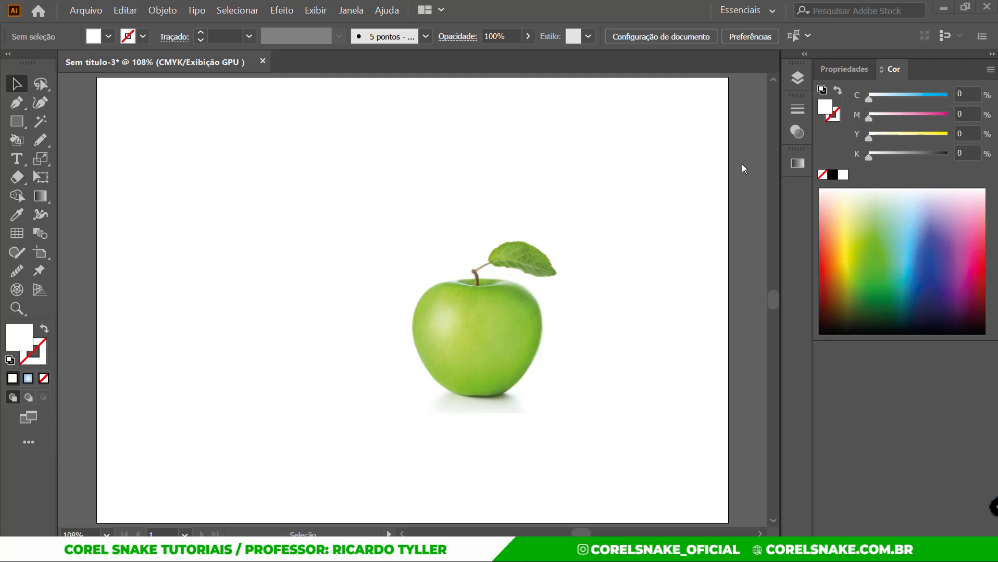
Scale the apple photo up from its centre and shift it toward the artboard's left side.
left_click(468, 279)
scroll(469, 278, "down", 3)
left_click_drag(522, 349, 545, 368)
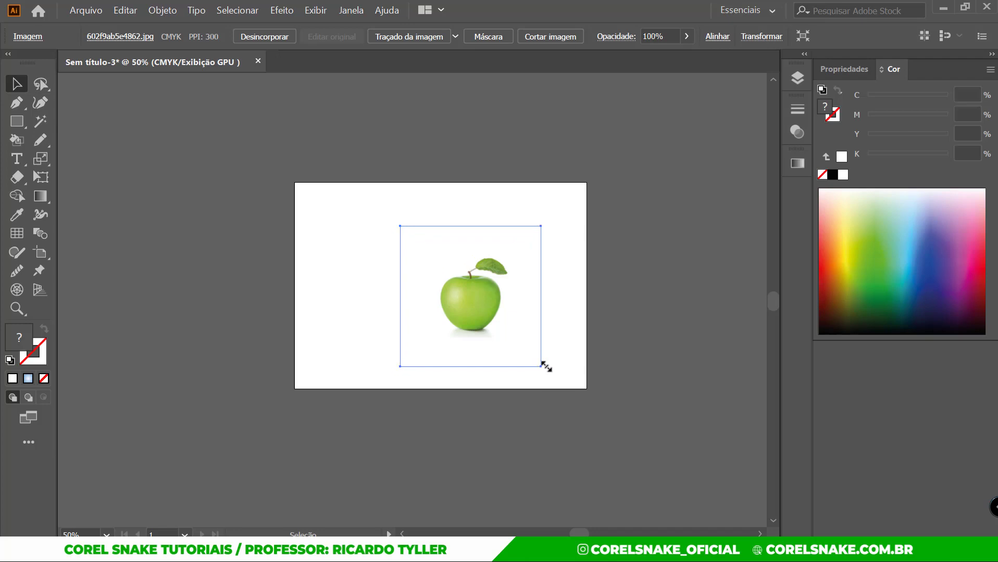
left_click_drag(545, 369, 540, 364)
left_click_drag(486, 317, 408, 296)
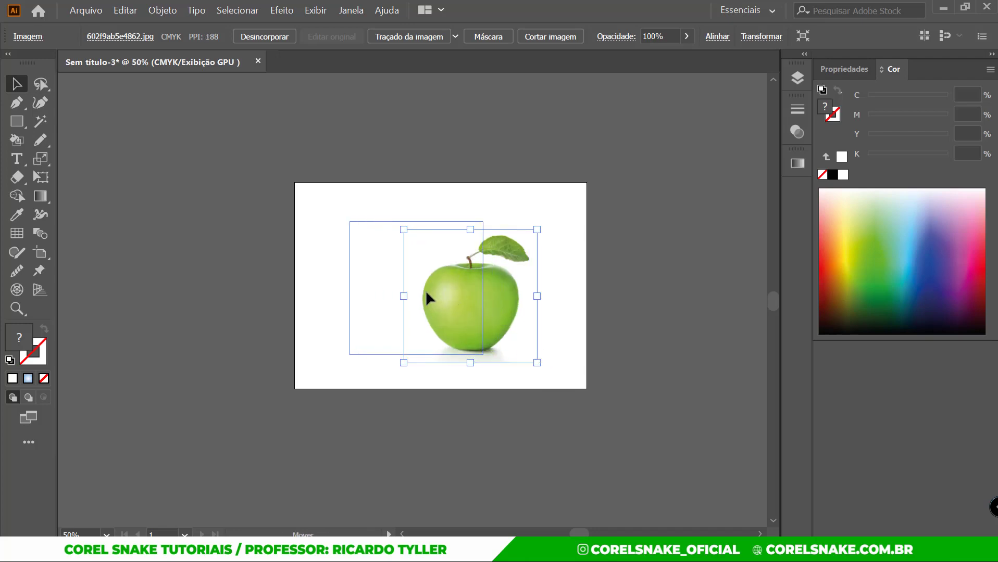
scroll(411, 296, "up", 1)
scroll(415, 298, "up", 1)
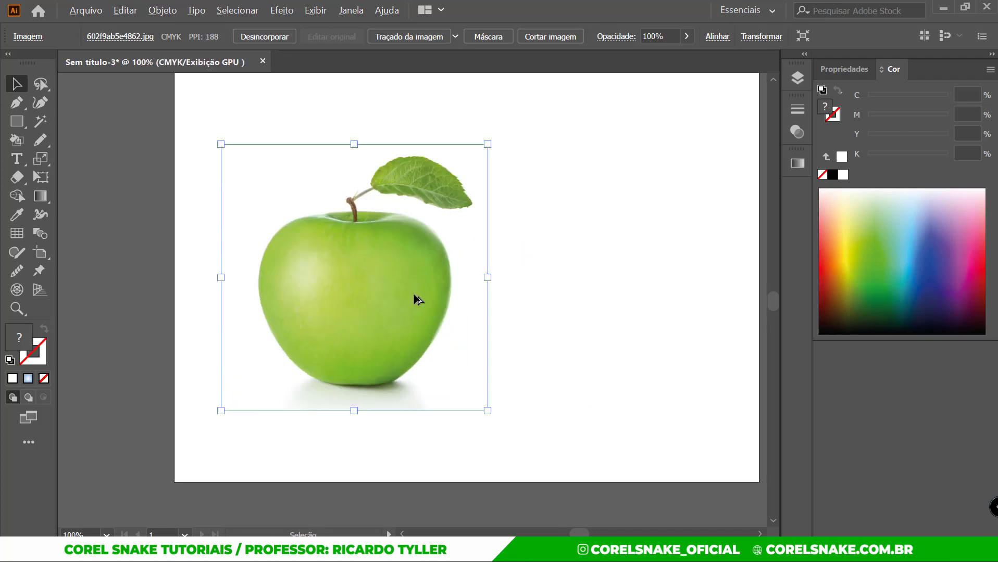
scroll(415, 298, "down", 1)
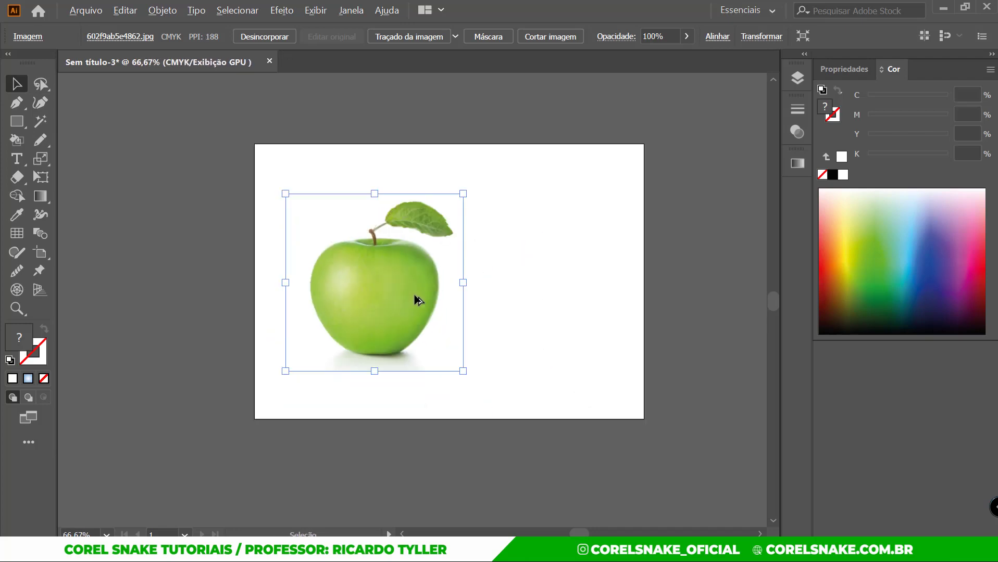
Copy the apple photo's 135,393 mm width from its Transform values.
left_click(755, 37)
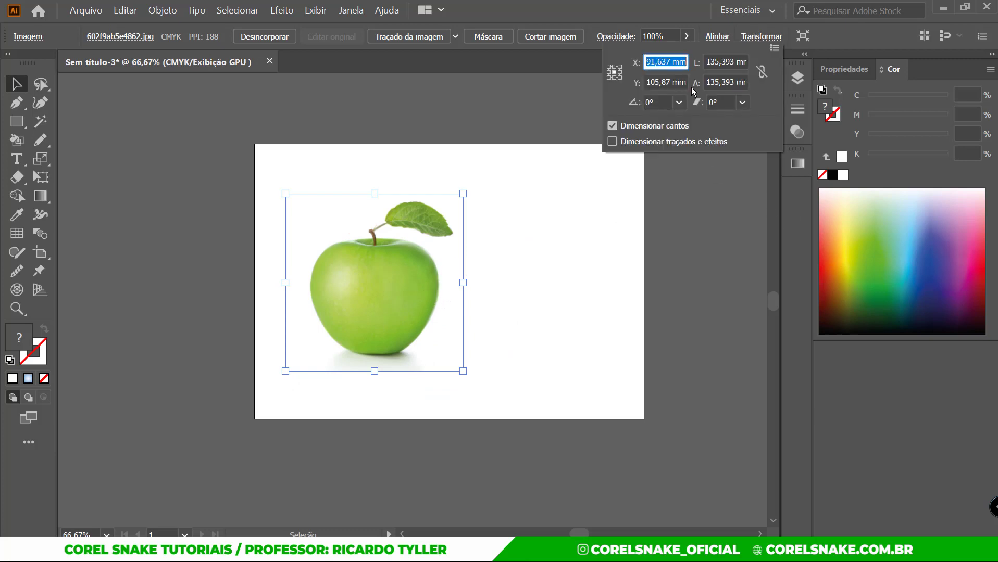
left_click(735, 62)
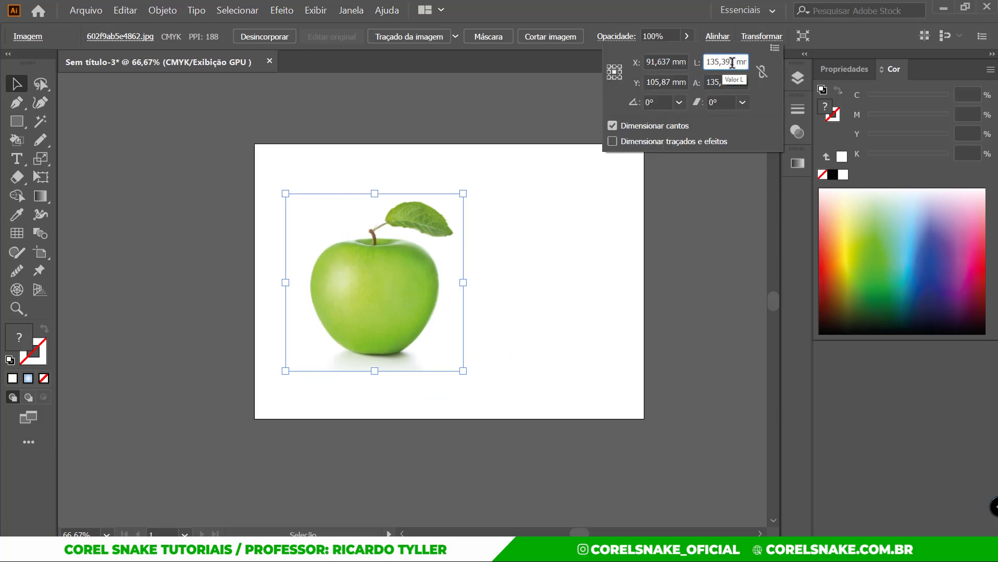
double_click(731, 63)
key("ctrl+c")
left_click(535, 89)
key("a")
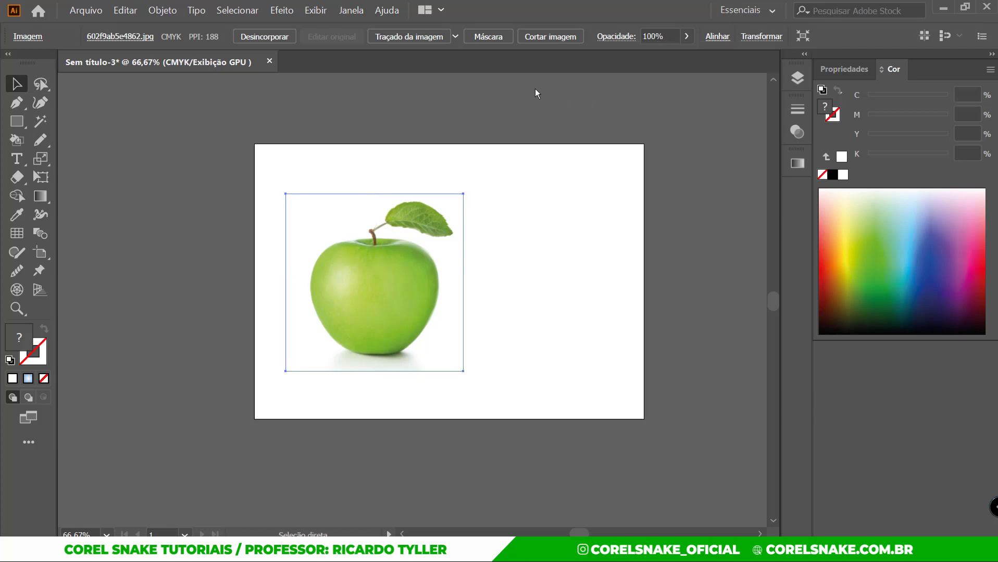
Set the Keyboard Increment preference to 135,393 mm and deselect the photo.
key("ctrl+k")
key("ctrl+v")
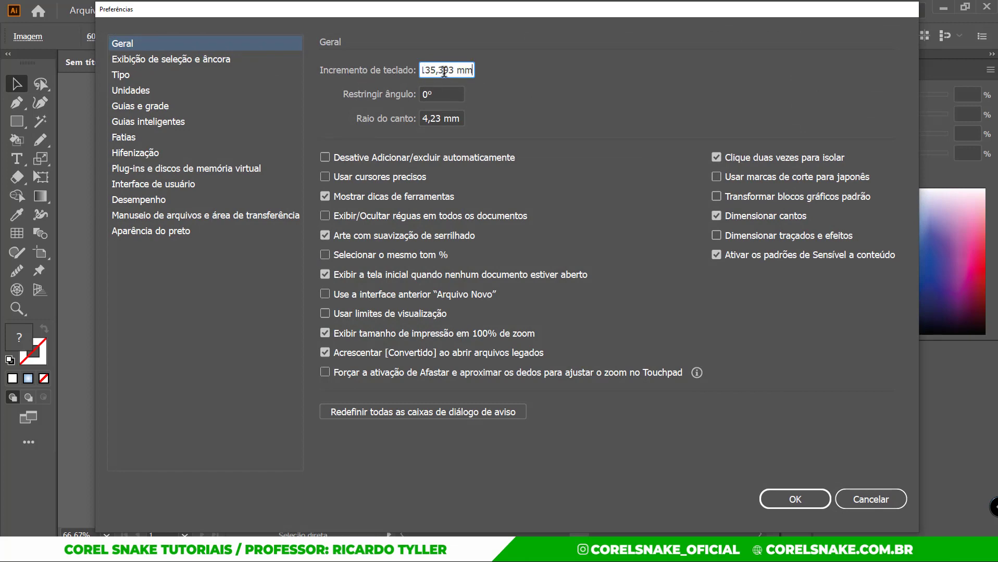
left_click(780, 494)
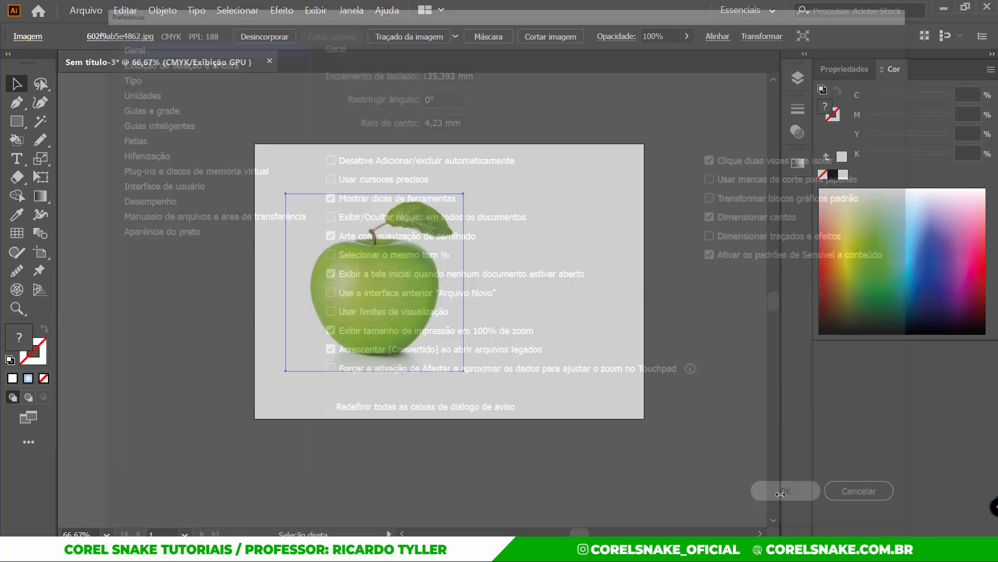
left_click(540, 237)
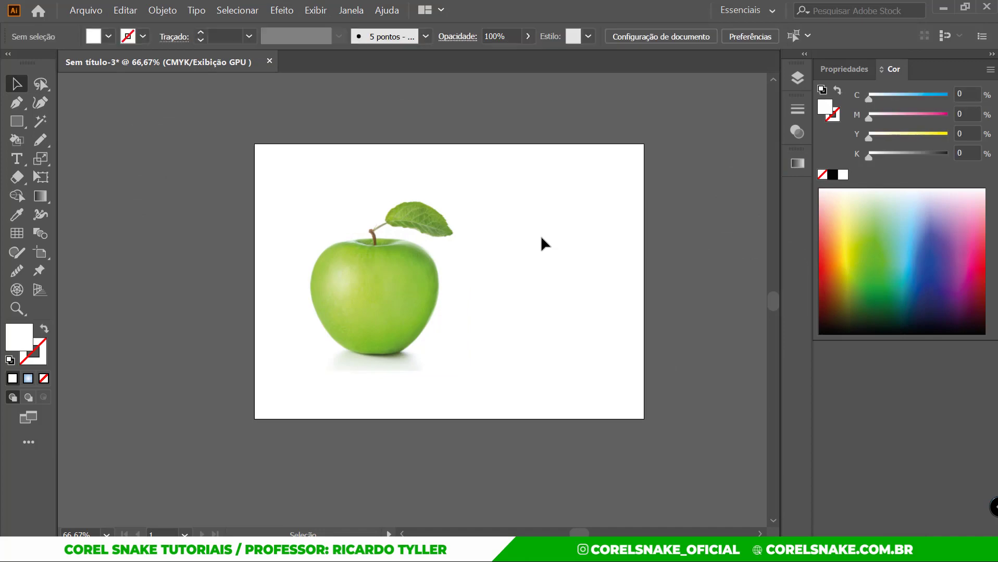
left_click(370, 293)
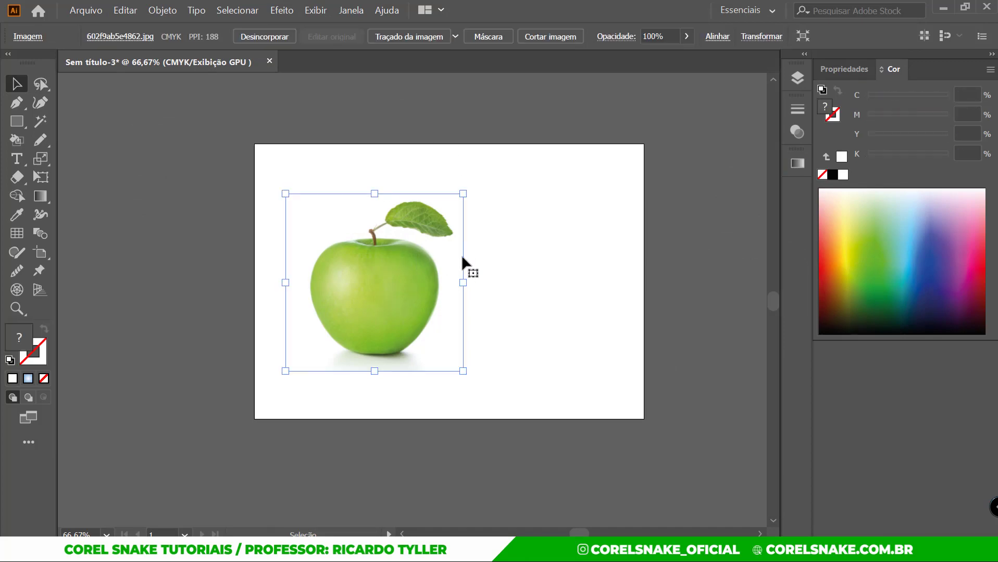
key("ctrl+shift+a")
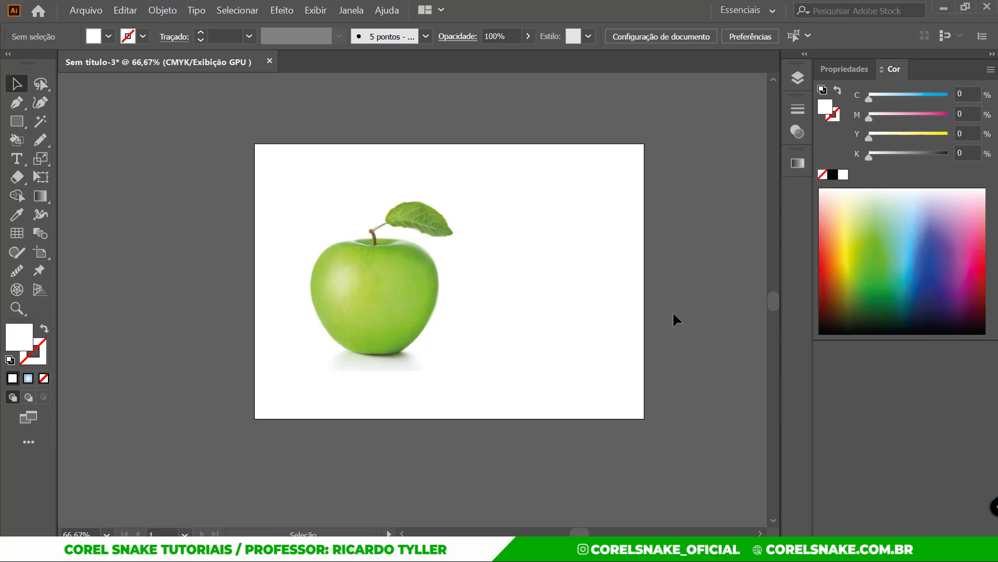
key("ctrl+0")
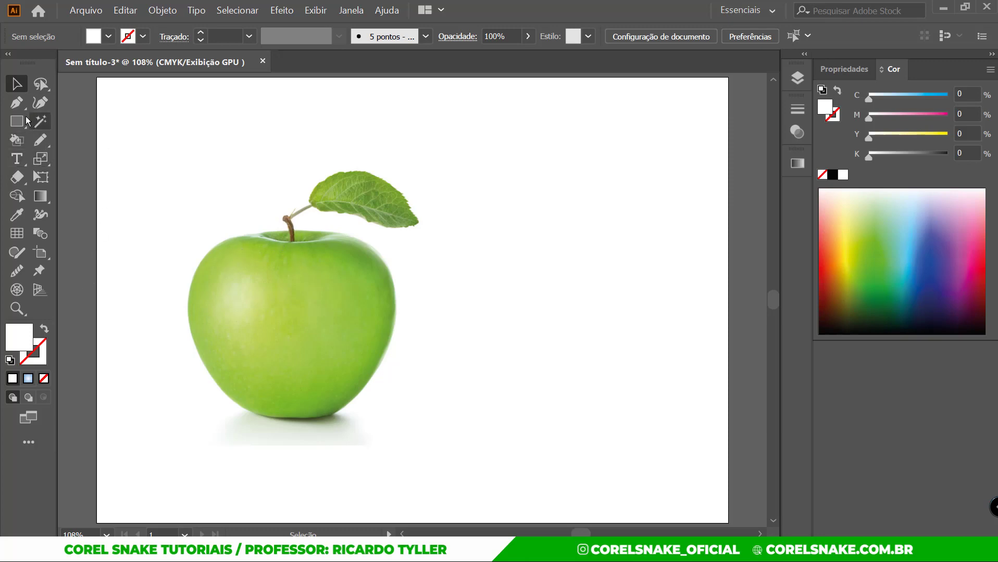
Start a Pen path at the stem with curved anchors along the cavity rim to the top left.
left_click(18, 105)
scroll(258, 229, "up", 2)
scroll(409, 189, "up", 2)
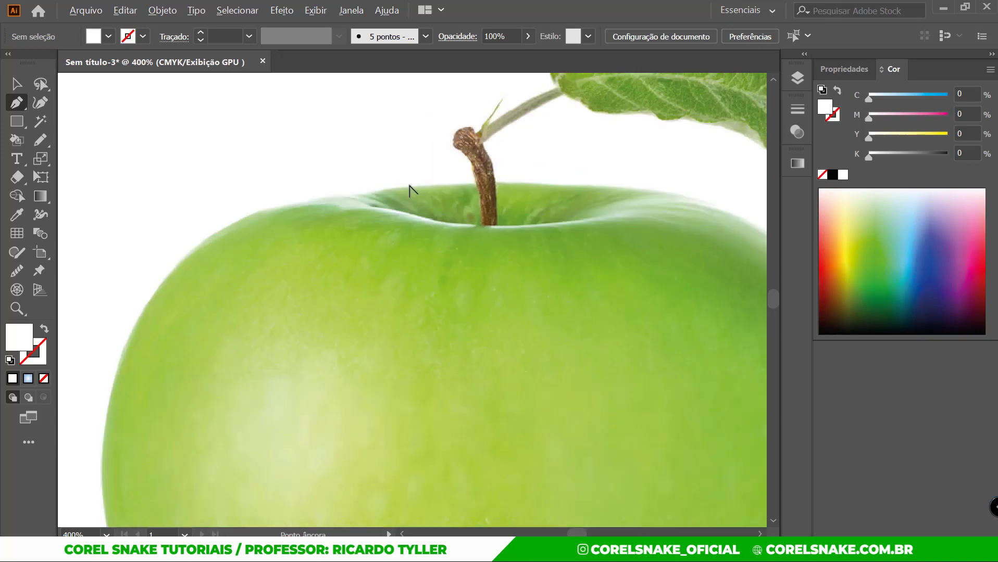
scroll(410, 189, "up", 2)
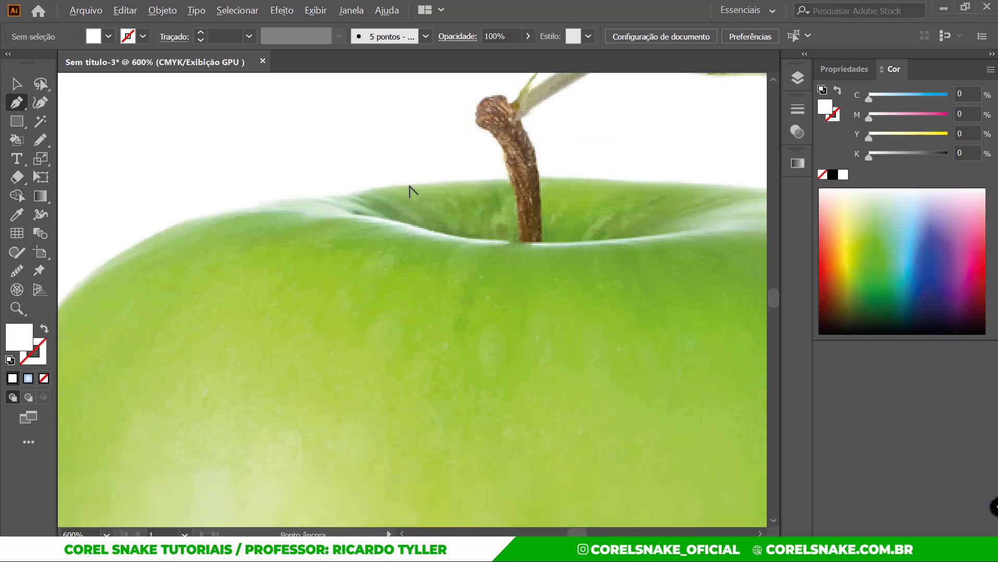
left_click(509, 181)
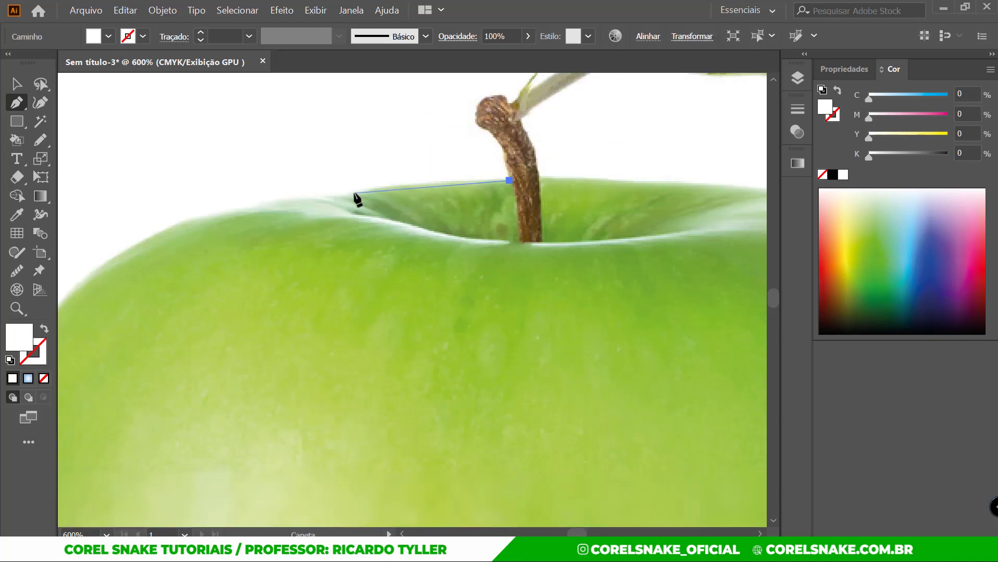
left_click_drag(346, 194, 252, 206)
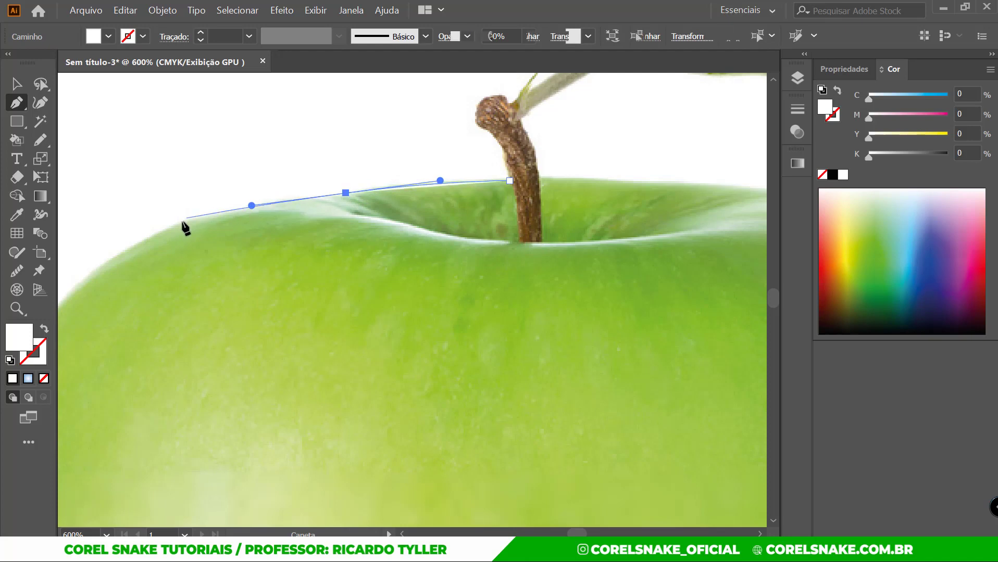
left_click_drag(169, 228, 149, 238)
Swap the path's fill and stroke so it has no fill, with stroke active.
scroll(302, 214, "down", 5)
scroll(250, 234, "up", 5)
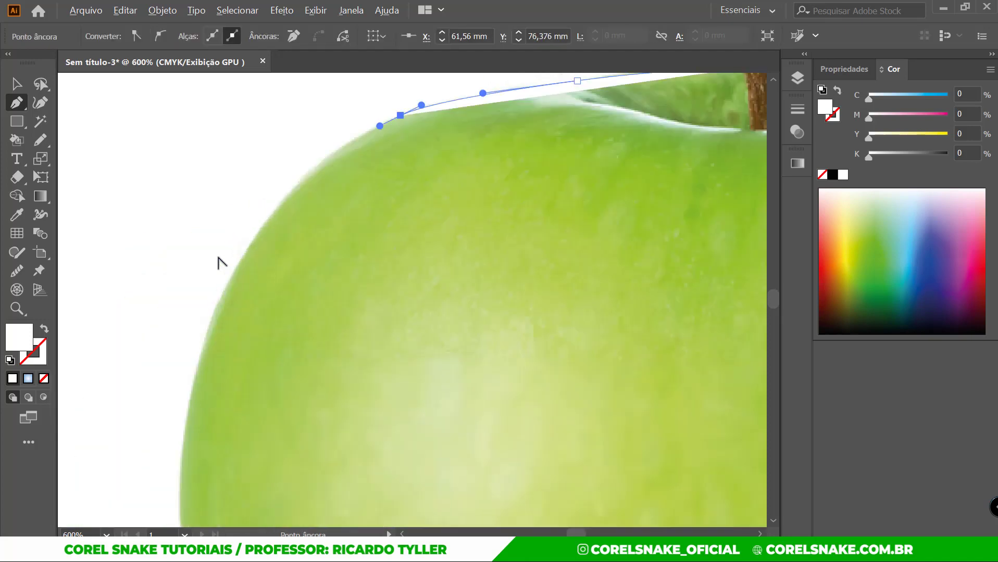
left_click(45, 331)
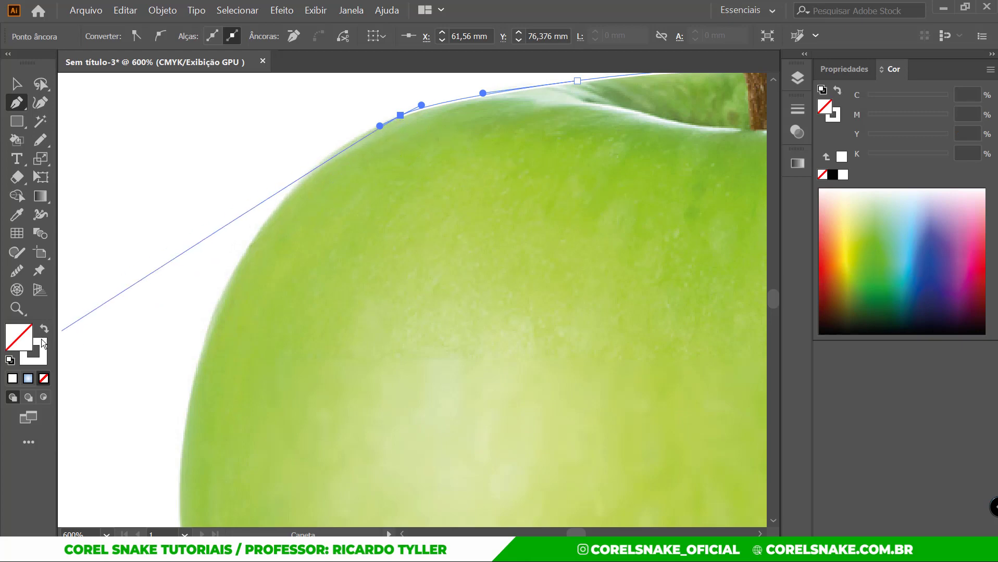
left_click(42, 348)
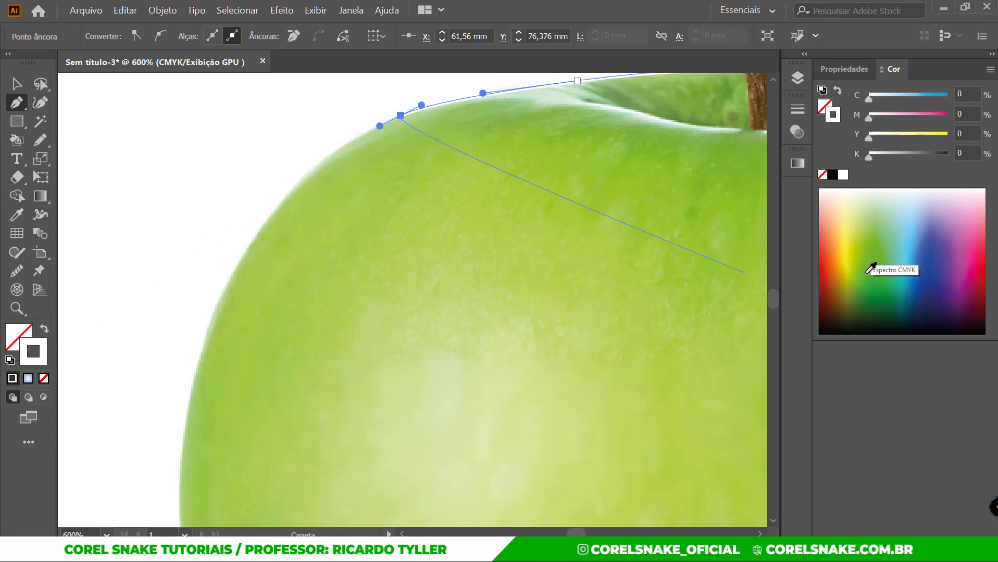
Make the stroke crimson and continue curved anchors down the apple's left shoulder and side.
left_click(975, 274)
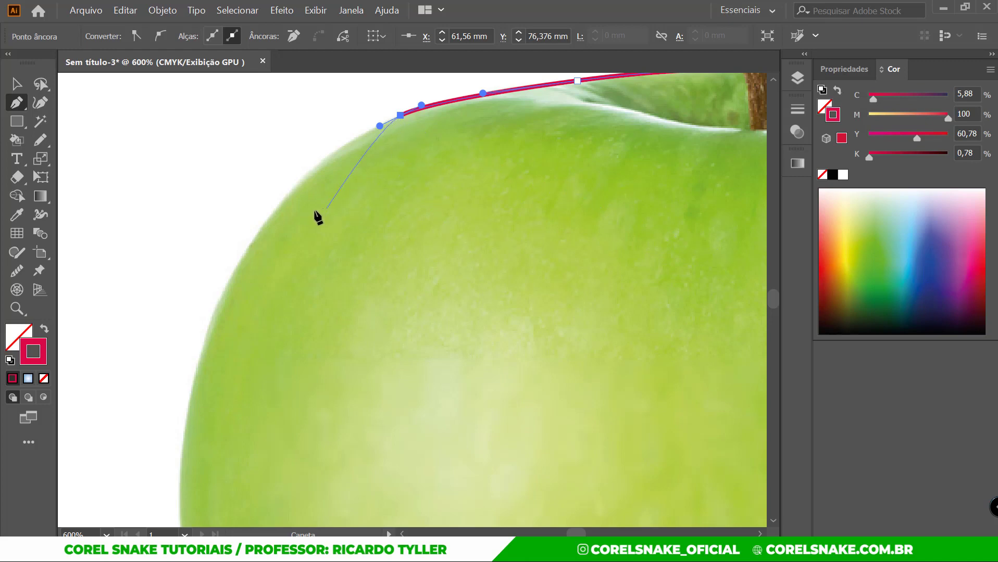
left_click_drag(236, 269, 194, 364)
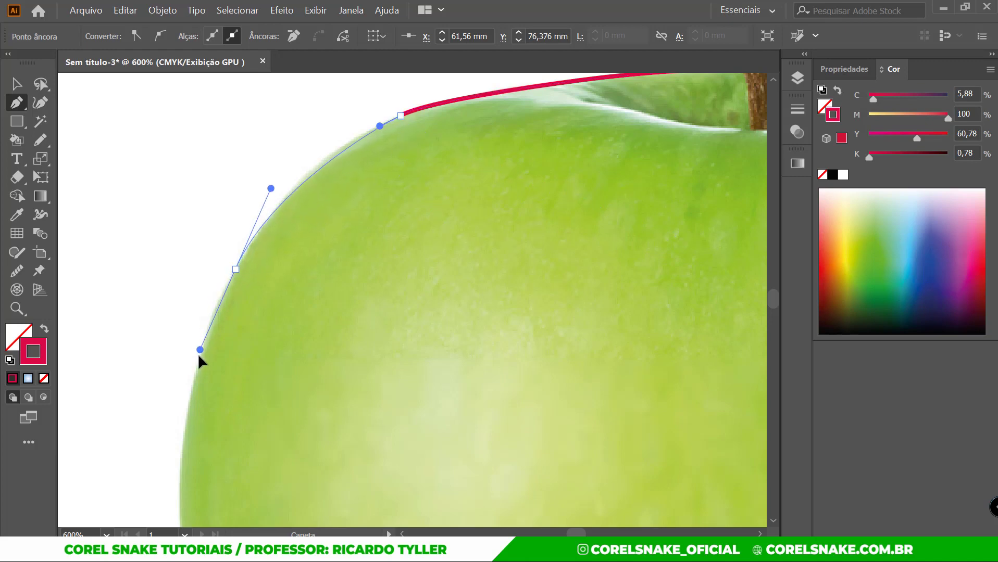
scroll(214, 363, "down", 4)
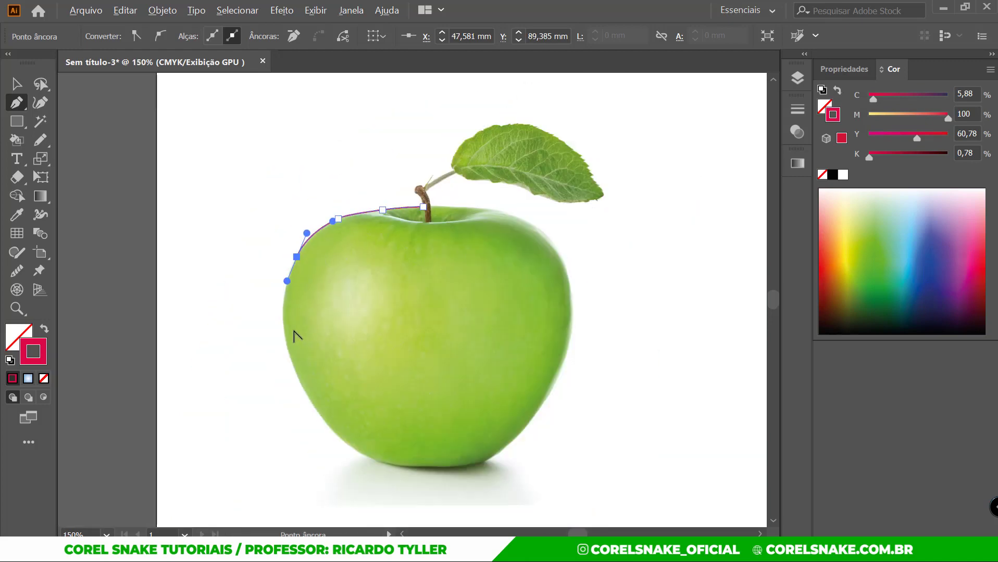
scroll(281, 333, "up", 2)
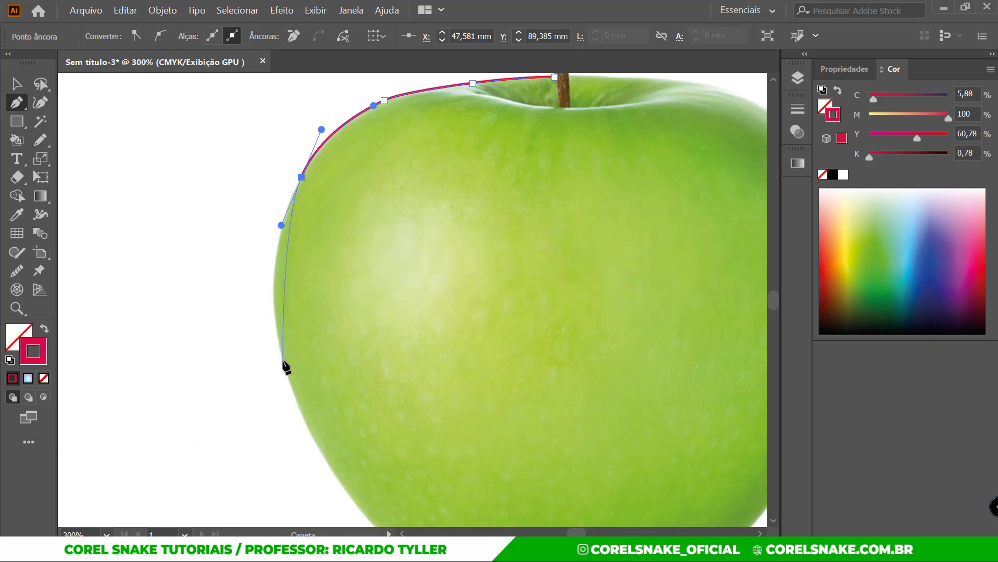
left_click_drag(283, 361, 301, 417)
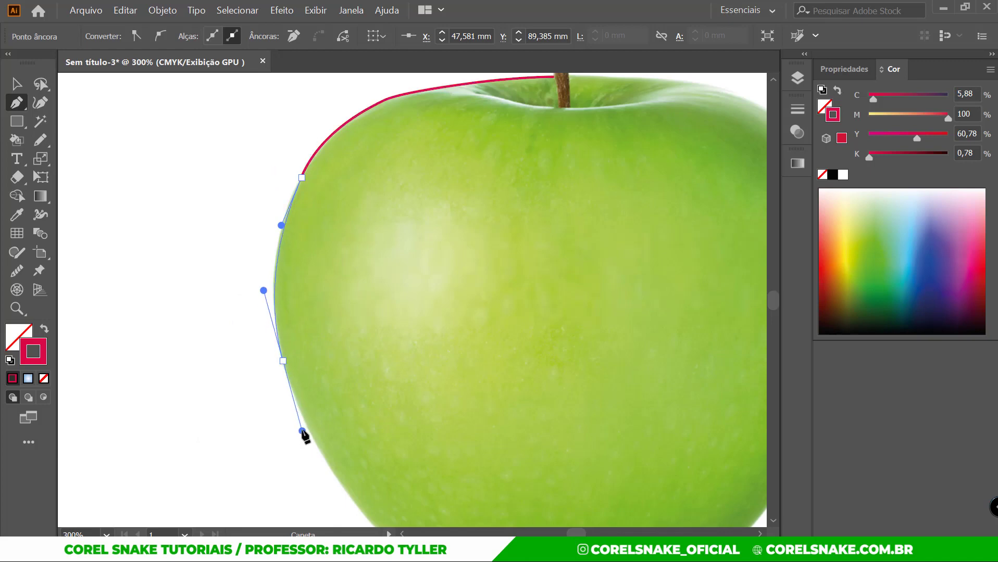
scroll(323, 367, "down", 2)
scroll(333, 443, "up", 2)
left_click_drag(329, 420, 351, 448)
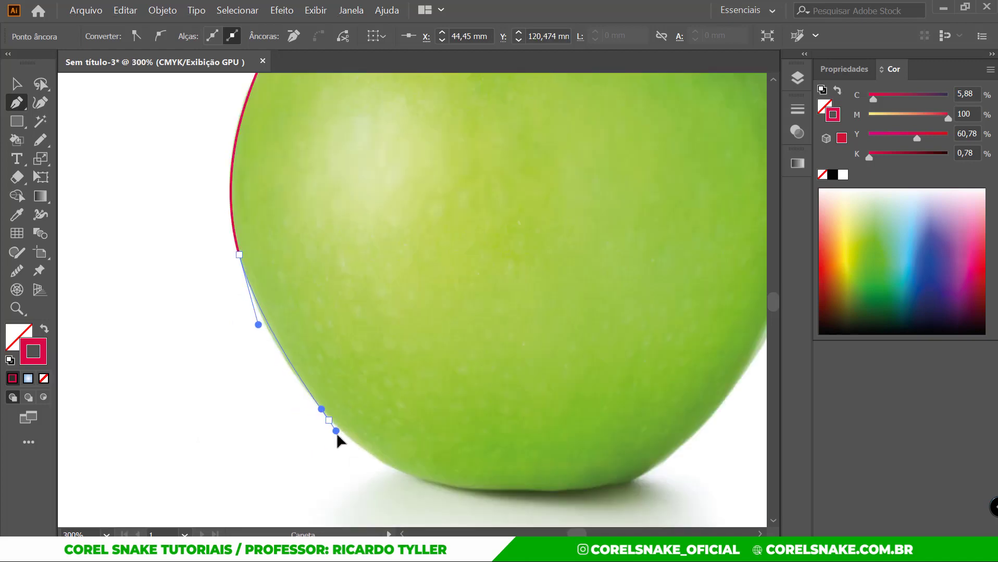
Trace the outline around the bottom-left, along the bottom and up the right side.
scroll(354, 448, "down", 2)
scroll(390, 396, "up", 3)
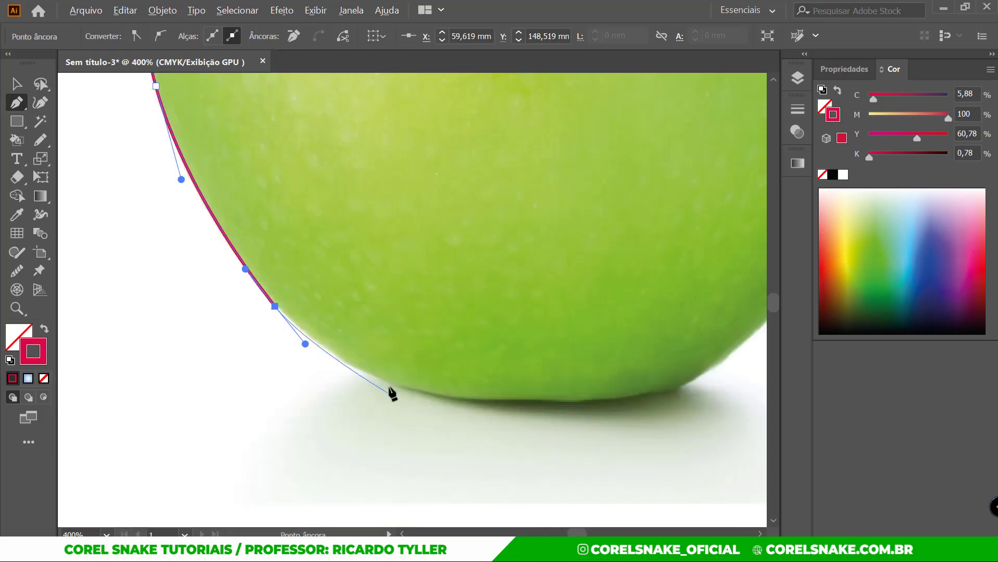
left_click_drag(413, 387, 432, 394)
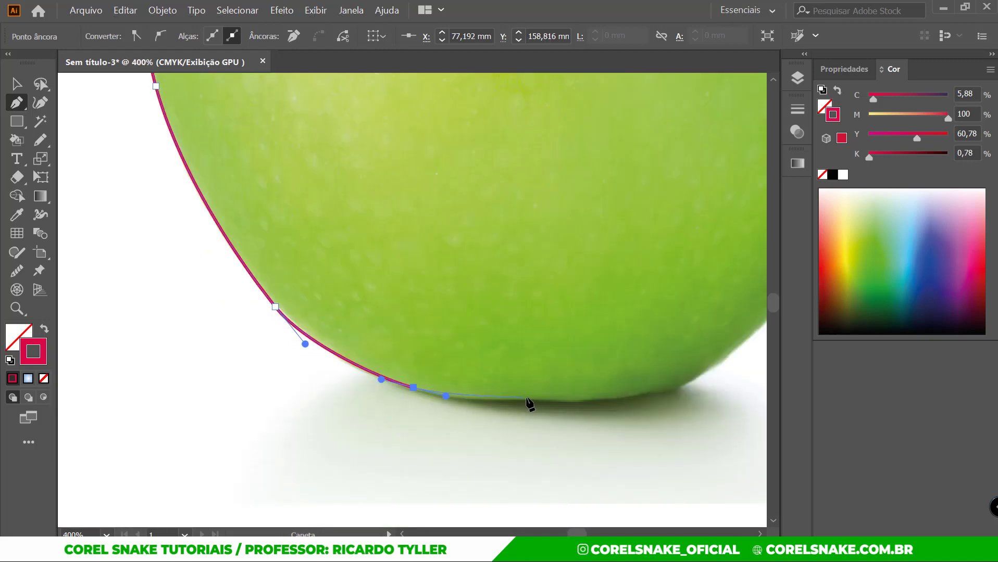
left_click_drag(530, 398, 617, 397)
scroll(623, 402, "up", 1)
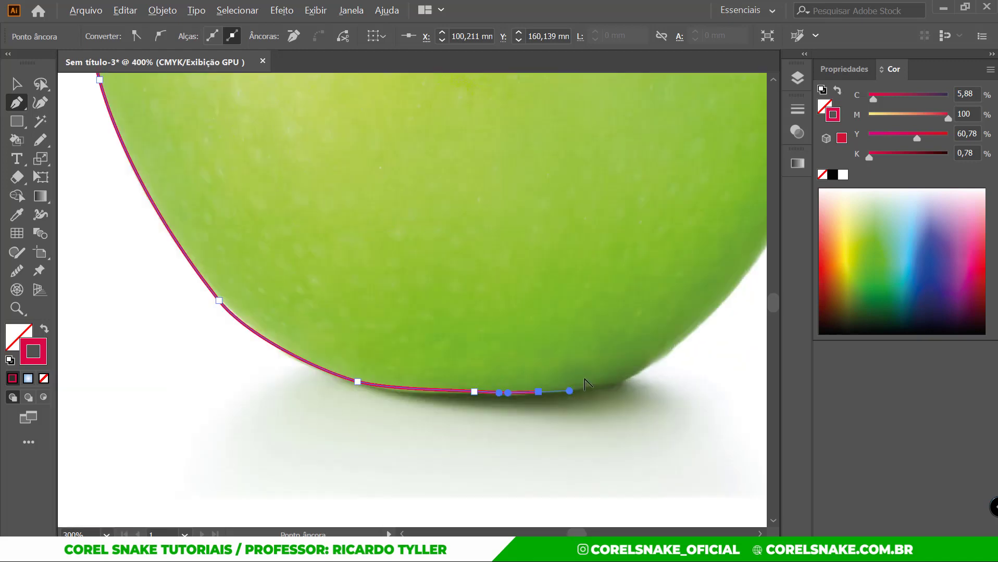
scroll(623, 402, "up", 2)
scroll(479, 356, "down", 1)
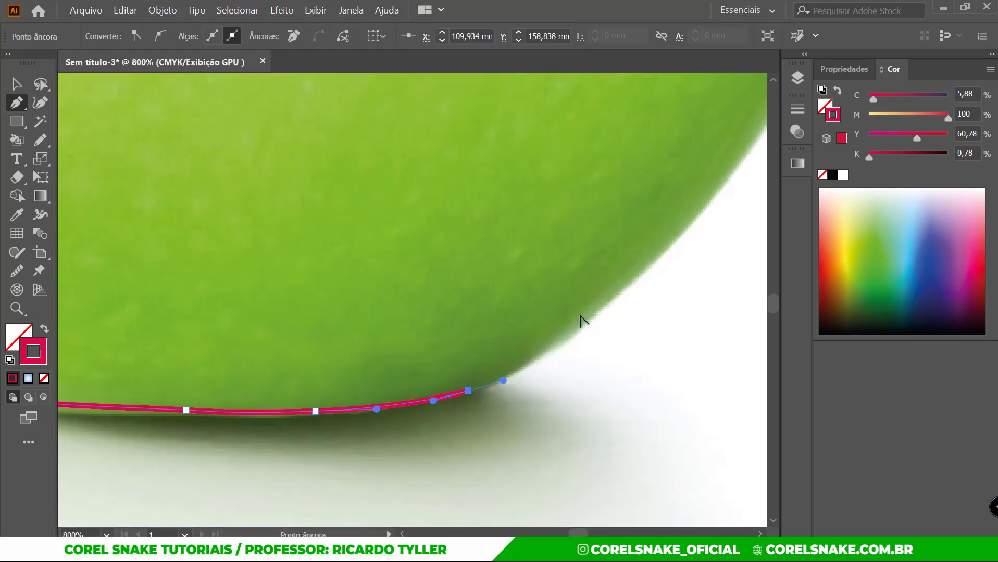
left_click_drag(610, 298, 642, 271)
scroll(651, 271, "down", 3)
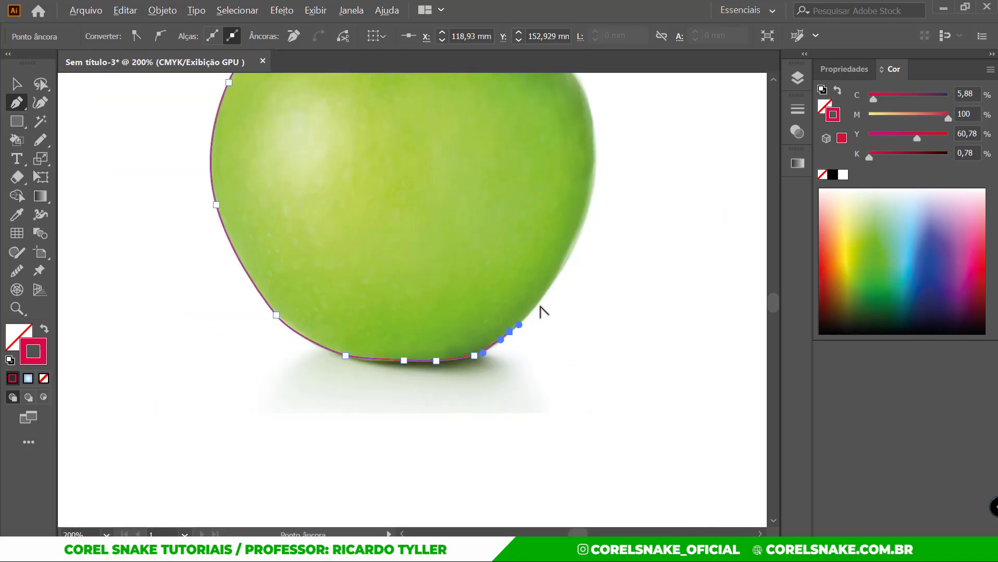
scroll(541, 312, "up", 1)
mouse_move(576, 231)
left_mouse_down()
mouse_move(583, 185)
mouse_move(553, 157)
left_mouse_up()
Curve the outline over the right shoulder back to the stem, then zoom out to see it.
scroll(583, 184, "down", 2)
scroll(573, 178, "up", 2)
scroll(500, 130, "down", 1)
scroll(493, 123, "up", 3)
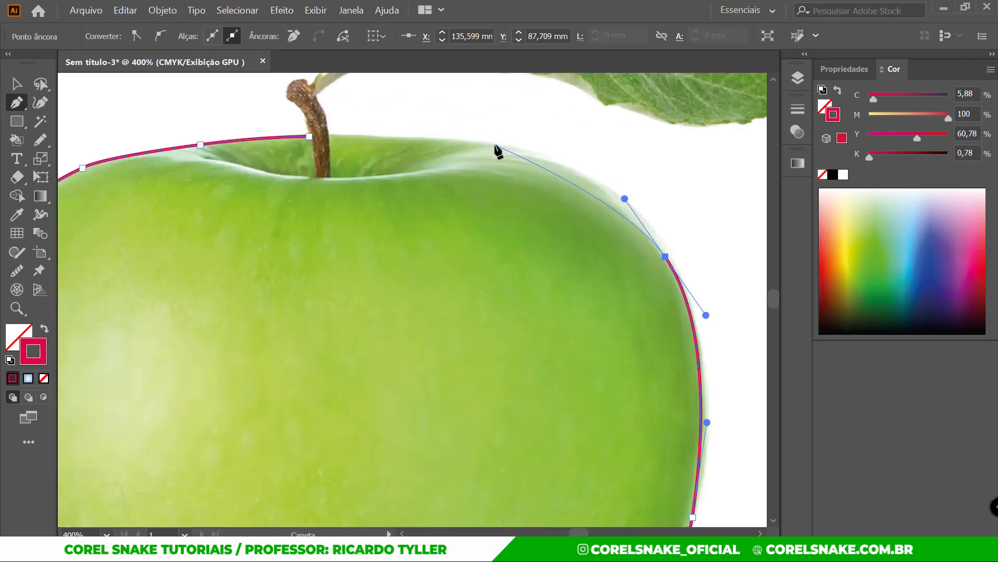
mouse_move(495, 145)
left_mouse_down()
mouse_move(393, 132)
mouse_move(422, 134)
left_mouse_up()
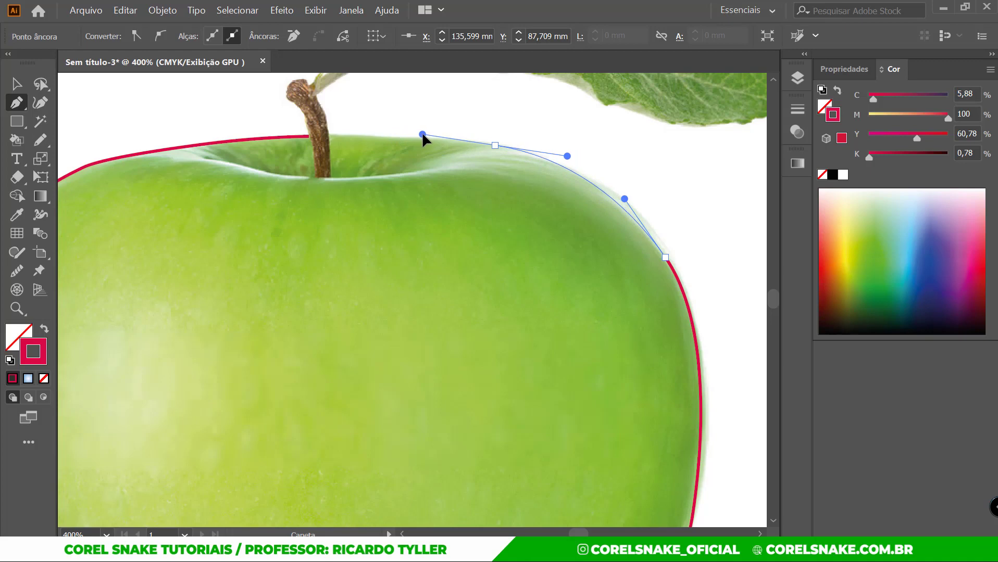
left_click_drag(308, 137, 263, 136)
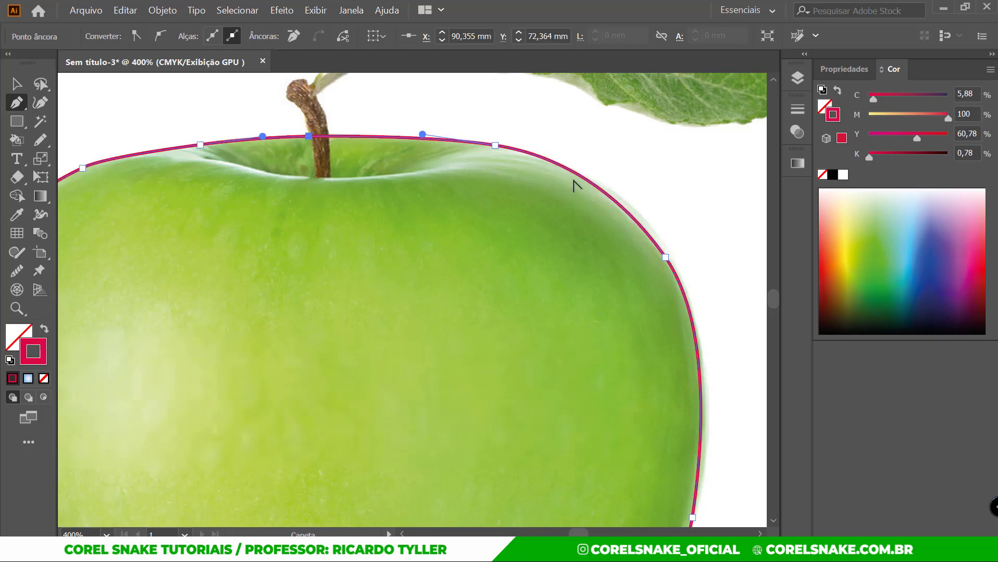
key("ctrl+0")
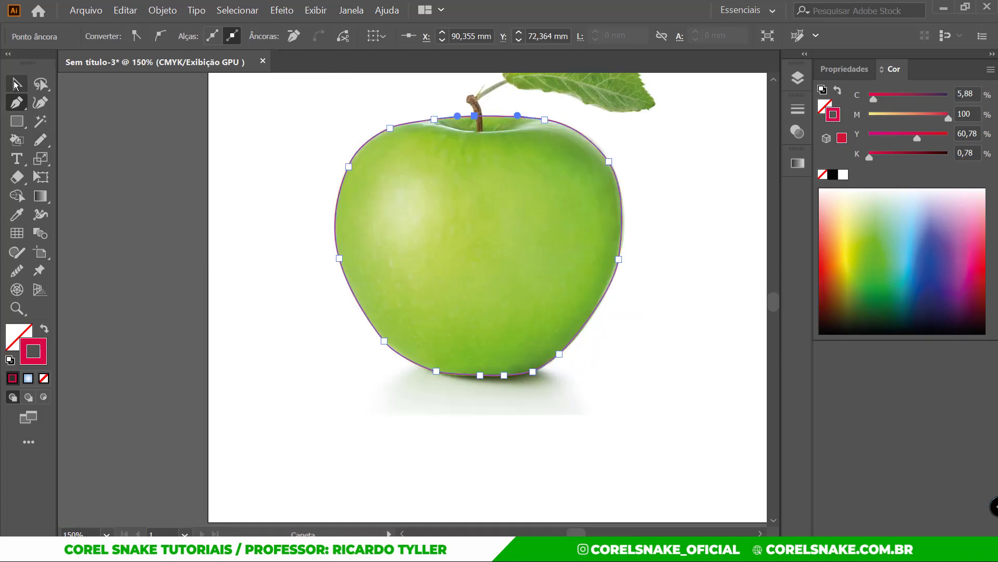
Swap fill and stroke so the traced apple is filled crimson, viewed at 100%.
left_click(15, 84)
left_click(45, 330)
scroll(321, 335, "down", 2, "alt")
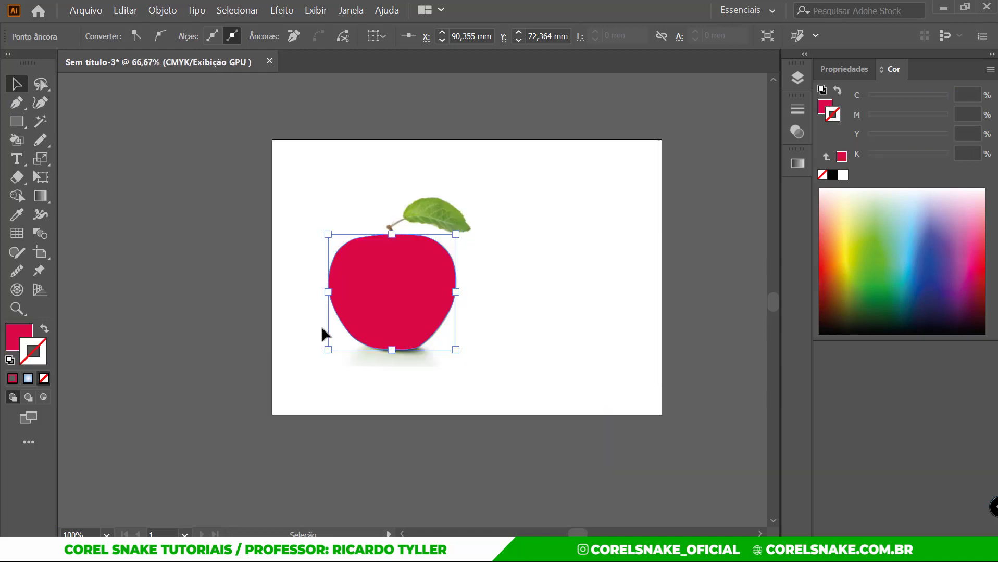
key("ctrl+1")
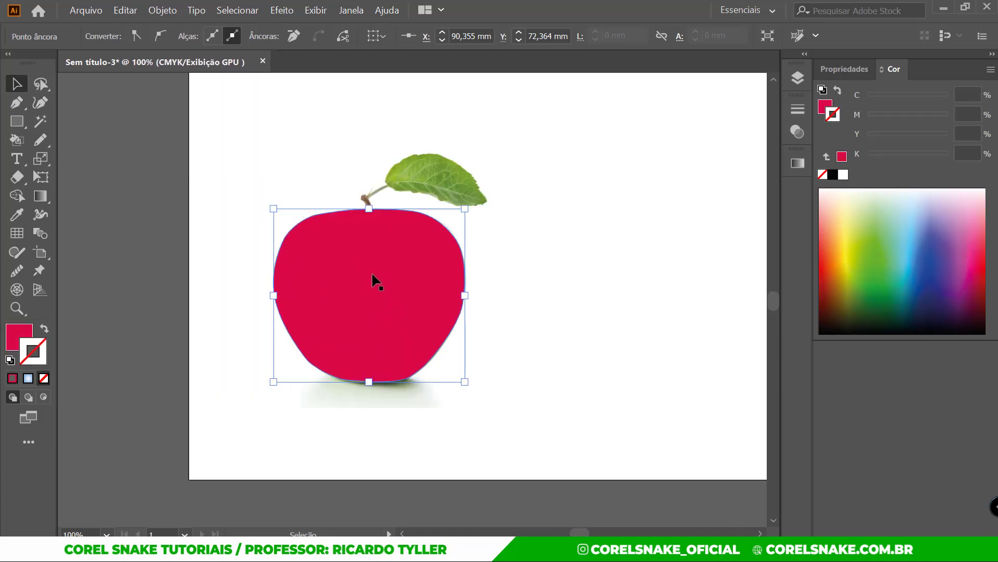
key("ctrl+z")
key("ctrl+z")
key("ctrl+shift+z")
key("ctrl+shift+z")
Reselect the red apple shape and move it to the right of the photo.
left_click(149, 158)
left_click(357, 272)
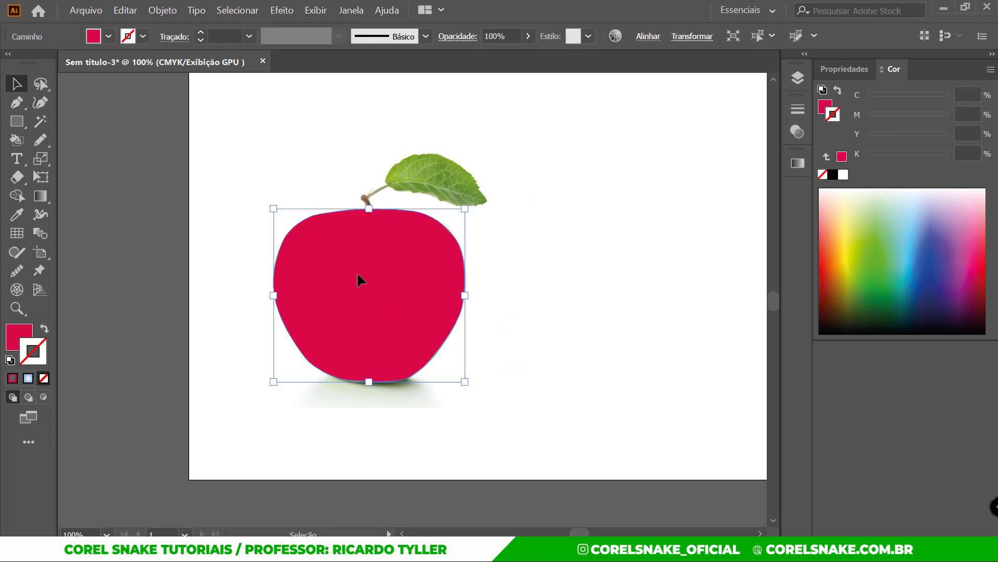
key("ctrl+d")
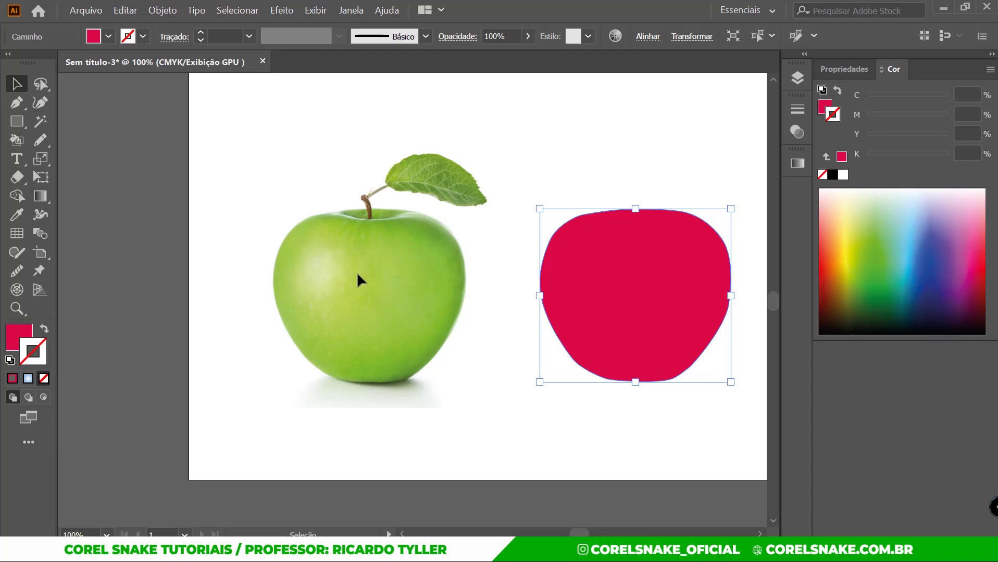
Fill the apple shape with light green sampled from the photo, then reselect it.
left_click(17, 214)
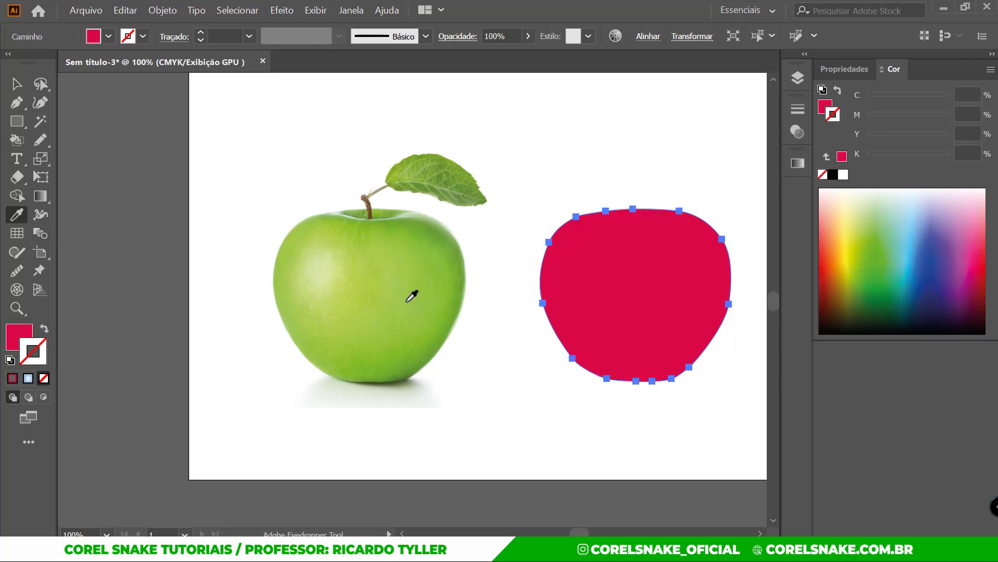
left_click(396, 283)
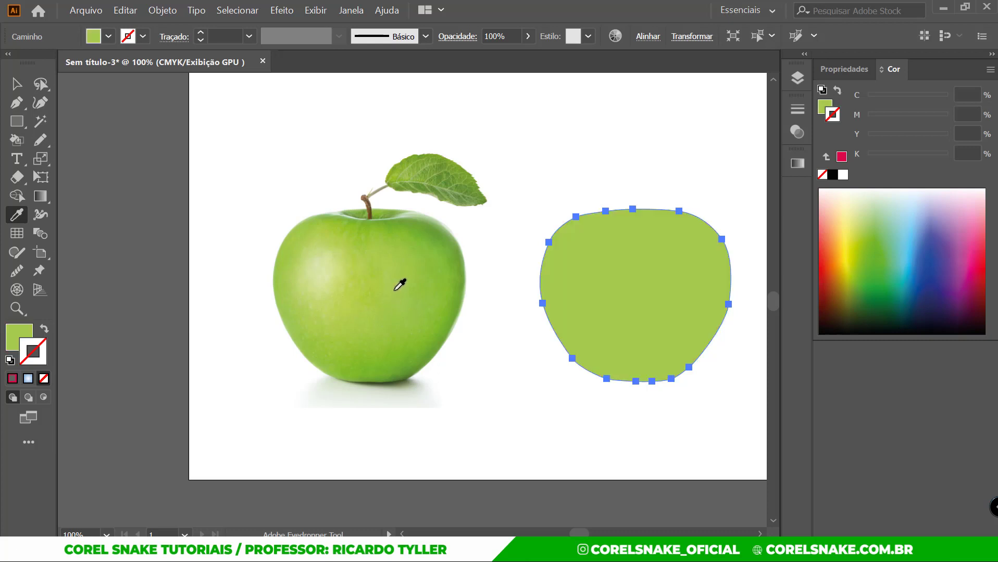
key("v")
left_click(102, 157)
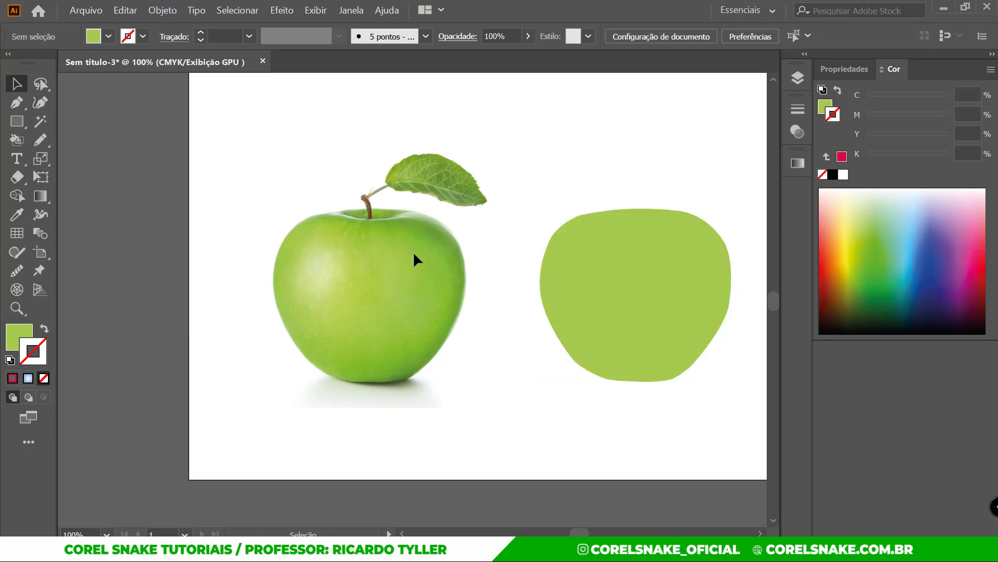
left_click(631, 245)
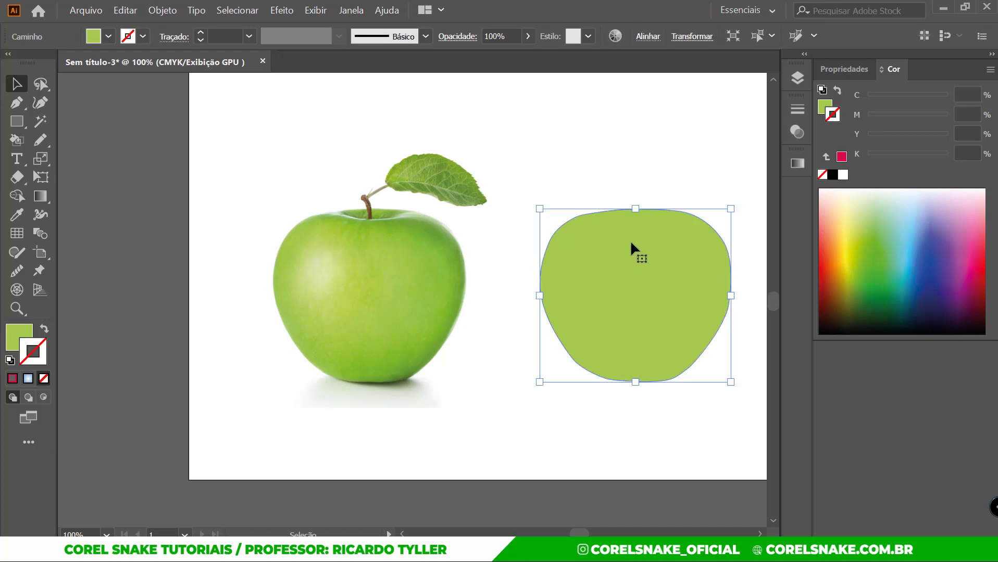
left_click(42, 199)
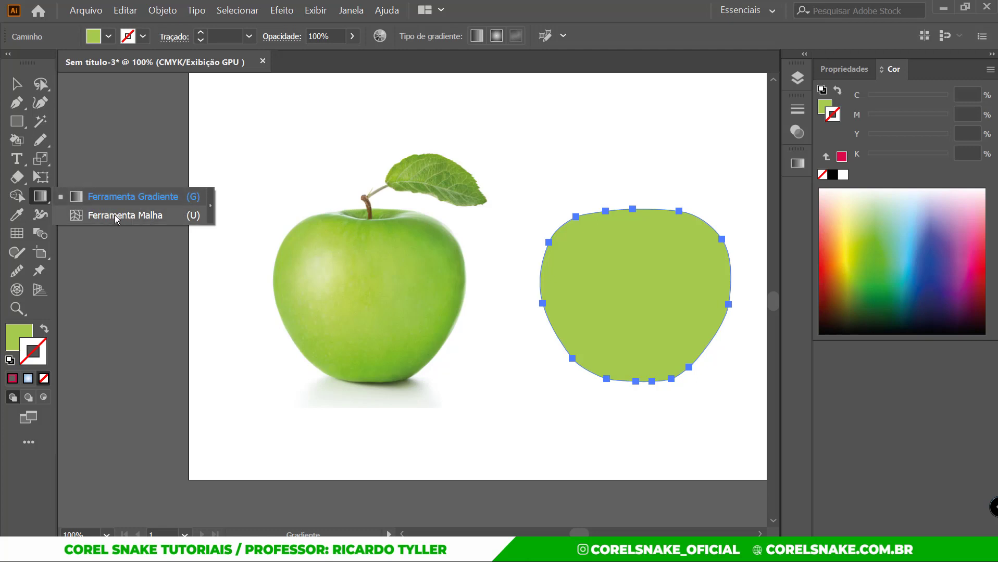
Choose the Mesh Tool from the Gradient tool flyout.
left_click(162, 218)
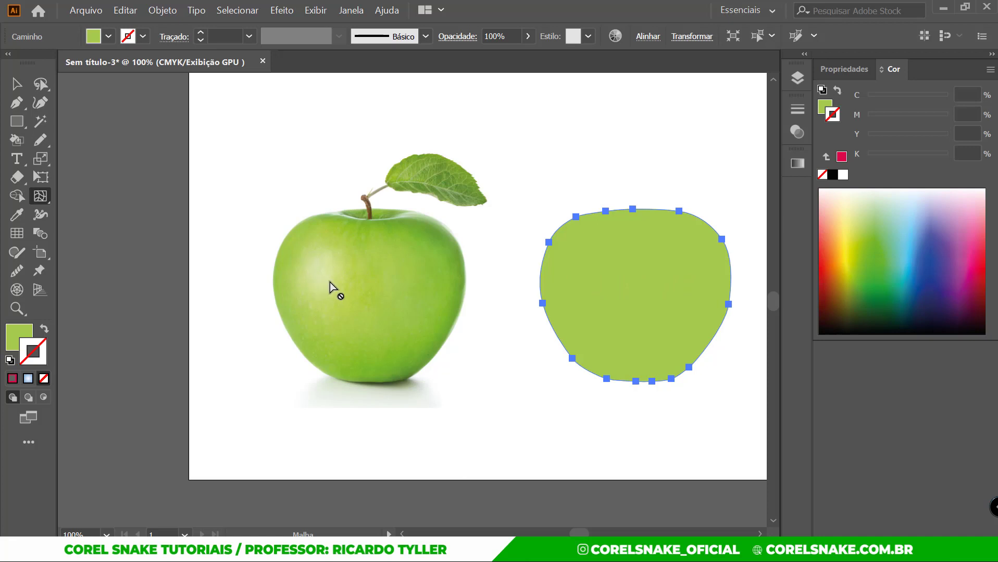
Add a mesh point in the green shape and tint it the photo's pale highlight green.
left_click(589, 267)
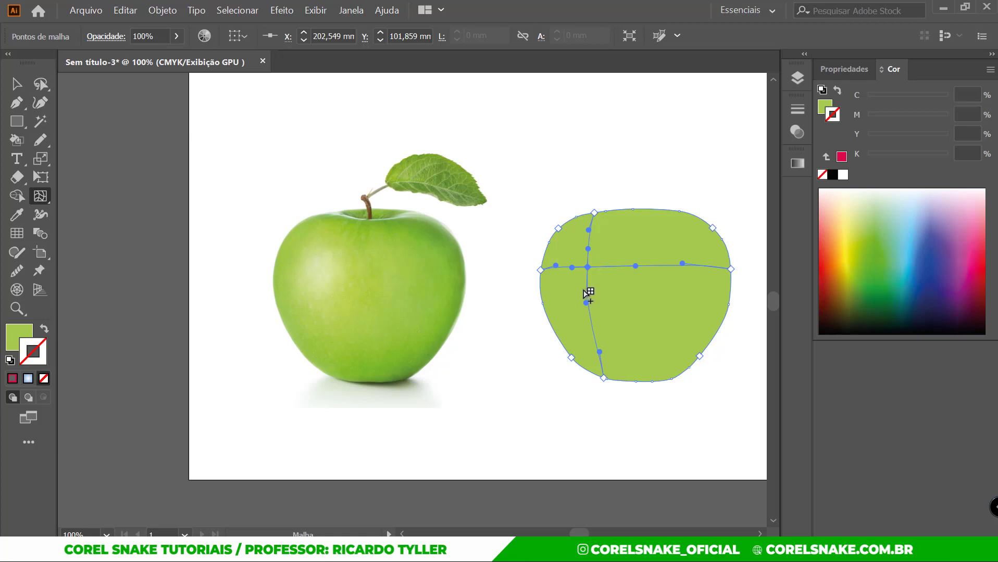
left_click(323, 268)
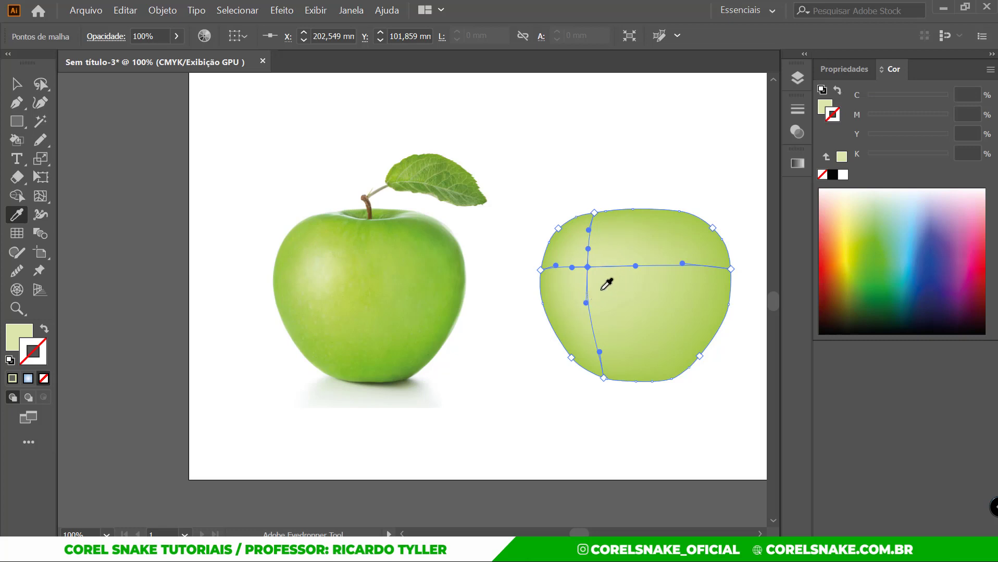
Select the left-edge mesh points and colour them the photo's deeper green.
left_click(42, 85)
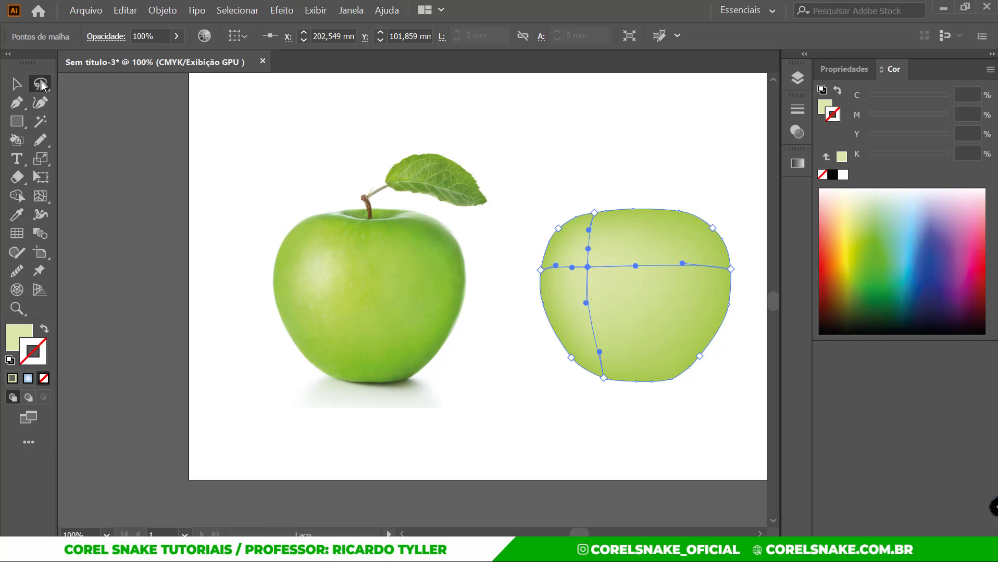
right_click(41, 85)
left_click(102, 86)
left_click(521, 229)
left_click_drag(519, 200, 565, 395)
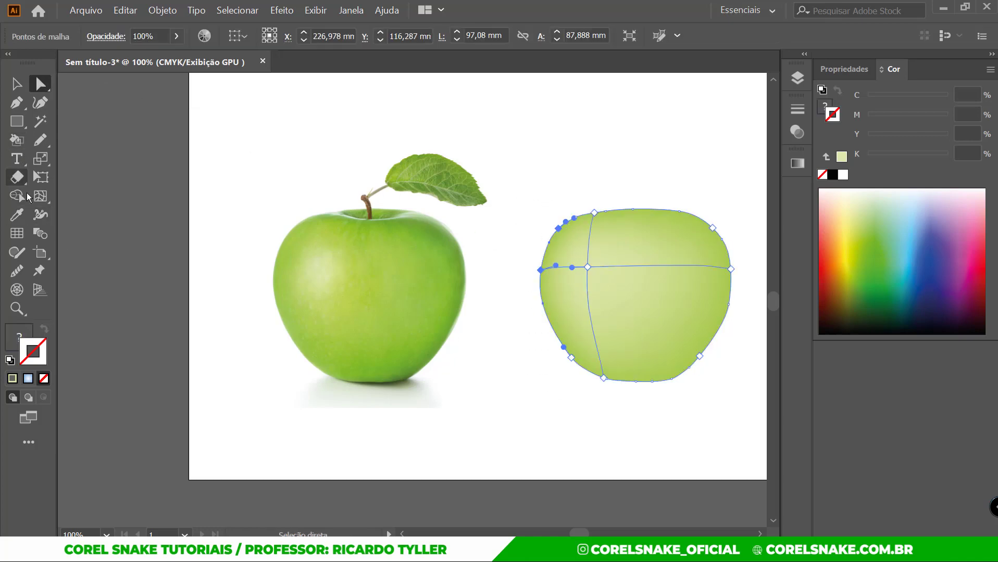
left_click(19, 219)
left_click(276, 278)
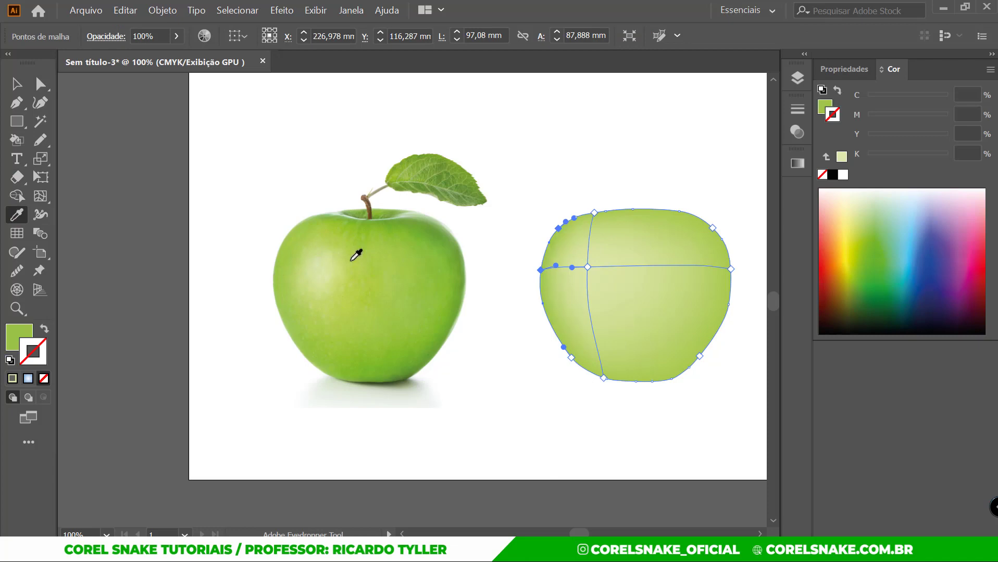
Reselect the whole mesh apple shape with the Selection tool.
key("v")
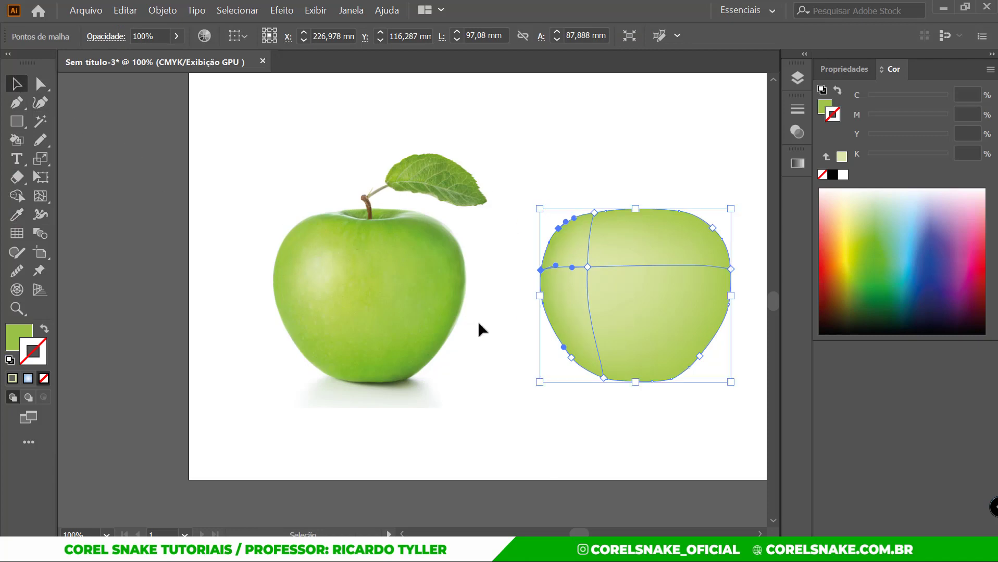
left_click(534, 331)
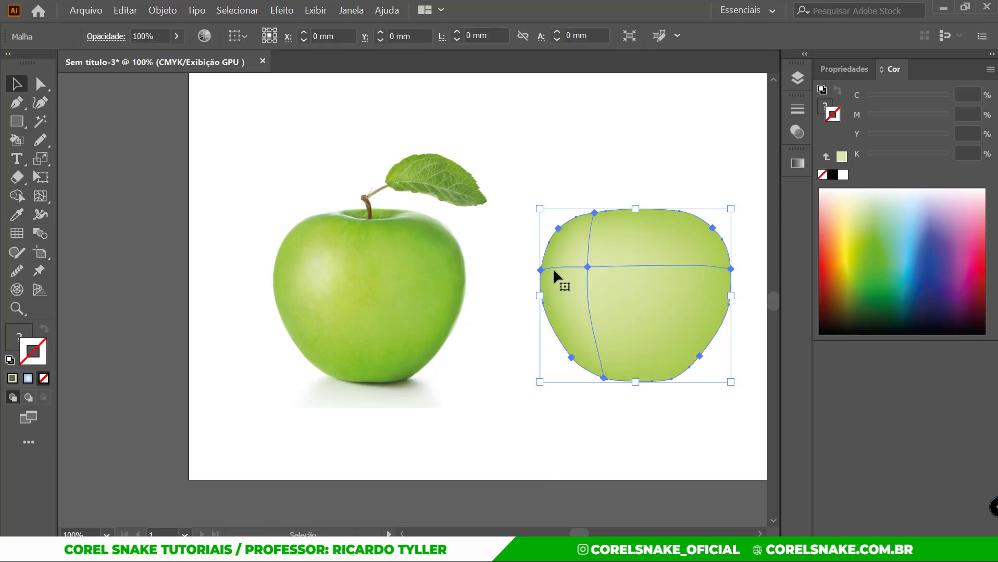
left_click(613, 301)
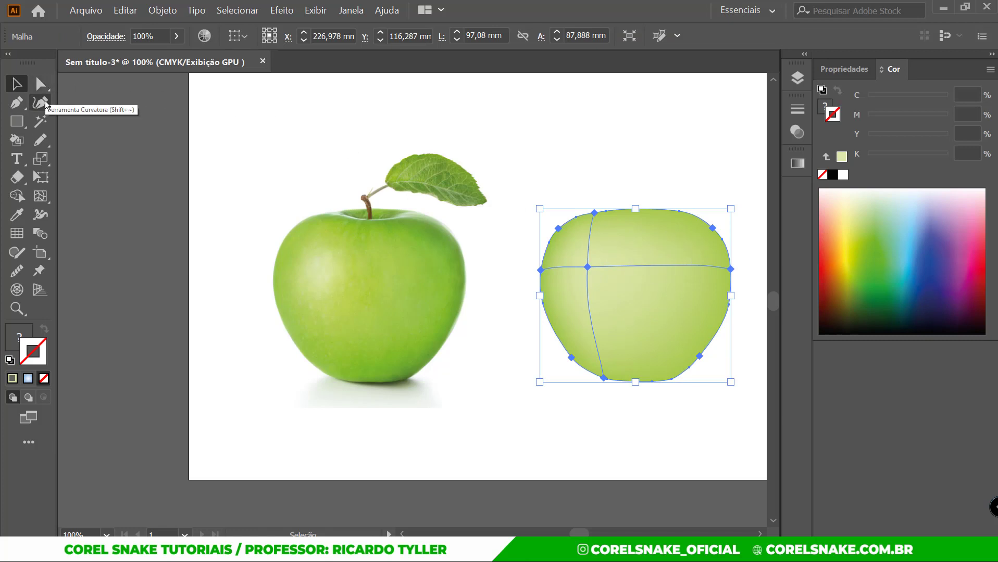
left_click(40, 196)
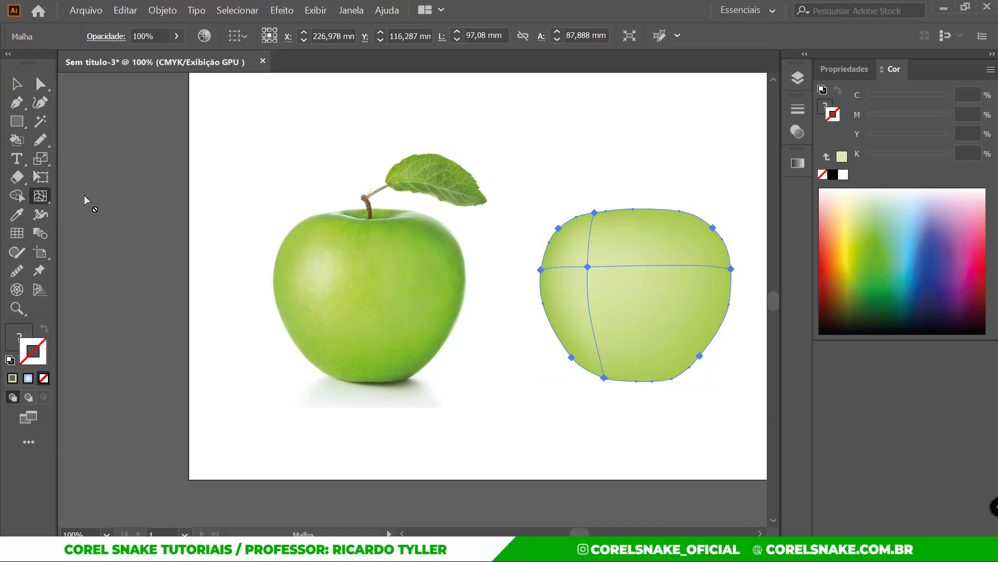
Add vertical mesh lines on the apple's right side and drag the new point slightly right.
left_click(683, 266)
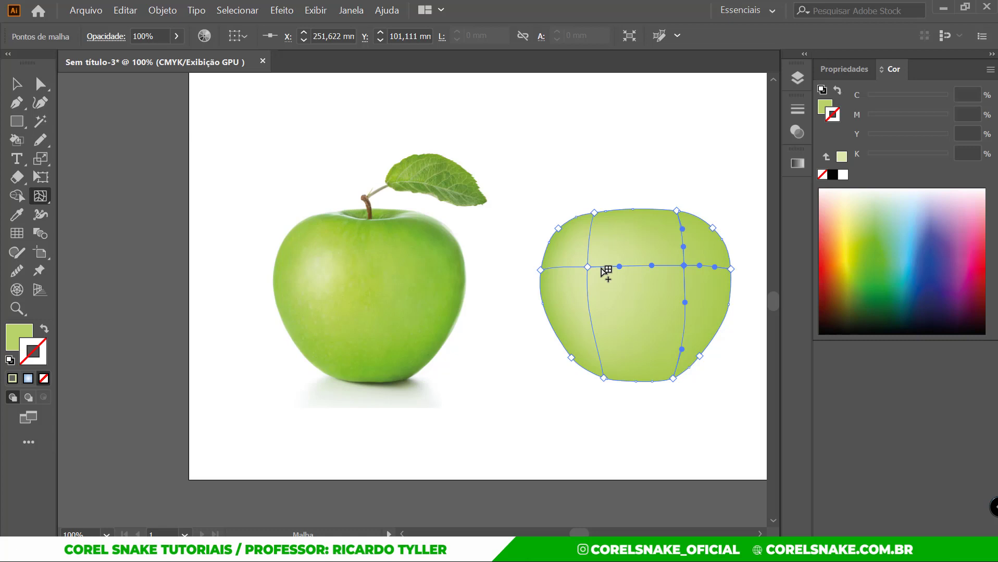
left_click(686, 267)
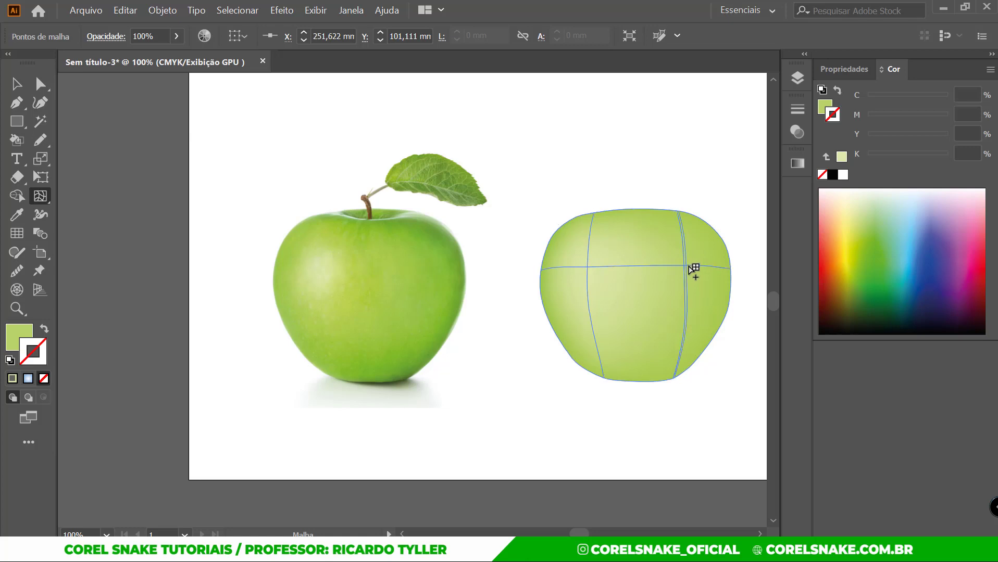
left_click(686, 267)
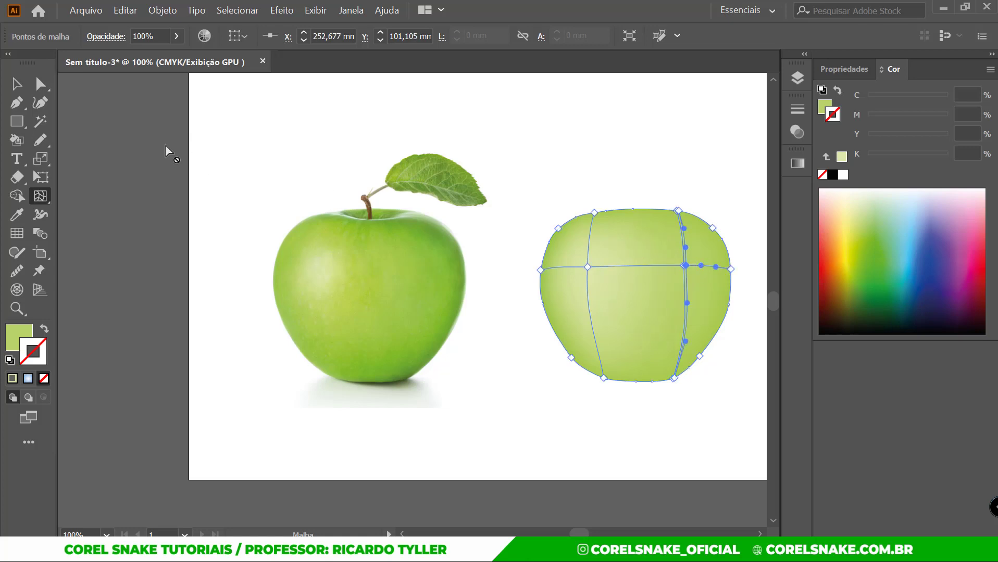
left_click(38, 84)
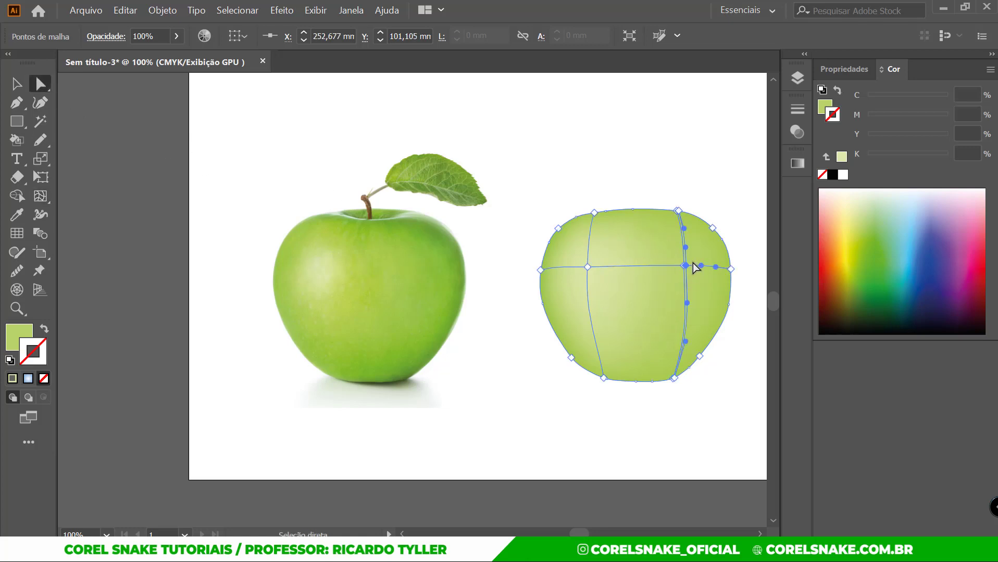
left_click_drag(686, 266, 694, 266)
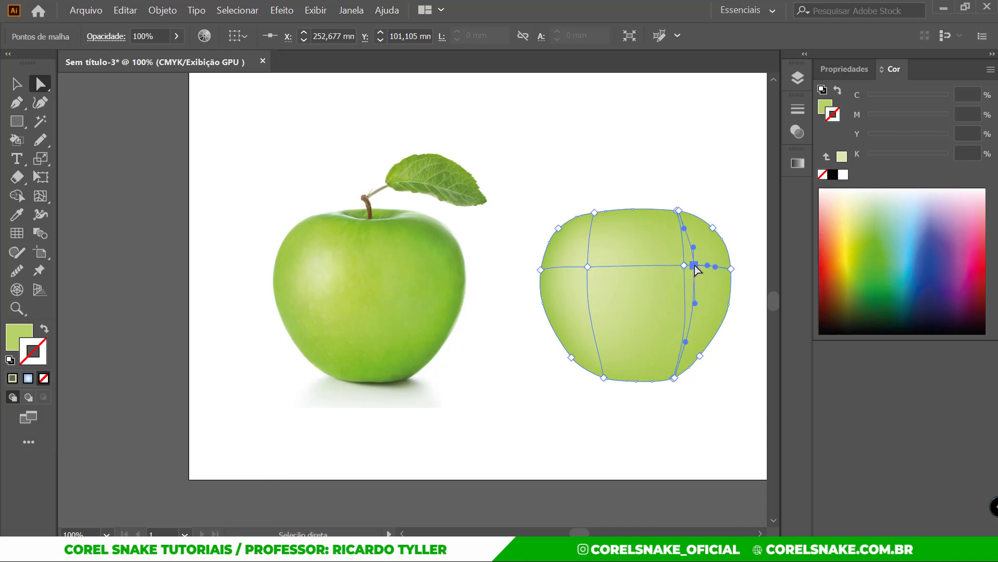
scroll(716, 284, "up", 1)
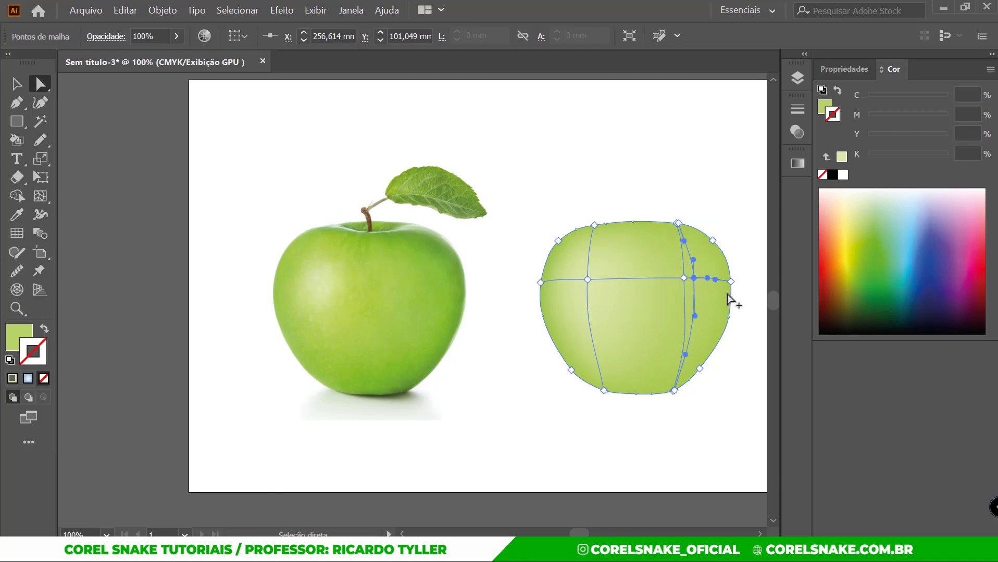
Delete the stray vertical mesh lines on the apple's right side.
scroll(708, 292, "up", 3)
scroll(656, 271, "up", 2)
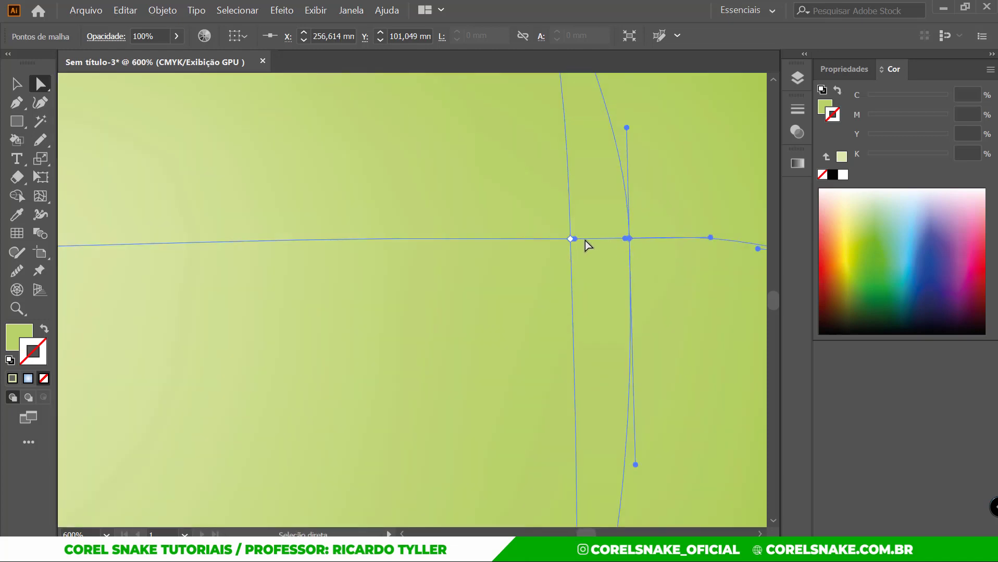
key("ctrl")
mouse_move(569, 239)
left_mouse_down()
mouse_move(627, 240)
mouse_move(585, 236)
left_mouse_up()
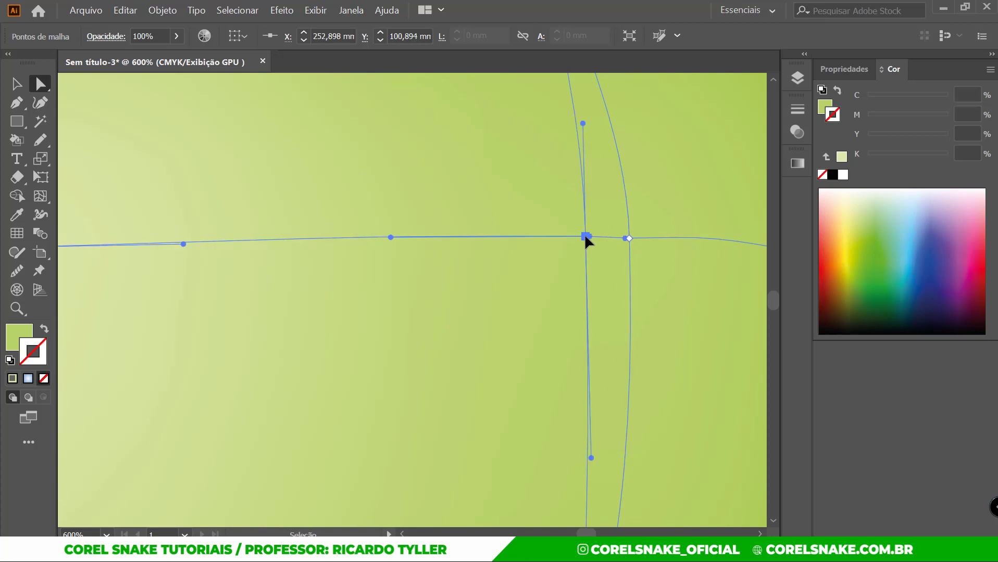
scroll(628, 258, "down", 3)
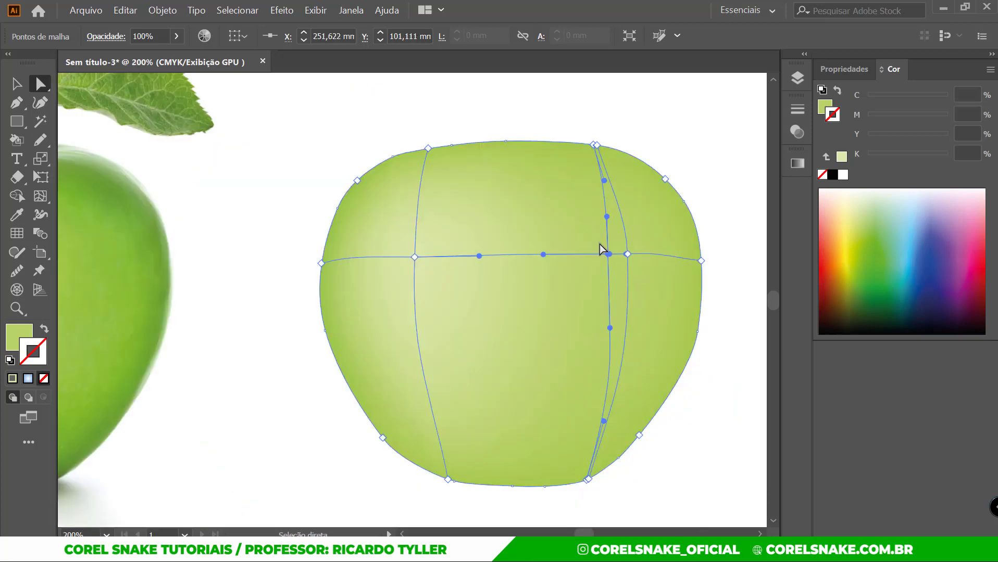
left_click(626, 284, "alt")
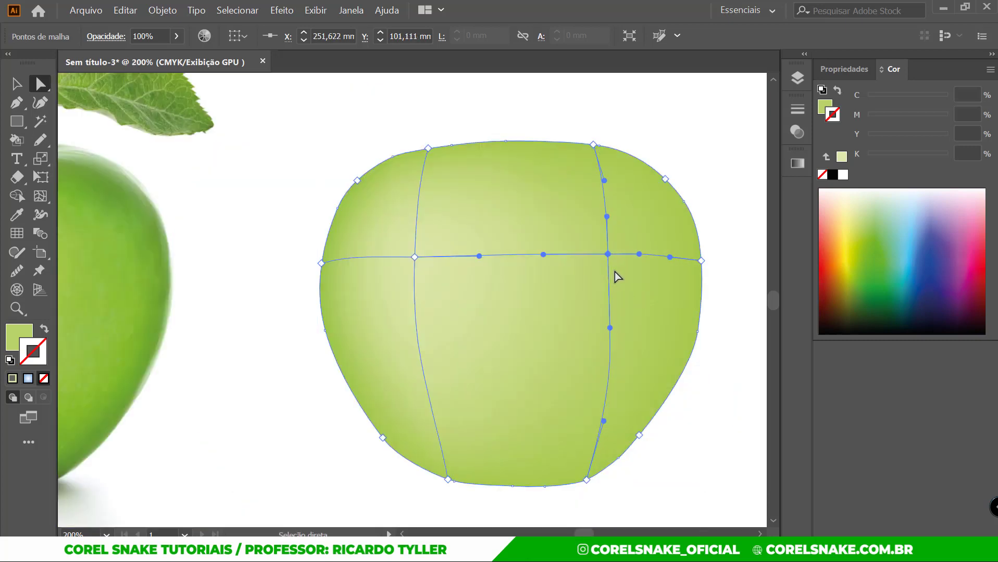
scroll(614, 279, "up", 1)
scroll(614, 276, "up", 2)
left_click(607, 277, "alt")
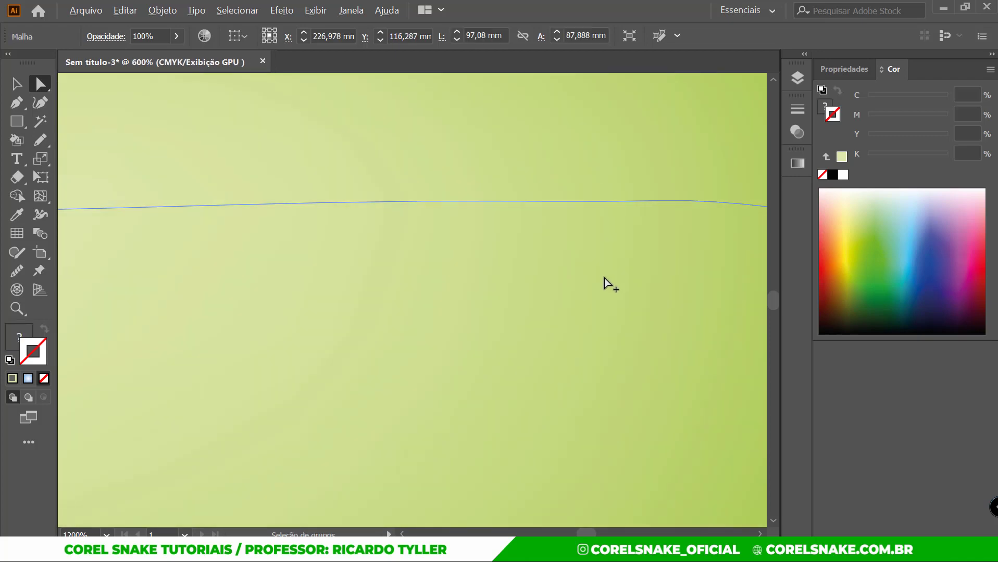
scroll(604, 278, "down", 2)
scroll(600, 253, "down", 1)
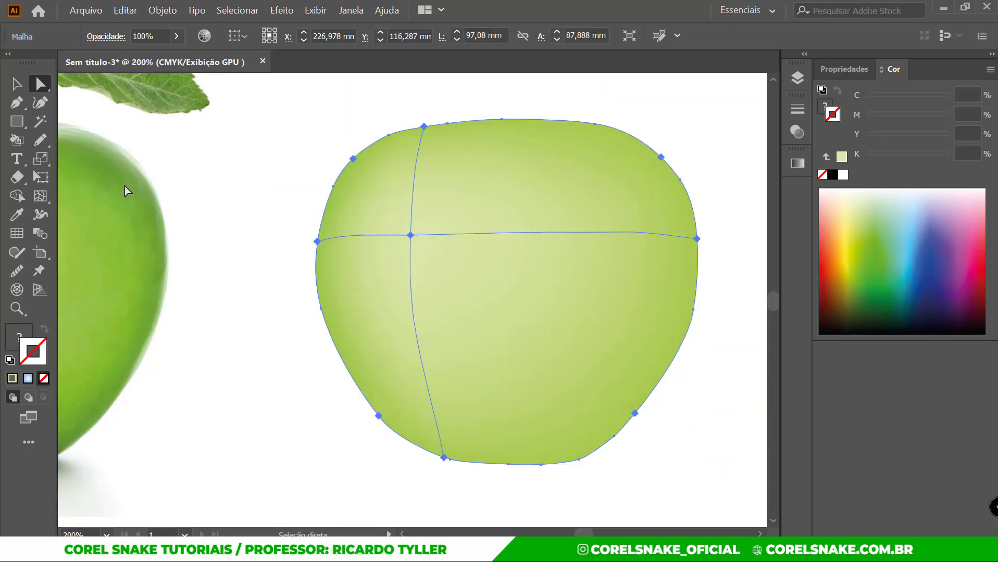
Add one new vertical mesh line on the apple's right side with the Mesh tool.
left_click(43, 198)
scroll(570, 231, "up", 2)
scroll(569, 227, "up", 1)
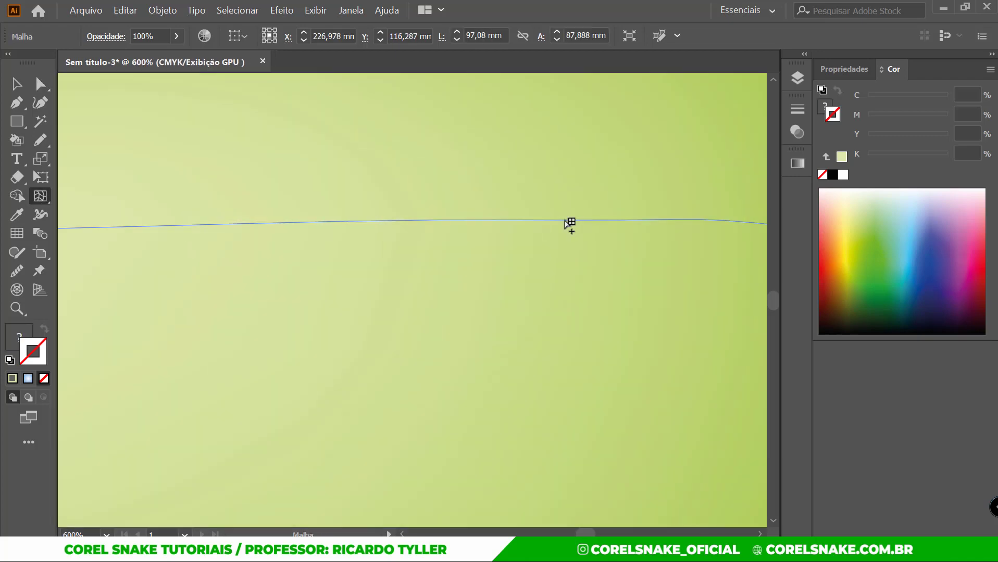
left_click(569, 225)
scroll(588, 271, "down", 4)
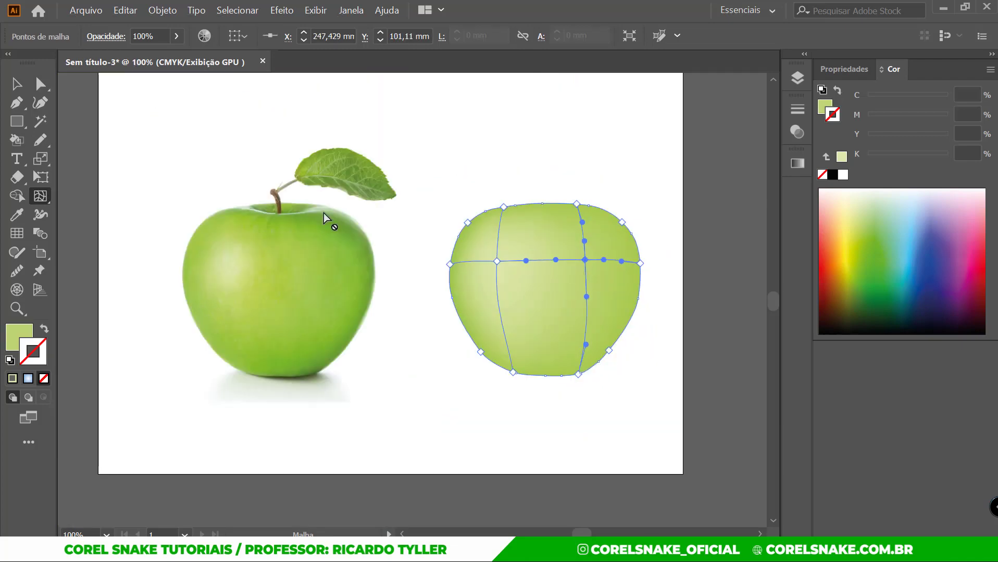
Drag the right mesh line's points and handles to follow the apple's contour, repositioning its top anchor.
left_click(35, 92)
scroll(612, 274, "up", 1)
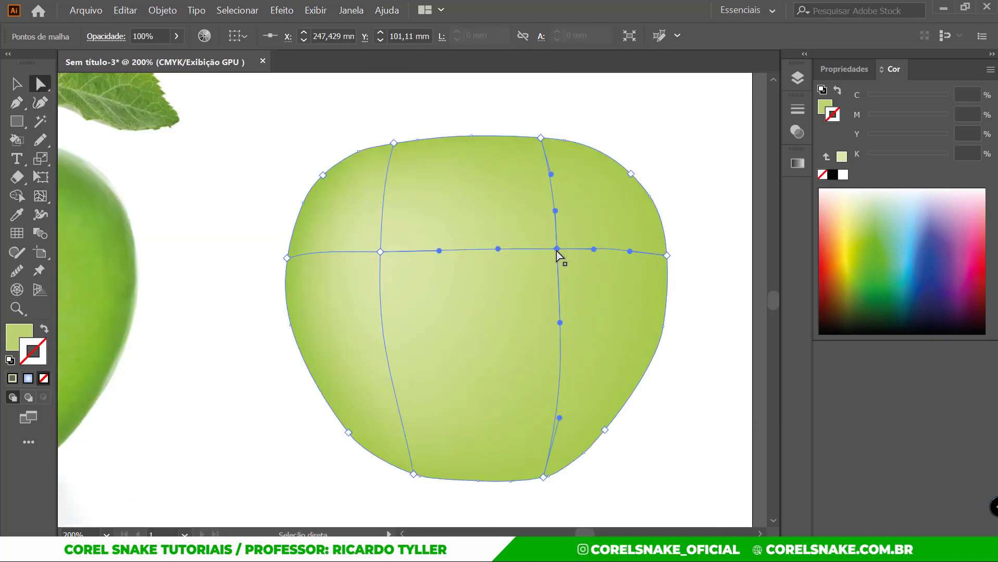
left_click_drag(556, 250, 594, 257)
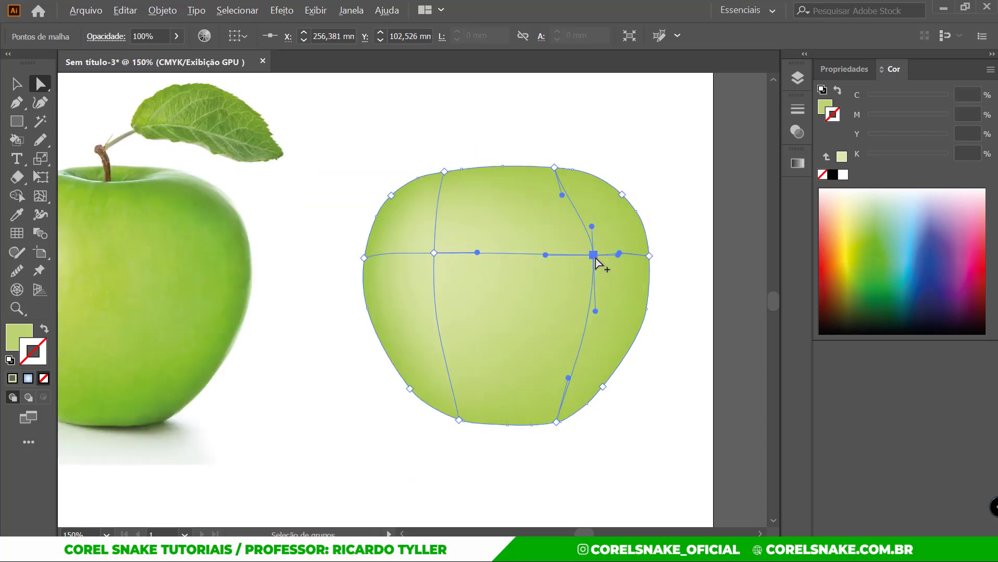
scroll(595, 260, "down", 3)
scroll(595, 258, "up", 2)
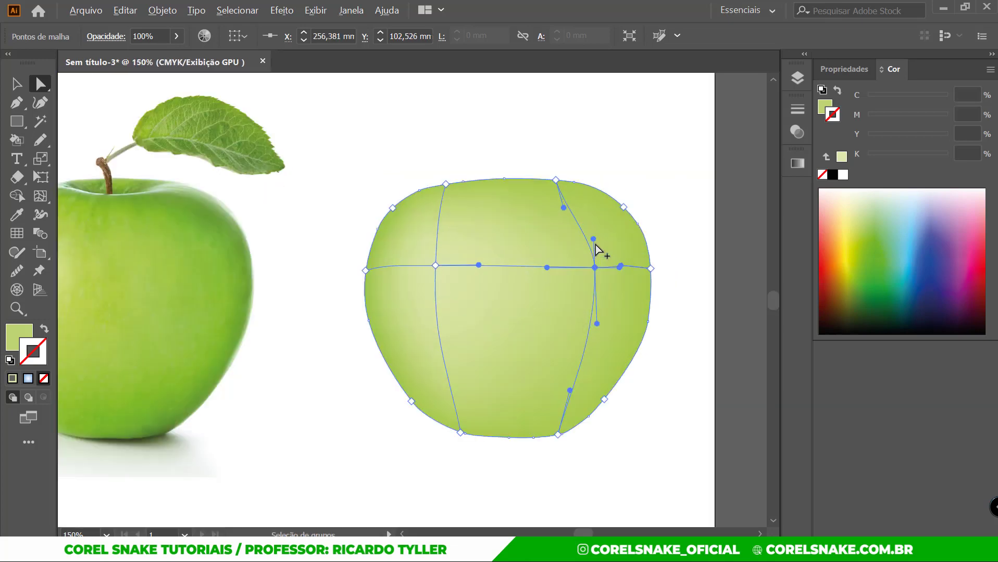
left_click(572, 205)
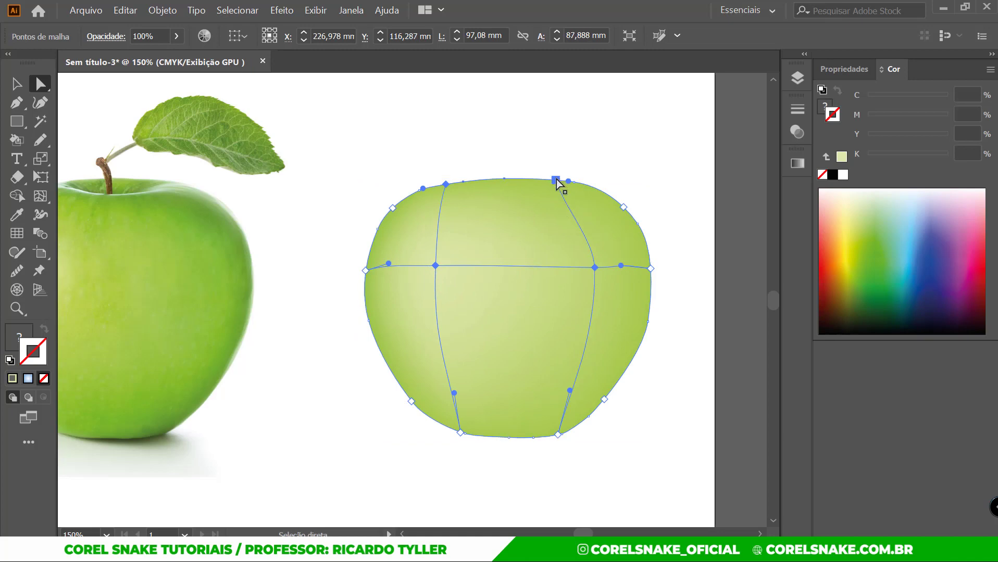
left_click(556, 180)
left_click_drag(573, 208, 584, 209)
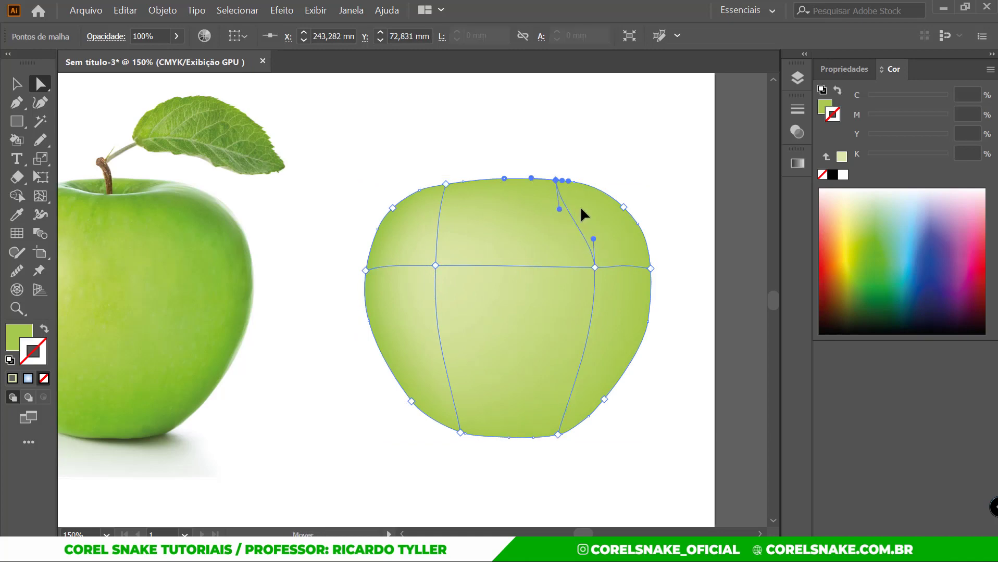
left_click(595, 268)
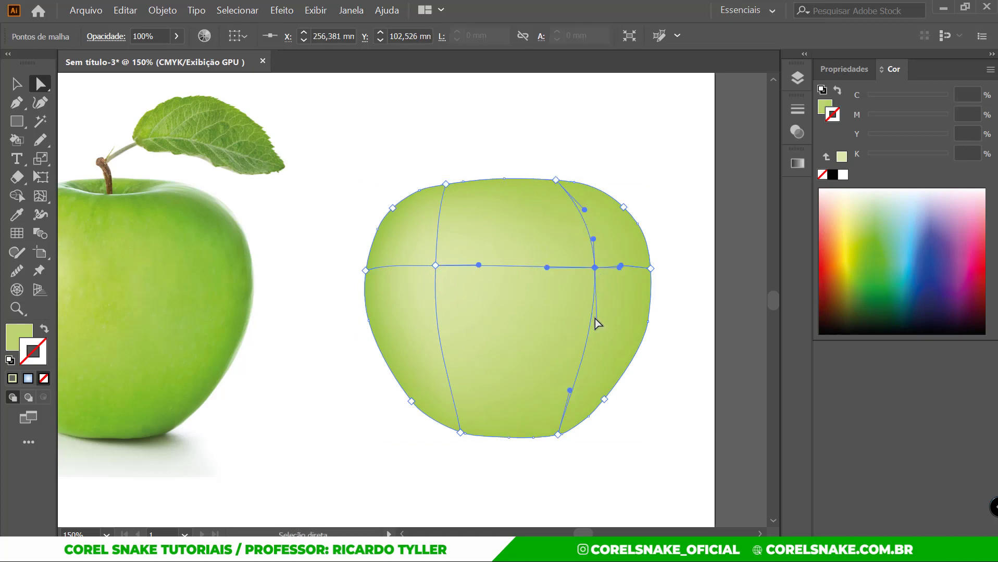
key("ctrl+shift+a")
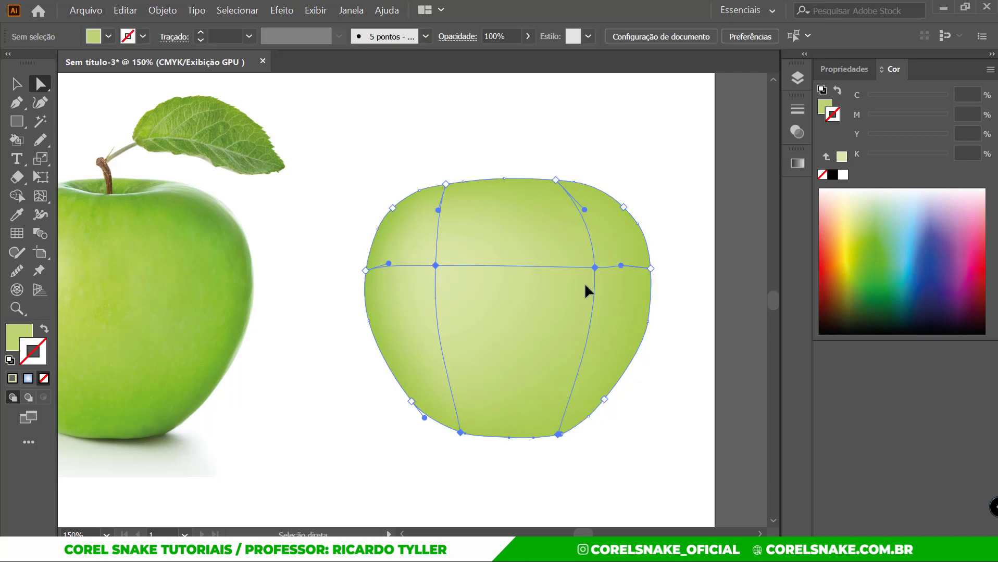
left_click(594, 267)
scroll(612, 282, "down", 1)
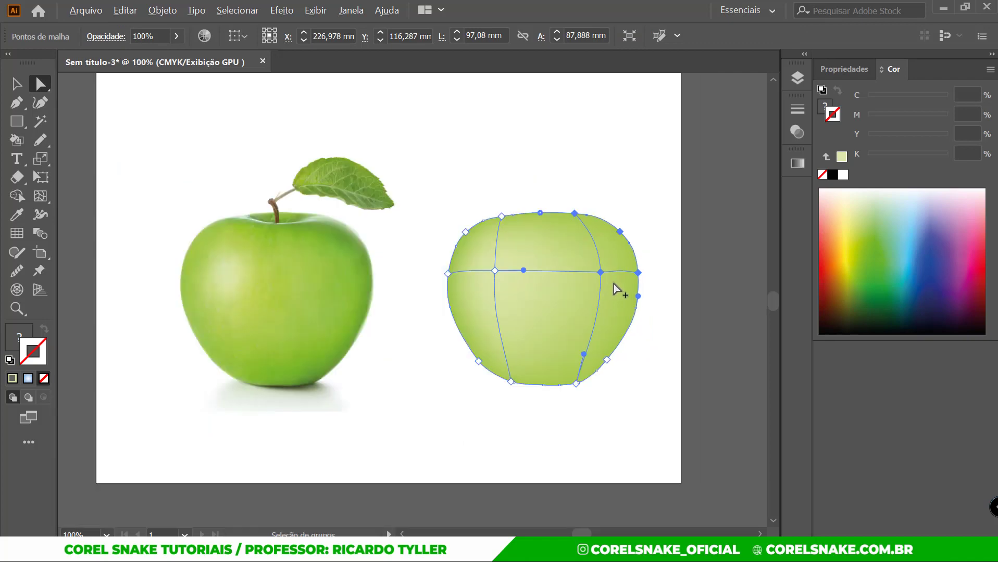
Give the selected mesh points the photo's green and lasso the points along the right side.
left_click(17, 215)
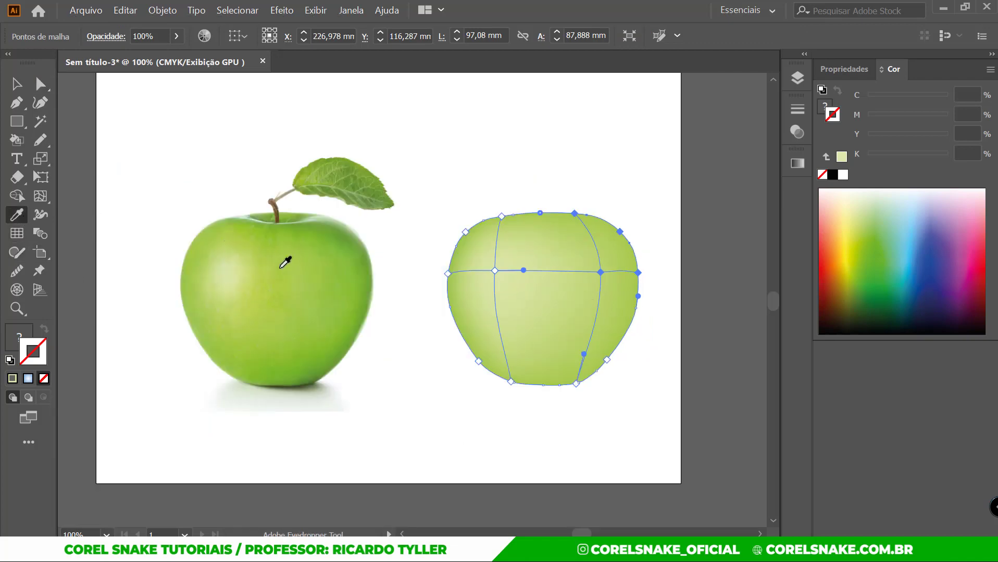
left_click(335, 281)
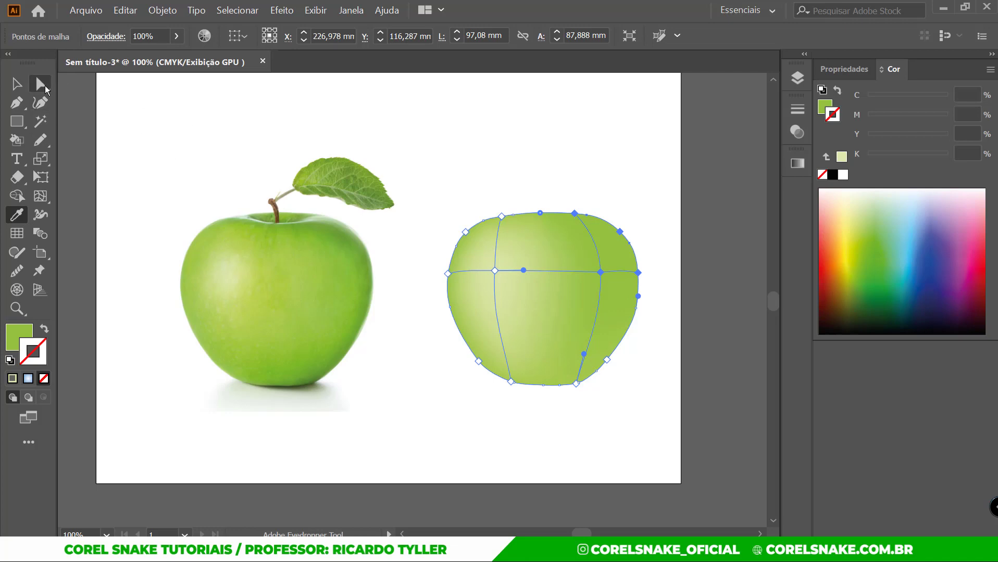
left_click(42, 86)
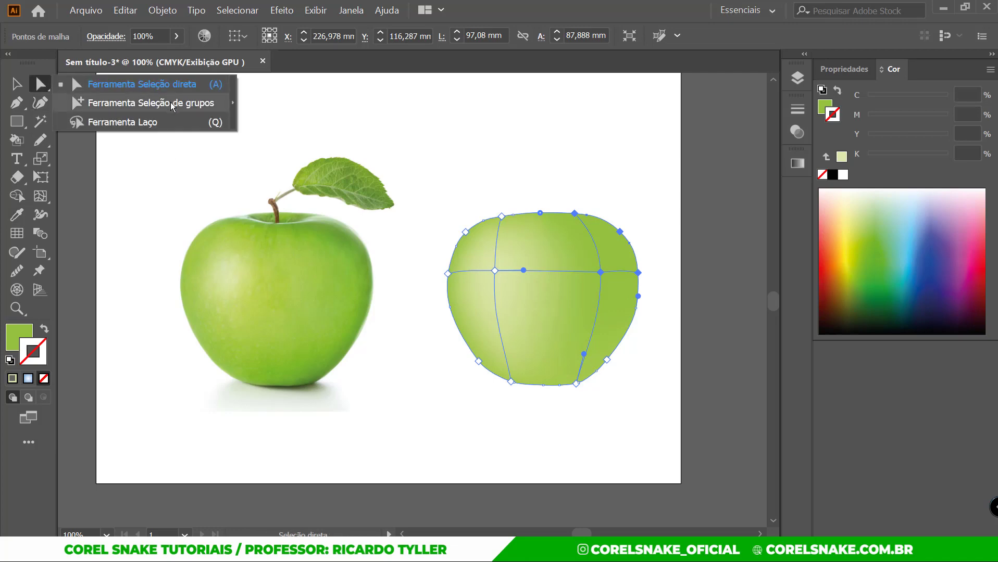
left_click(156, 123)
left_click(573, 191)
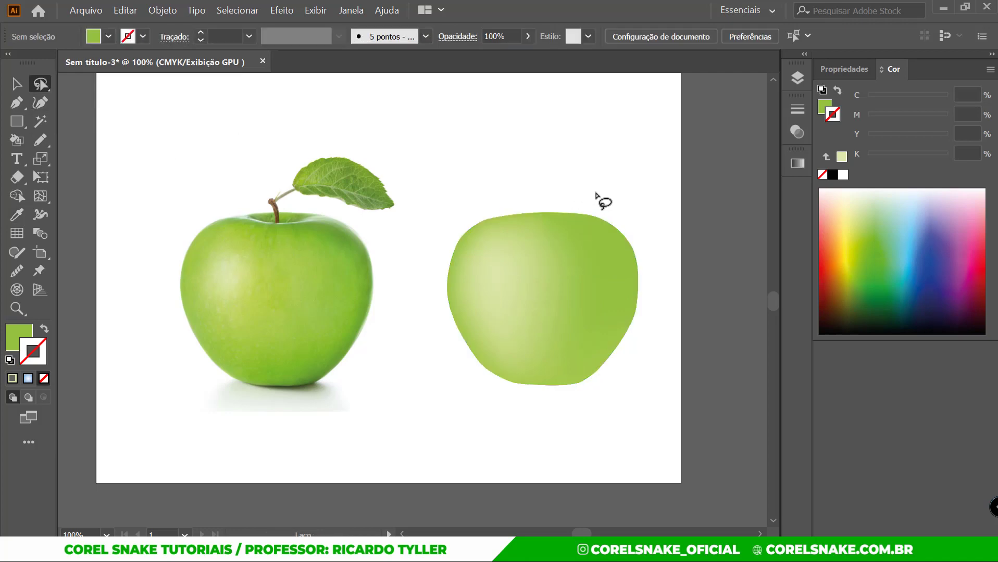
mouse_move(607, 205)
left_mouse_down()
mouse_move(620, 402)
mouse_move(597, 207)
left_mouse_up()
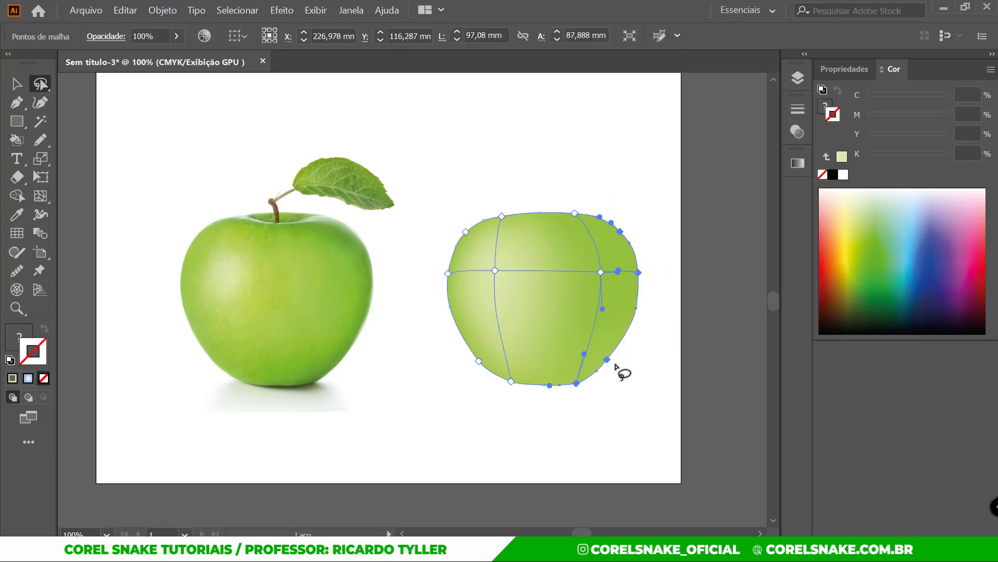
Tint the right-side mesh points a darker green sampled from the photo, then deselect.
left_click(17, 214)
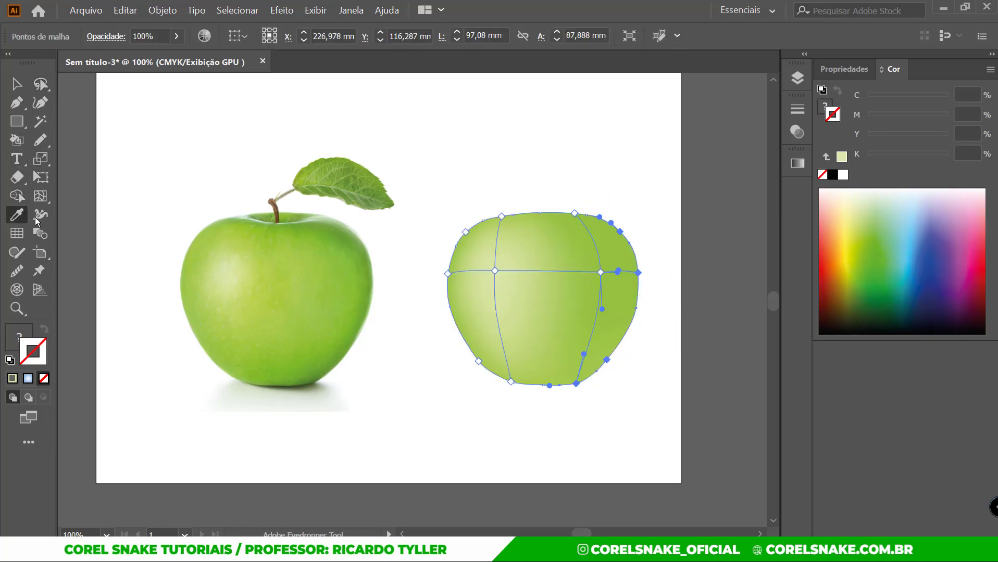
left_click(369, 294)
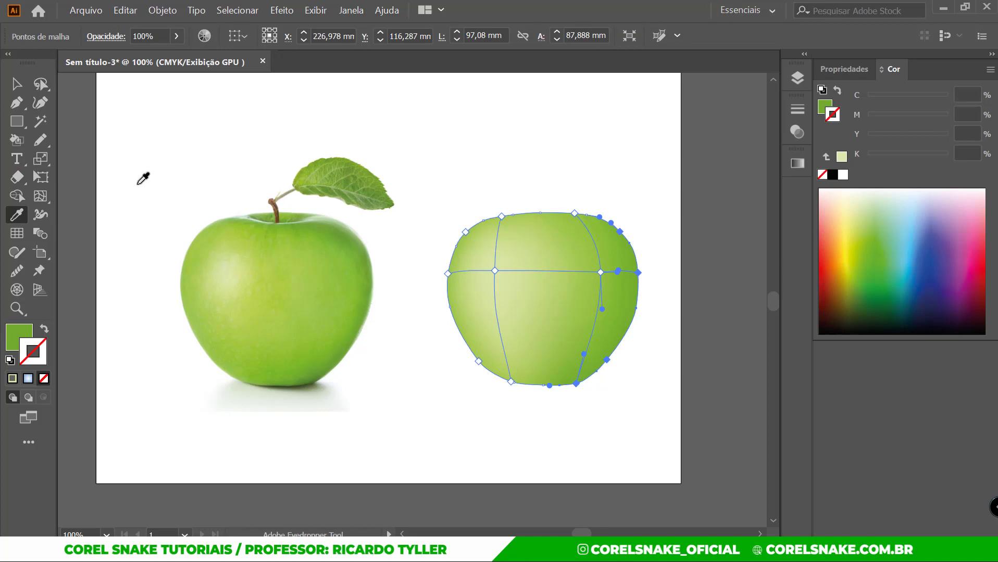
left_click(16, 83)
left_click(163, 136)
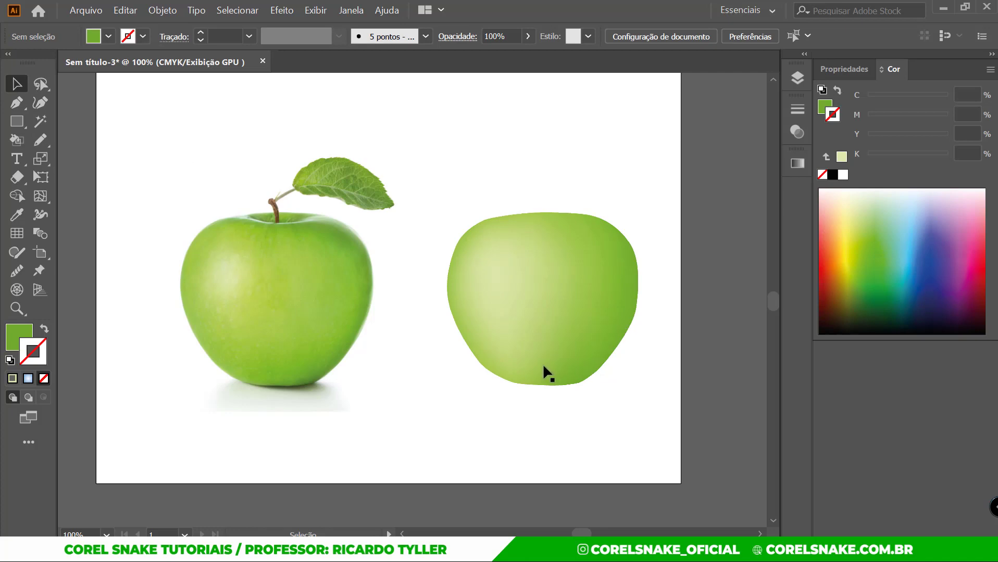
Add a mesh point near the apple's centre coloured with a darker photo green.
left_click(546, 287)
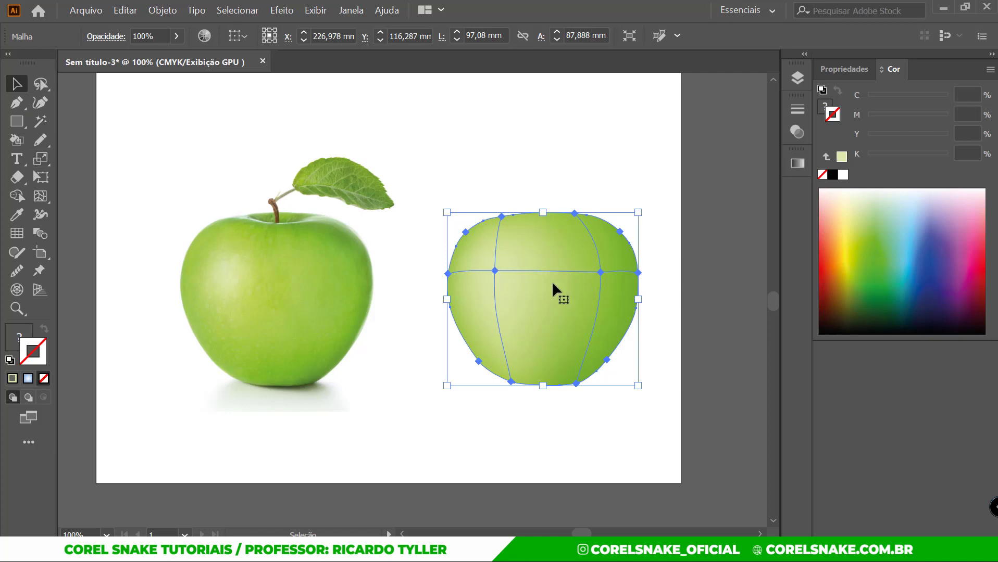
left_click(40, 196)
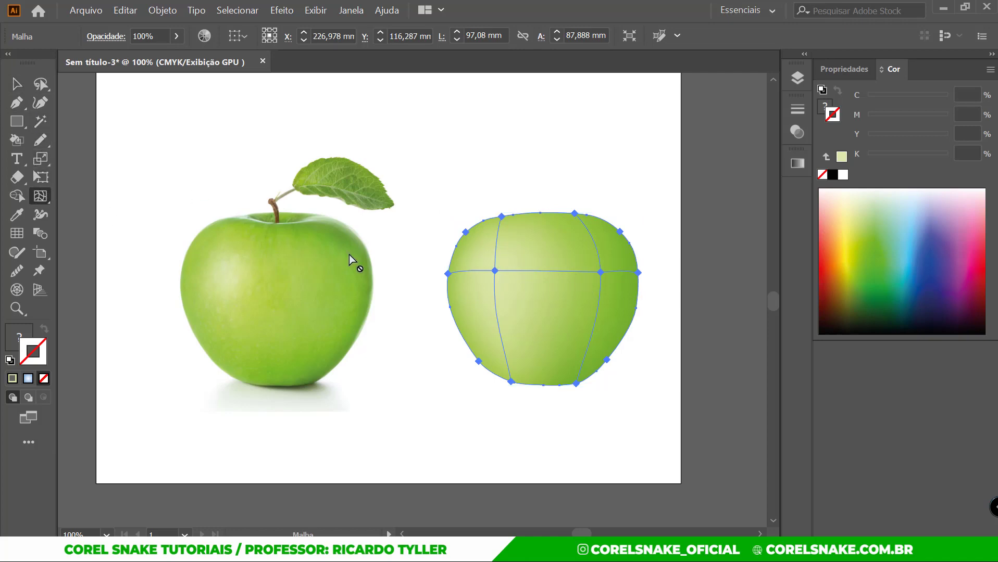
left_click(563, 271)
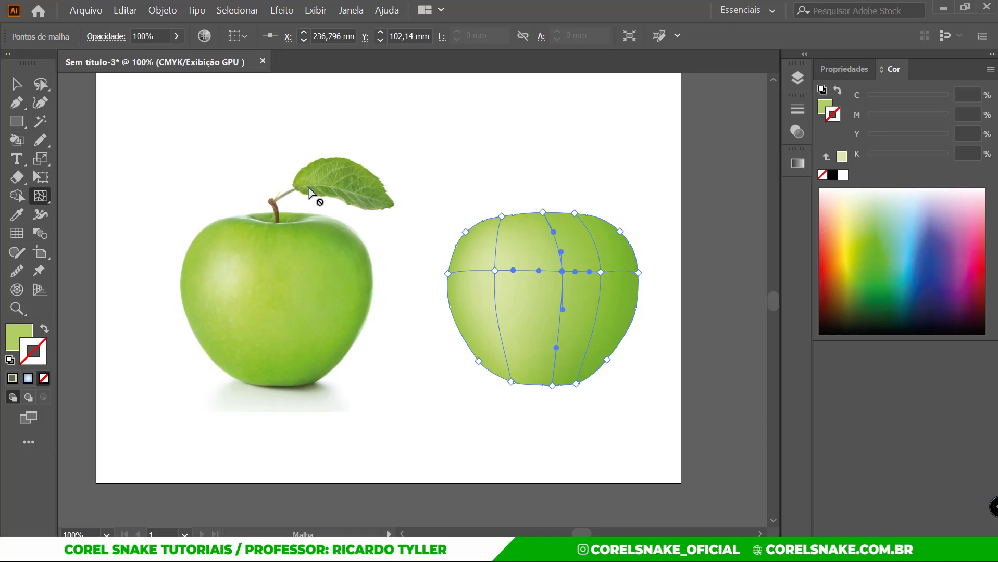
left_click(17, 215)
left_click(311, 287)
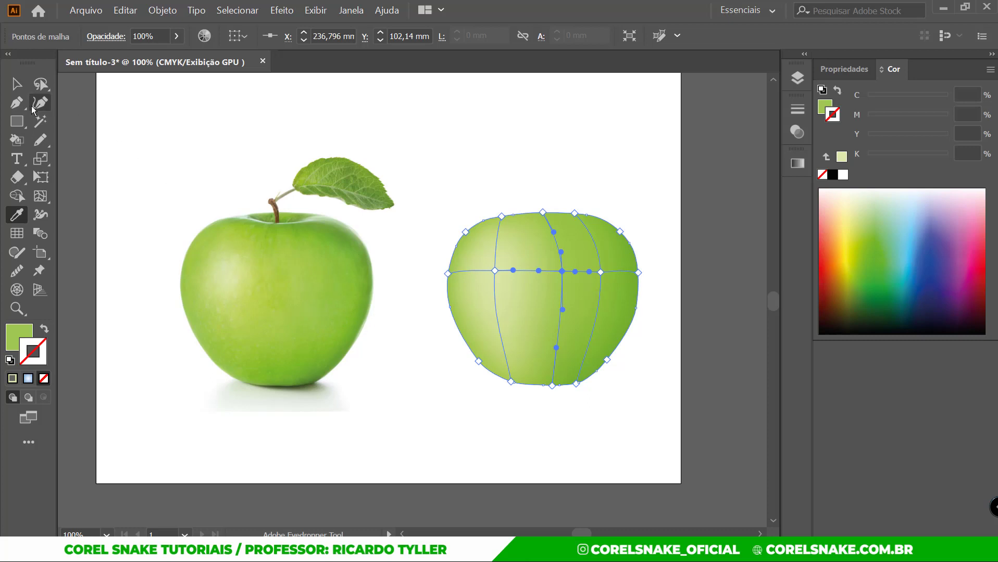
Add a mesh point on the apple's lower left, then deselect the apple.
left_click(41, 195)
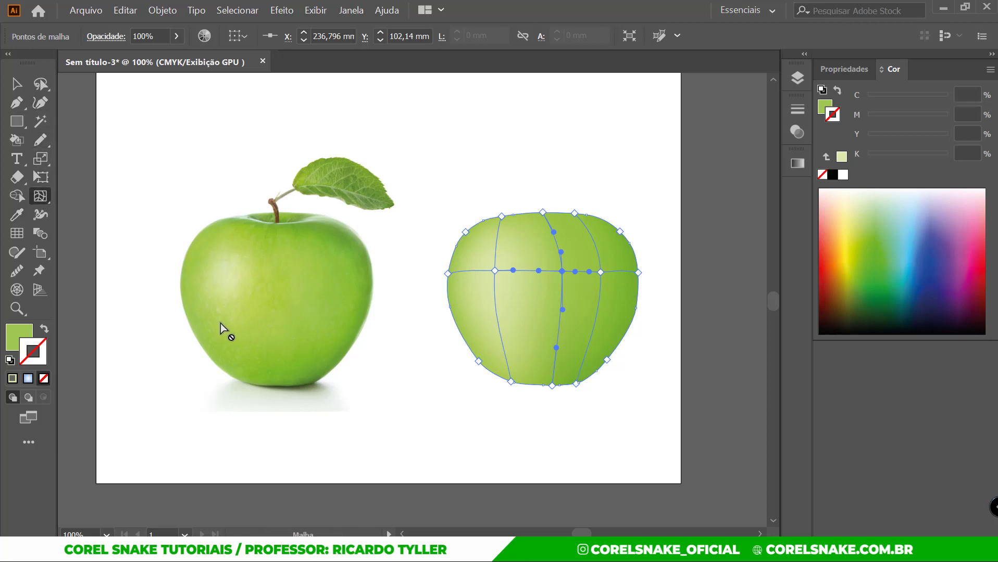
left_click(504, 351)
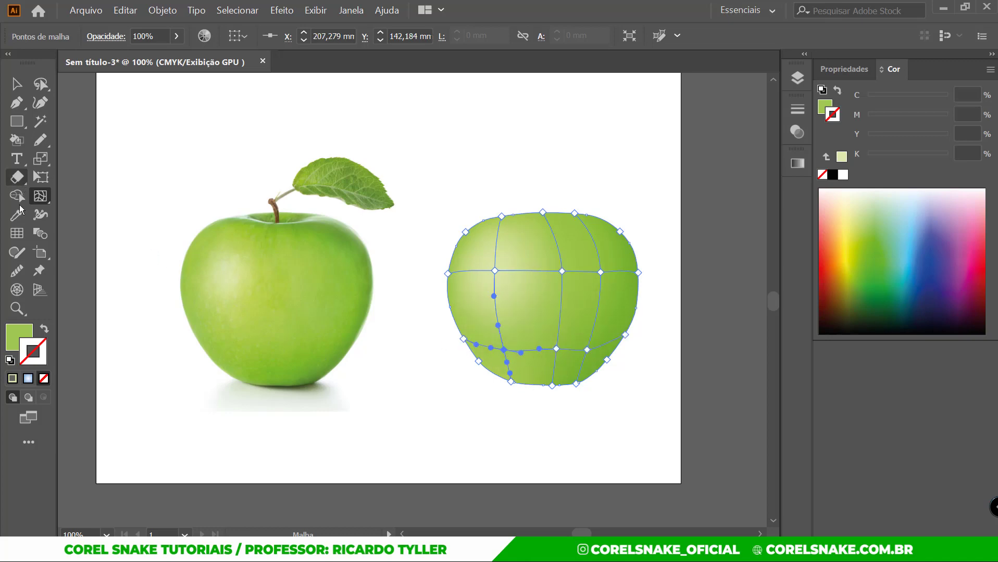
left_click(18, 213)
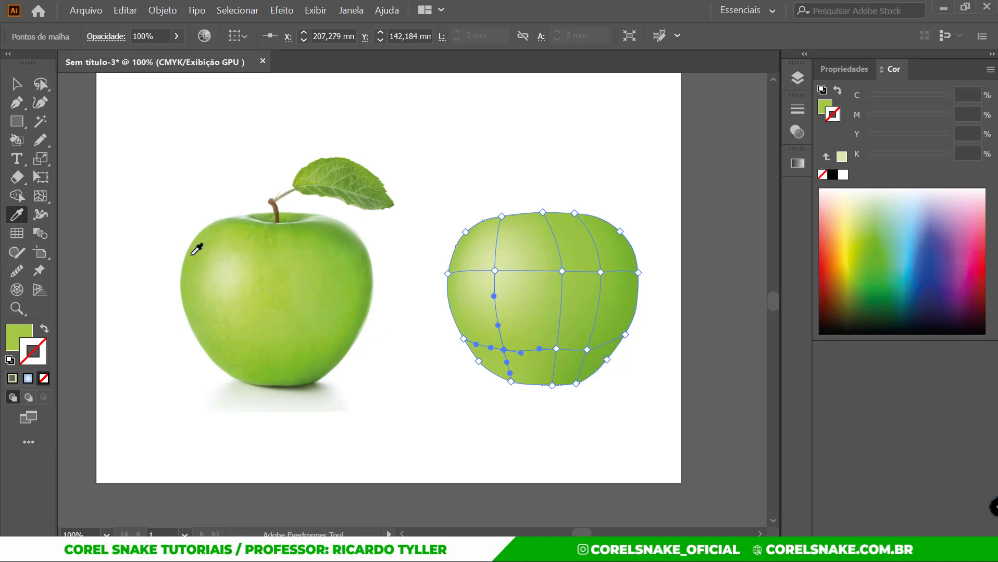
key("v")
left_click(193, 149)
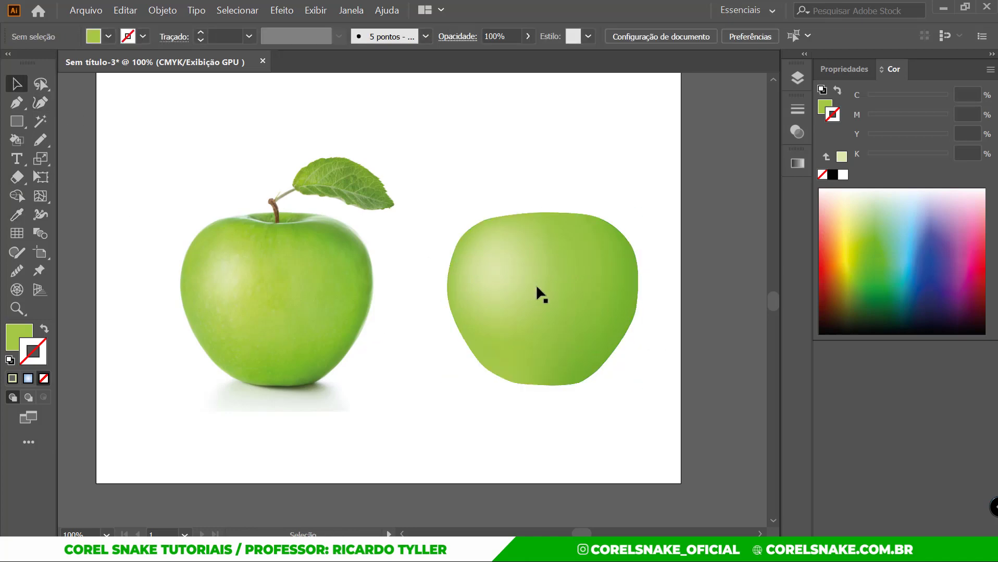
Zoom out to about 107% showing both apples and select the shaded mesh apple.
scroll(278, 212, "up", 1)
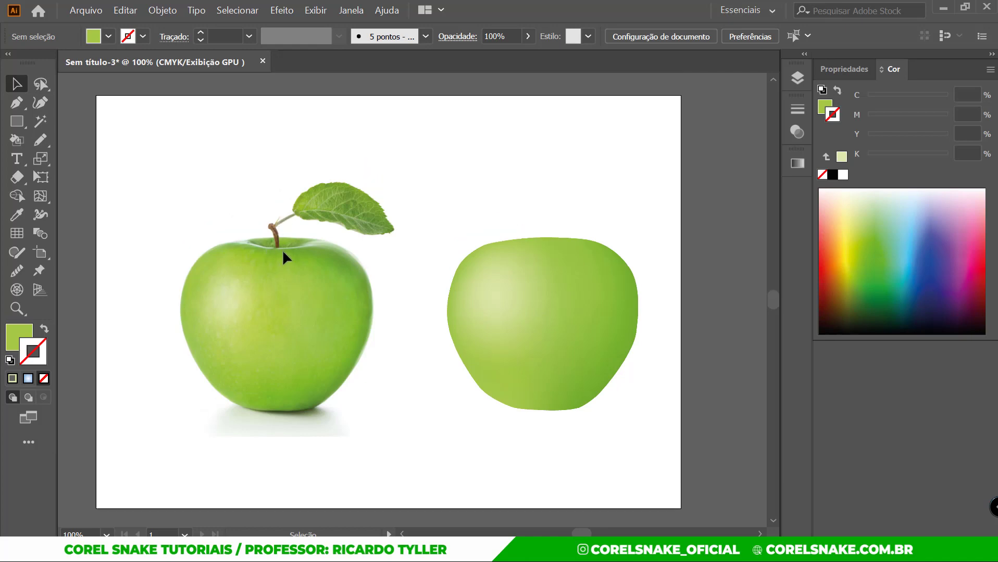
scroll(282, 249, "up", 4, "alt")
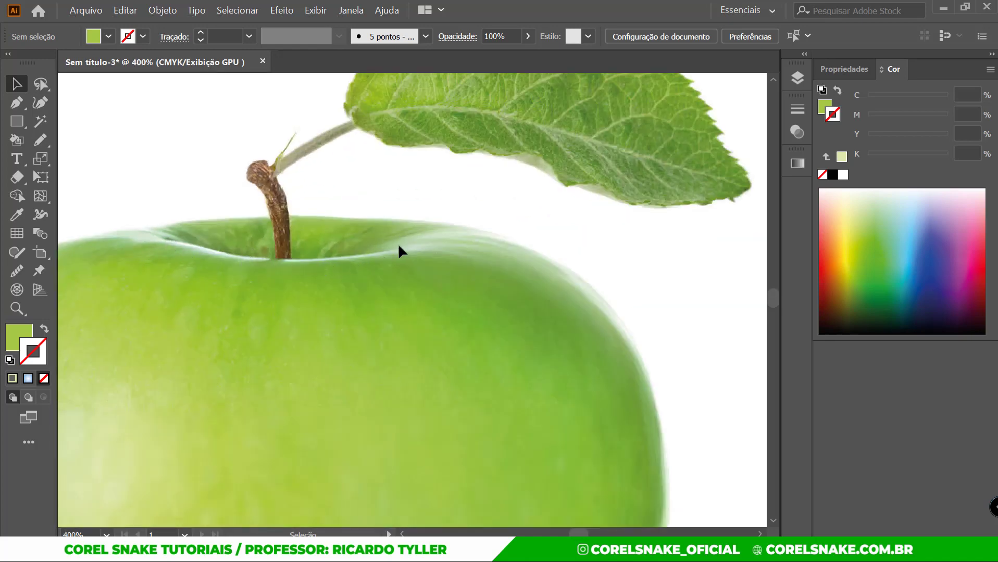
scroll(260, 229, "down", 4, "alt")
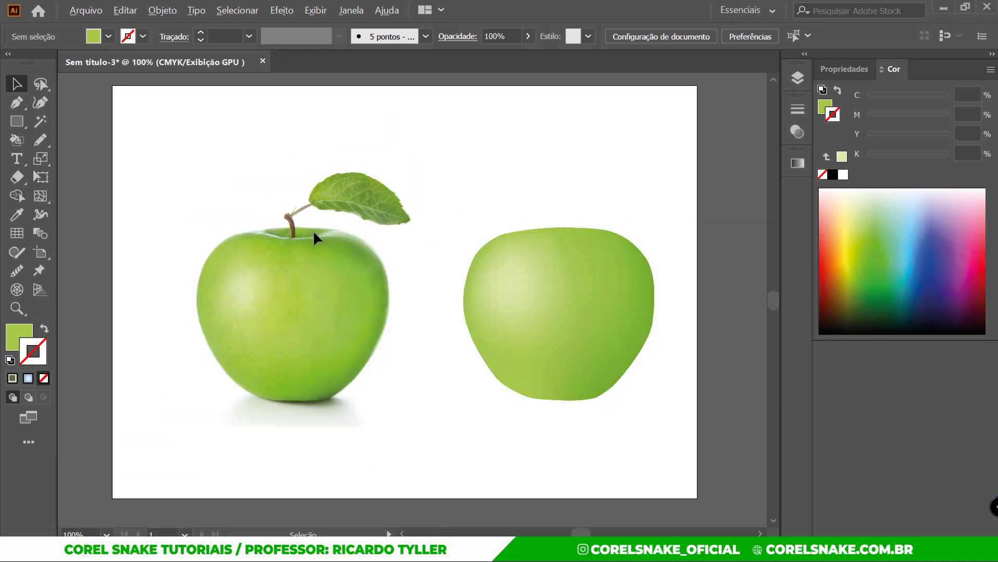
scroll(582, 257, "up", 1, "alt")
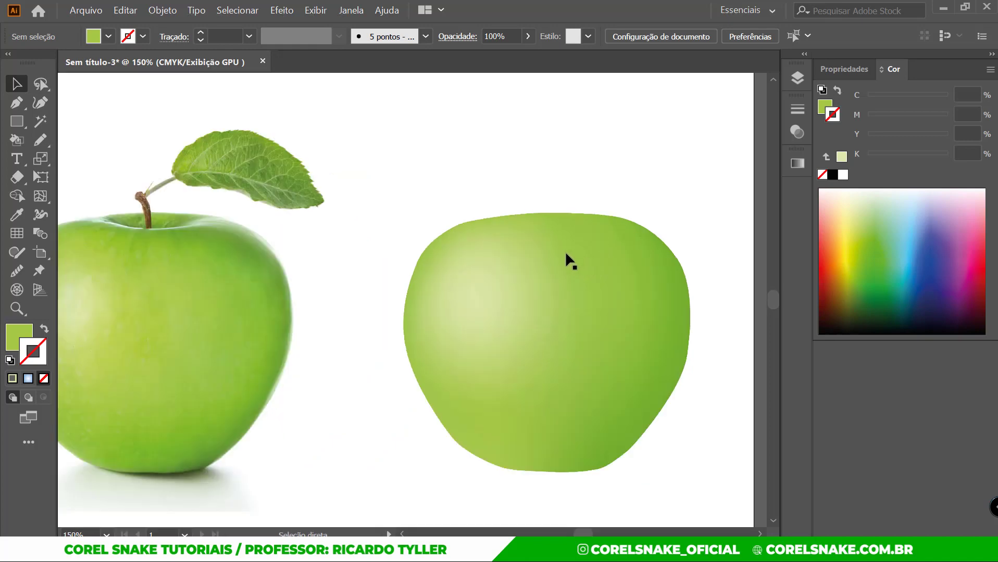
scroll(565, 251, "down", 1, "alt")
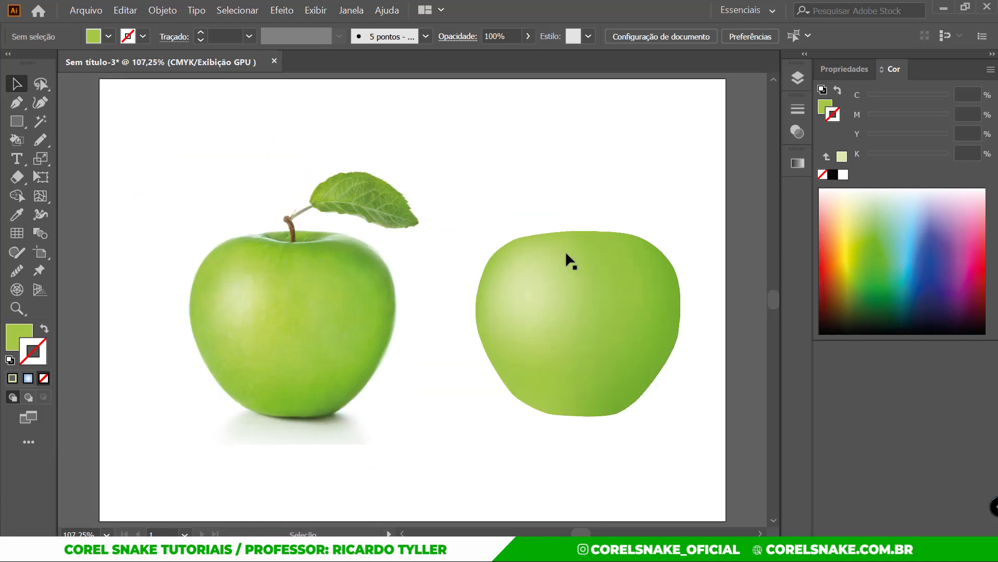
left_click(565, 251)
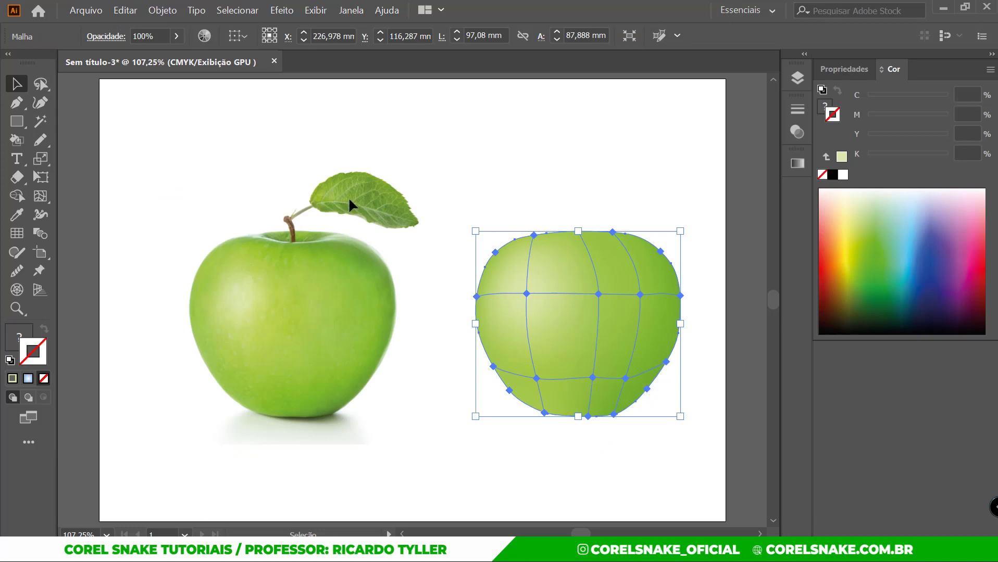
Add mesh points near the apple's top centre with the Mesh tool.
left_click(43, 195)
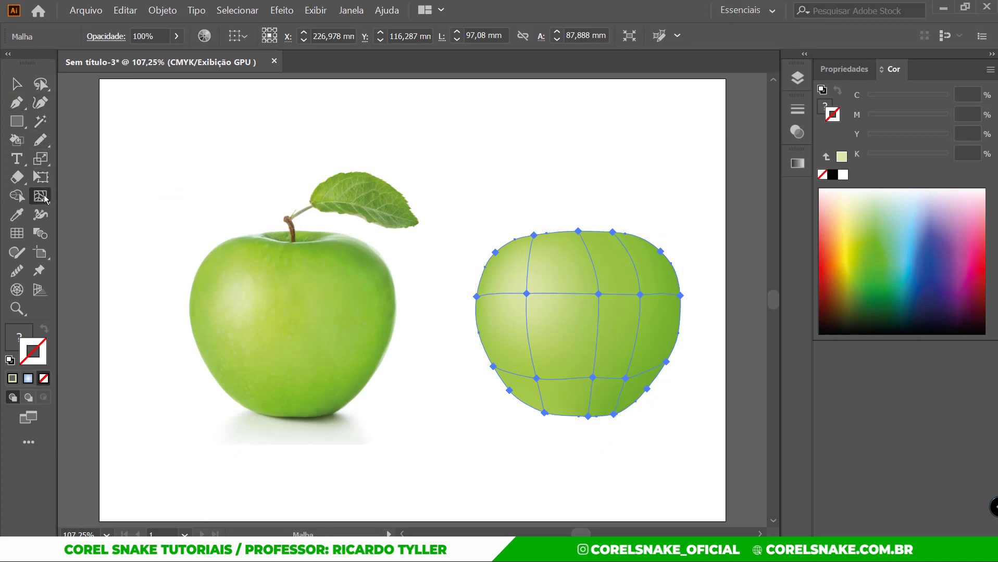
left_click(587, 250)
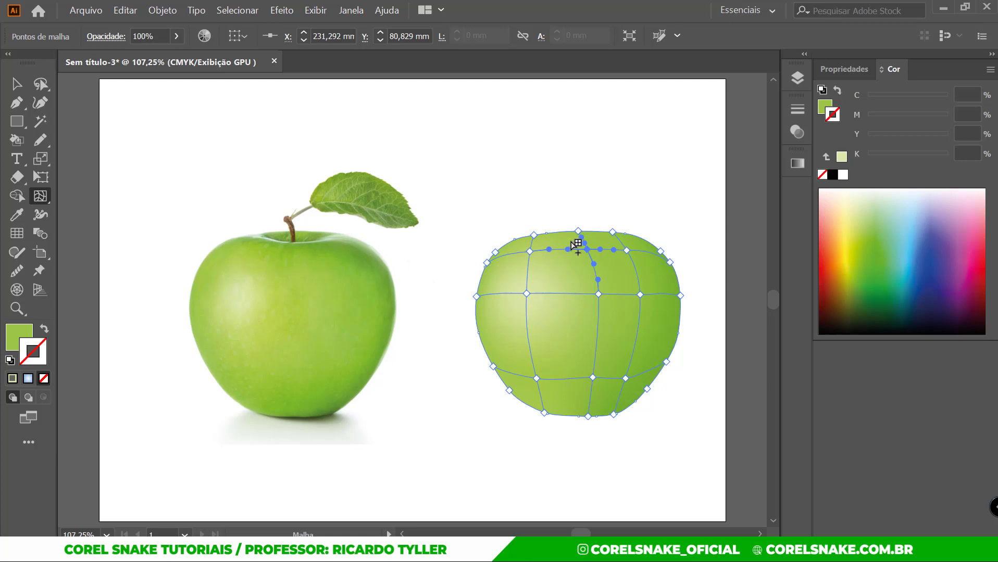
left_click(594, 247, "ctrl")
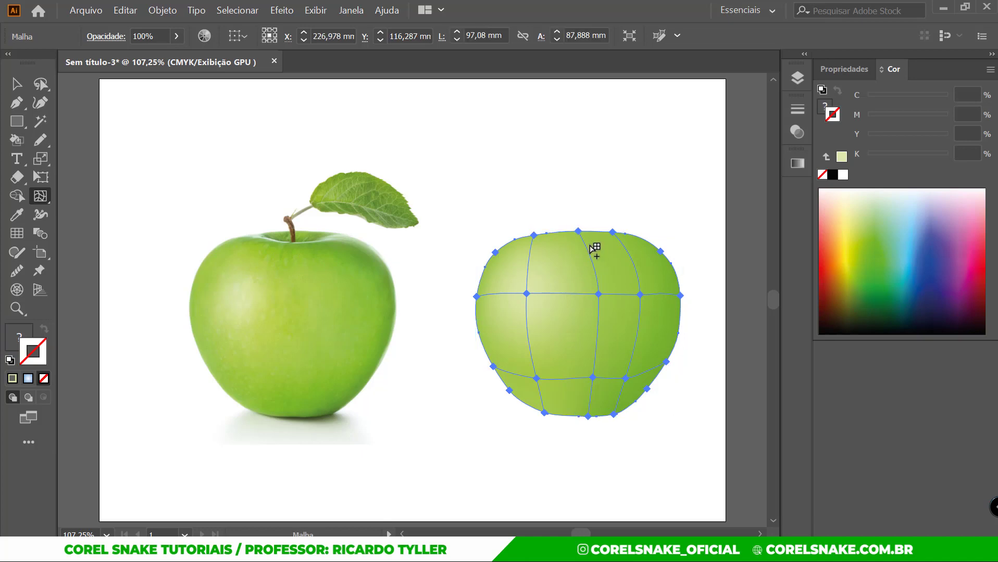
left_click(587, 244)
scroll(594, 243, "up", 4)
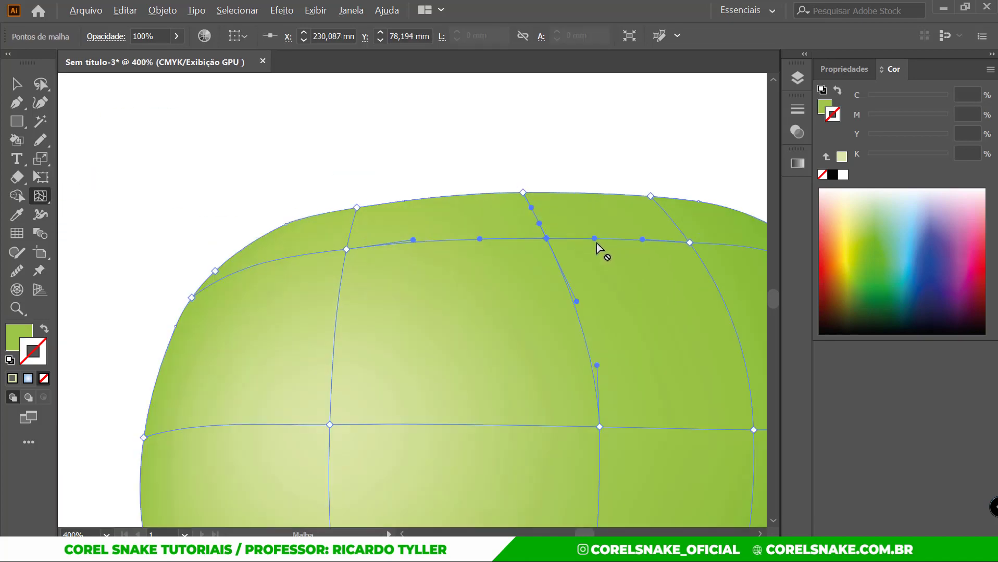
scroll(596, 243, "up", 3)
scroll(540, 232, "up", 2)
scroll(540, 231, "down", 5)
scroll(540, 239, "down", 4)
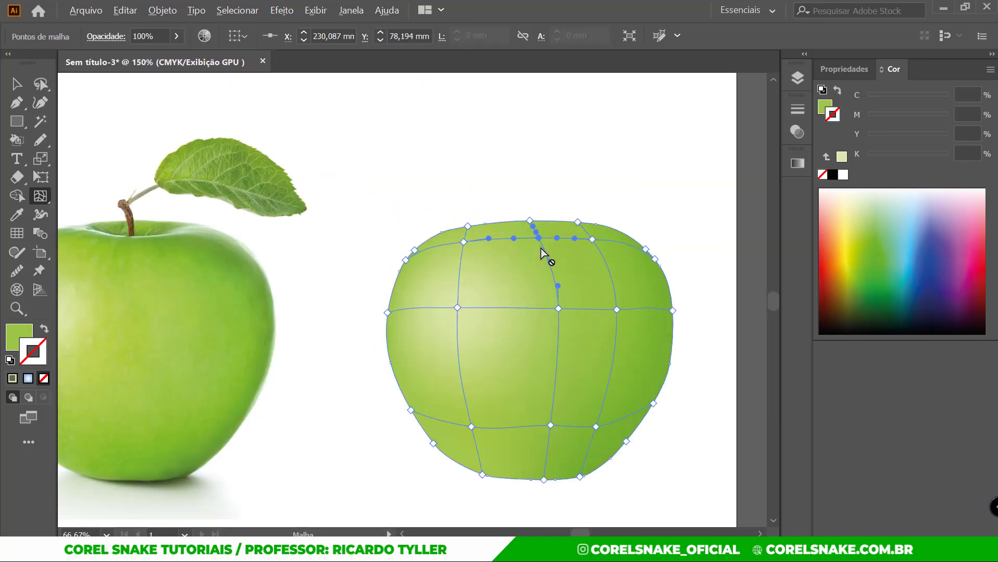
Colour the new top point with the pale highlight sampled from the photo's stem rim.
left_click(17, 214)
scroll(79, 222, "up", 2)
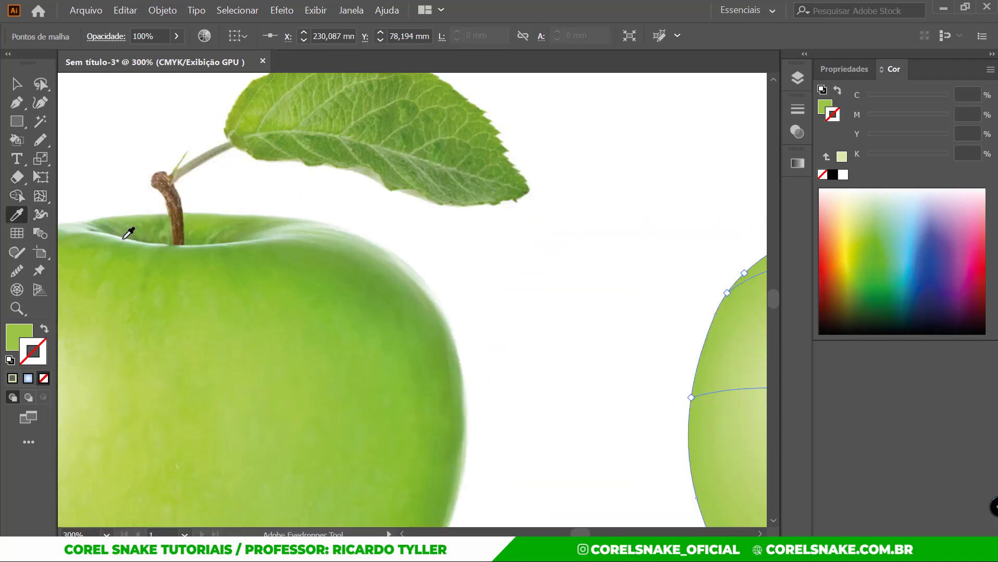
left_click(123, 238)
scroll(125, 235, "down", 2)
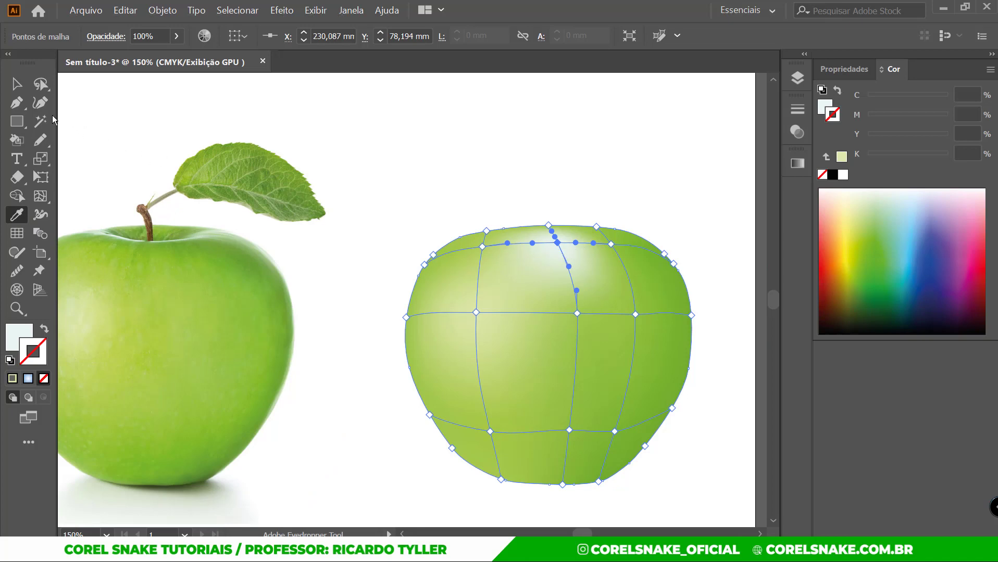
left_click(17, 83)
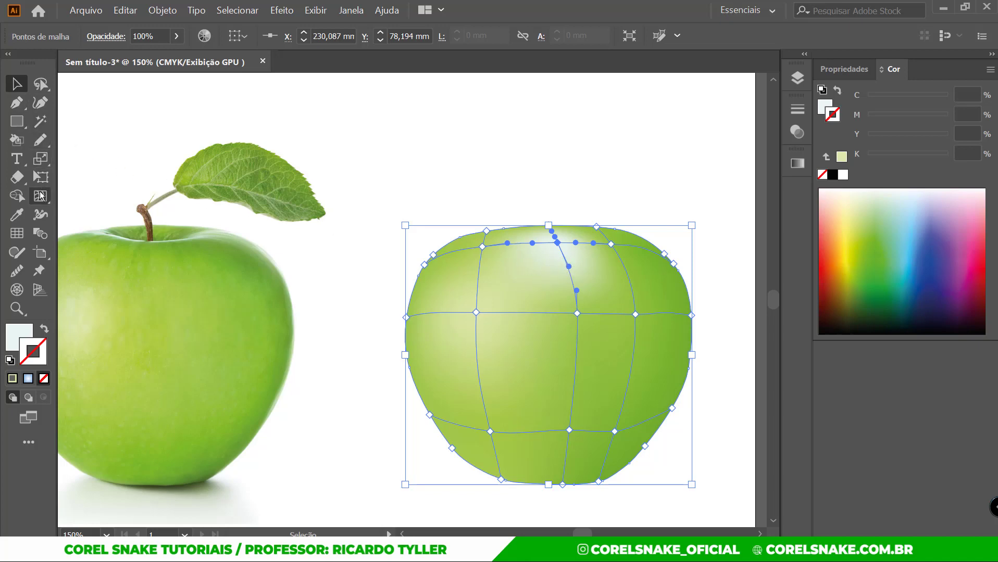
Add a horizontal mesh line near the apple's top and colour it green from the photo.
left_click(40, 196)
left_click(565, 258)
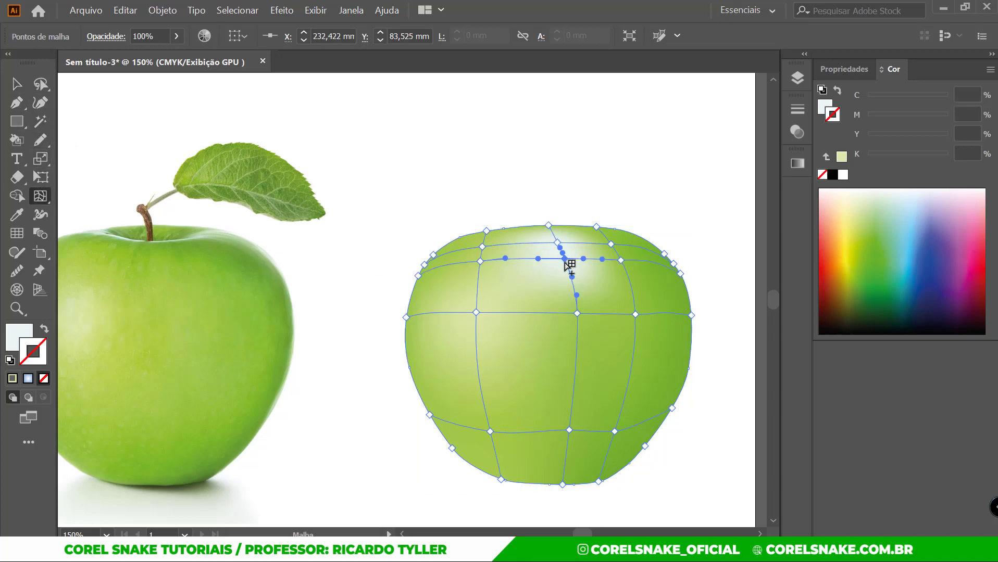
left_click(17, 214)
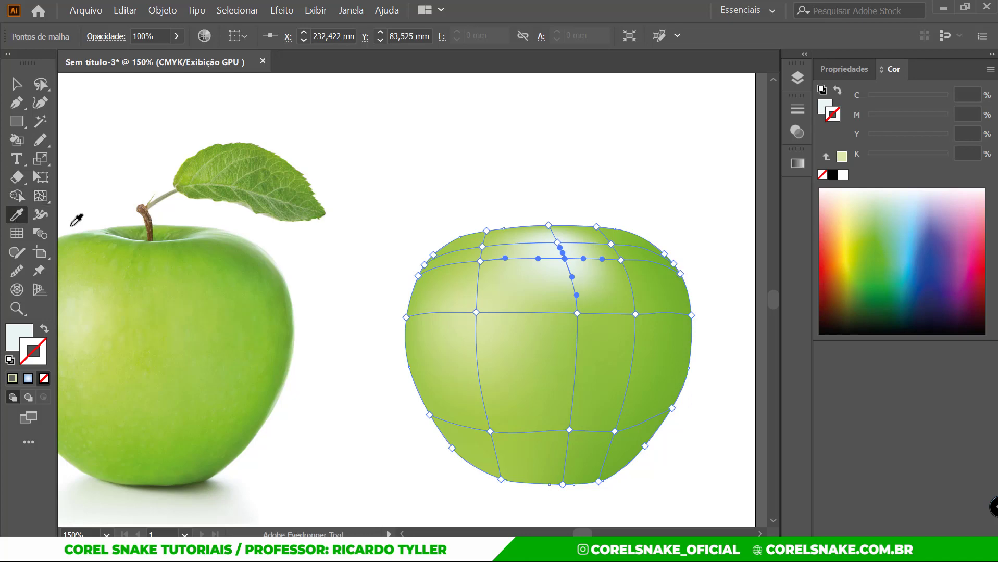
left_click(156, 245)
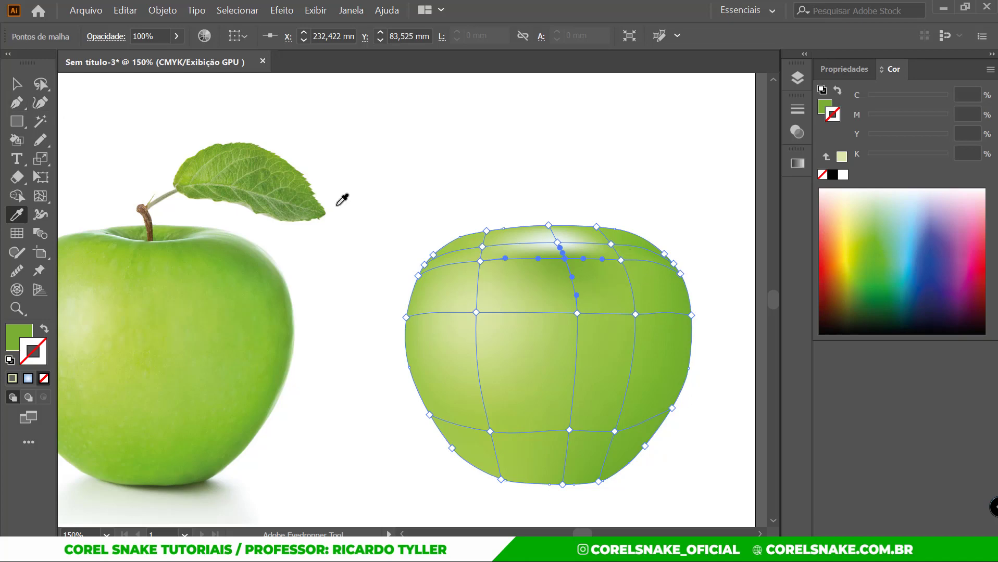
Lasso the upper-right mesh points and tint them a darker photo green.
left_click(42, 83)
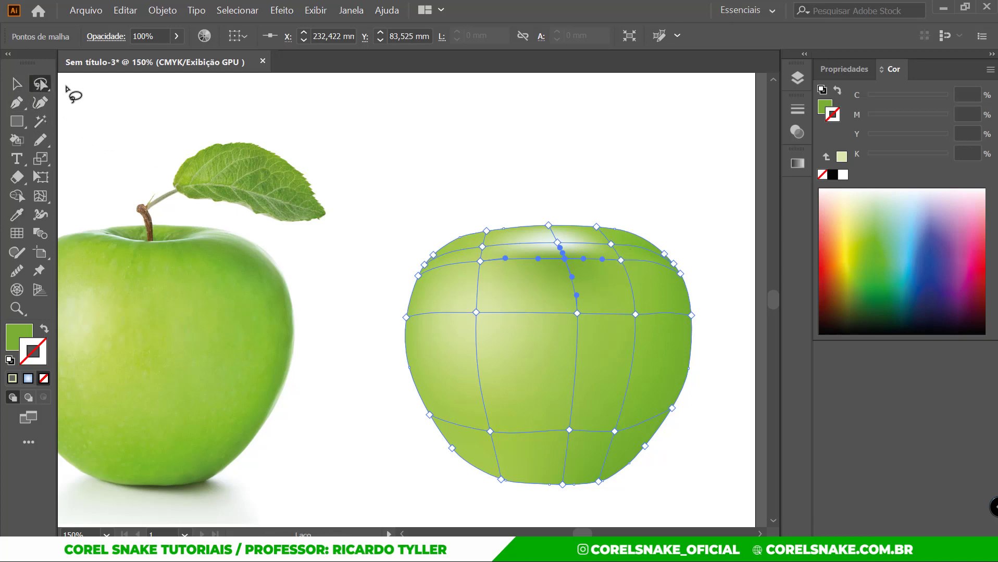
left_click_drag(626, 252, 619, 271)
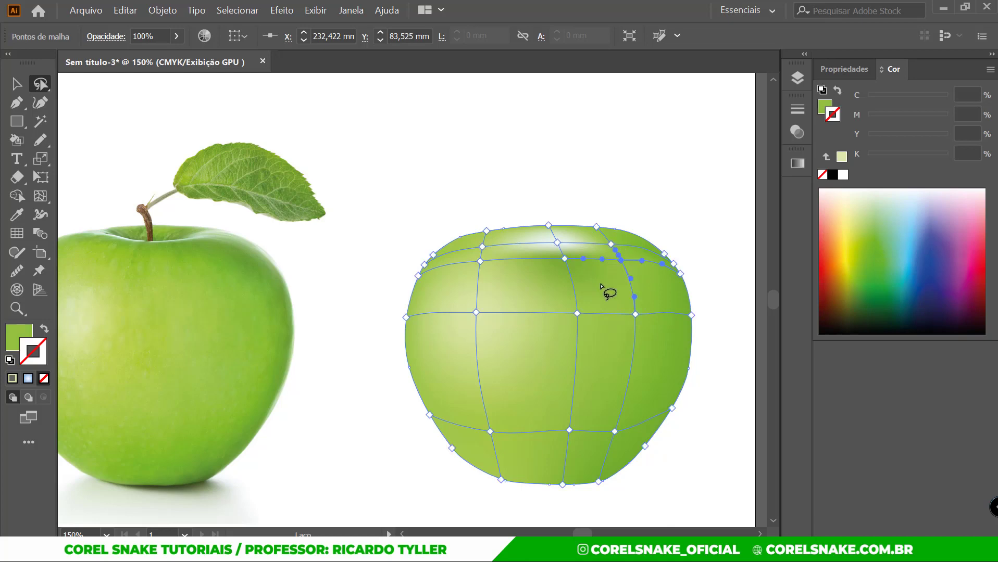
left_click(22, 216)
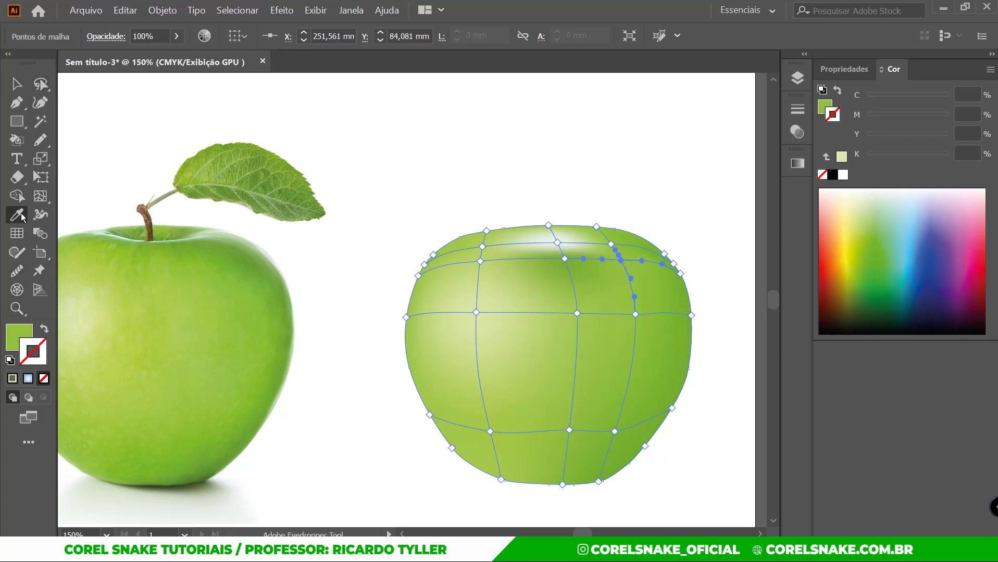
left_click(224, 250)
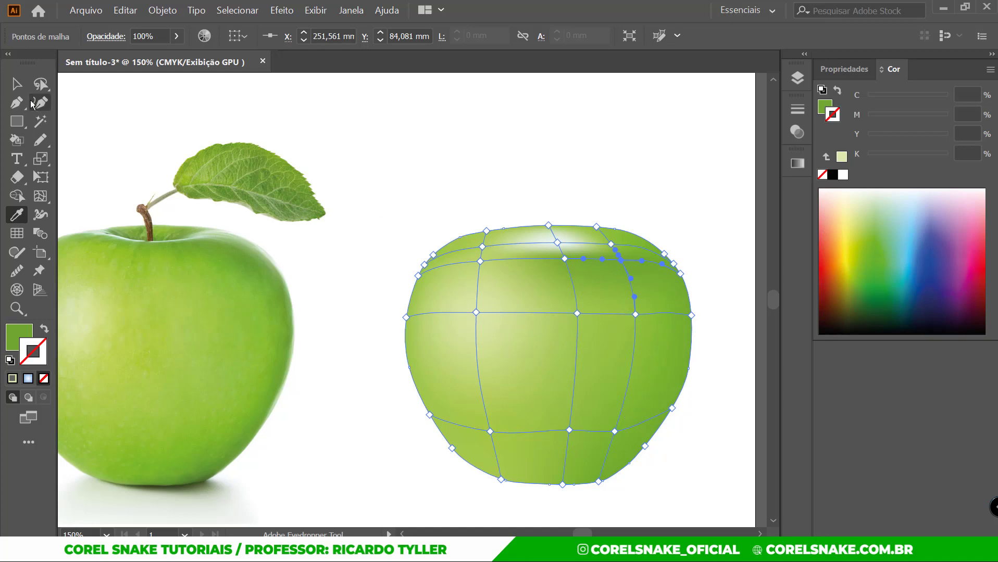
Lasso the lower-right mesh points, colour them with photo green, then deselect.
left_click(41, 84)
mouse_move(644, 305)
left_mouse_down()
mouse_move(618, 314)
mouse_move(610, 401)
left_mouse_up()
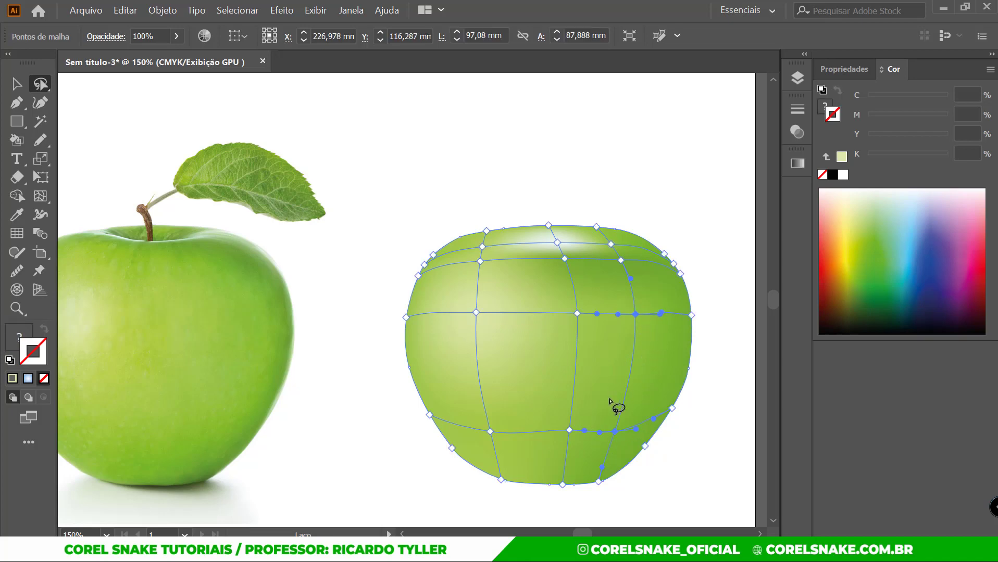
left_click(26, 221)
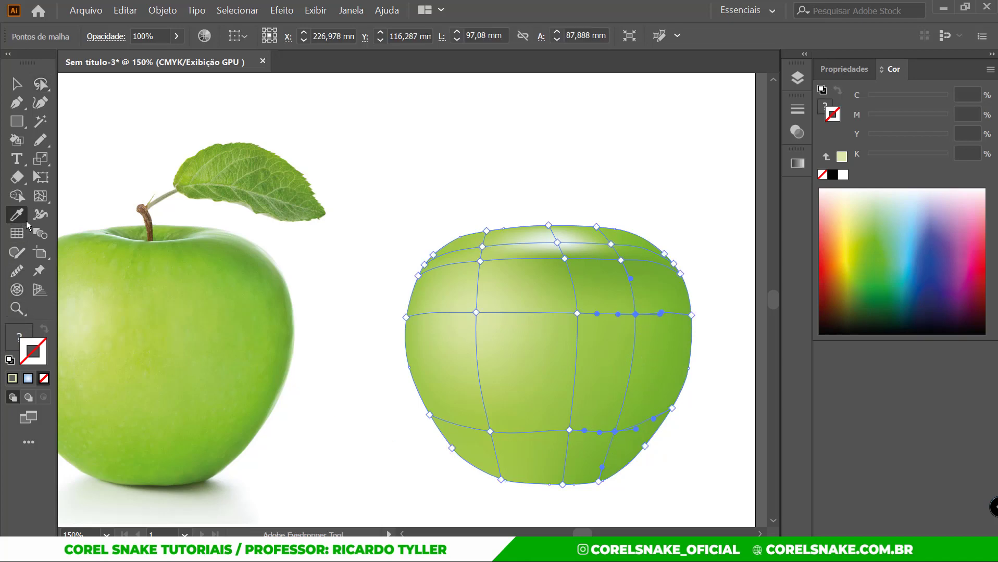
left_click(260, 346)
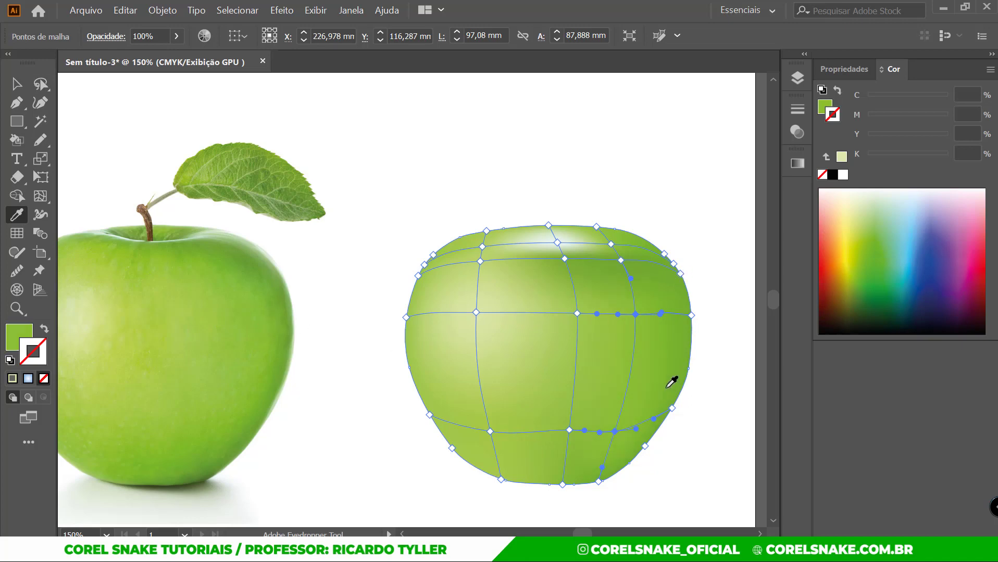
left_click(19, 83)
left_click(532, 215)
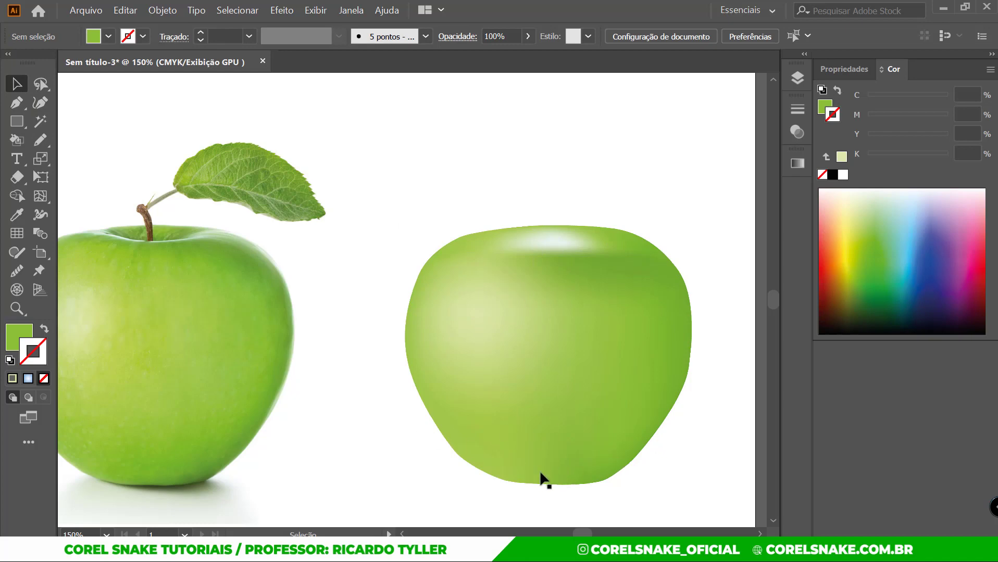
Tint the top-centre mesh point a darker green sampled near the photo's stem, then deselect.
left_click(557, 240)
scroll(560, 245, "up", 1)
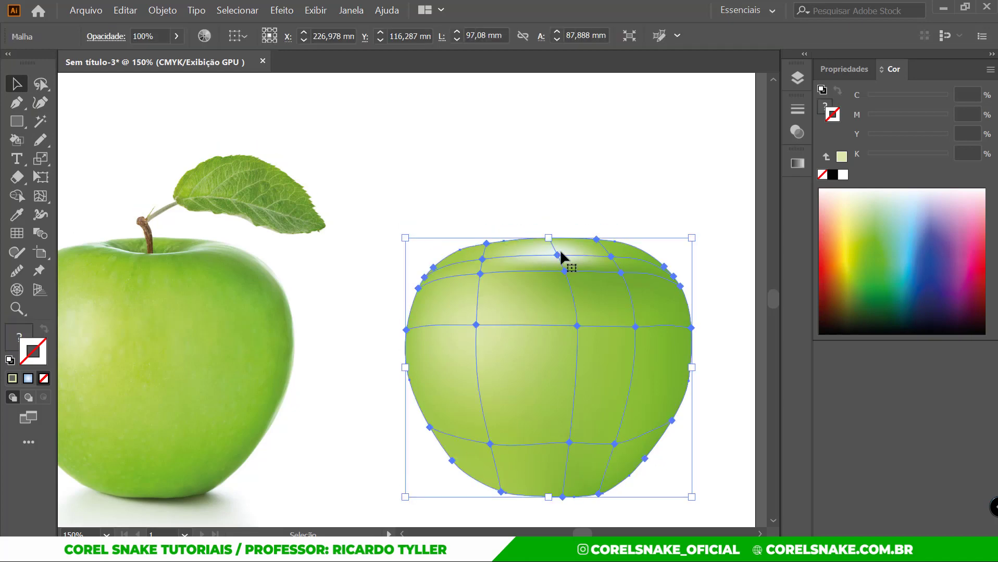
scroll(560, 252, "up", 2)
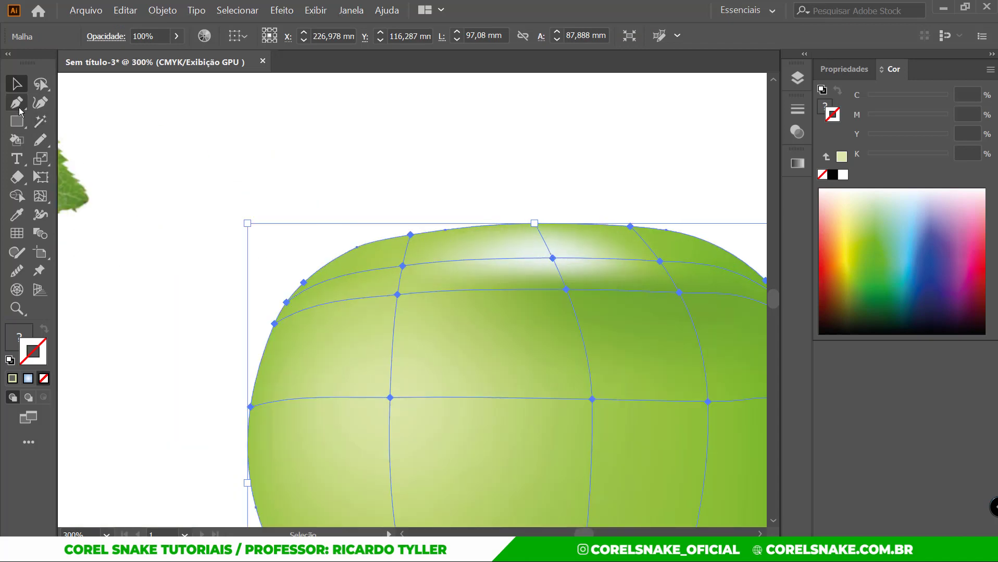
left_click(40, 197)
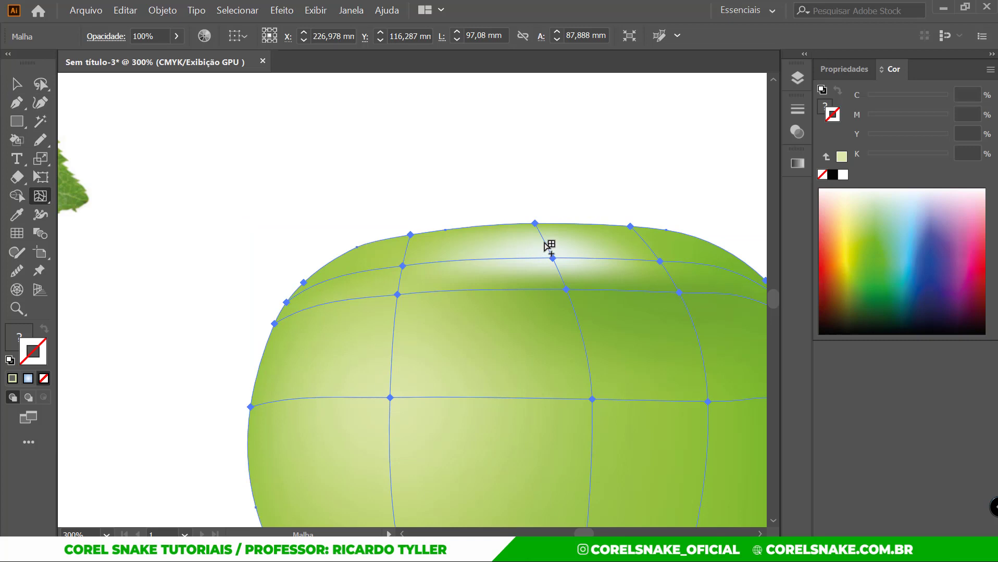
left_click(552, 258)
scroll(563, 290, "down", 2)
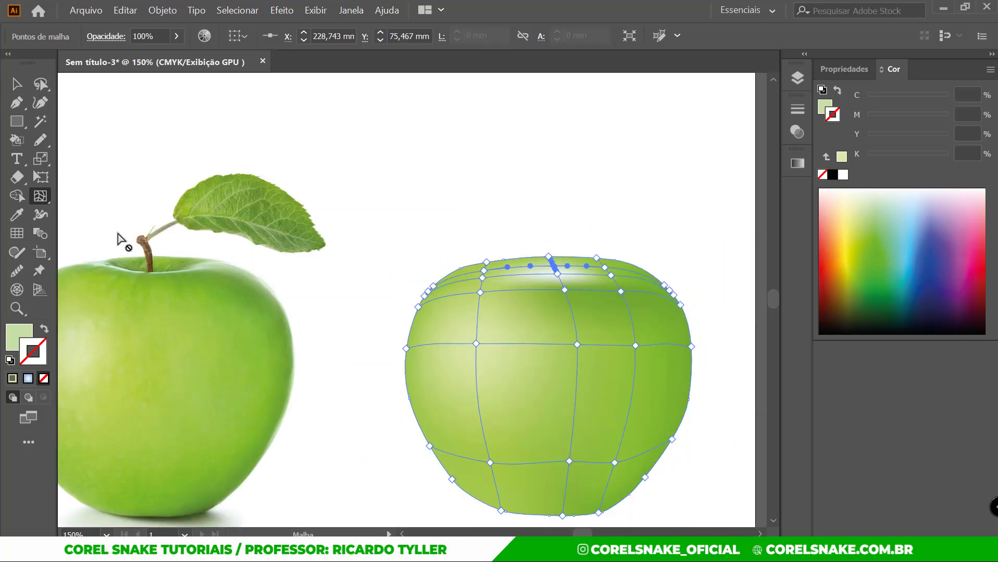
left_click(17, 214)
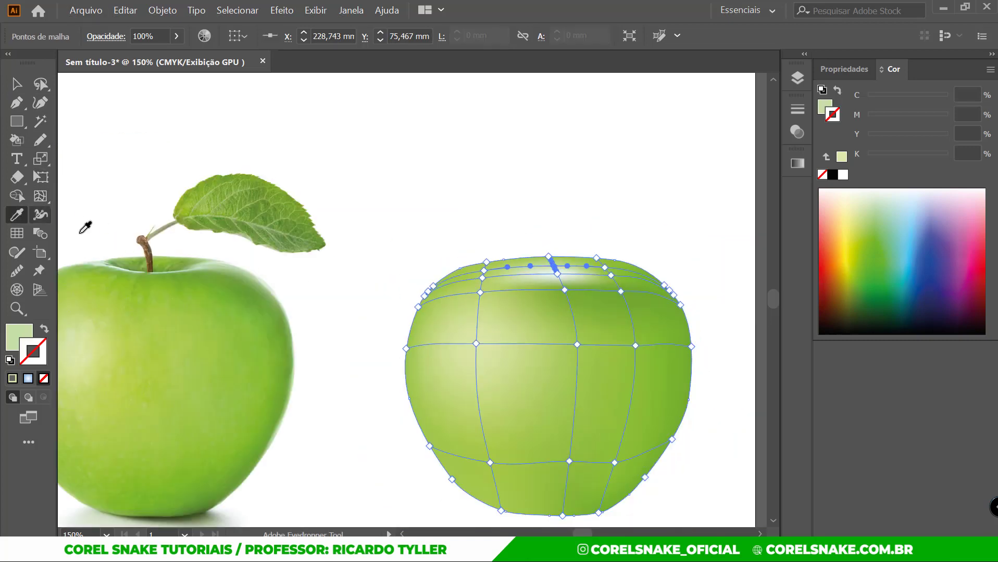
left_click(135, 265)
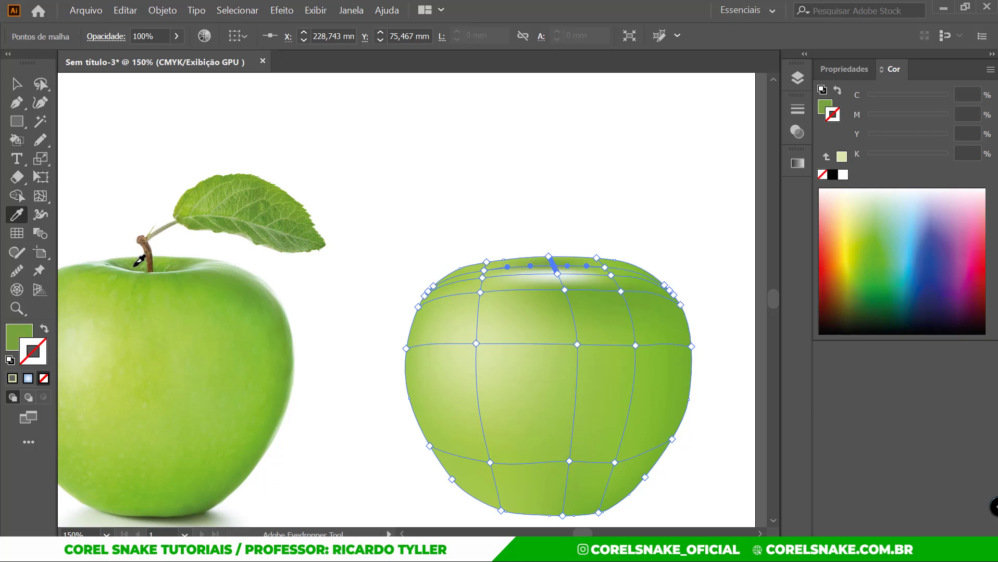
left_click(16, 86)
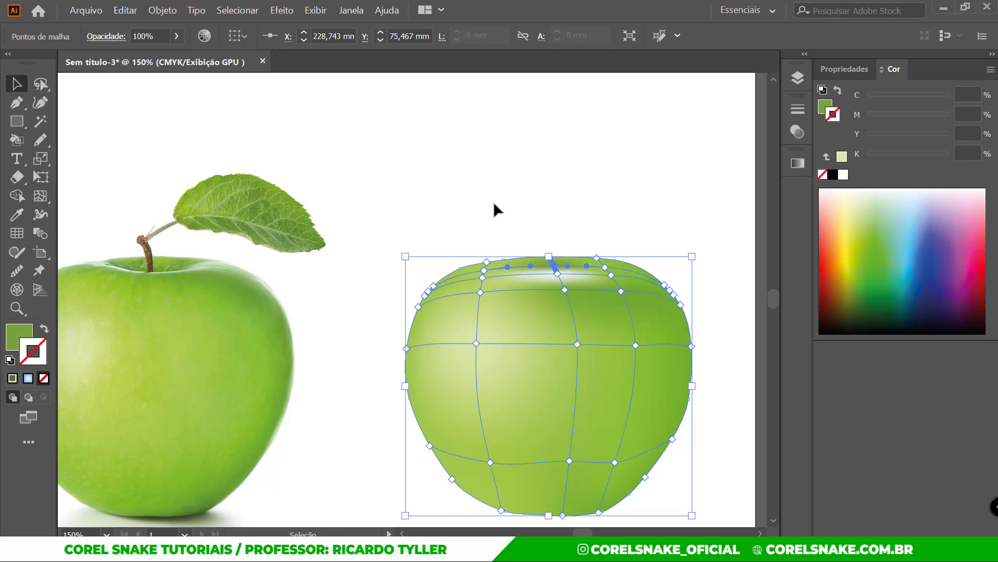
left_click(494, 206)
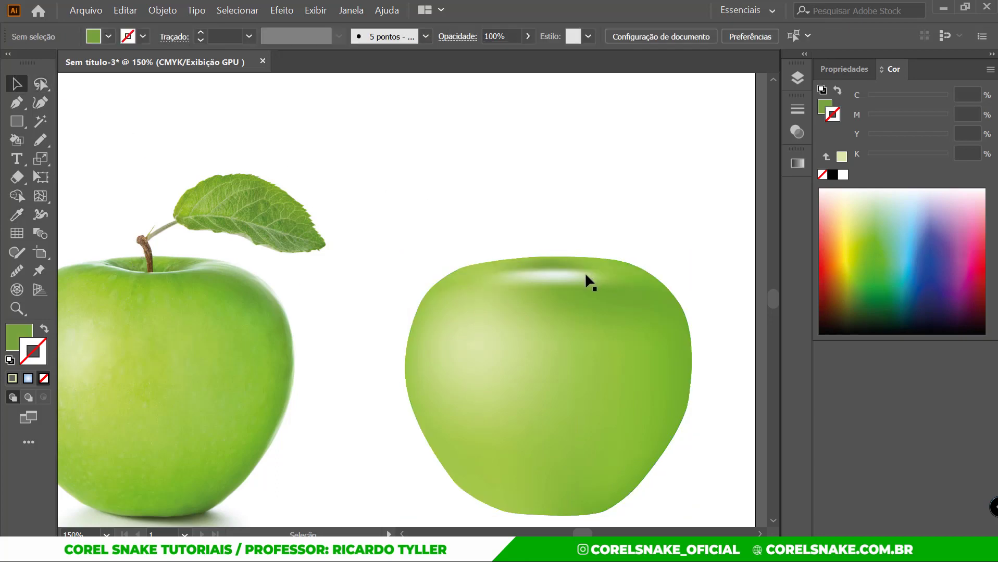
Pull the top-centre mesh point down to form the stem dip.
left_click(551, 274)
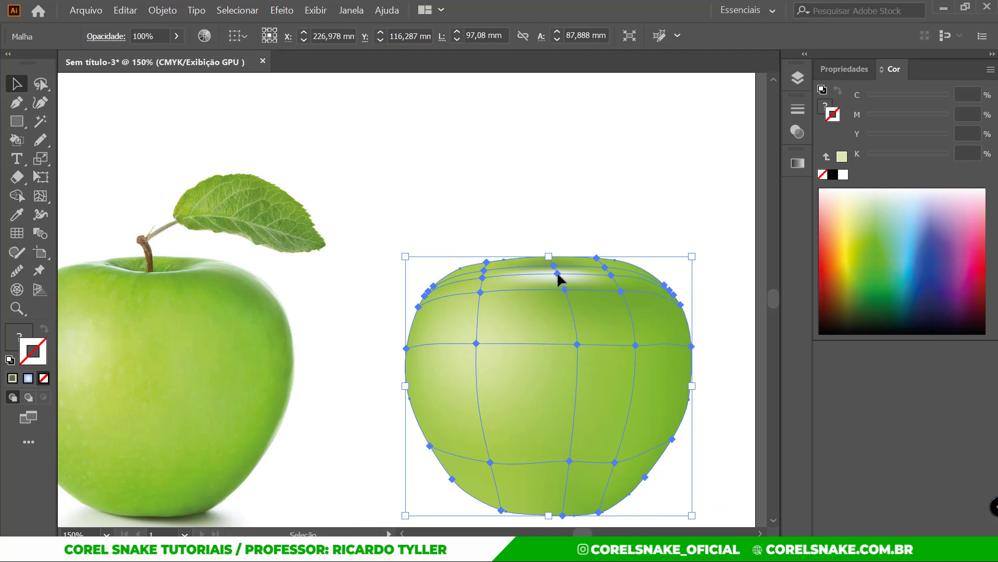
left_click_drag(40, 83, 87, 89)
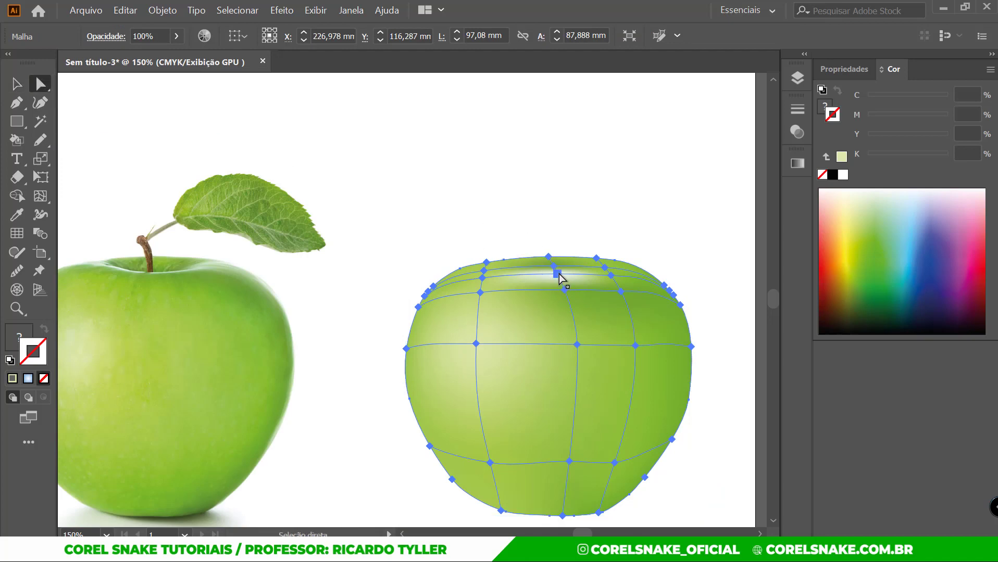
left_click(557, 273)
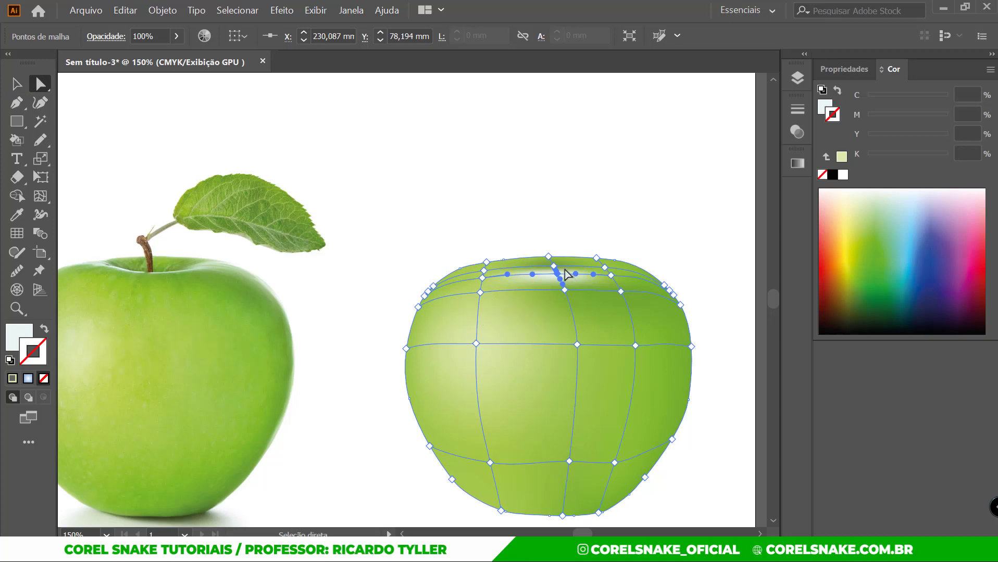
left_click_drag(557, 275, 559, 286)
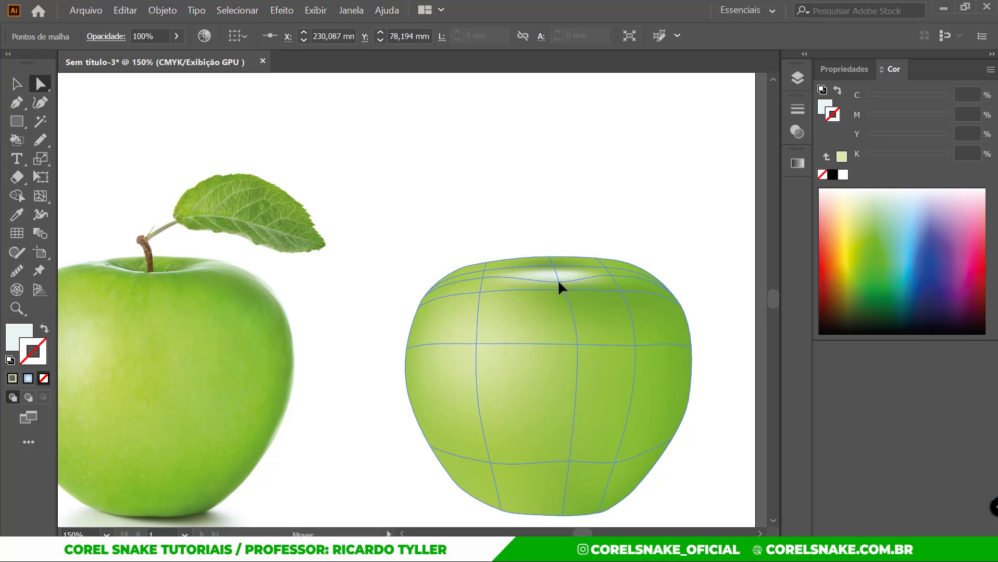
left_click_drag(558, 278, 559, 280)
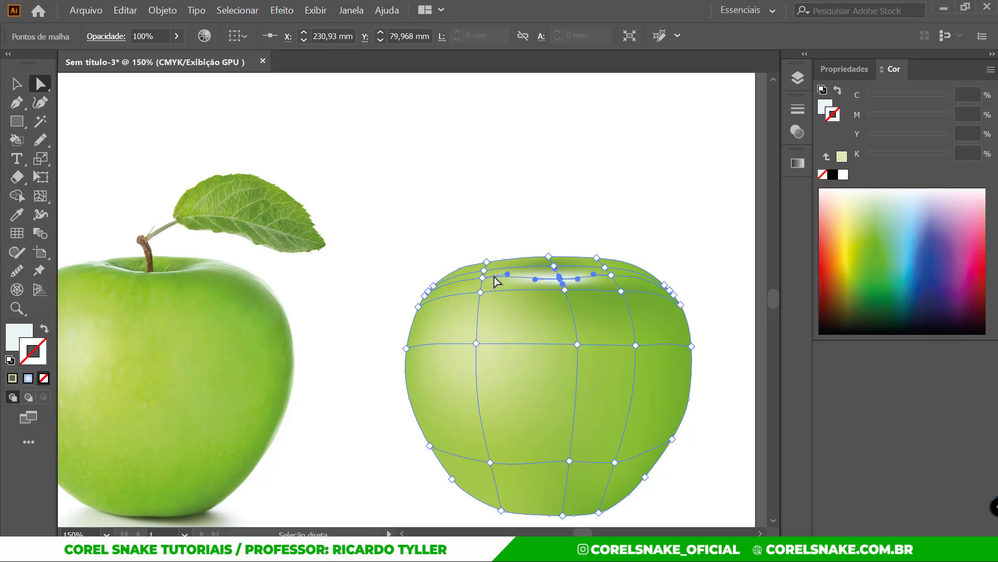
scroll(541, 274, "up", 1)
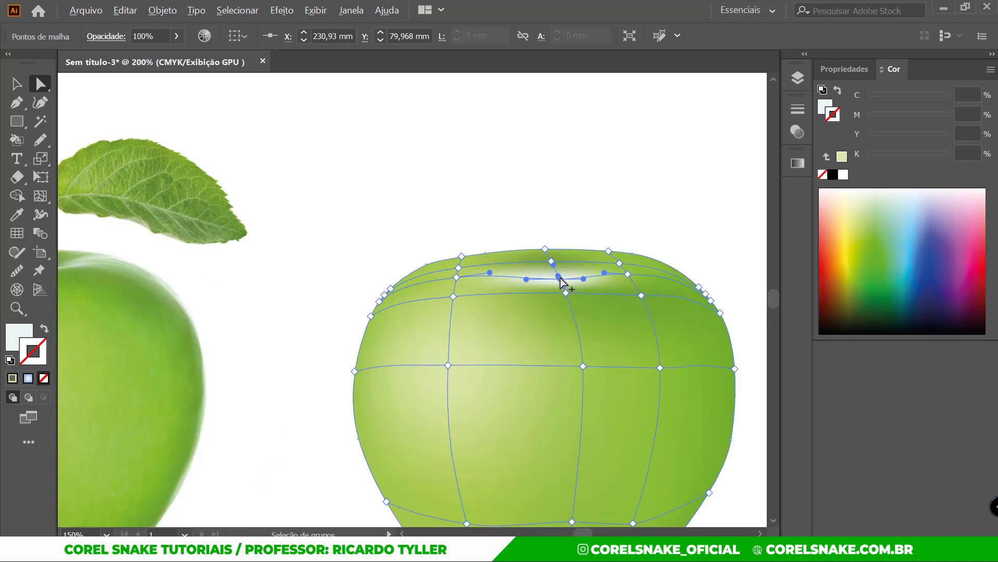
scroll(552, 286, "up", 1)
scroll(562, 302, "up", 1)
Lift both shoulder mesh points upward and deepen the stem cavity dip.
left_click_drag(568, 311, 566, 299)
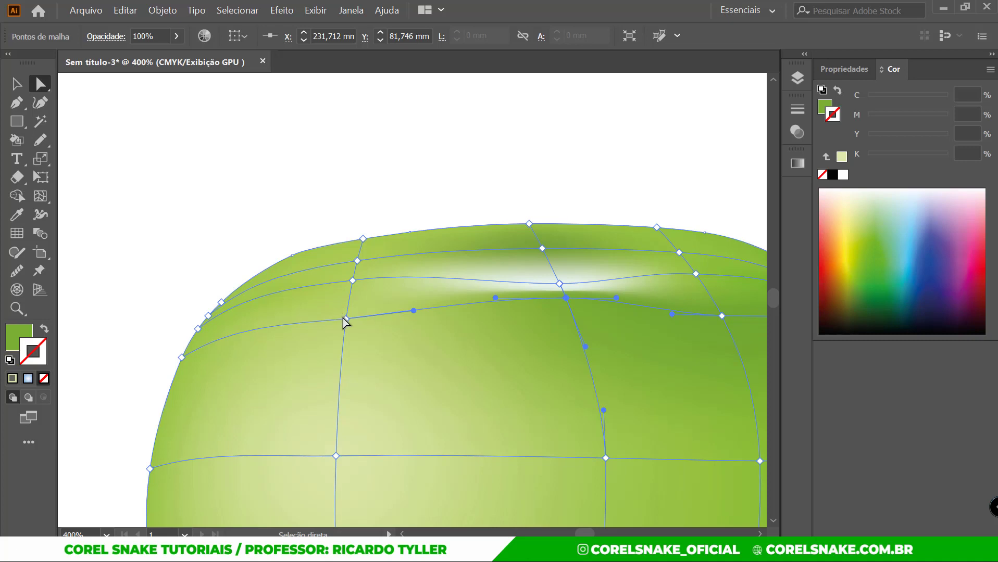
left_click_drag(344, 318, 349, 288)
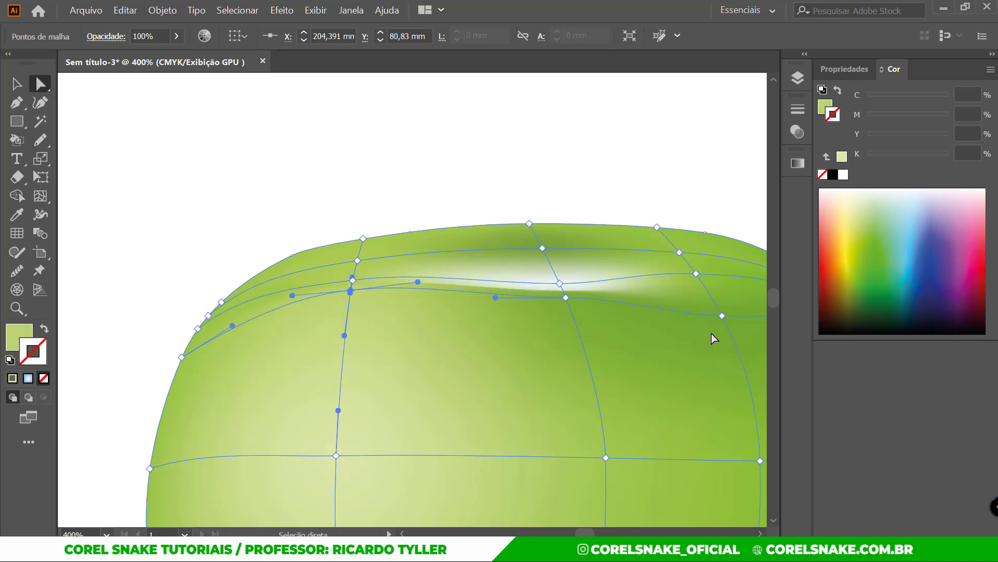
left_click_drag(723, 316, 719, 295)
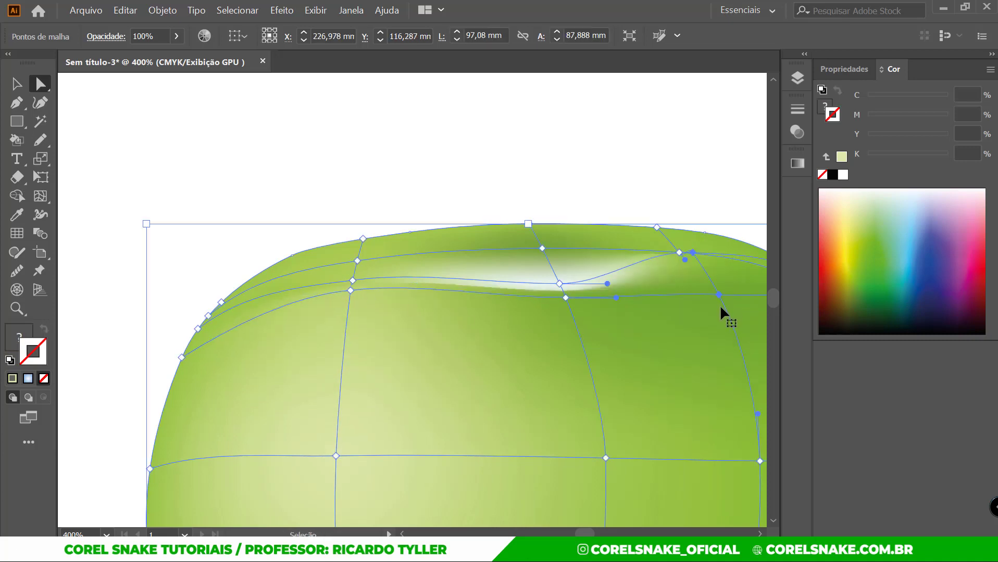
key("ctrl+z")
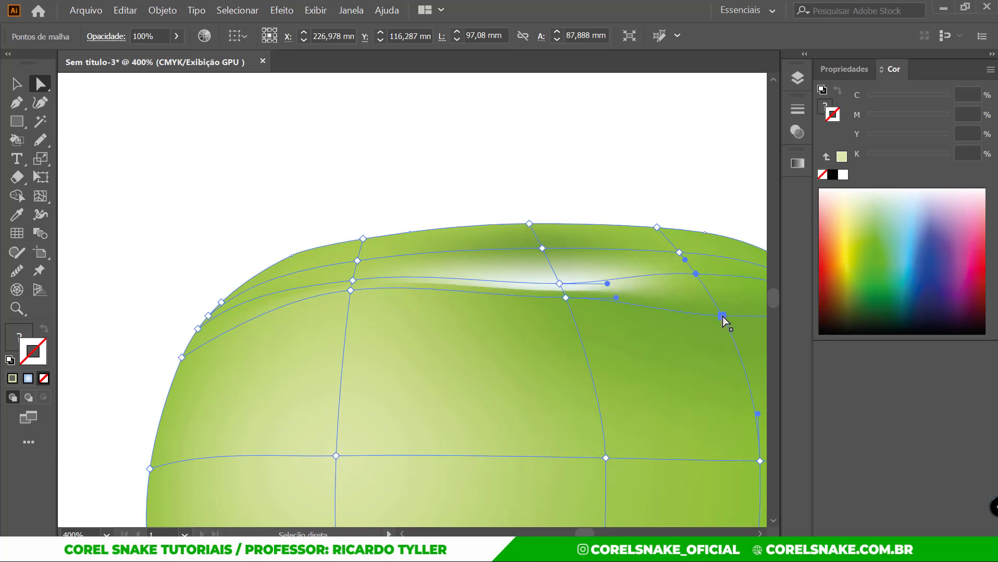
left_click_drag(723, 316, 713, 280)
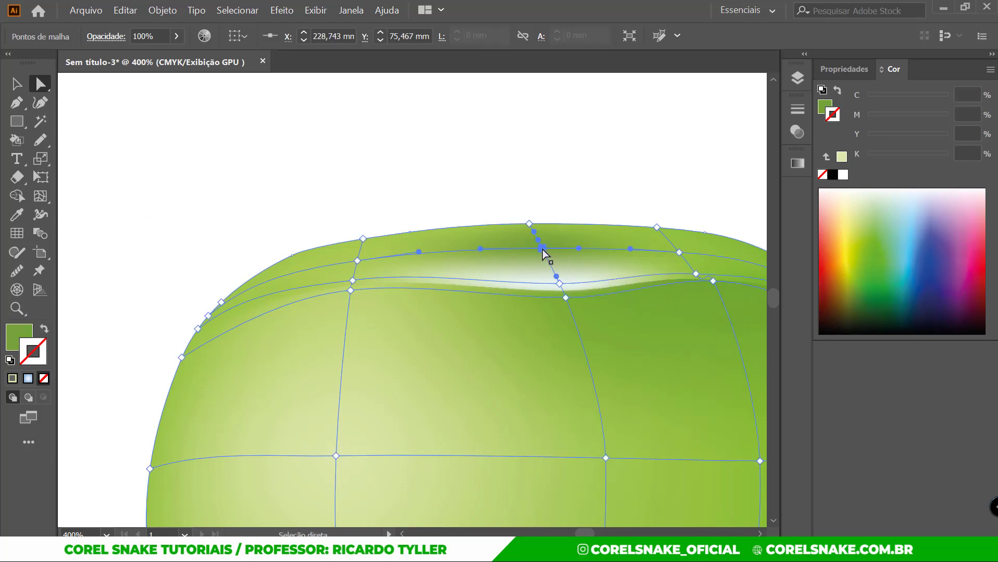
left_click_drag(542, 249, 556, 289)
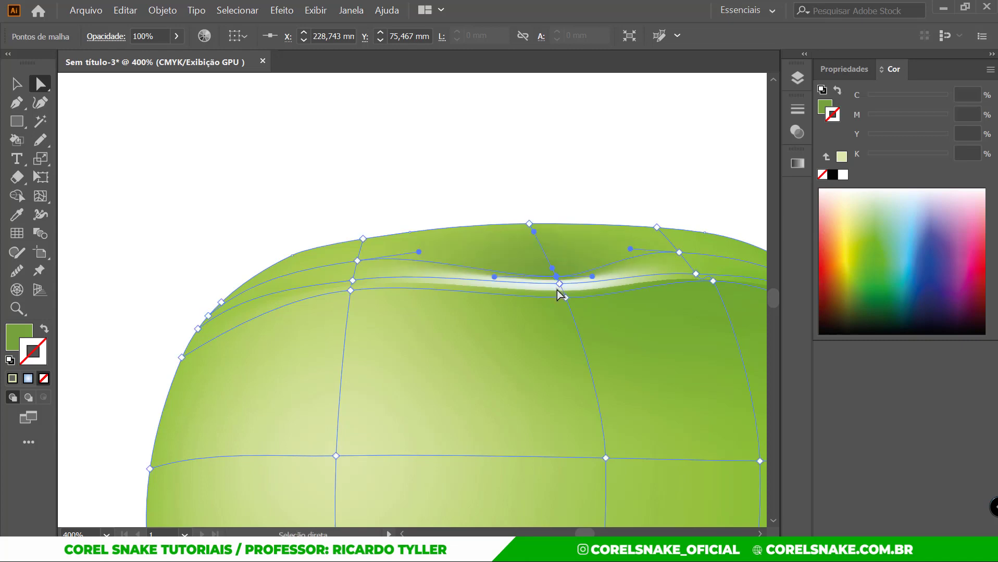
scroll(578, 328, "down", 3)
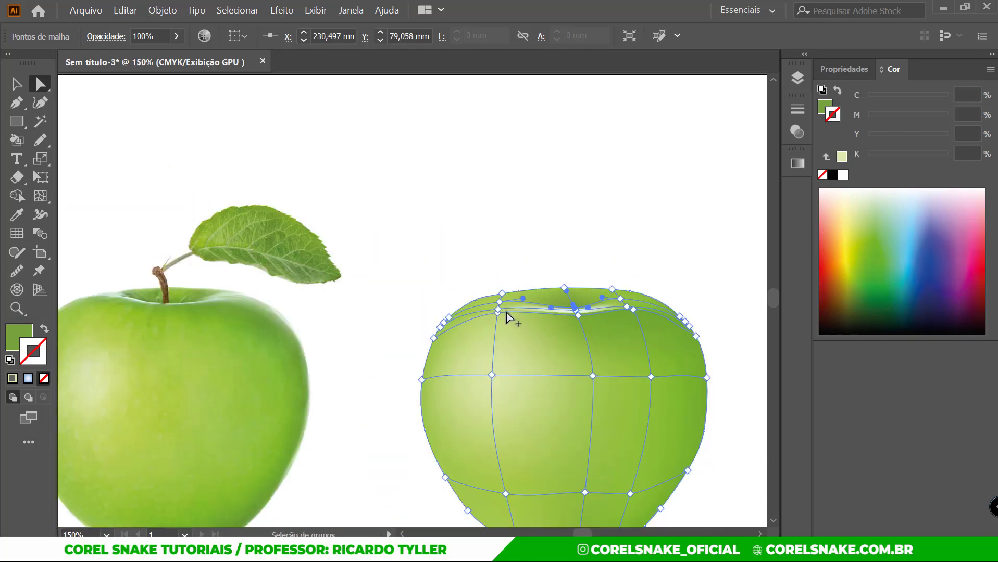
scroll(506, 312, "up", 4)
Raise the left shoulder's mesh points to round it along the apple's outline.
left_click_drag(485, 274, 490, 249)
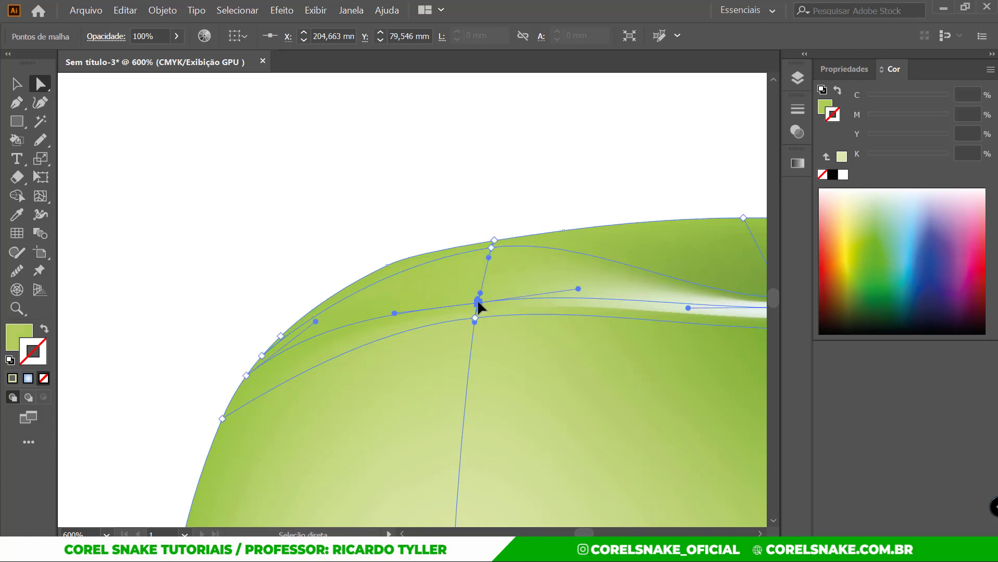
left_click_drag(478, 303, 486, 258)
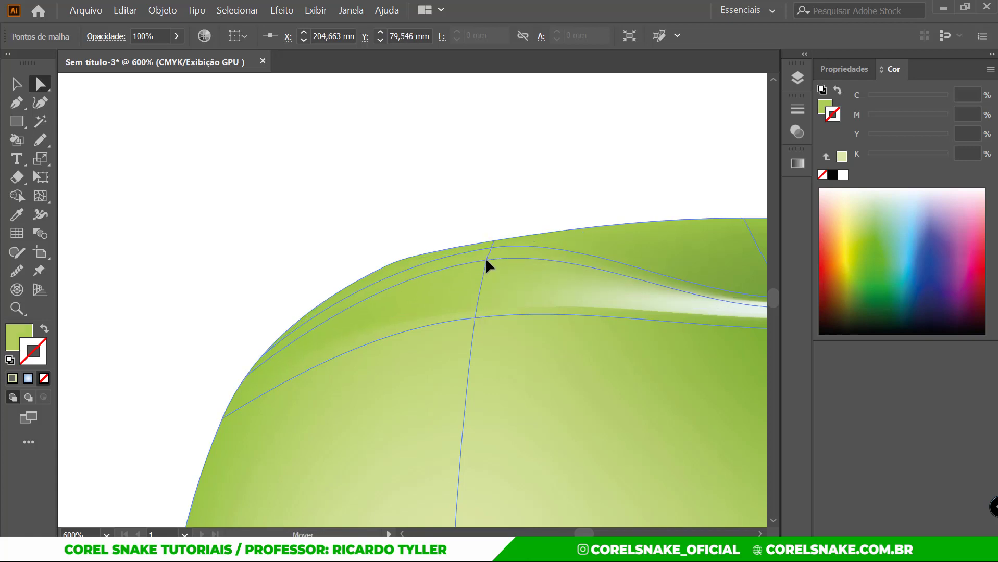
left_click(476, 319)
left_click_drag(475, 318, 480, 279)
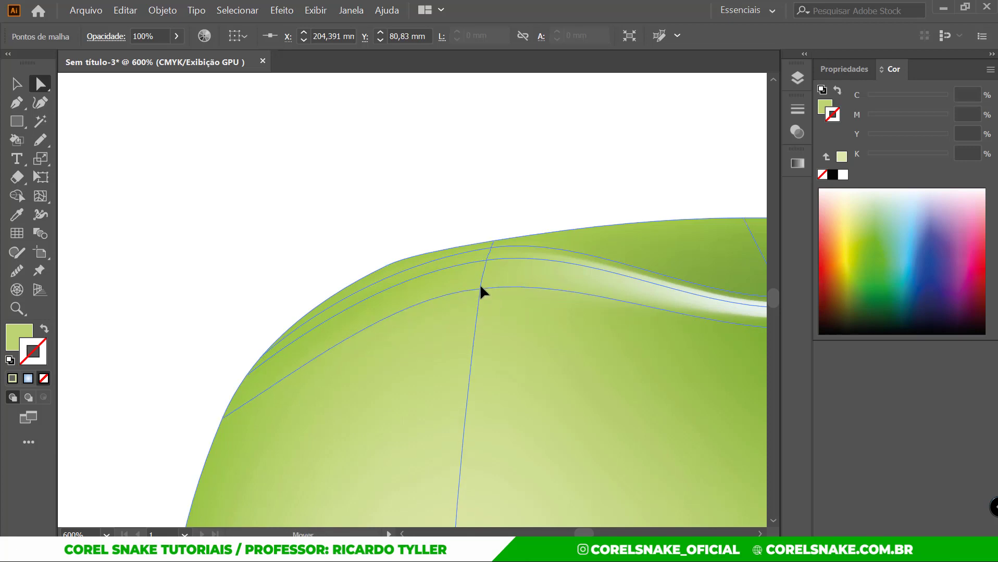
scroll(599, 342, "down", 3)
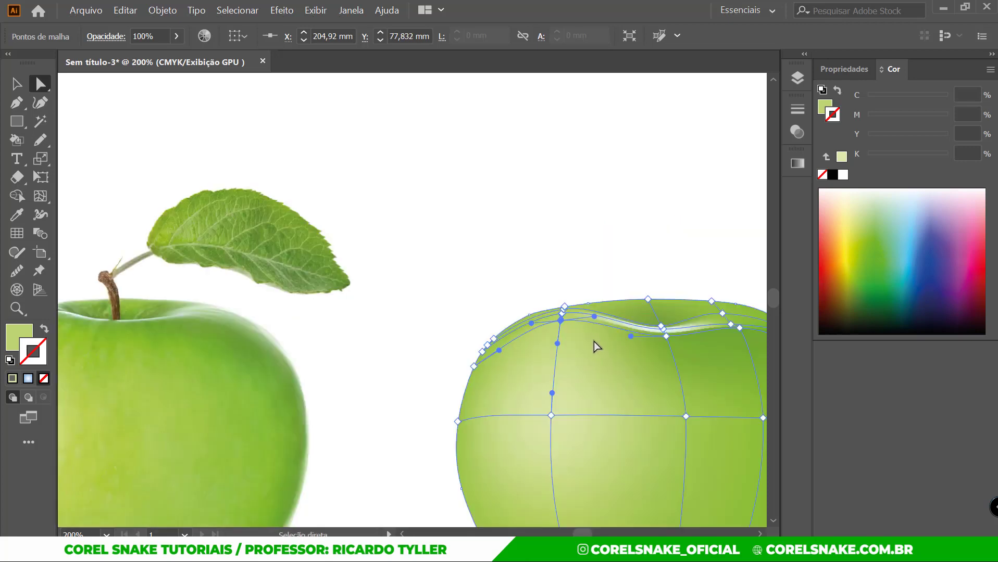
scroll(617, 334, "down", 2)
scroll(432, 336, "up", 1)
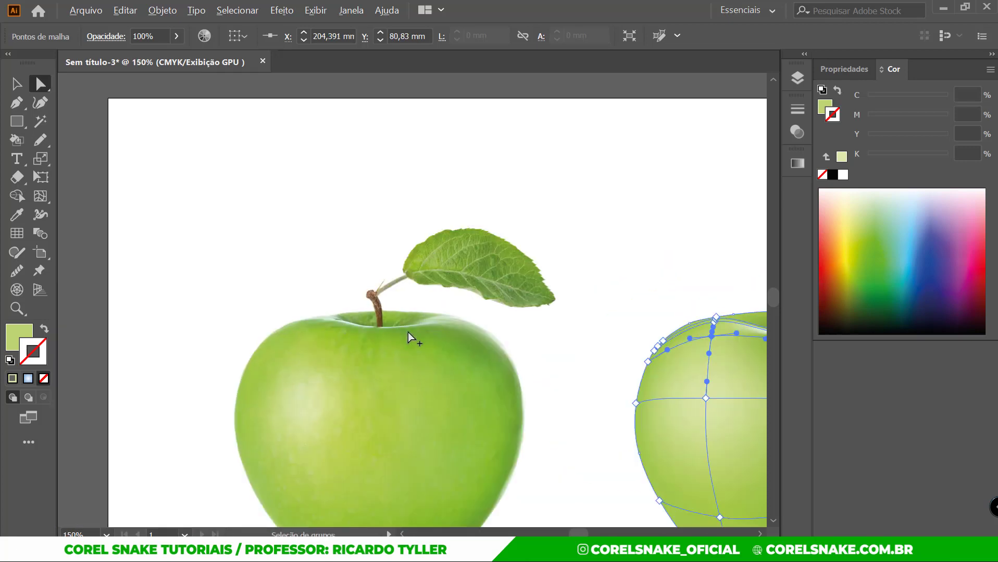
scroll(708, 338, "up", 1)
scroll(693, 333, "up", 2)
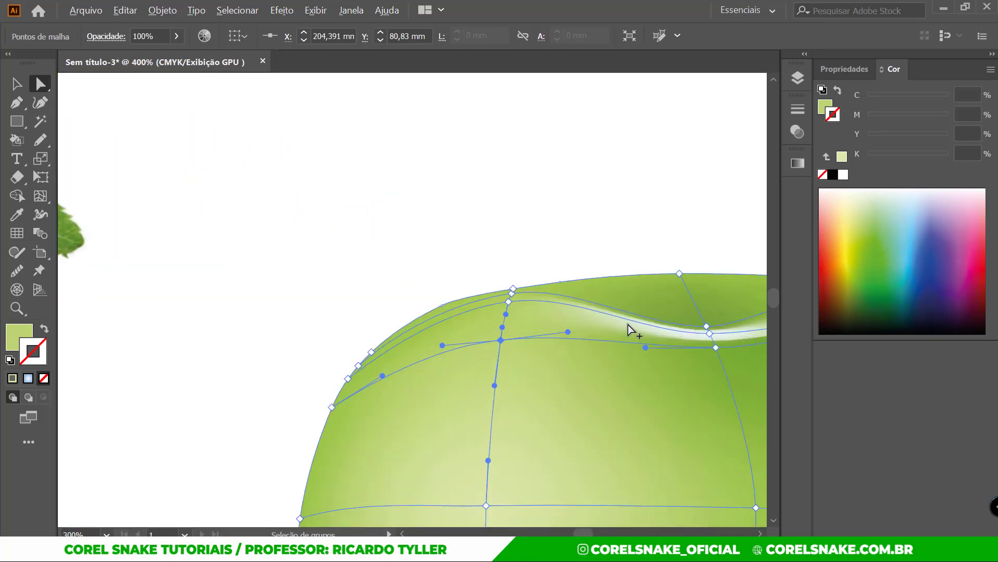
scroll(627, 325, "up", 1)
left_click_drag(454, 280, 461, 285)
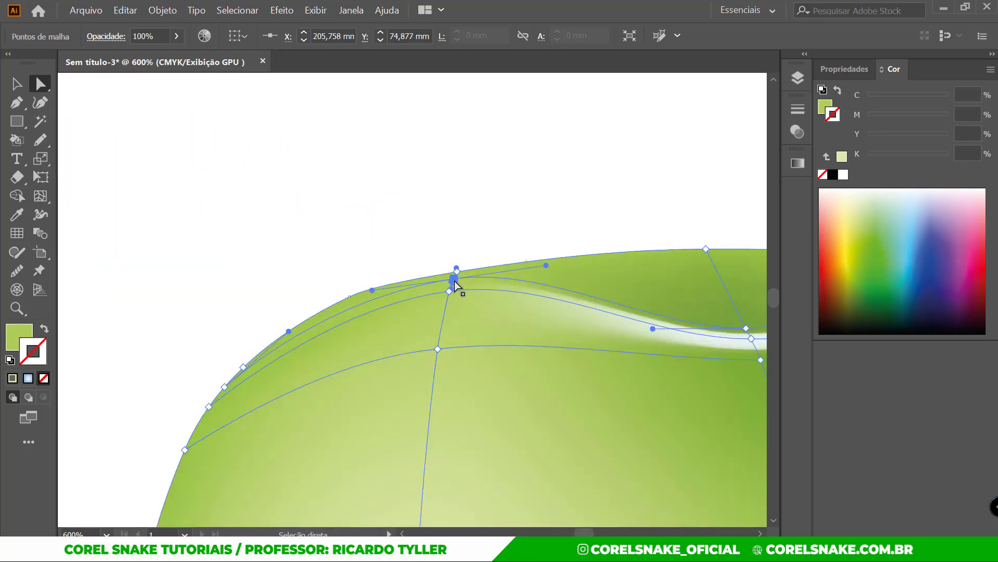
scroll(461, 286, "down", 2)
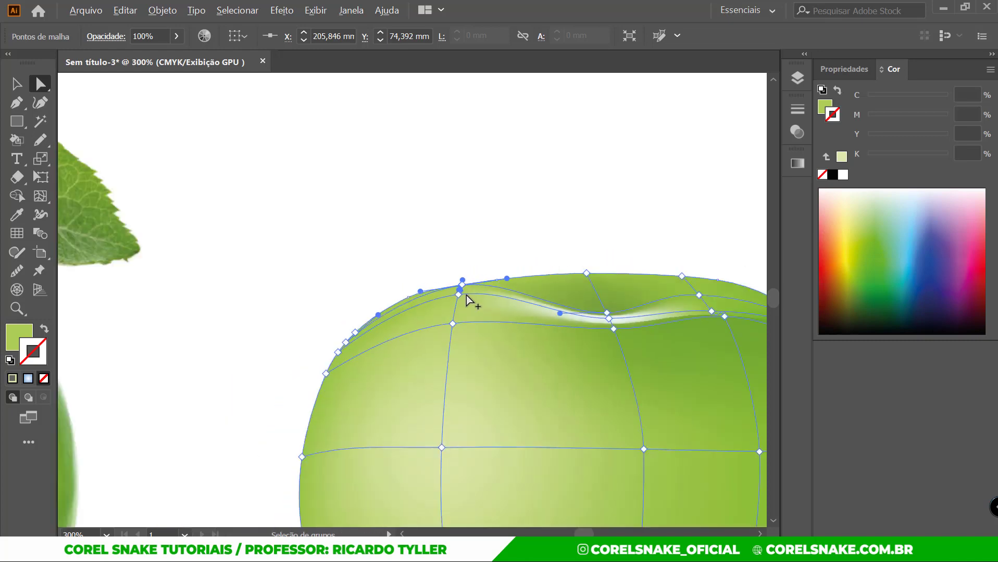
scroll(466, 295, "down", 1)
scroll(573, 305, "down", 1)
scroll(615, 295, "up", 2)
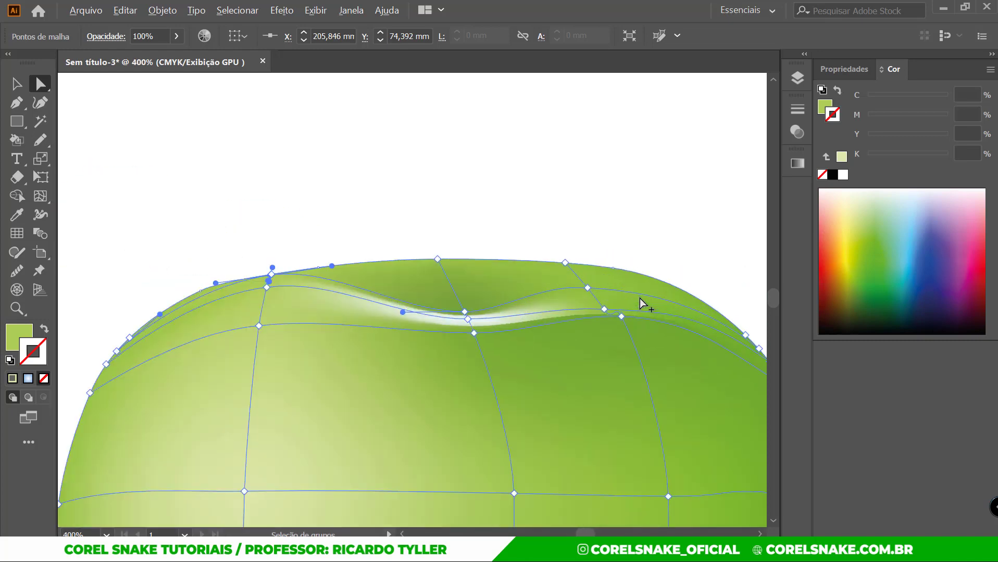
scroll(639, 298, "up", 2)
Lift the mesh points right of the cavity to shape the right shoulder.
left_click(588, 317)
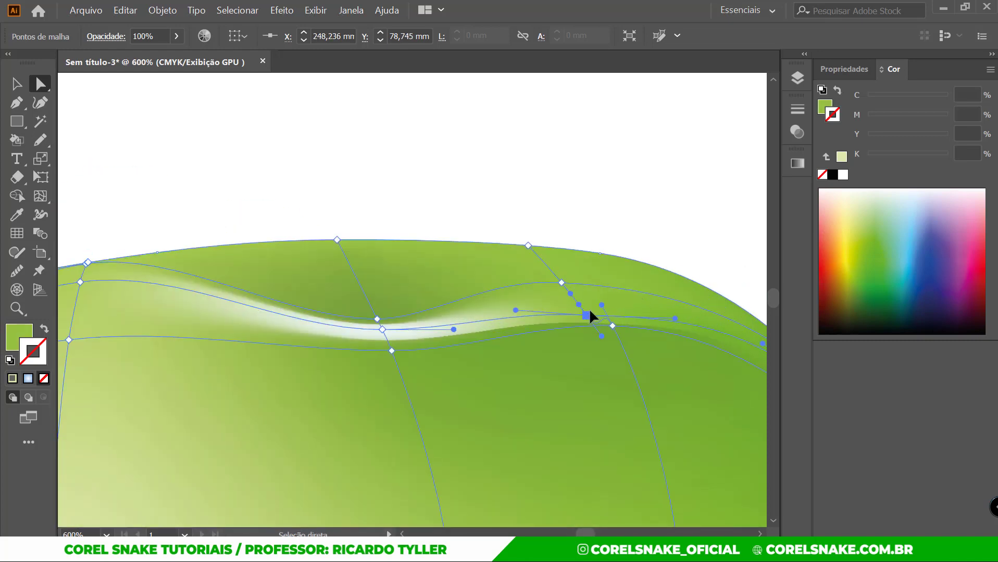
left_click_drag(588, 317, 596, 299)
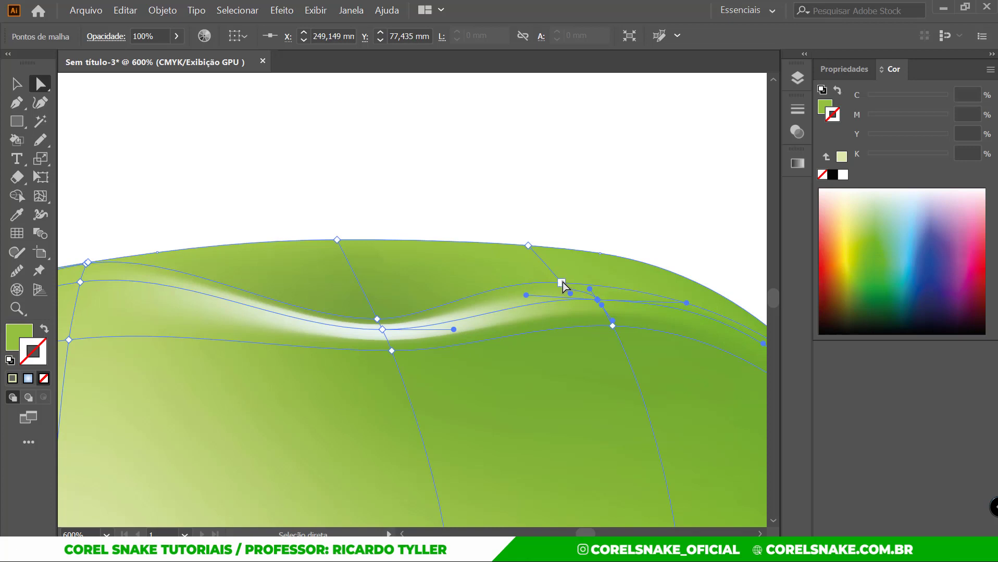
left_click_drag(563, 283, 560, 253)
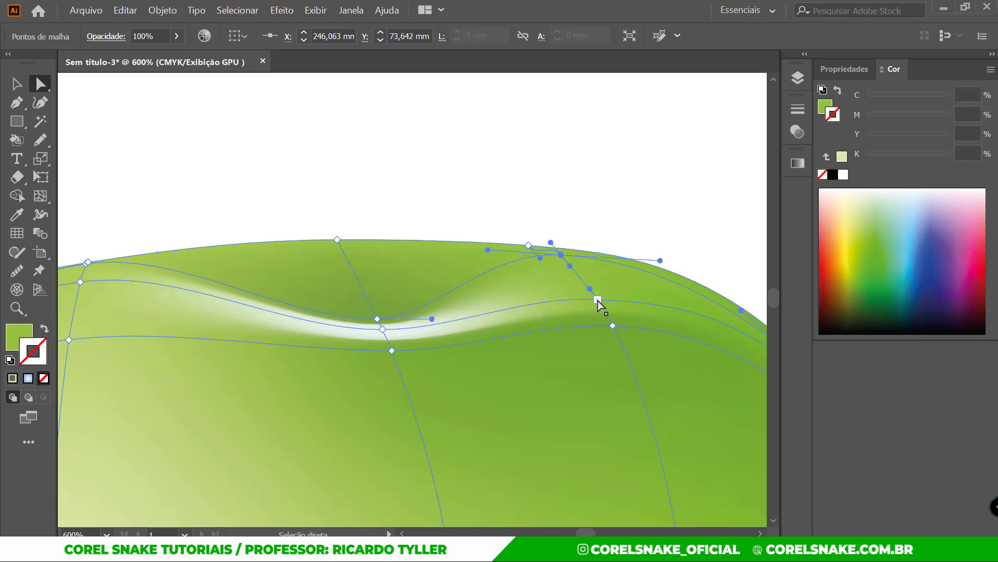
left_click_drag(597, 300, 592, 265)
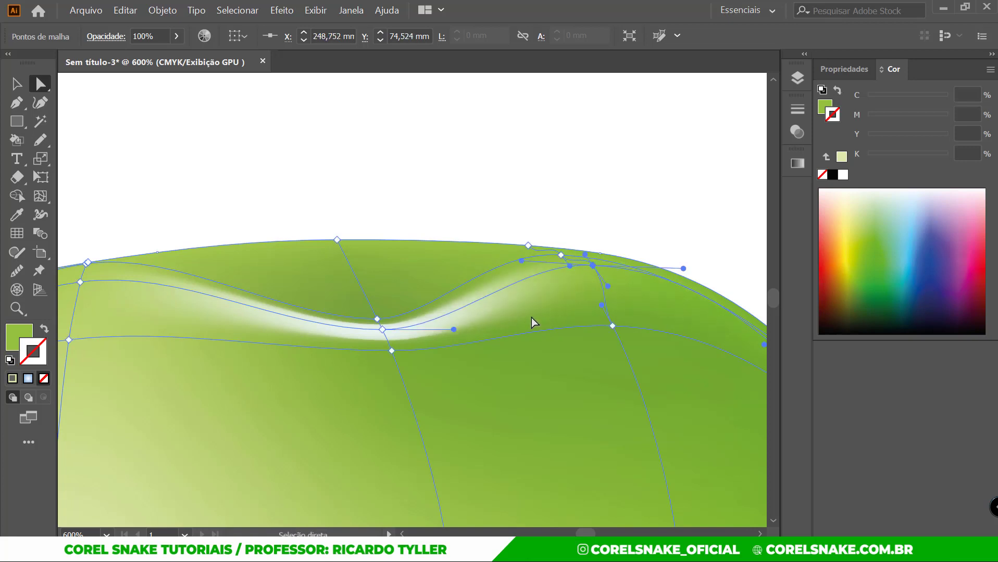
scroll(415, 345, "down", 3)
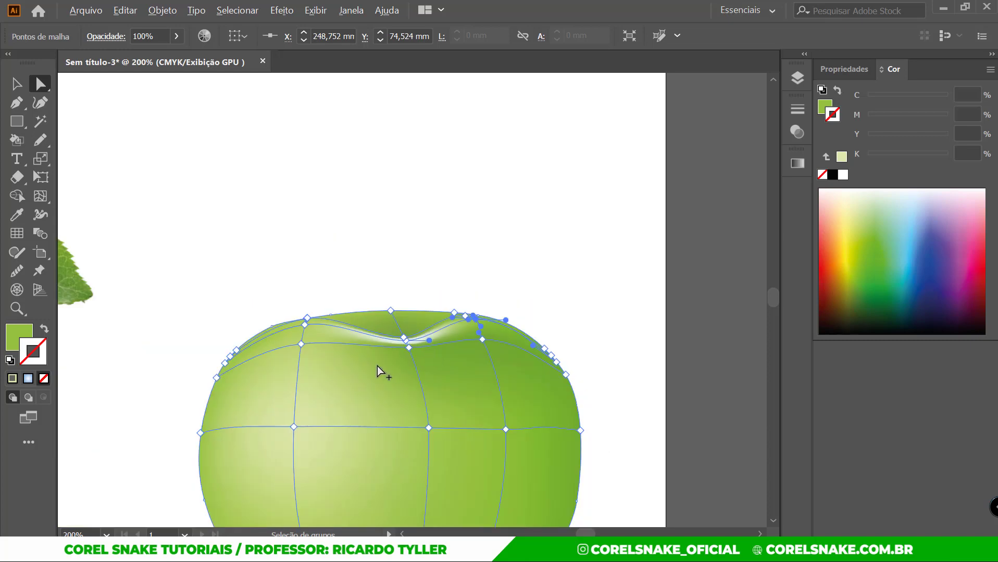
scroll(377, 366, "down", 2)
scroll(179, 362, "up", 1)
scroll(731, 373, "up", 1)
scroll(653, 346, "up", 1)
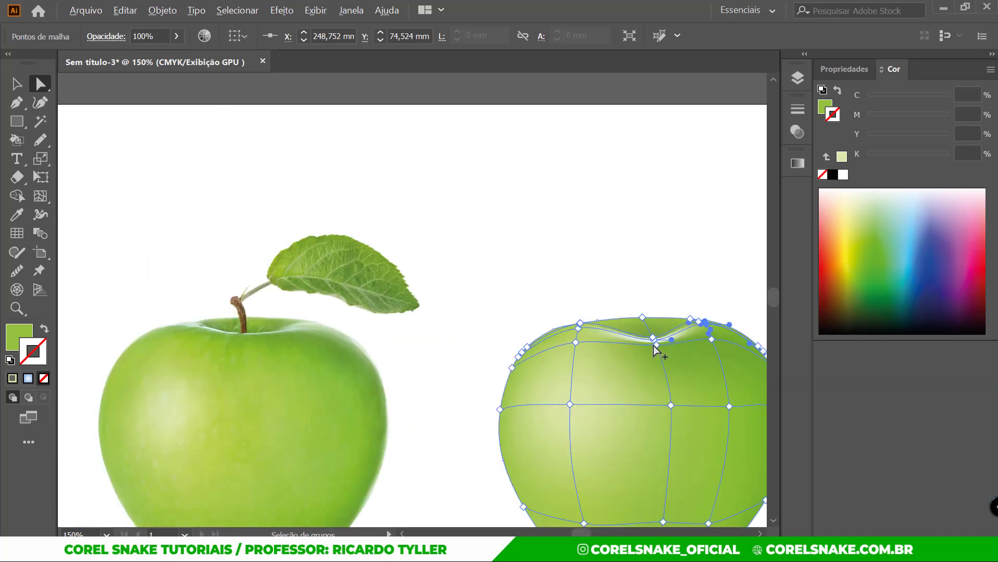
scroll(653, 347, "up", 2)
scroll(642, 354, "up", 1)
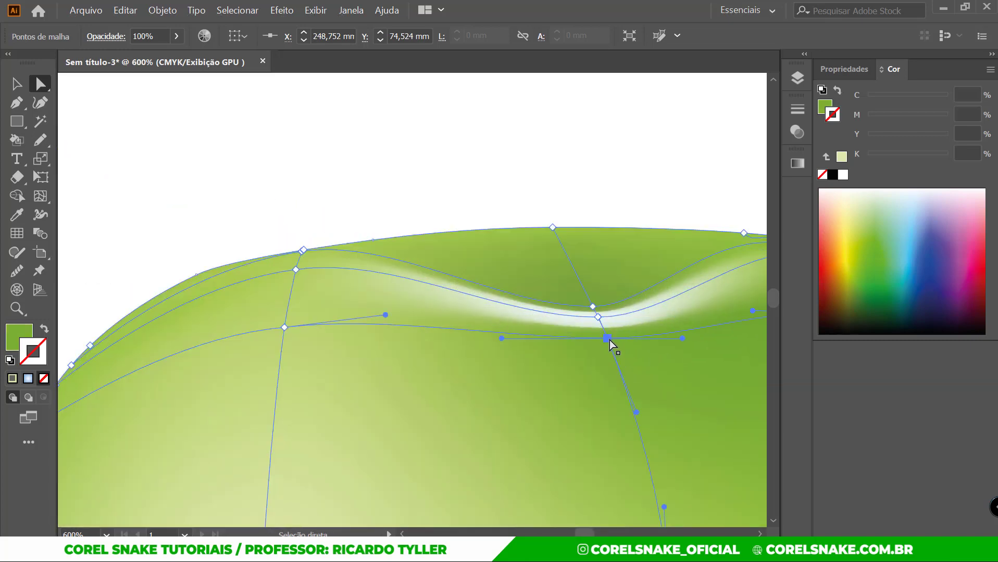
Reposition the cavity-base mesh point and smooth its handles to remove the notch in the white band.
left_click_drag(607, 339, 592, 315)
scroll(598, 324, "up", 2)
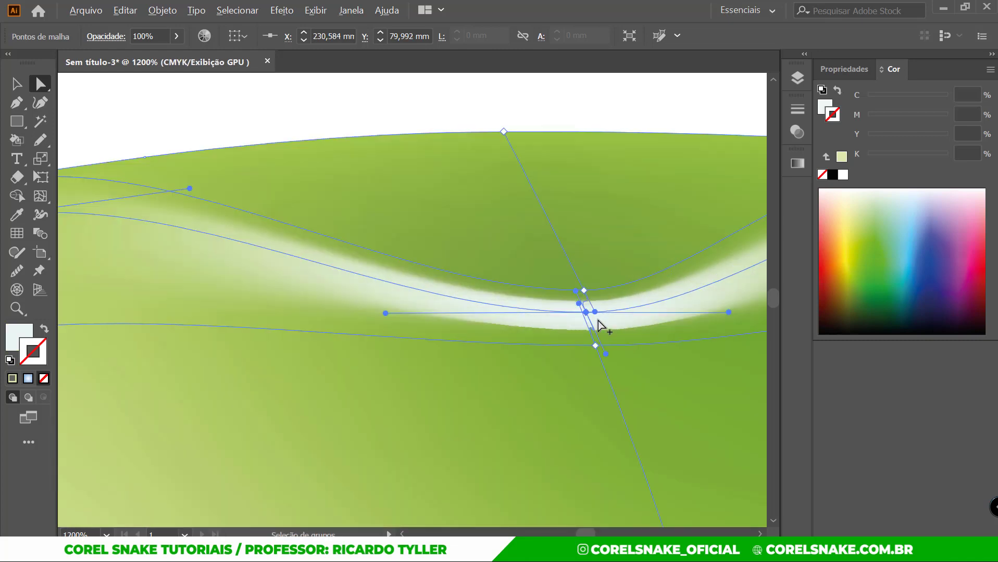
scroll(599, 321, "up", 3)
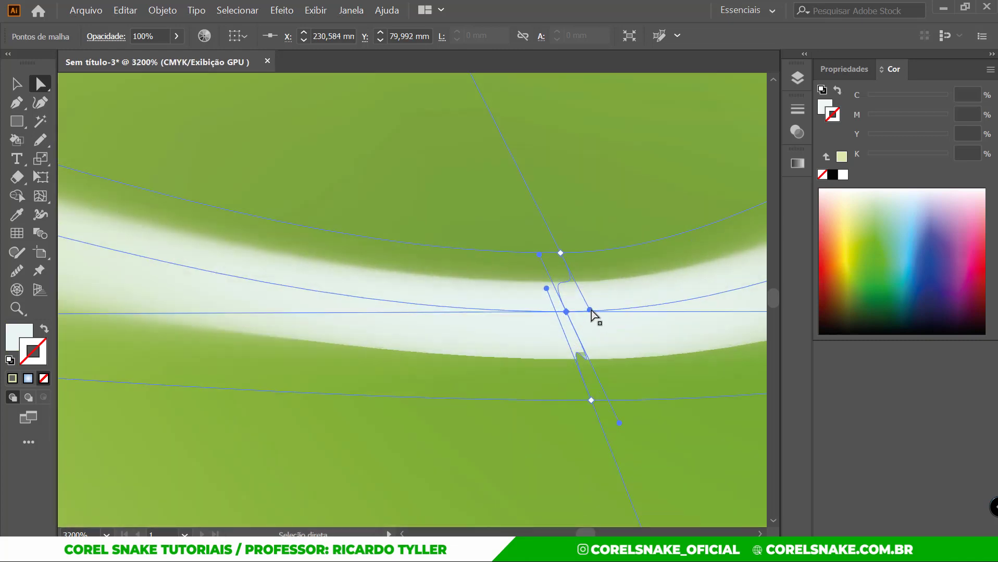
left_click_drag(568, 272, 563, 259)
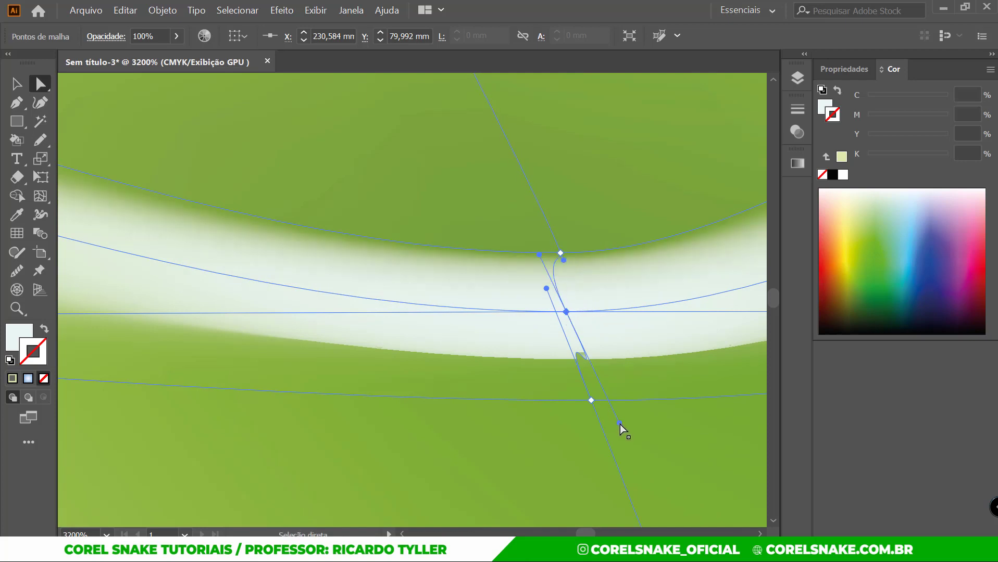
left_click_drag(620, 424, 570, 318)
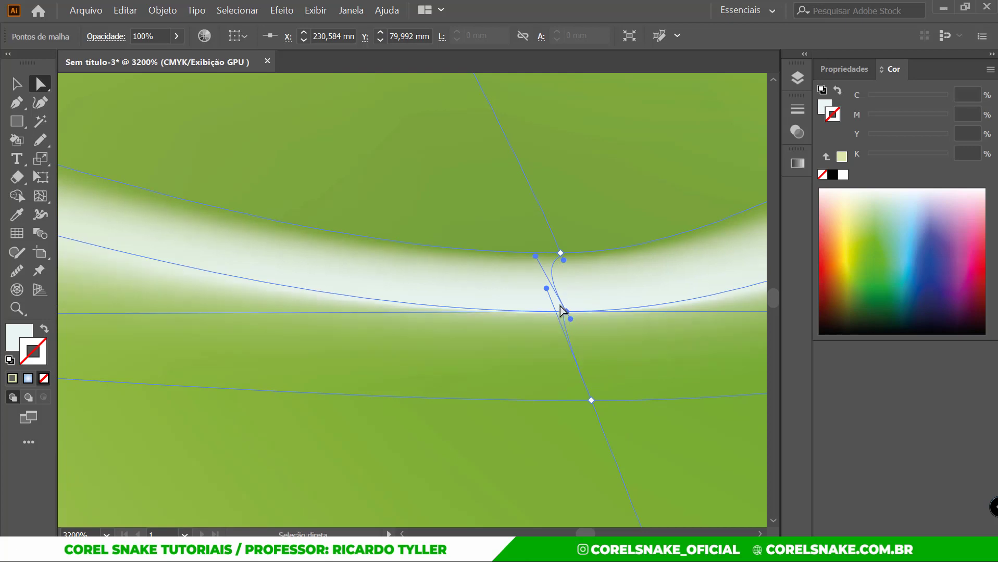
left_click_drag(548, 271, 552, 281)
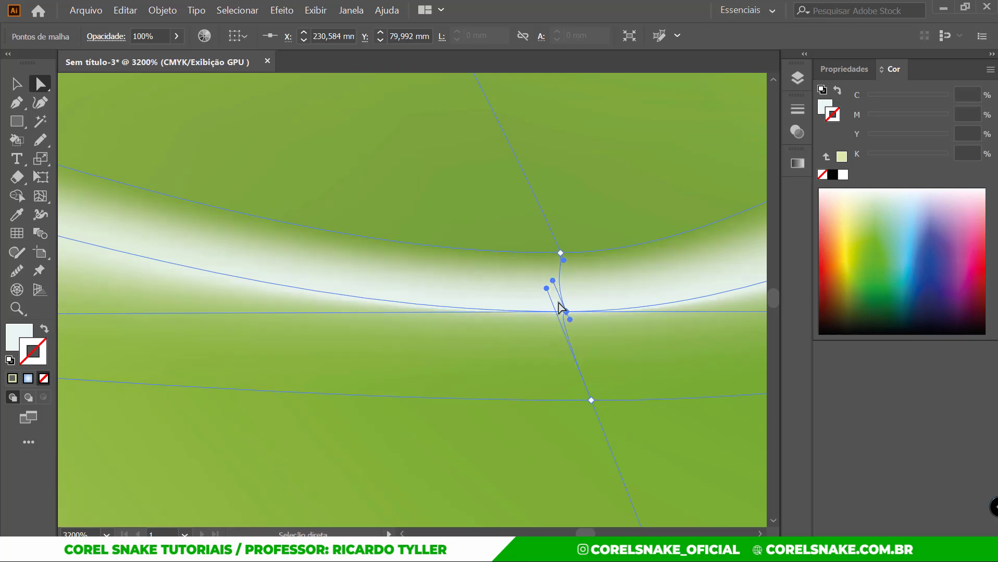
Select a mesh point in the white band and stretch its handle to widen the band.
left_click(569, 322)
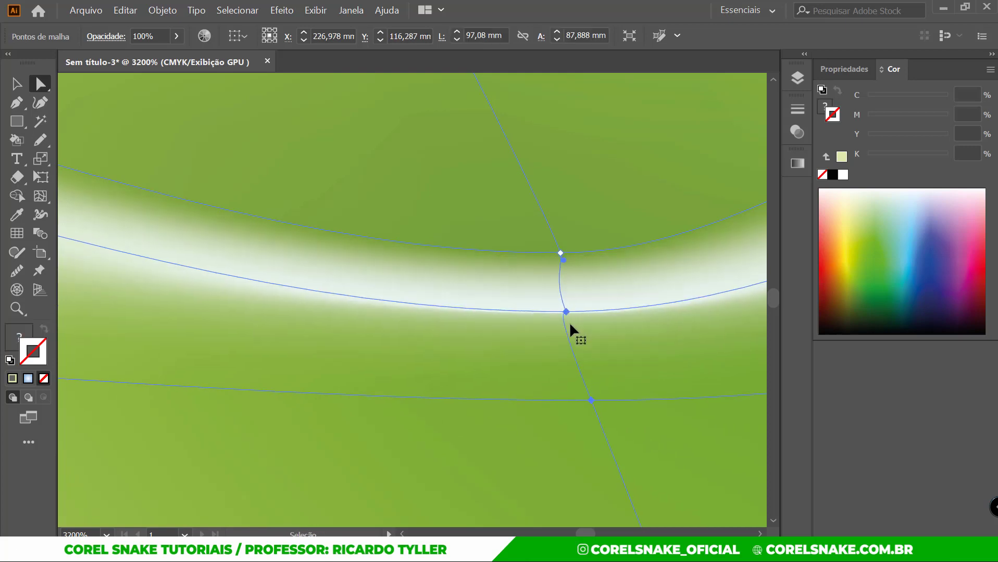
left_click(566, 312)
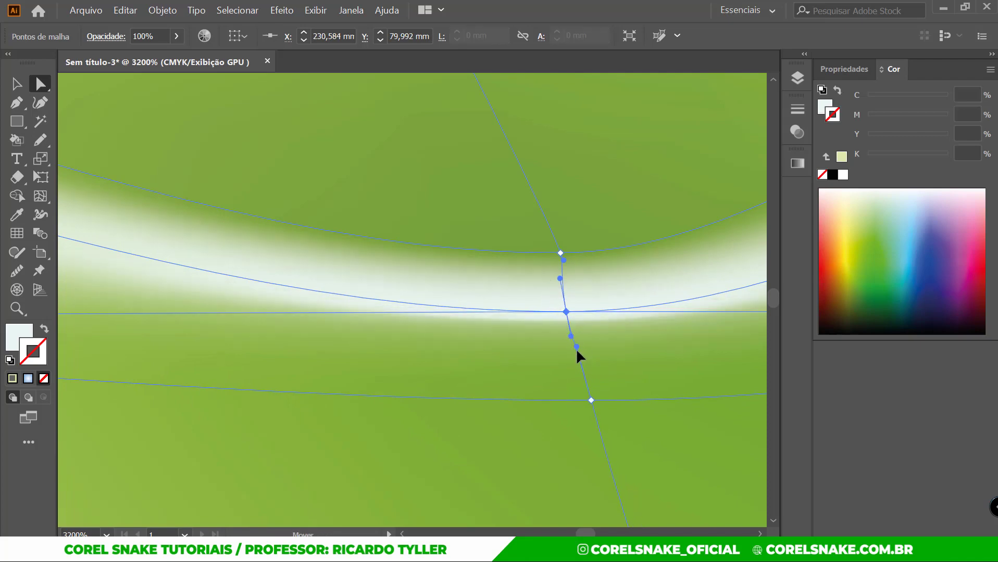
left_click_drag(576, 347, 580, 354)
scroll(581, 333, "down", 3)
scroll(614, 344, "down", 3)
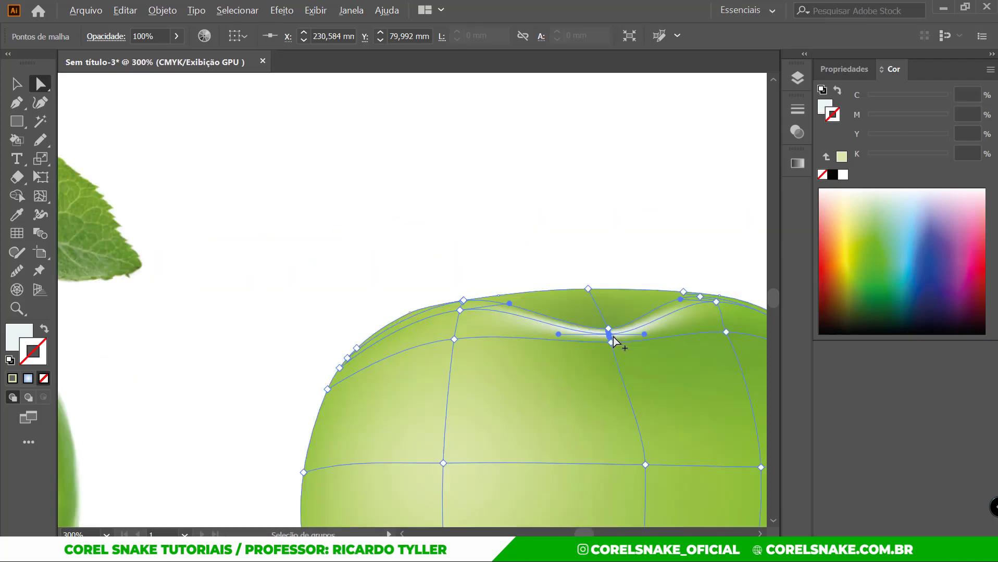
scroll(614, 338, "down", 3)
scroll(663, 342, "up", 1)
scroll(594, 333, "up", 6)
scroll(527, 333, "up", 3)
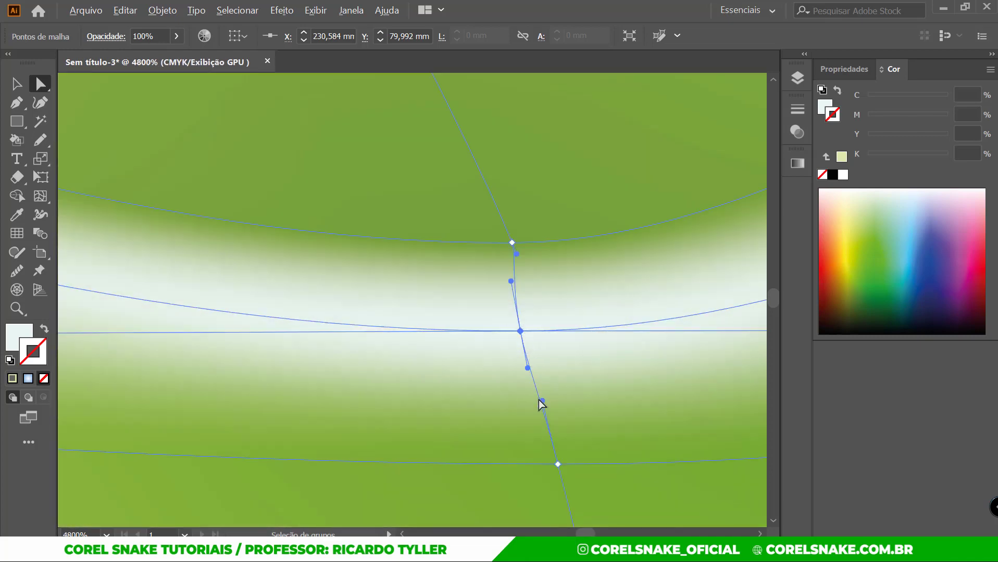
Move the mesh point below the dip up and pull the top anchor down to deepen the dip.
left_click(557, 463)
left_click_drag(557, 464, 537, 405)
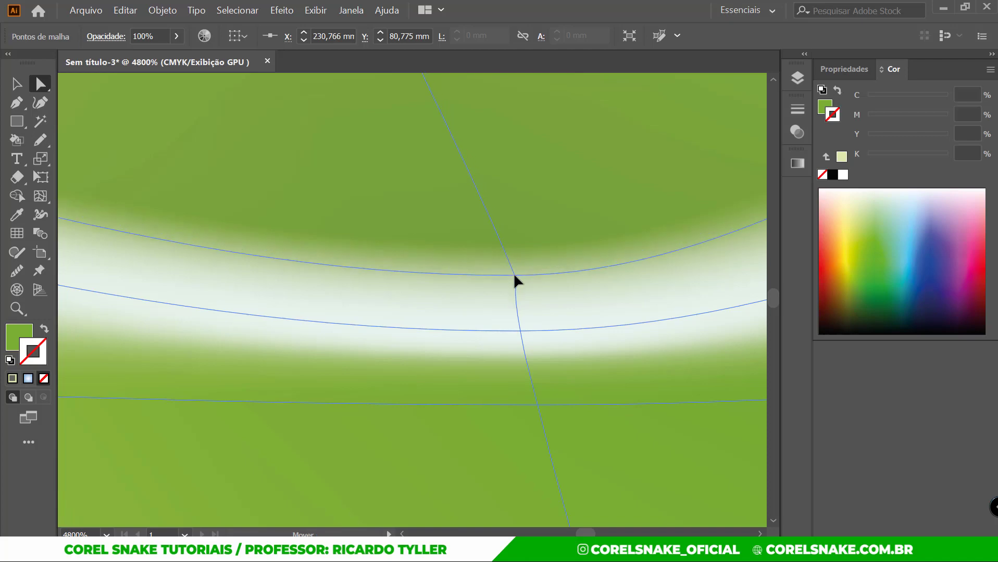
left_click_drag(511, 242, 514, 282)
scroll(528, 285, "down", 3)
scroll(575, 302, "down", 2)
scroll(569, 300, "down", 2)
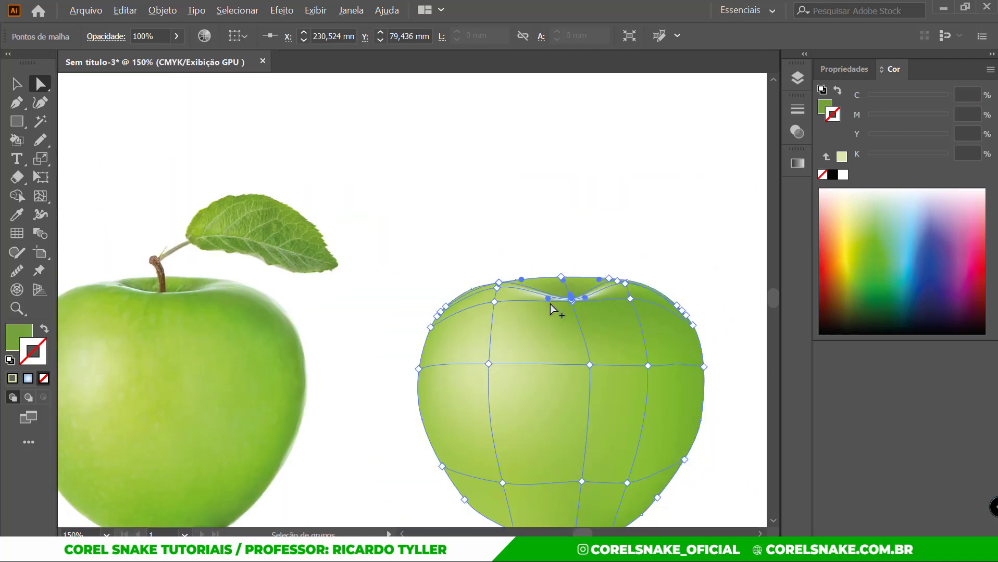
scroll(542, 312, "up", 3)
scroll(537, 373, "up", 3)
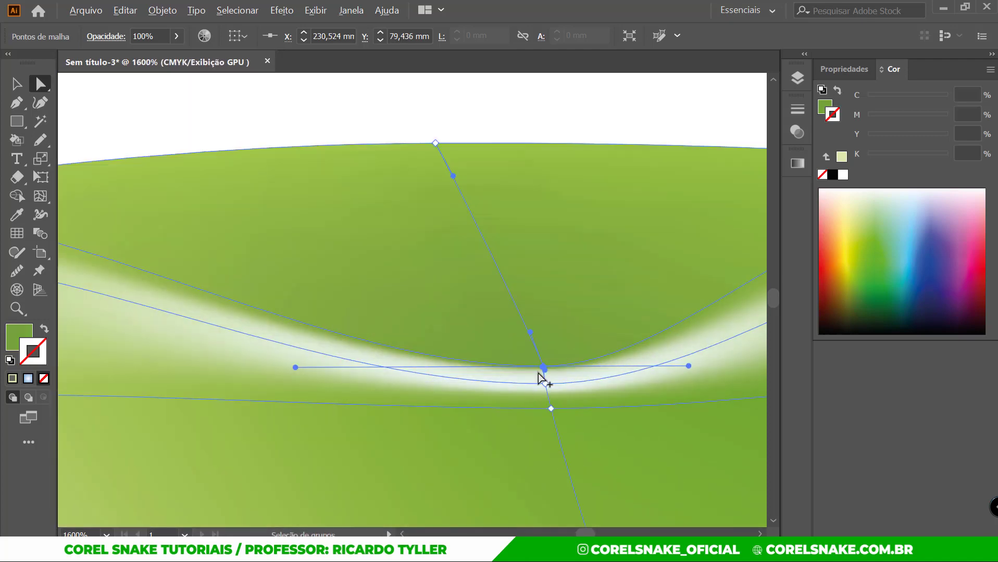
Shift the dip's mesh points up and left to raise the highlight band into the cavity.
left_click_drag(543, 367, 536, 356)
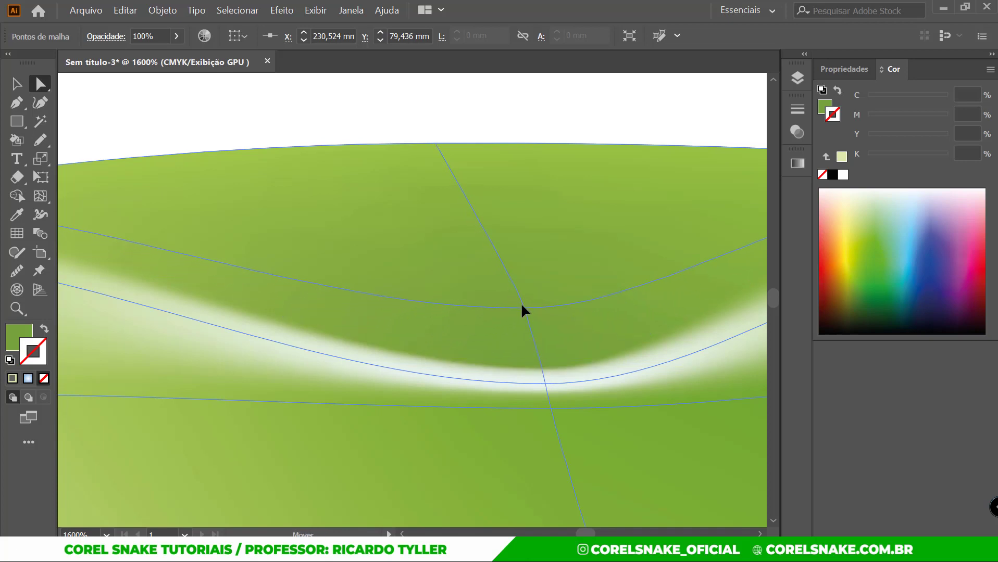
left_click_drag(508, 306, 507, 304)
left_click(501, 305)
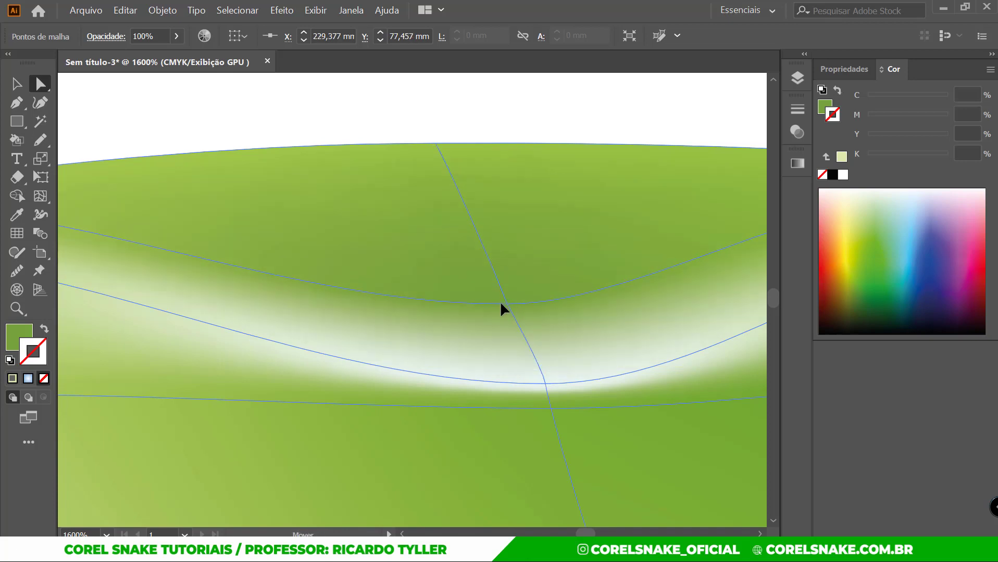
left_click(525, 332)
left_click(545, 384, "shift")
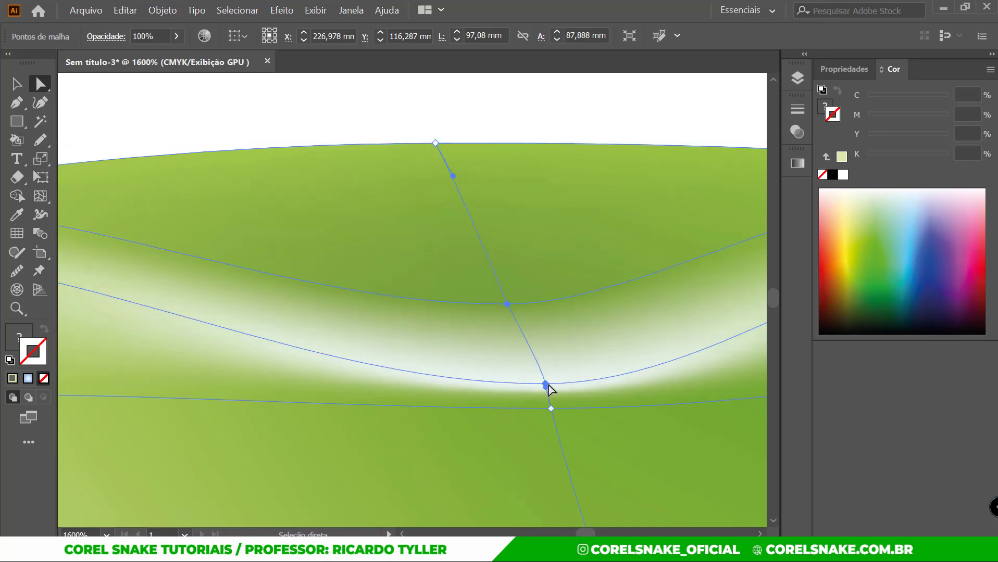
left_click_drag(546, 384, 514, 338)
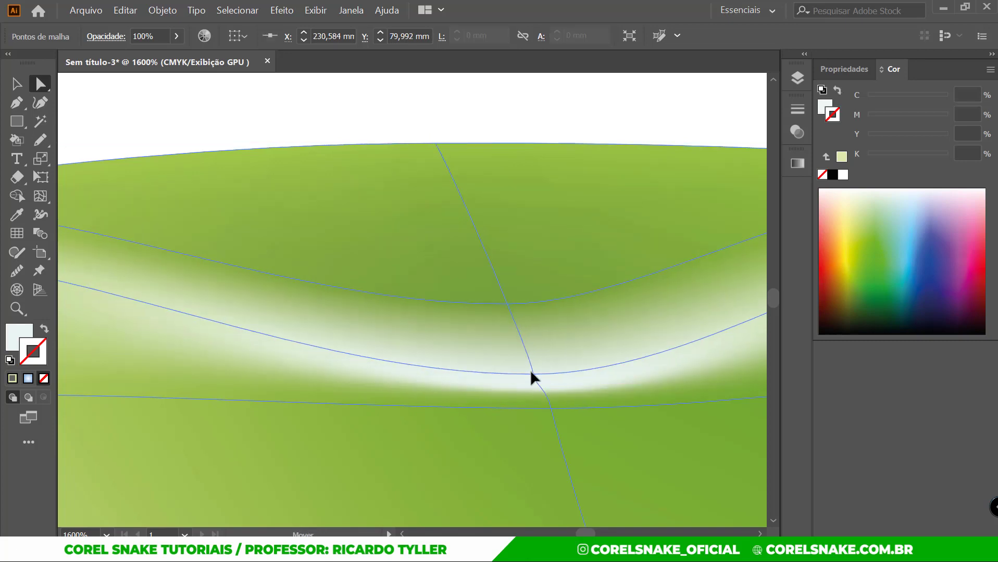
left_click_drag(550, 410, 513, 372)
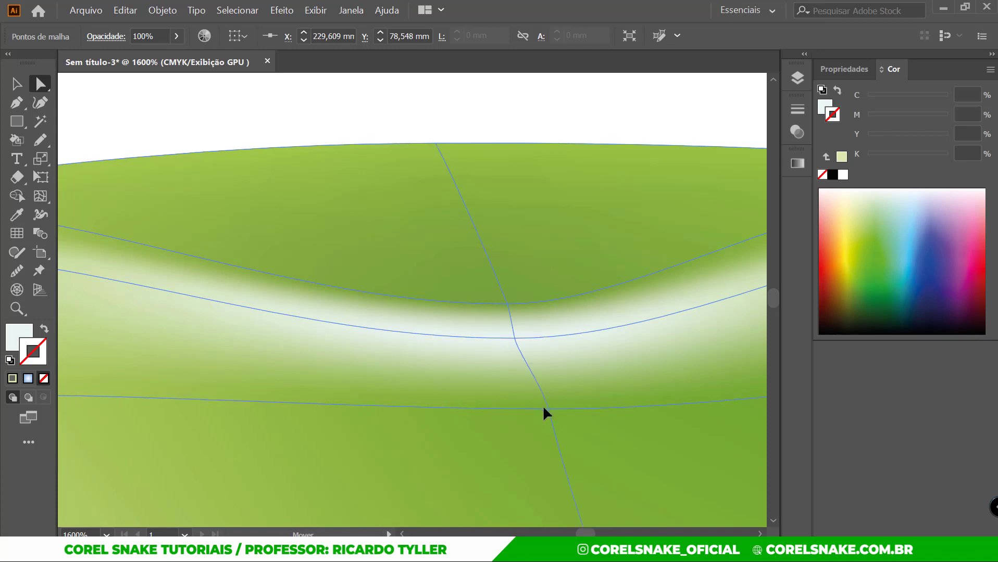
scroll(513, 368, "down", 5)
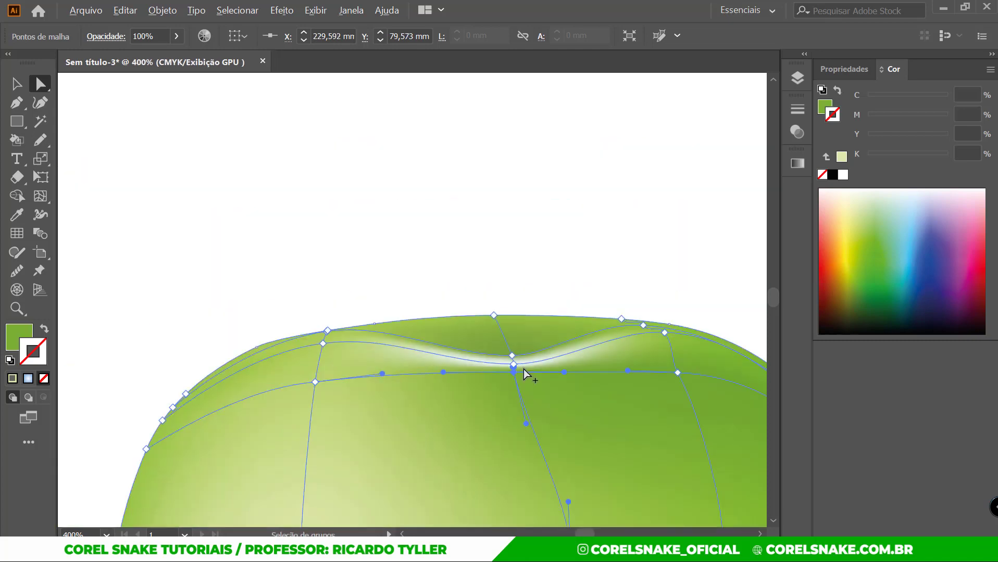
scroll(516, 374, "up", 3)
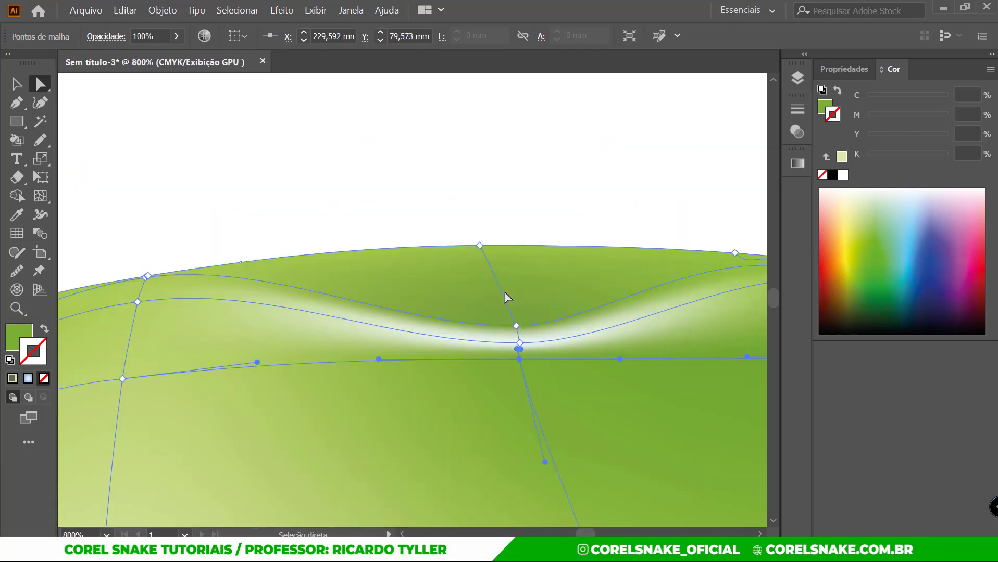
scroll(513, 328, "down", 7)
scroll(387, 328, "up", 3)
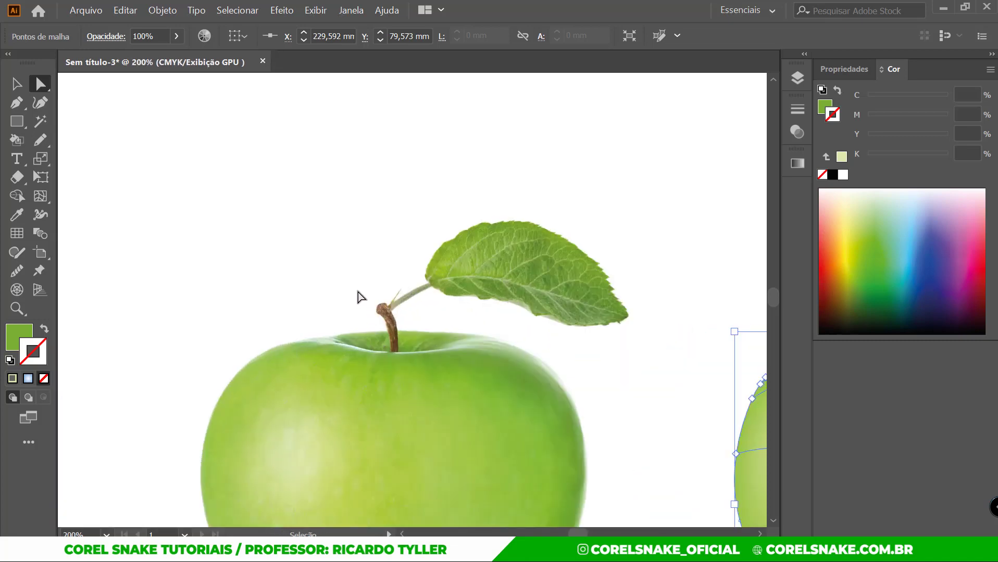
Place a horizontal guide at the reference stem cavity and align the dip's bottom mesh point to it.
key("ctrl+r")
left_click_drag(363, 83, 398, 356)
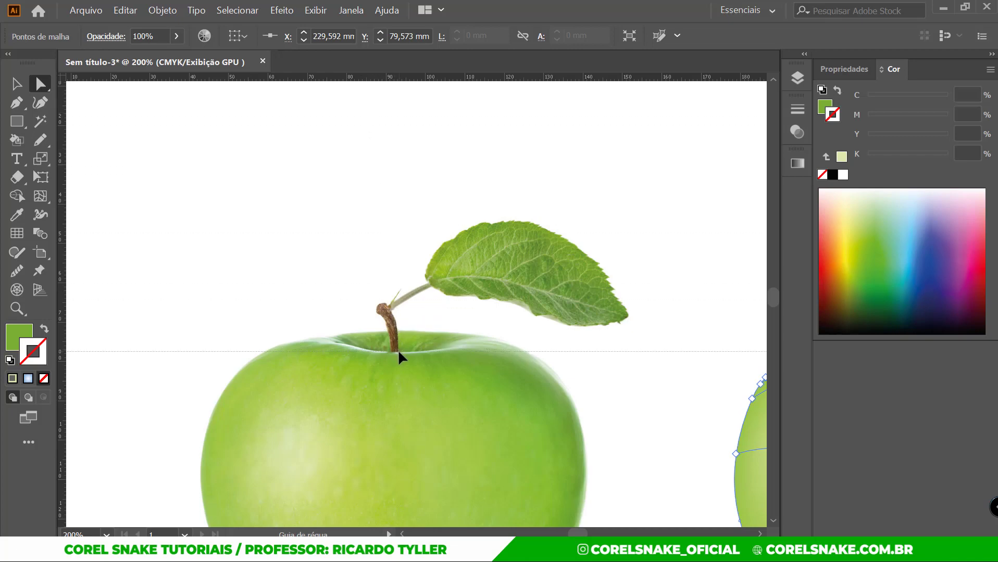
scroll(398, 356, "down", 2)
scroll(679, 343, "up", 2)
scroll(620, 340, "up", 2)
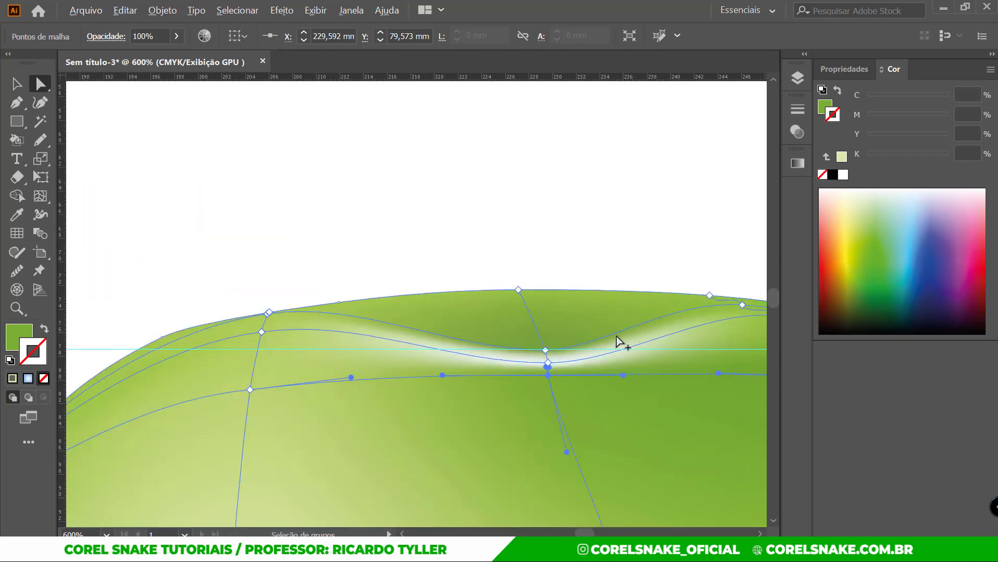
scroll(545, 361, "up", 2)
scroll(537, 378, "up", 1)
left_click(538, 372)
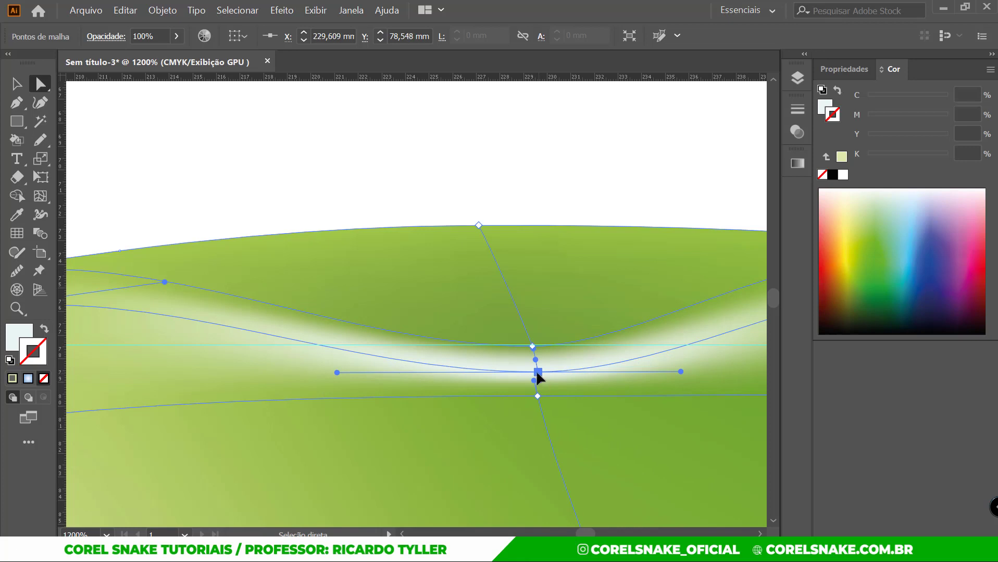
mouse_move(538, 373)
left_mouse_down()
mouse_move(530, 368)
mouse_move(532, 392)
mouse_move(530, 363)
mouse_move(532, 385)
left_mouse_up()
Select mesh points at the dip and along the top-right shoulder edge to check the highlight taper.
left_click(530, 367)
scroll(533, 385, "down", 4)
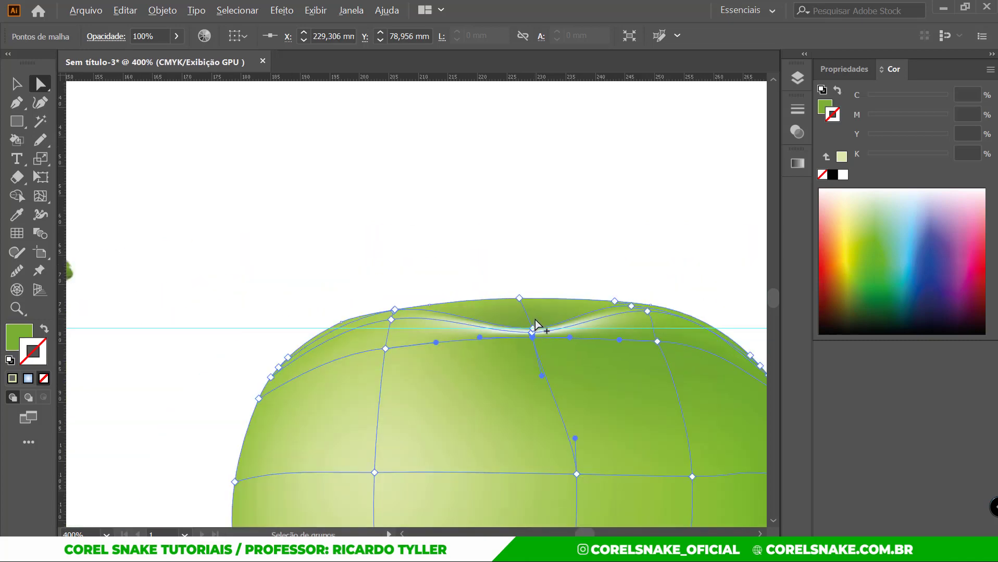
left_click(590, 275)
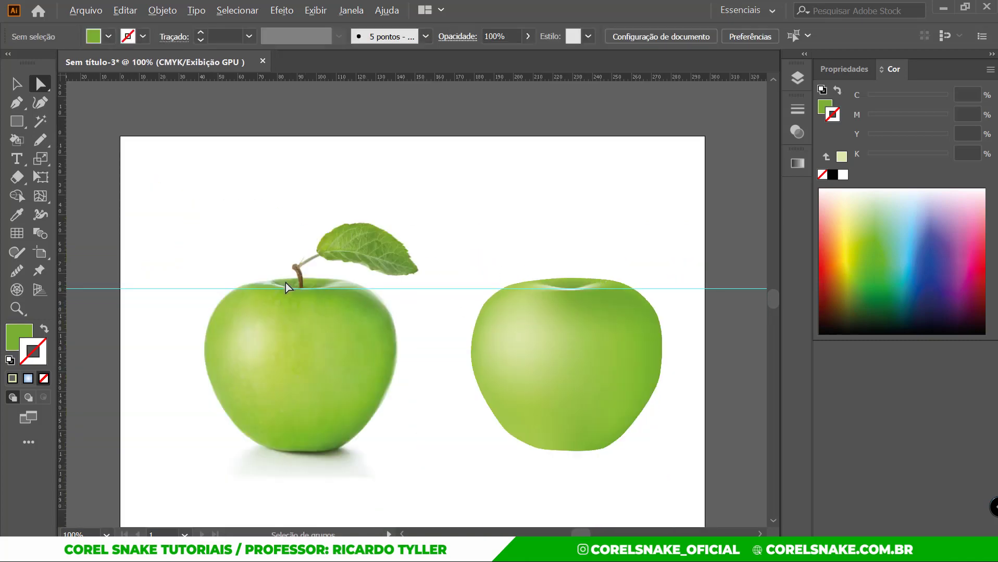
scroll(598, 287, "up", 6)
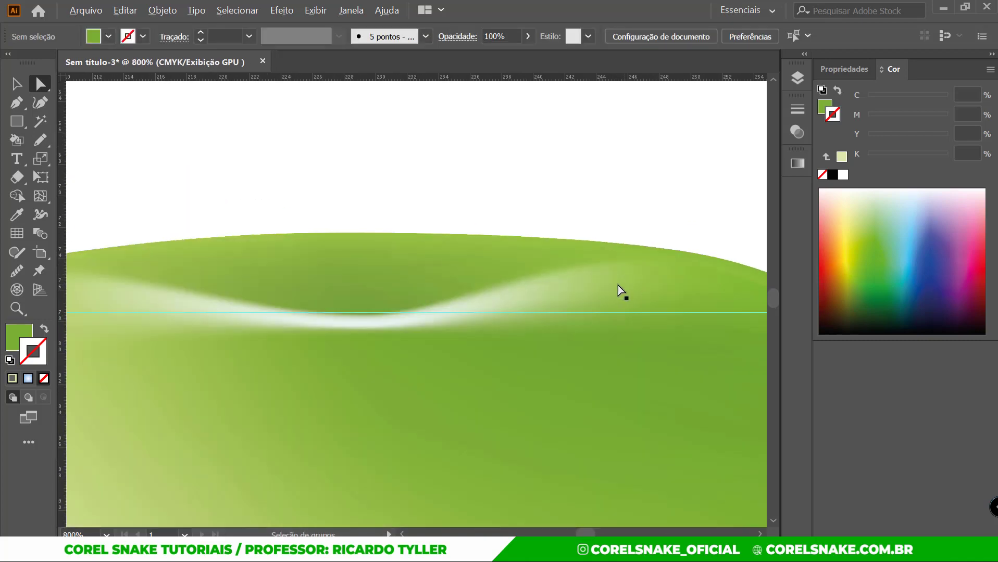
left_click(619, 285)
left_click(641, 266)
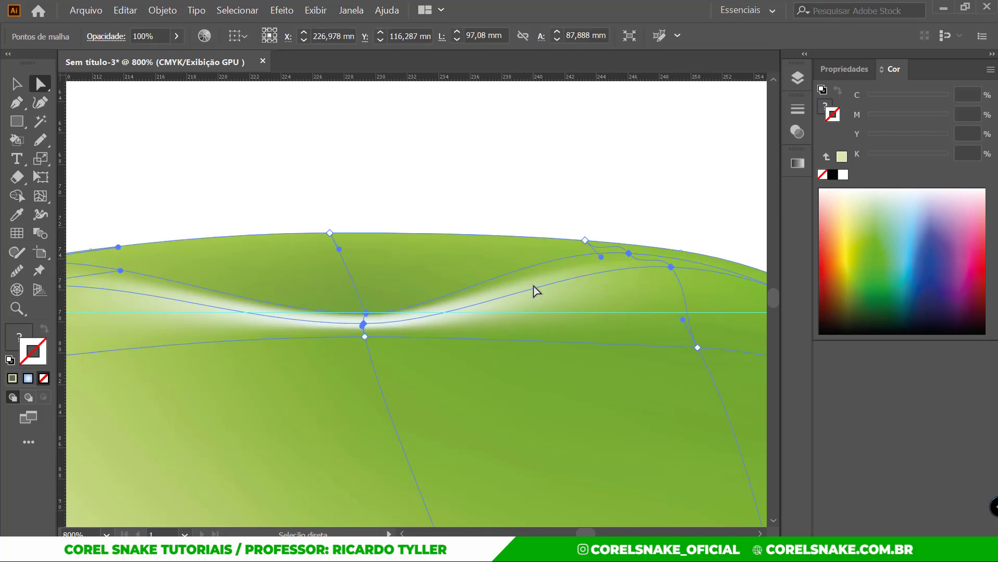
scroll(629, 286, "down", 5)
scroll(630, 289, "down", 3)
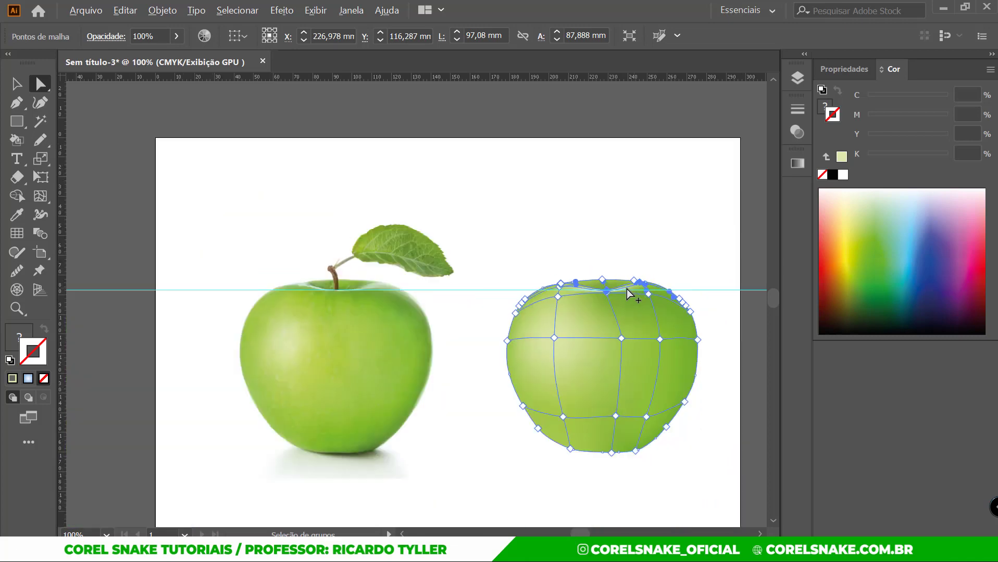
scroll(646, 295, "up", 3)
scroll(643, 292, "down", 1)
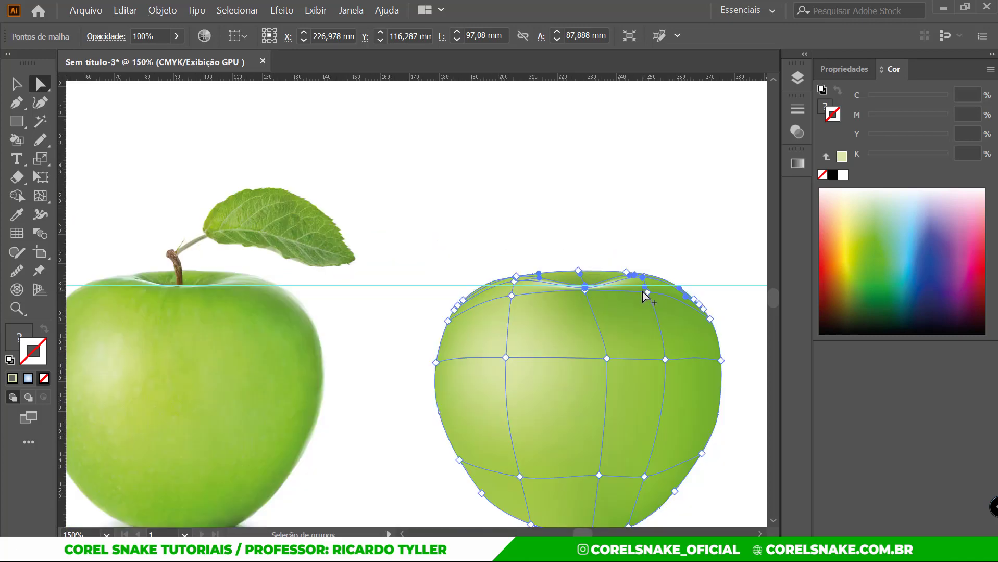
scroll(642, 292, "up", 2)
scroll(698, 284, "up", 3)
left_click(543, 268)
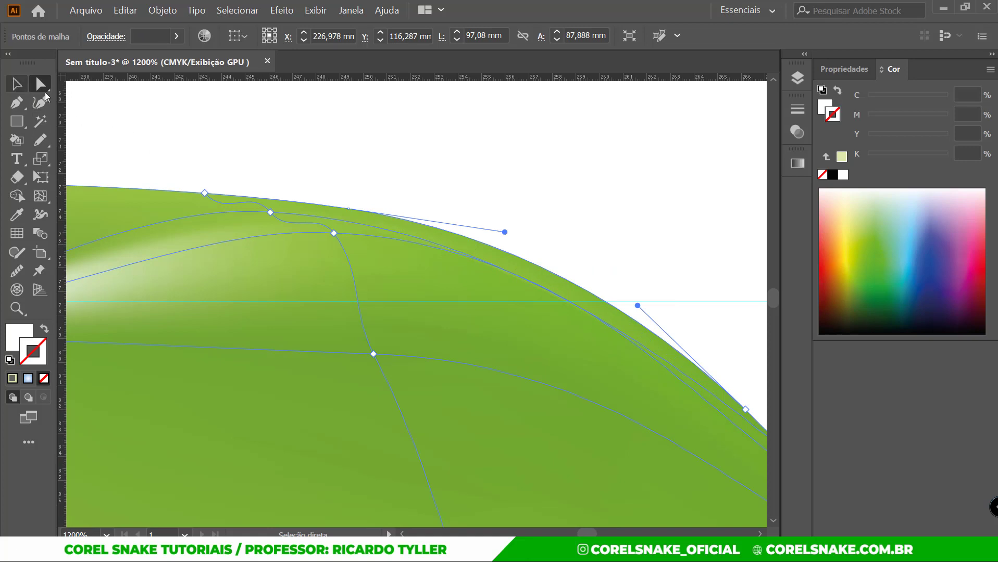
scroll(519, 287, "down", 2)
scroll(555, 283, "up", 1)
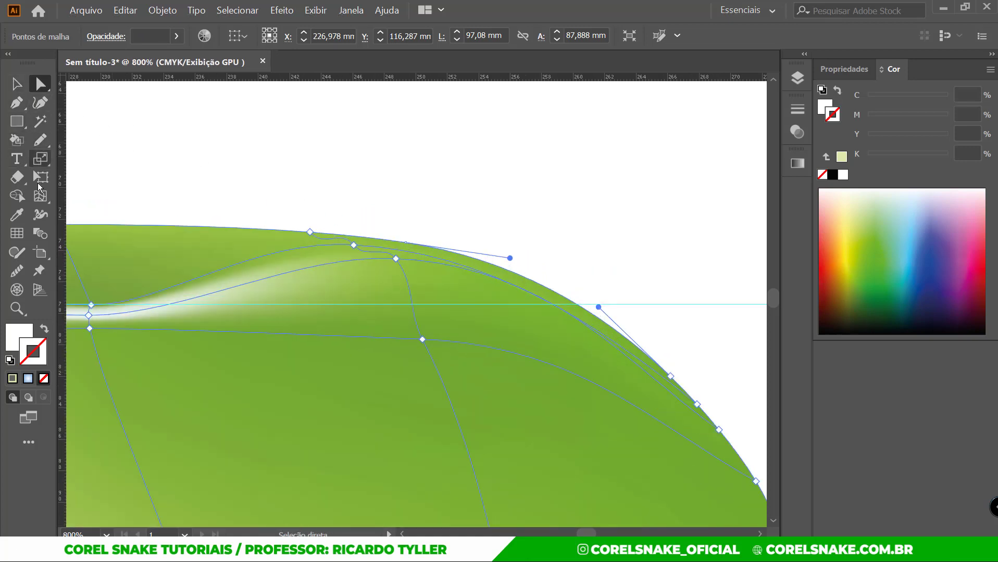
Try adding white mesh points on the right shoulder edge, removing the misplaced ones.
left_click(40, 198)
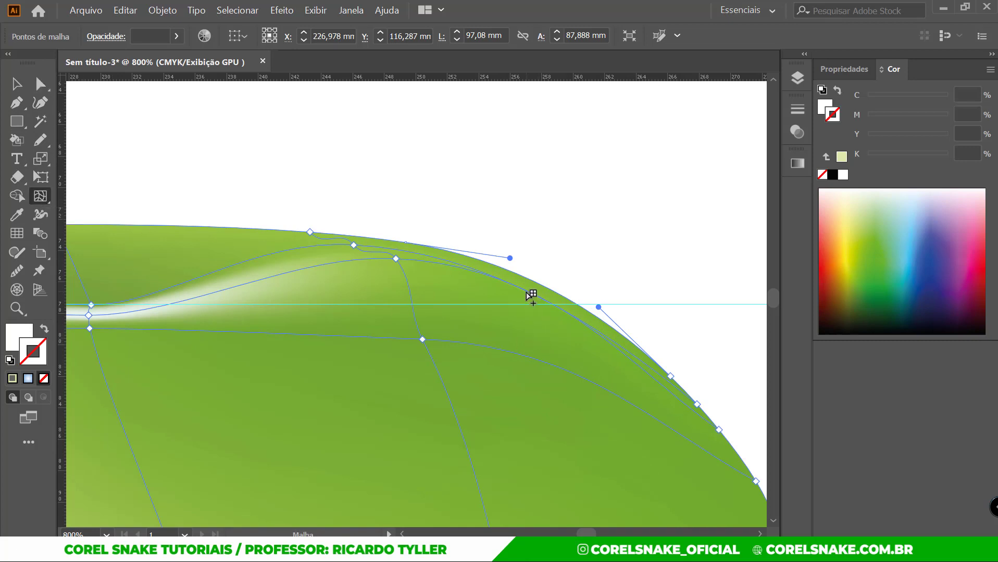
left_click(464, 269)
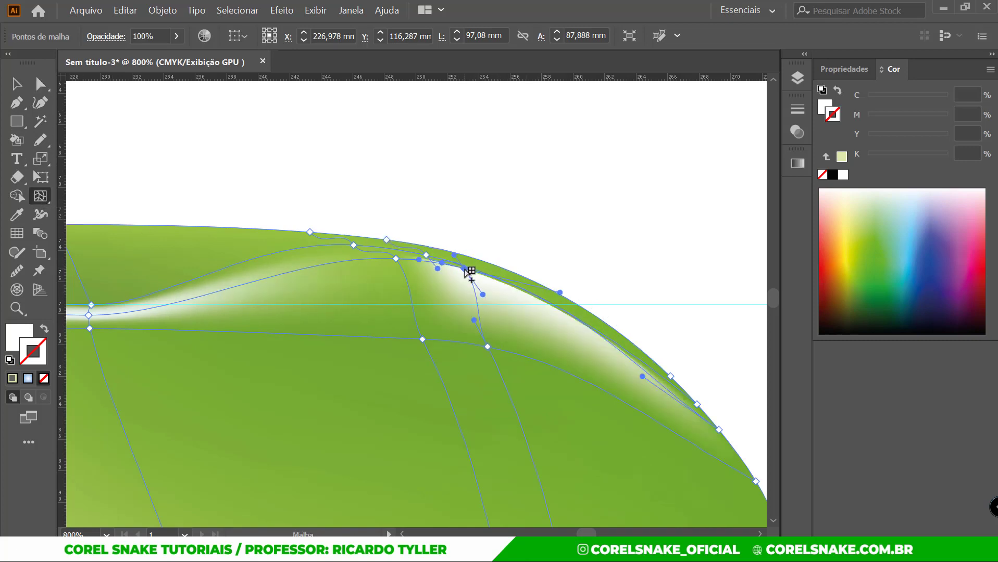
left_click(464, 269, "alt")
scroll(471, 275, "up", 4, "alt")
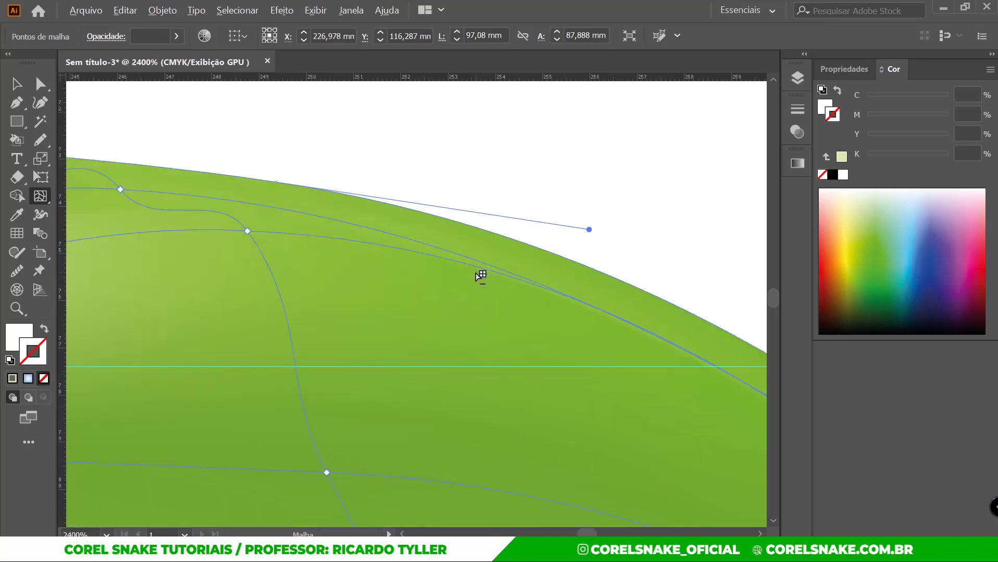
left_click(447, 252)
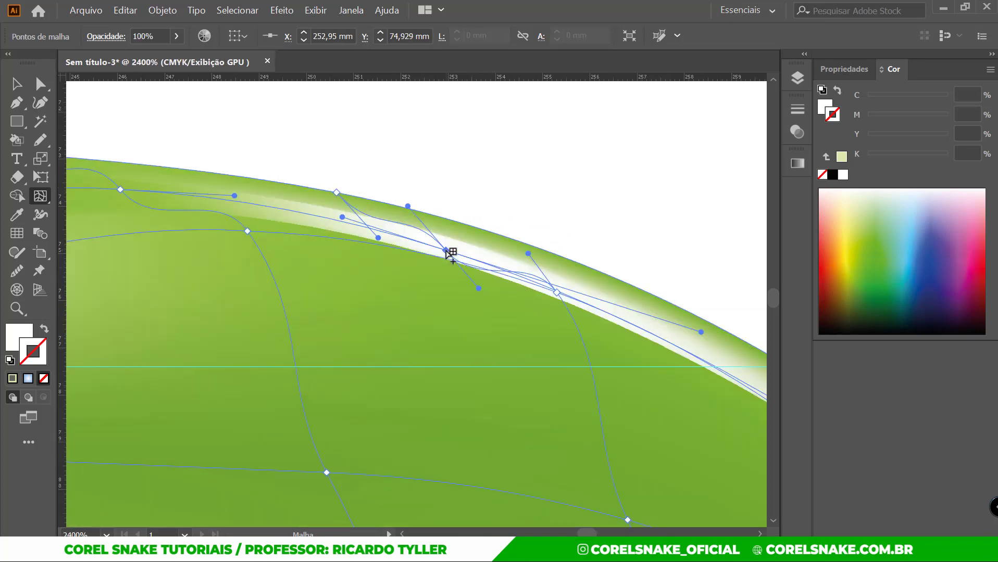
scroll(446, 253, "down", 2)
left_click(447, 256, "alt")
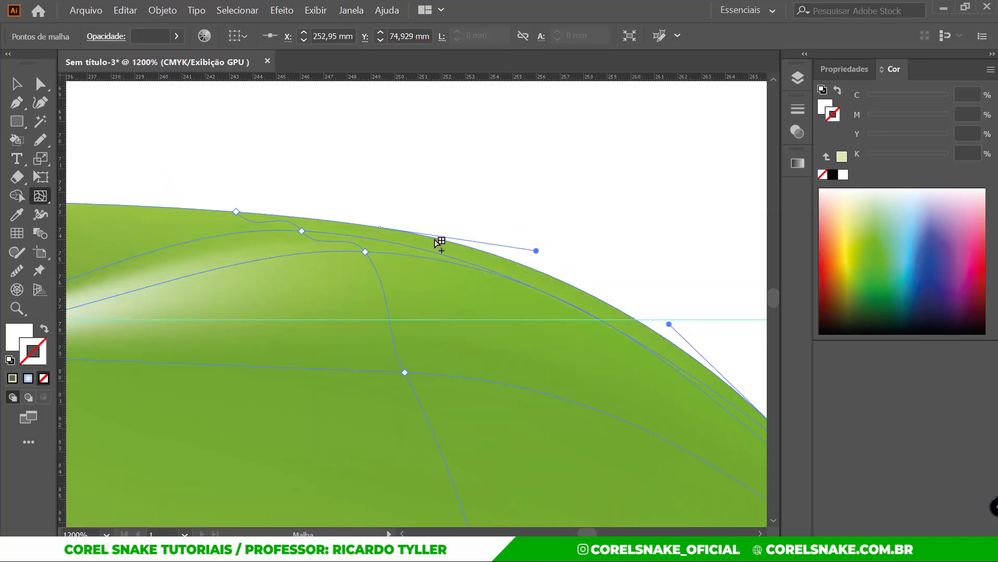
Add a white mesh point at the shoulder's top, then deselect the apple mesh.
left_click(427, 238)
scroll(468, 257, "down", 4)
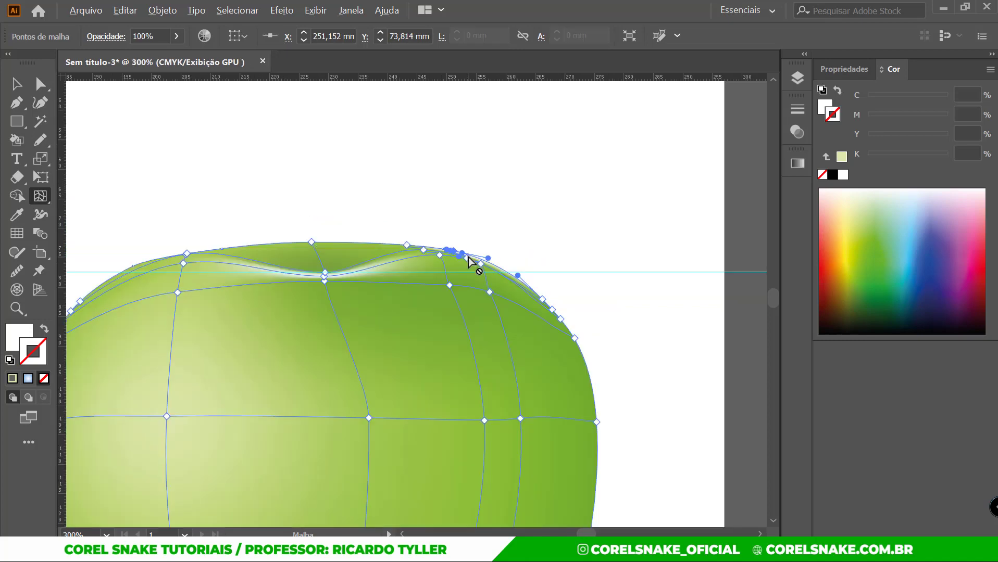
scroll(422, 249, "up", 6)
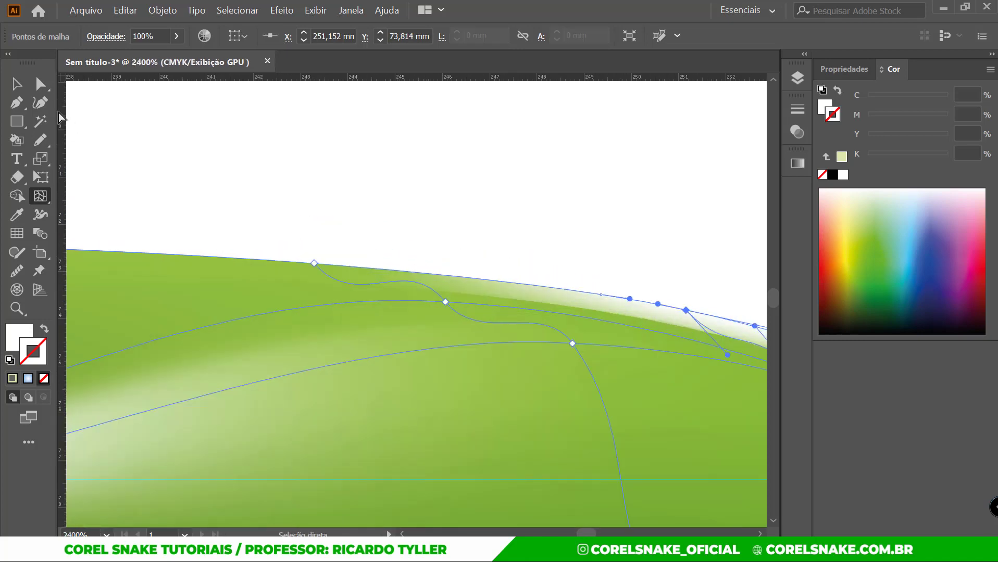
left_click(16, 85)
left_click(479, 182)
Select the apple mesh and a top-right shoulder point, then deselect to preview the shading.
scroll(573, 240, "down", 6)
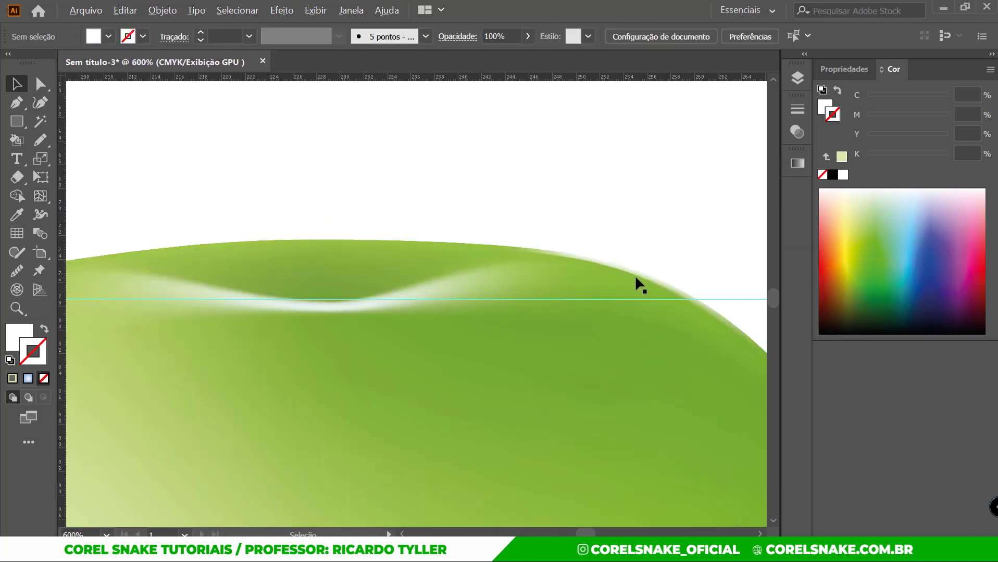
scroll(668, 280, "down", 1)
scroll(658, 289, "down", 1)
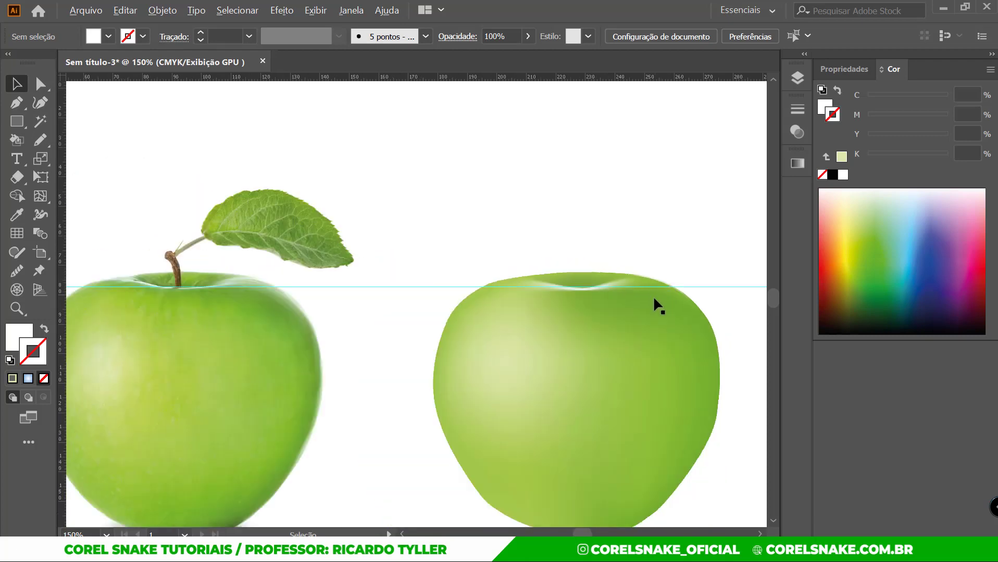
scroll(653, 295, "up", 3)
left_click(569, 259)
scroll(621, 259, "up", 3)
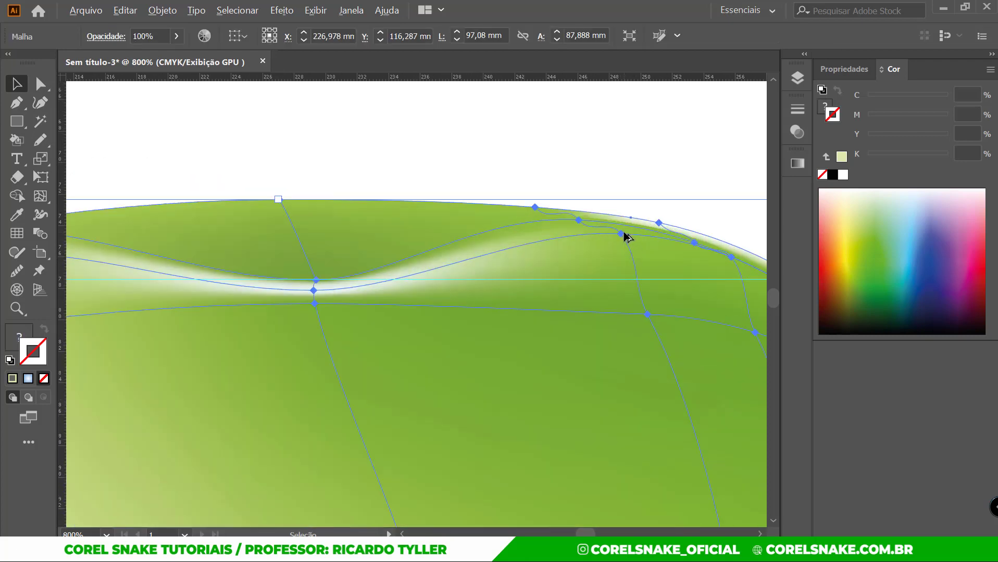
scroll(604, 233, "up", 3)
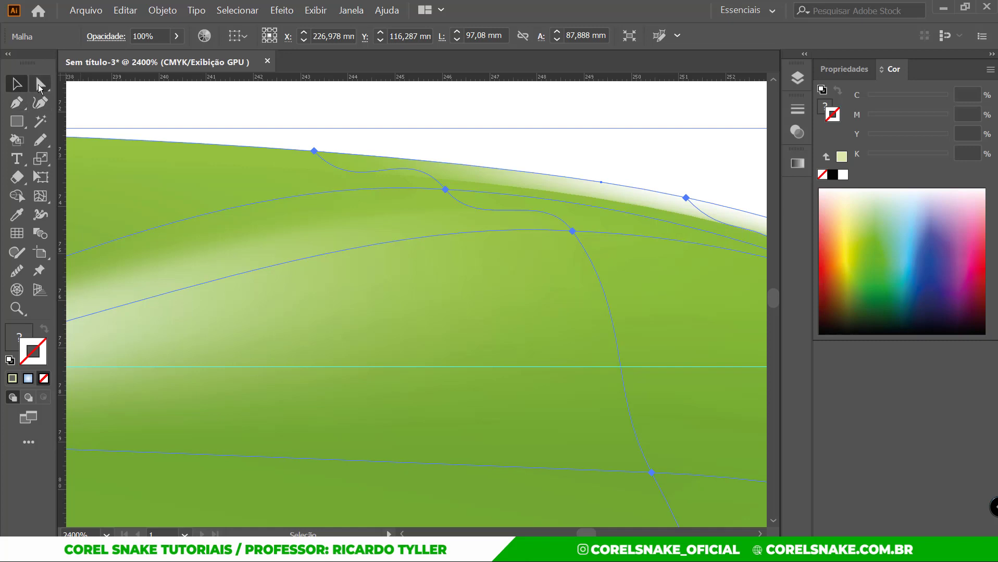
left_click(40, 84)
left_click(572, 232)
scroll(570, 232, "down", 1)
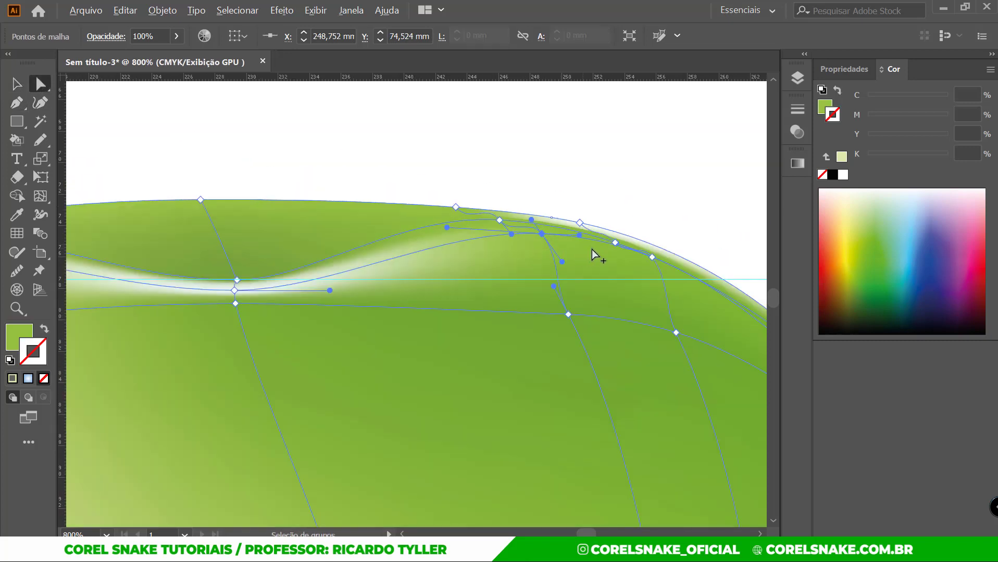
key("ctrl+shift+a")
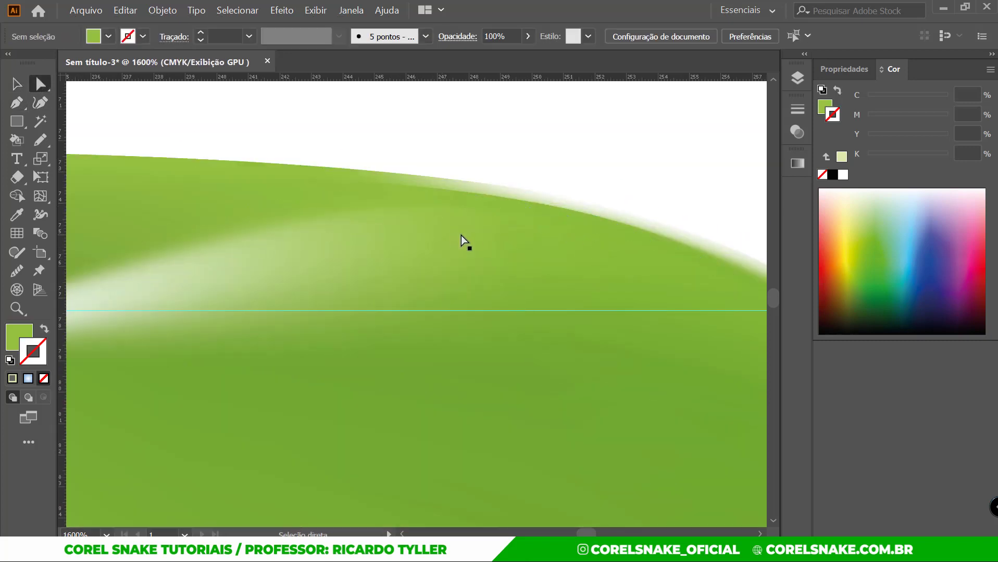
Shift the top-edge mesh point right, then raise the shoulder point and bend its handle.
left_click(501, 224)
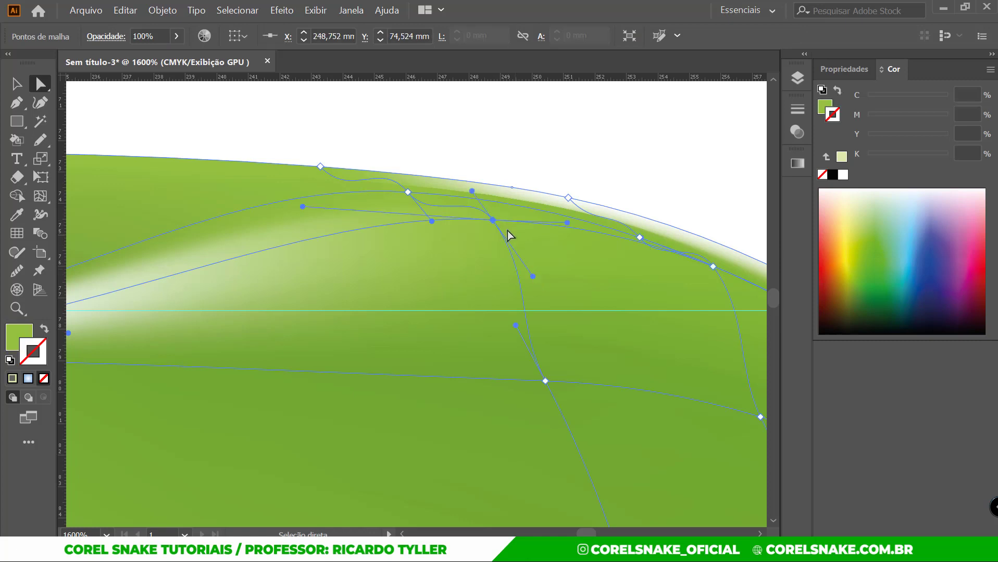
left_click_drag(493, 222, 588, 225)
scroll(588, 226, "down", 2)
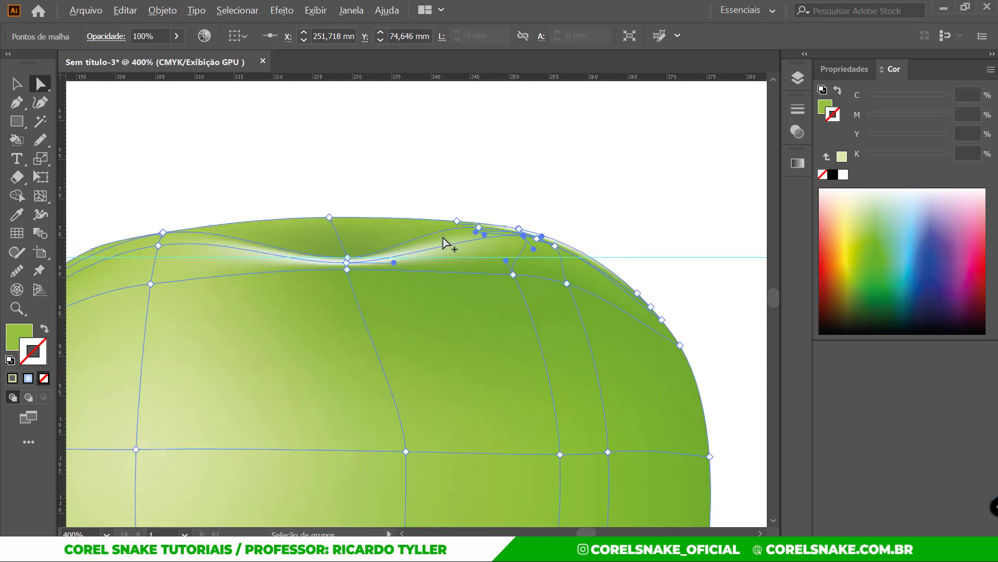
scroll(469, 235, "up", 2)
left_click(532, 200)
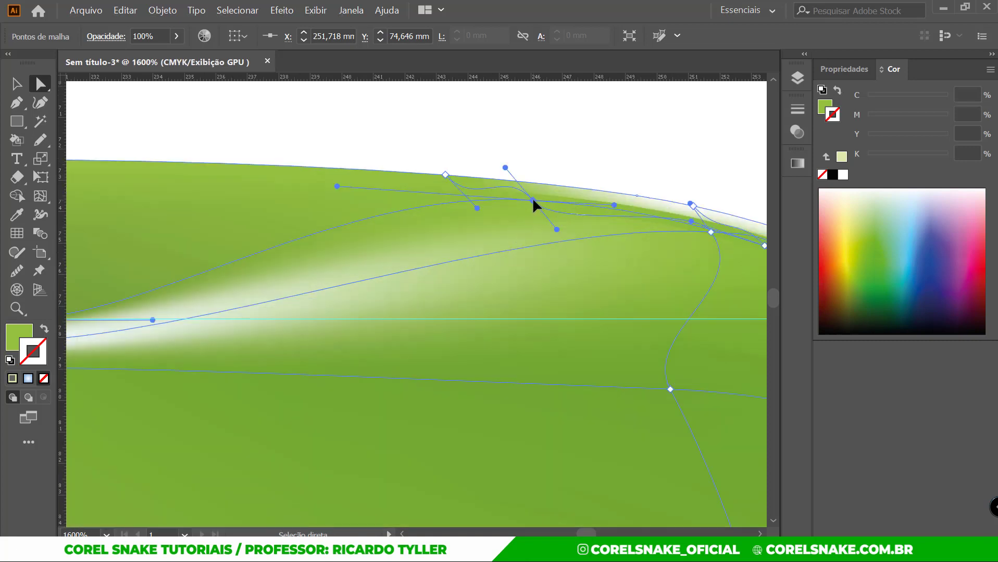
left_click_drag(533, 199, 530, 186)
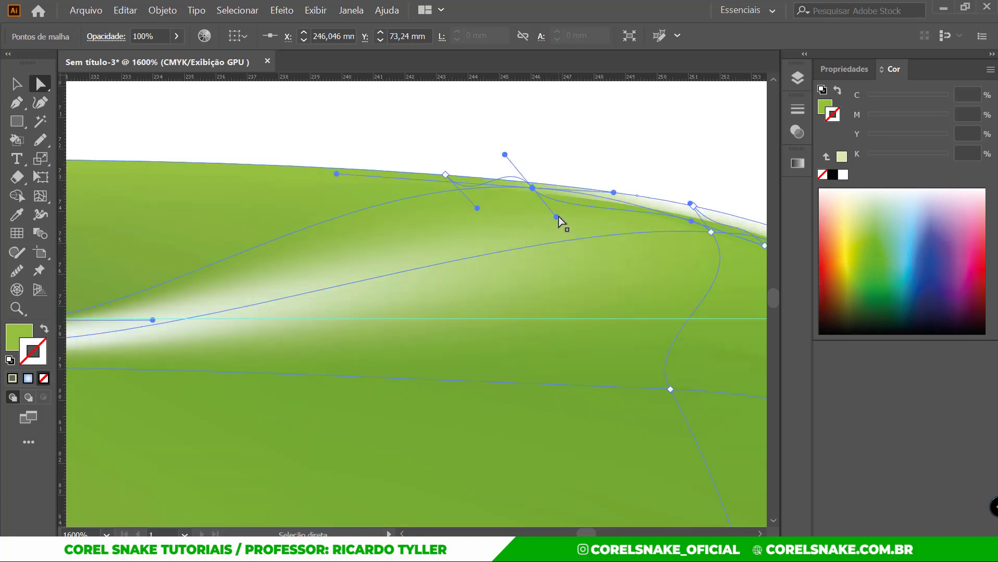
left_click_drag(556, 217, 541, 197)
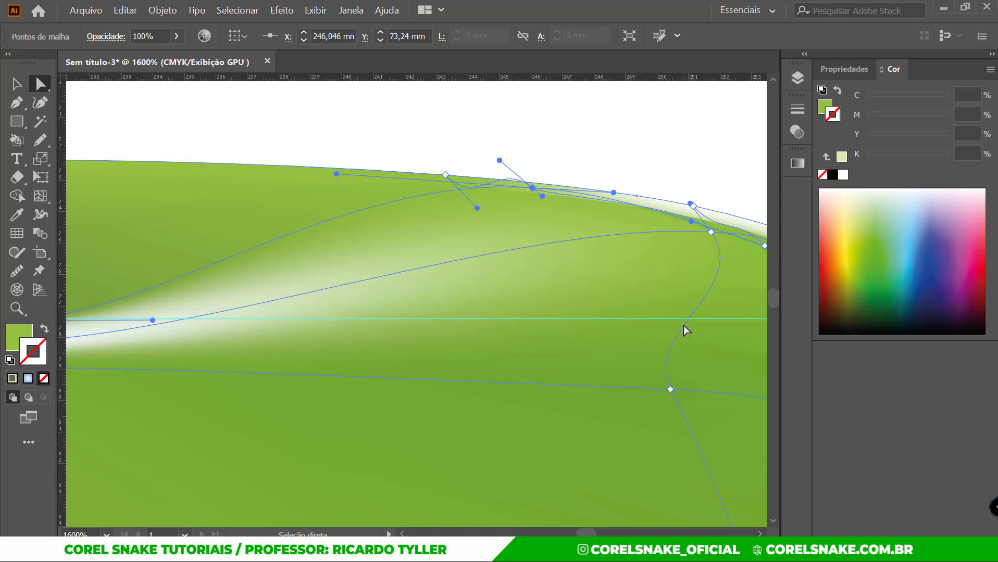
Slightly adjust the lower right mesh point's direction handle, undoing an unwanted nudge.
left_click(670, 389)
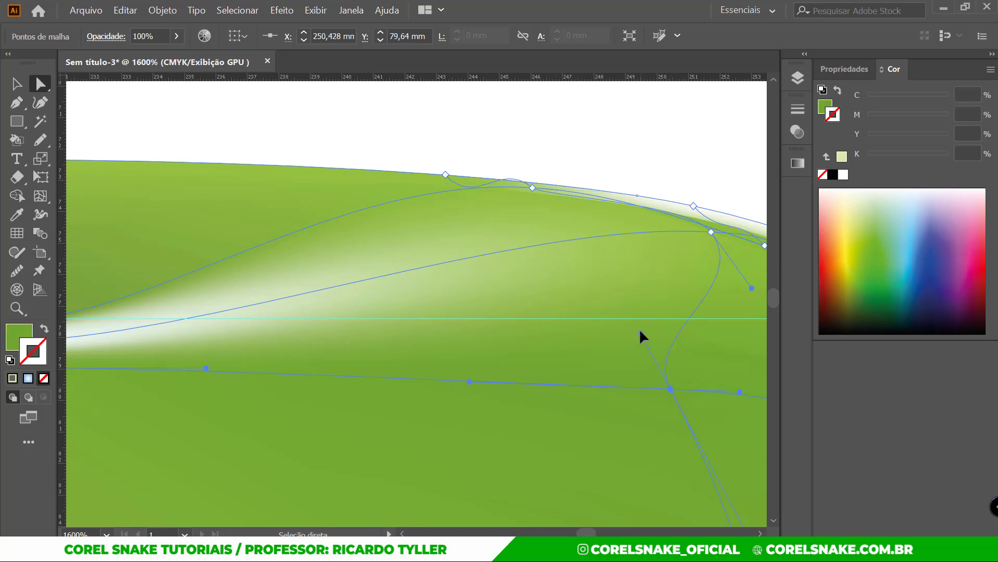
left_click_drag(640, 332, 648, 346)
key("ctrl+z")
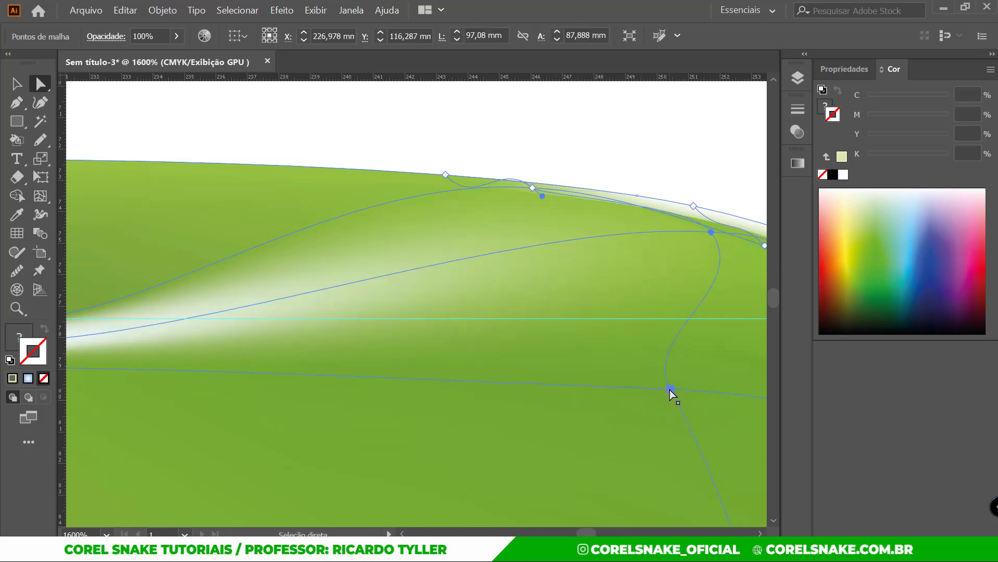
left_click(669, 389)
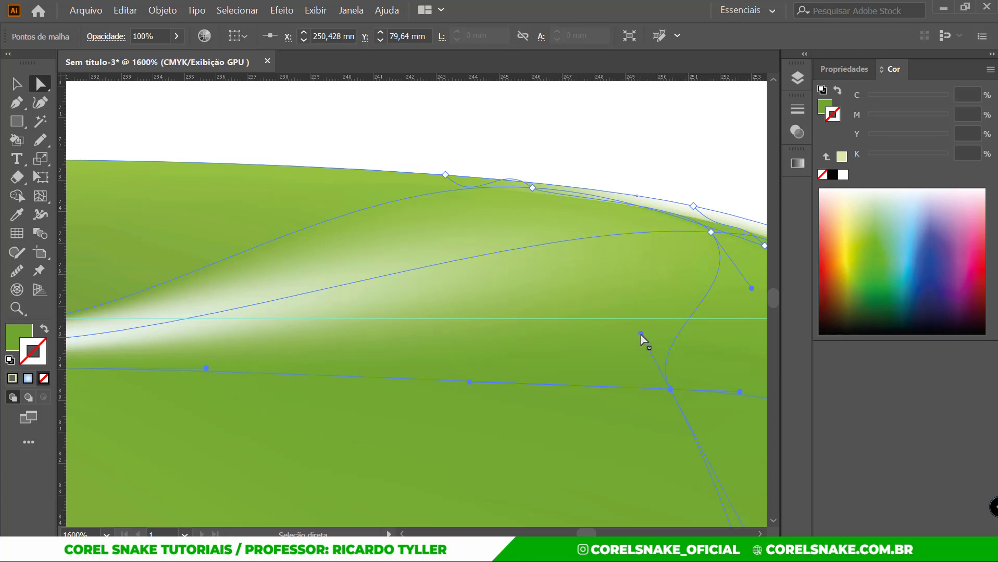
key("ctrl+shift+a")
left_click(669, 389)
left_click(669, 389)
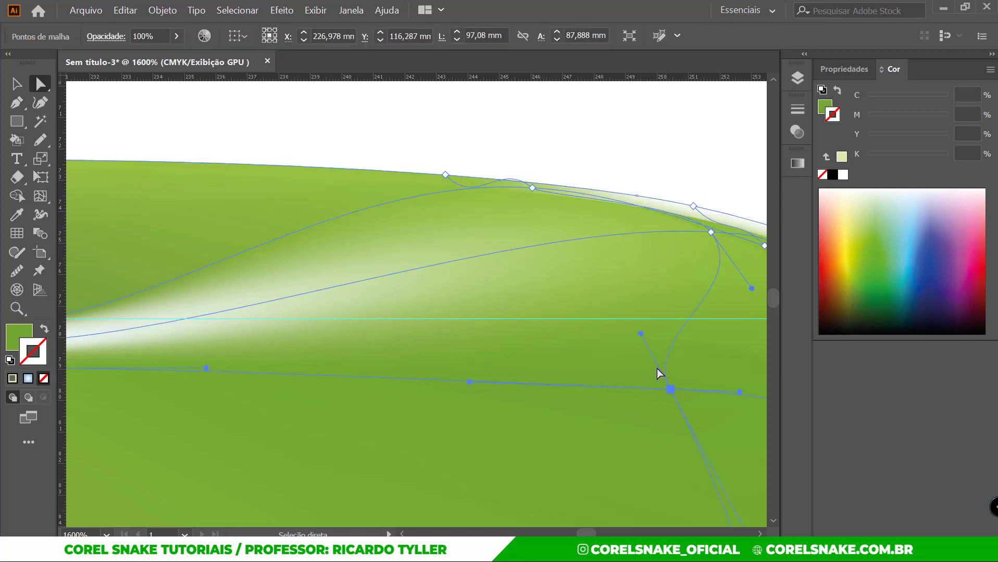
left_click_drag(656, 366, 657, 367)
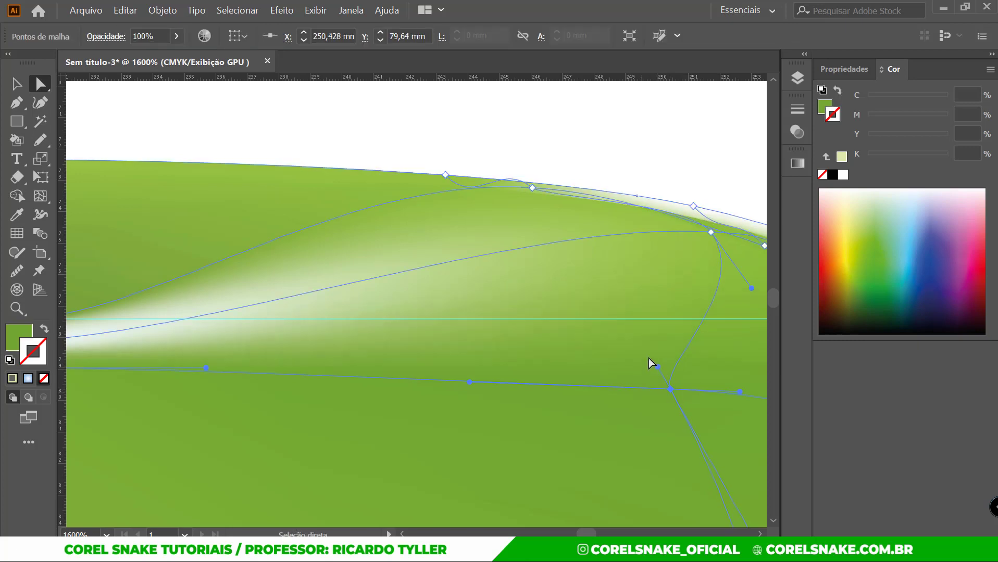
Deselect the mesh and zoom out to view the whole apple.
scroll(609, 297, "down", 3)
scroll(646, 309, "down", 2)
scroll(659, 270, "up", 3)
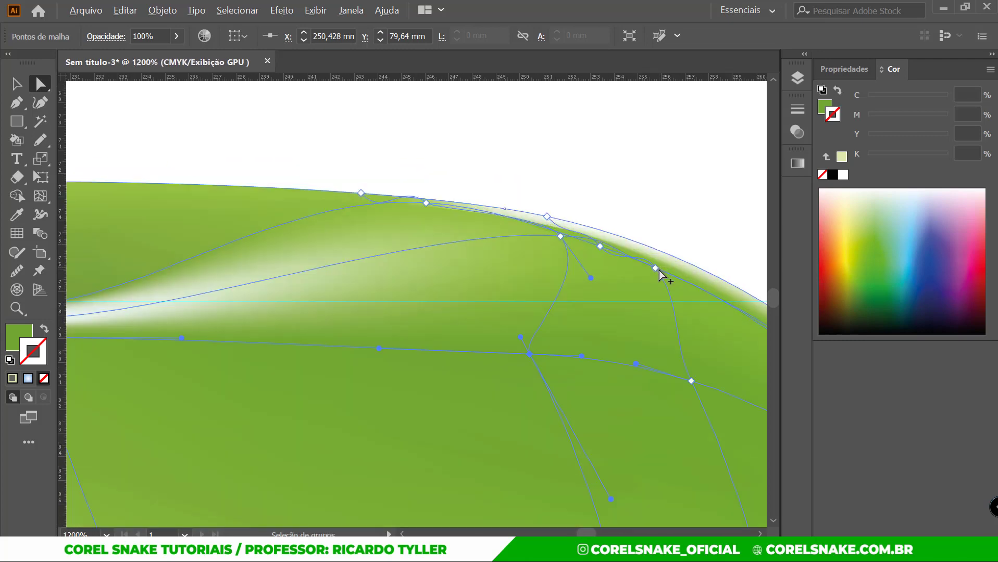
scroll(624, 273, "down", 1)
scroll(625, 272, "up", 4)
scroll(621, 265, "up", 1)
scroll(520, 237, "down", 1)
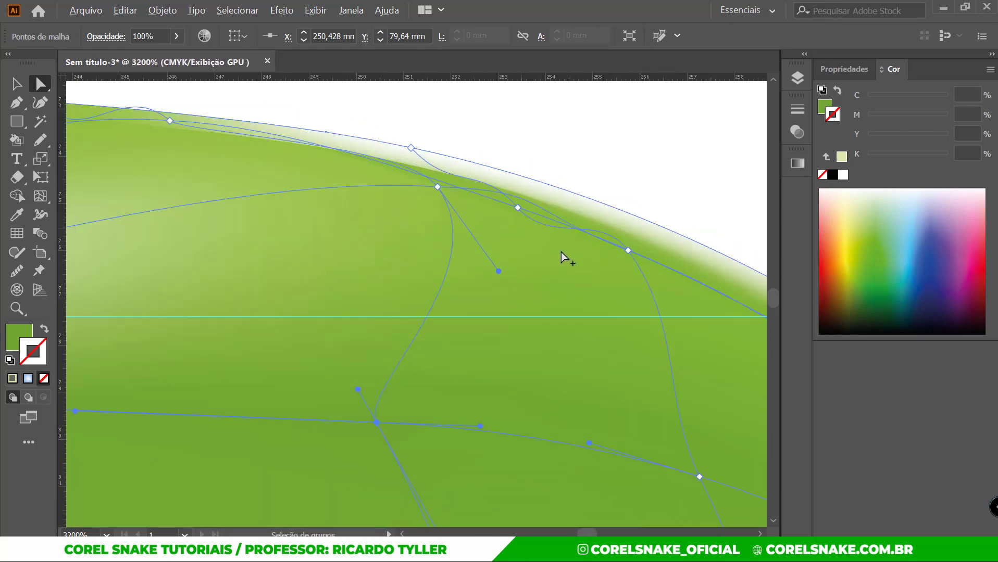
scroll(560, 252, "down", 1)
scroll(512, 251, "down", 6)
scroll(513, 274, "down", 1)
scroll(508, 290, "up", 1)
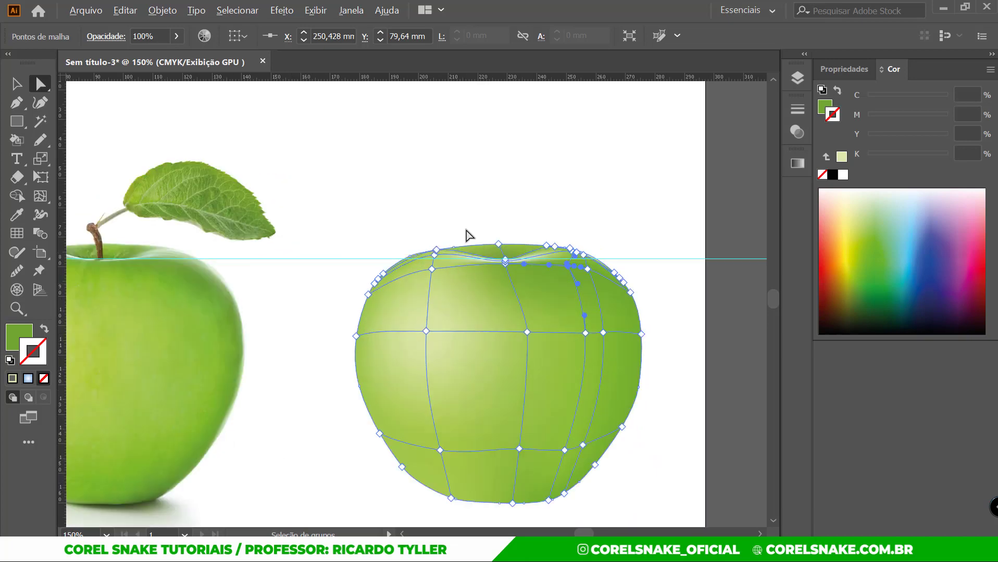
left_click(465, 220)
scroll(484, 263, "down", 2)
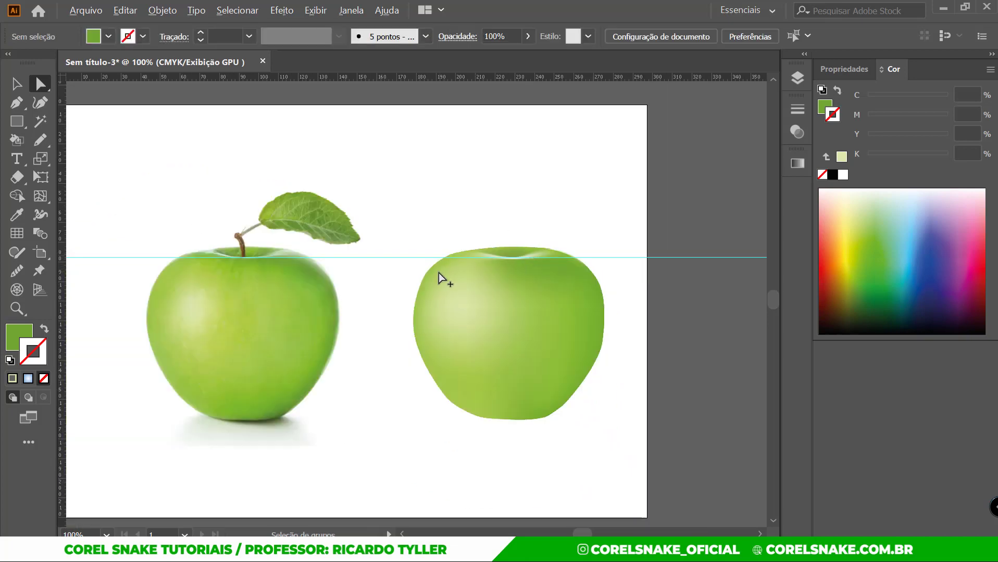
scroll(458, 255, "up", 1)
scroll(468, 253, "up", 5)
Move the left shoulder mesh point left and lift its handle, undoing a spike on the top edge.
left_click(508, 255)
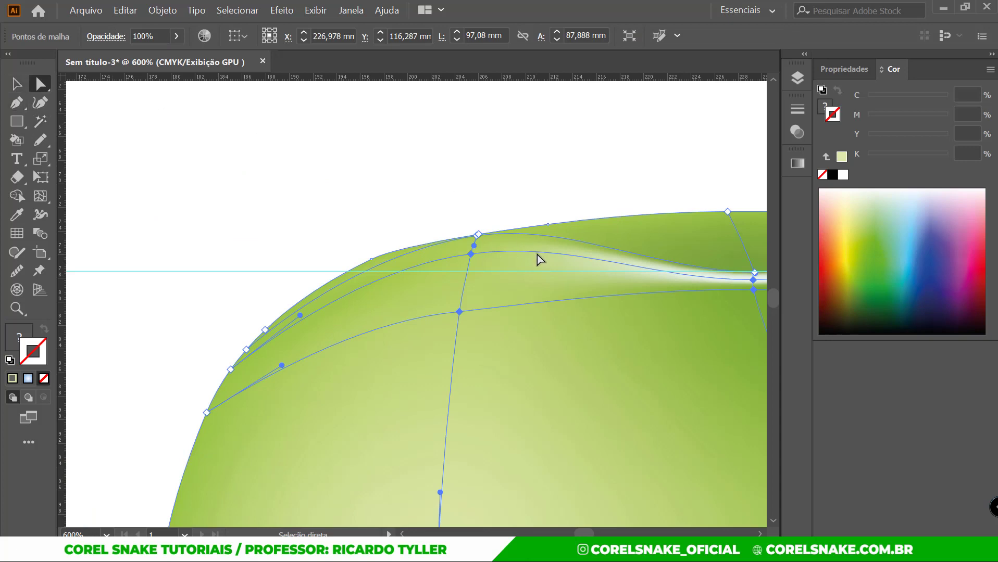
left_click_drag(472, 255, 433, 255)
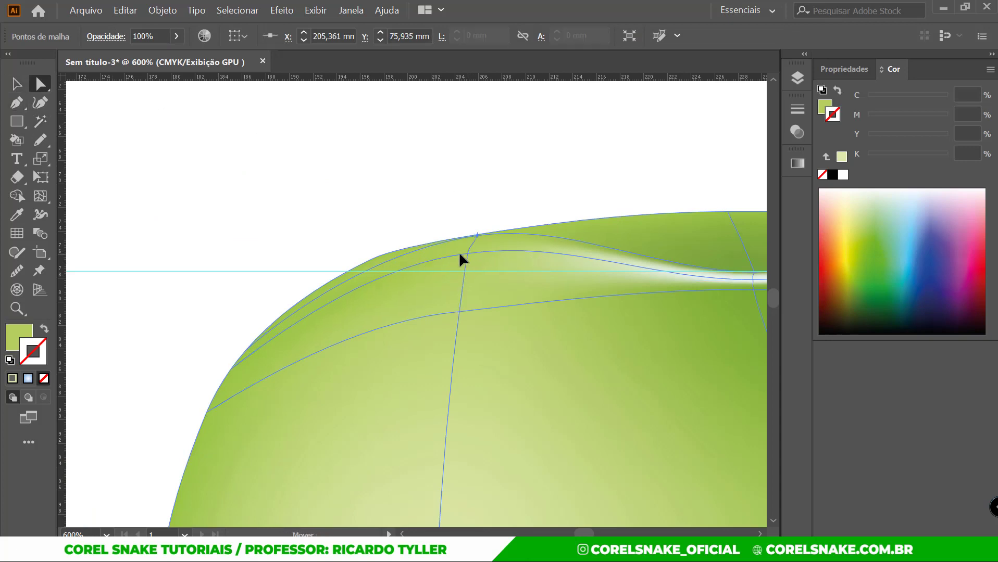
left_click_drag(532, 242, 534, 228)
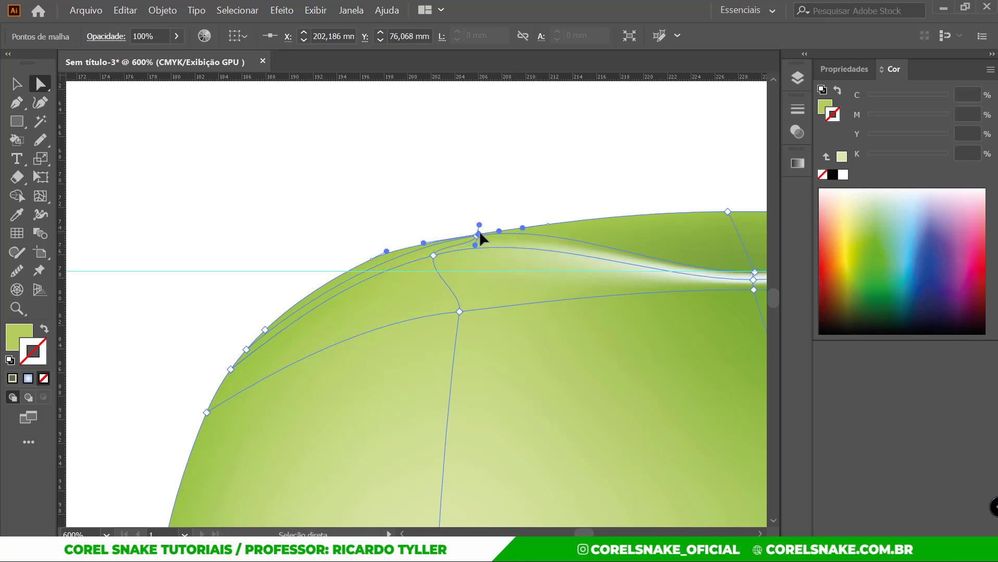
left_click(565, 241)
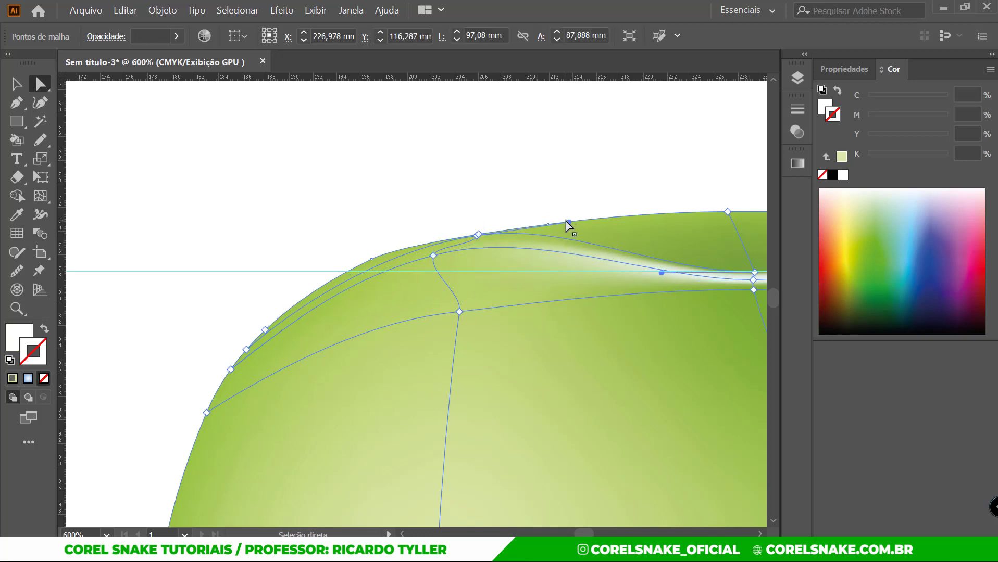
left_click(575, 222)
left_click(478, 235)
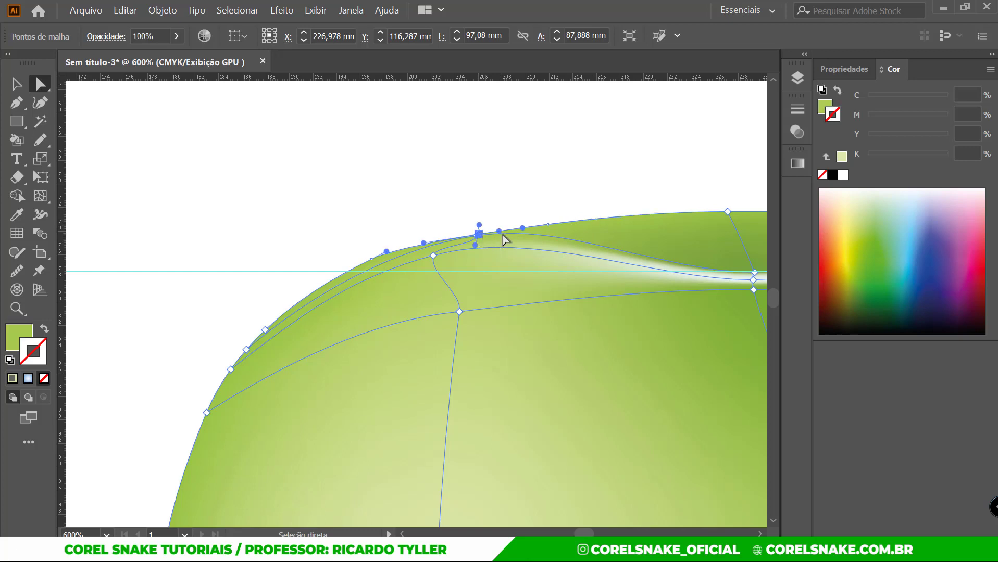
left_click_drag(523, 227, 581, 212)
key("ctrl+z")
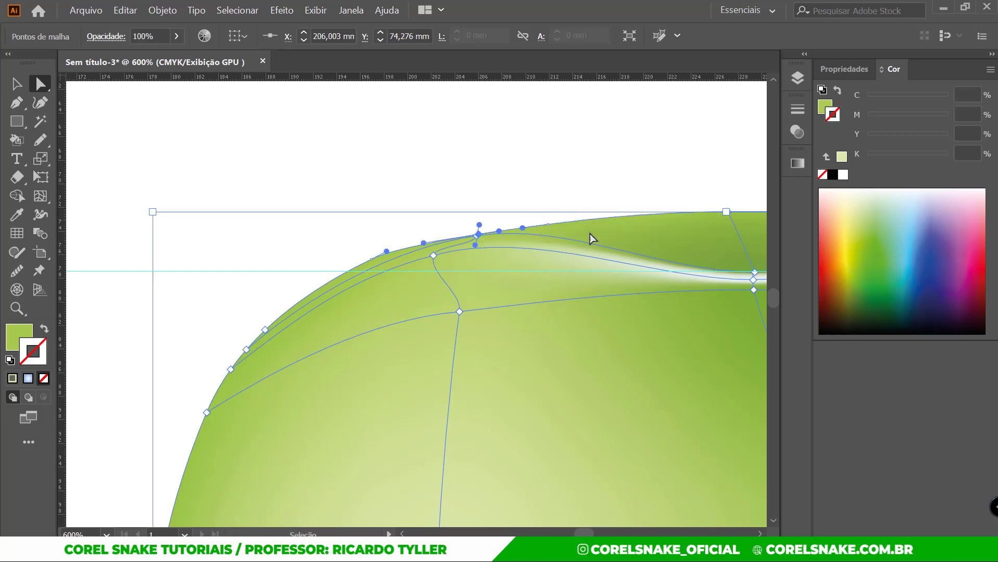
Check the mesh points around the cavity and left shoulder, then deselect to review the apple.
left_click(754, 273)
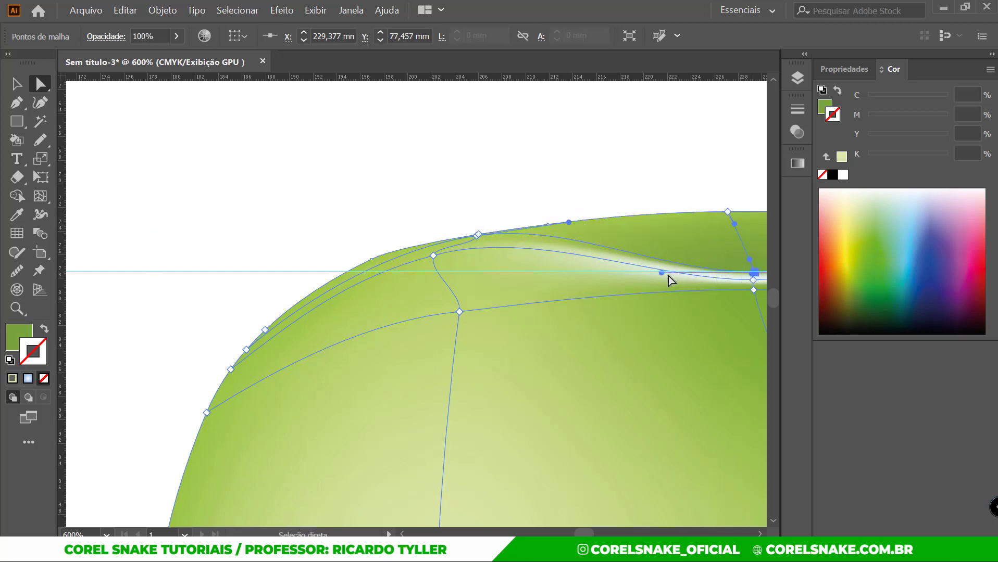
left_click(476, 236)
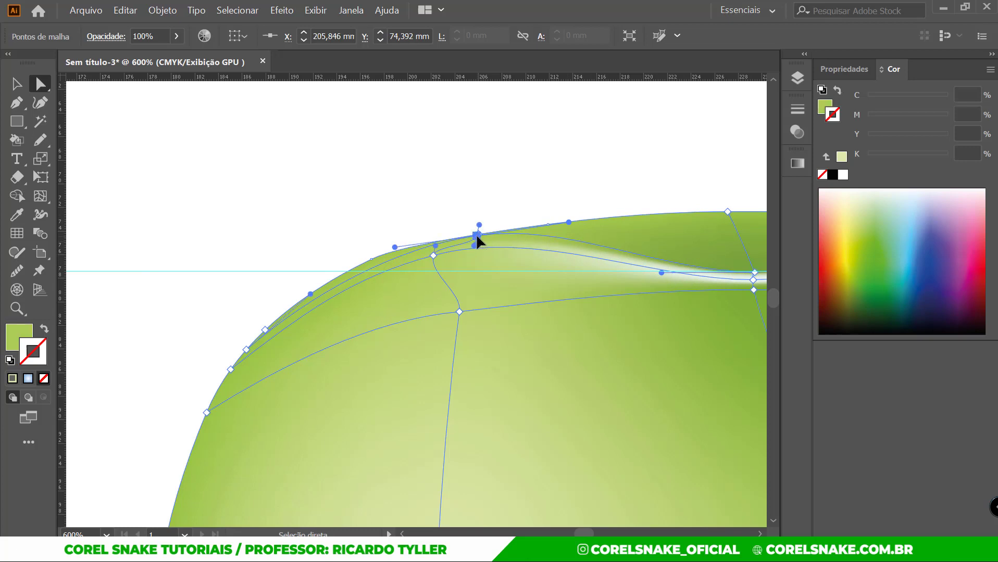
left_click(433, 255)
left_click(459, 312)
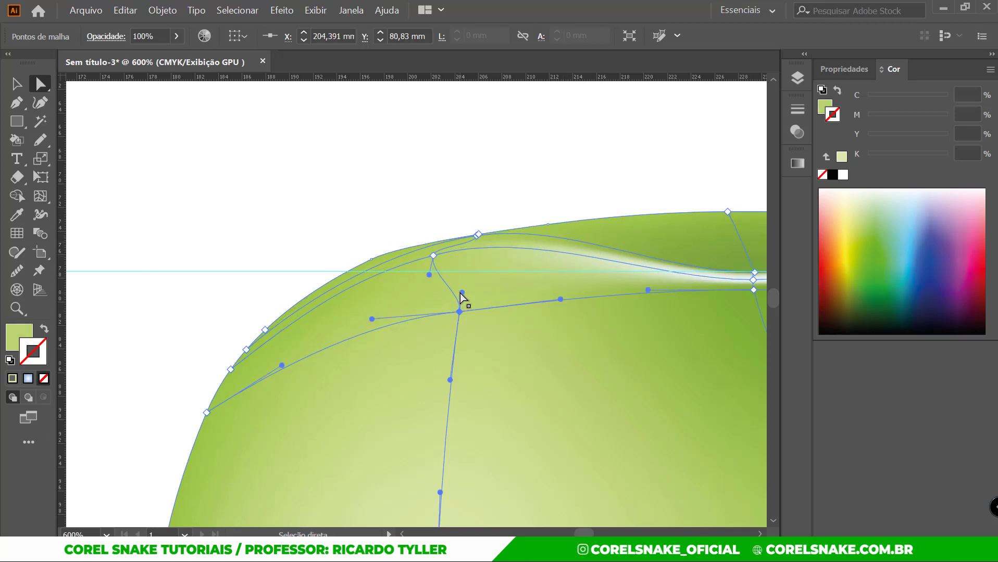
scroll(487, 265, "down", 3)
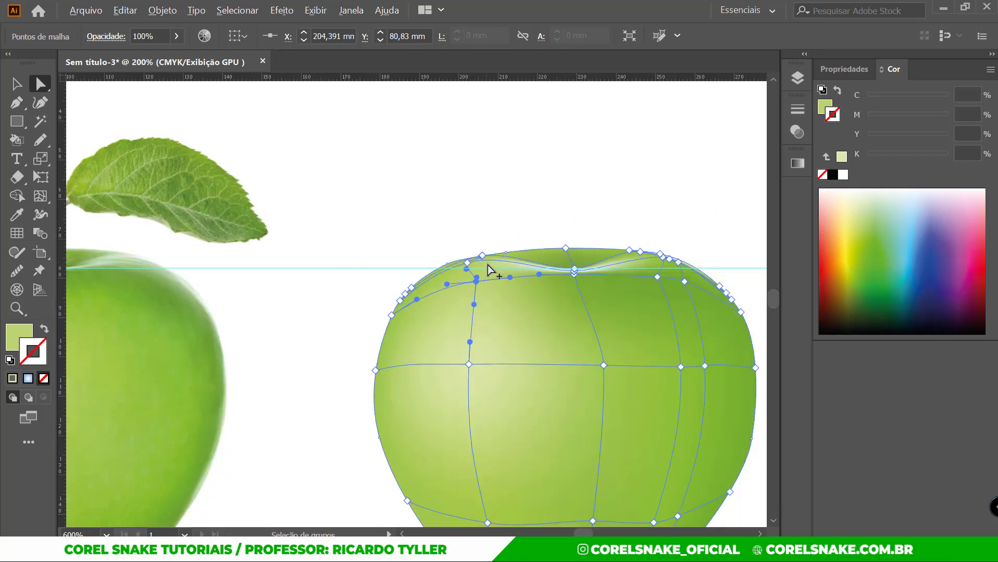
scroll(591, 259, "down", 2)
left_click(321, 163)
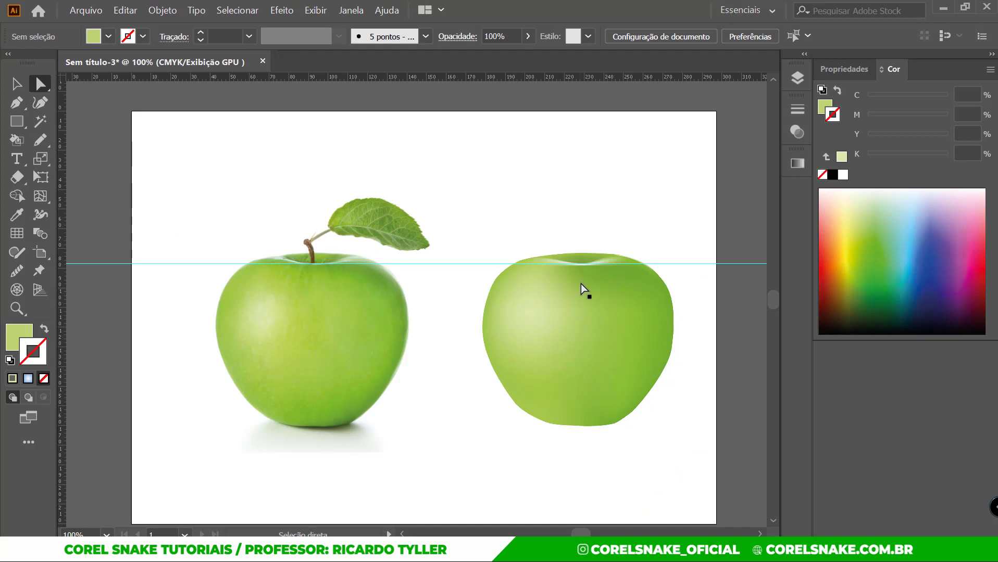
Zoom in on the mesh apple's top dimple and select mesh points there.
scroll(581, 284, "up", 3)
left_click(570, 273)
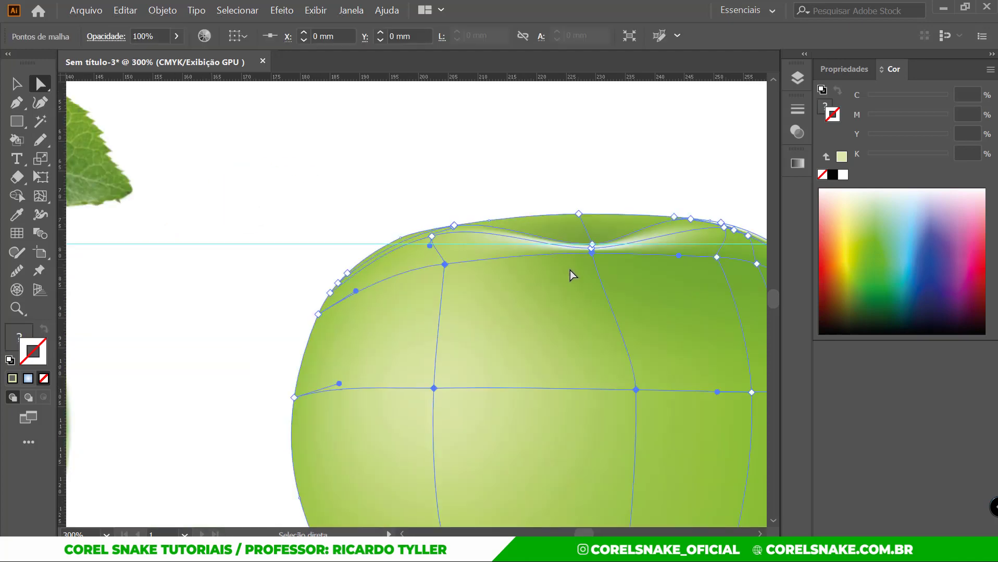
left_click(445, 265)
scroll(552, 304, "down", 3)
scroll(261, 290, "up", 2)
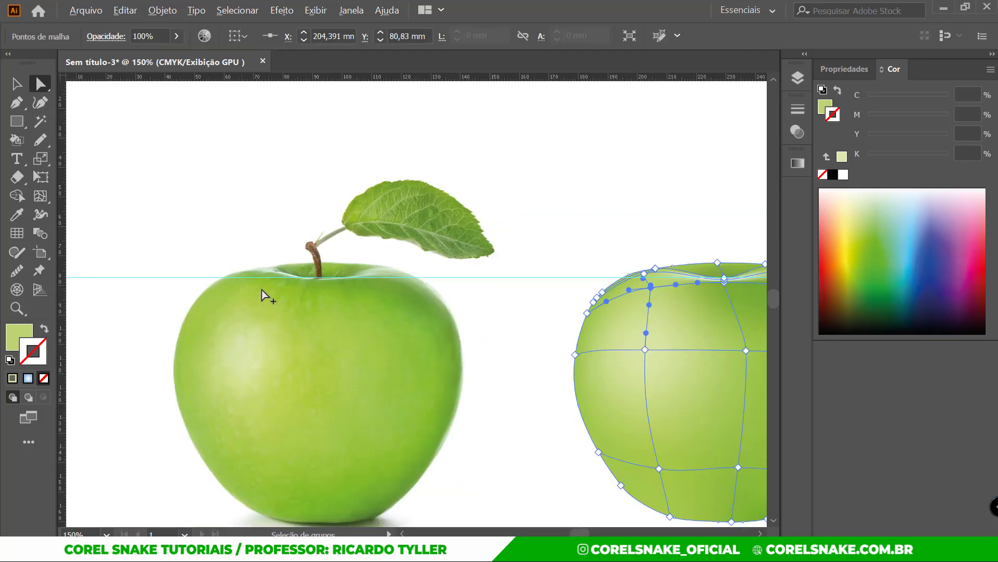
scroll(397, 288, "down", 2)
scroll(516, 298, "up", 3)
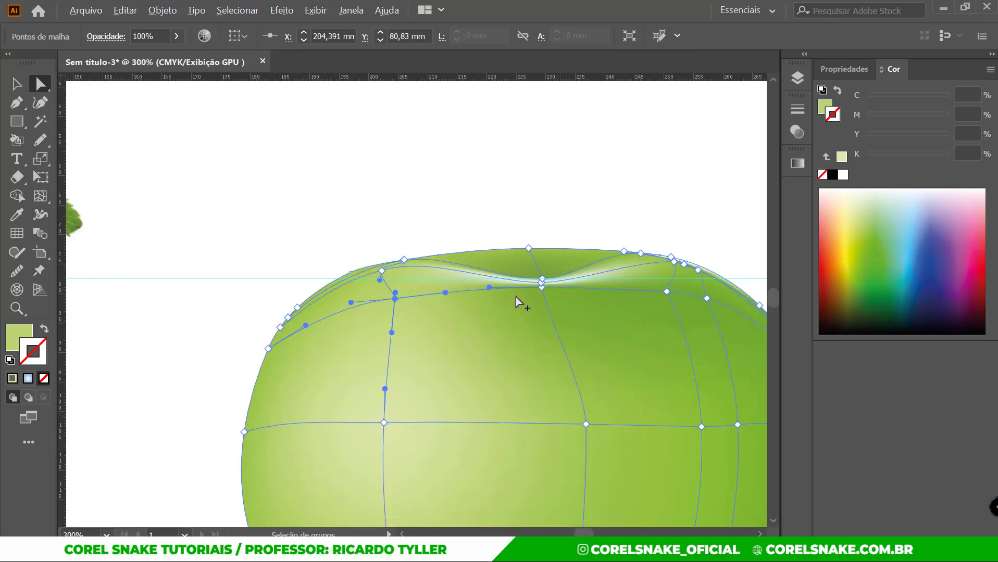
scroll(451, 299, "up", 2)
scroll(453, 307, "down", 5)
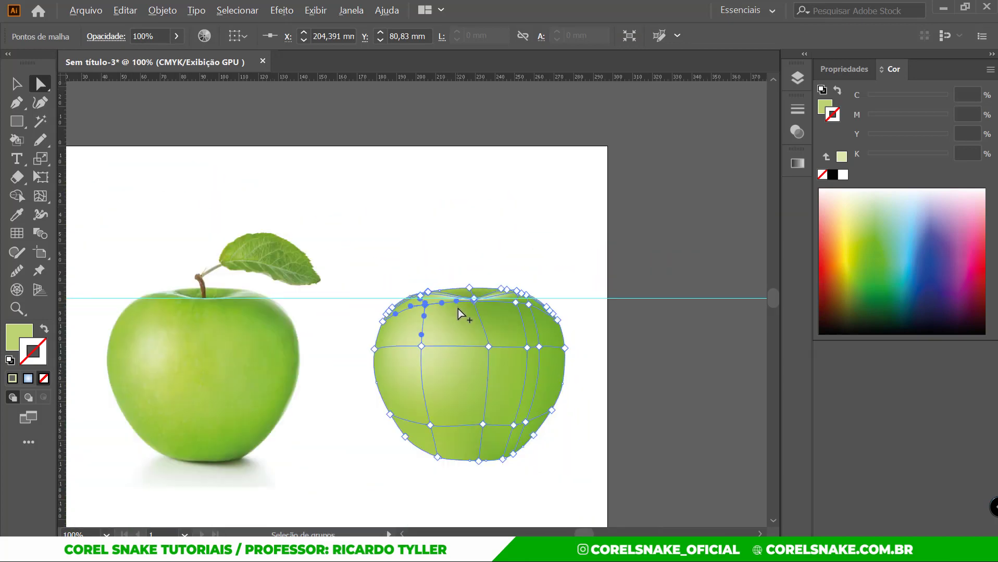
scroll(484, 313, "up", 3)
scroll(488, 262, "up", 2)
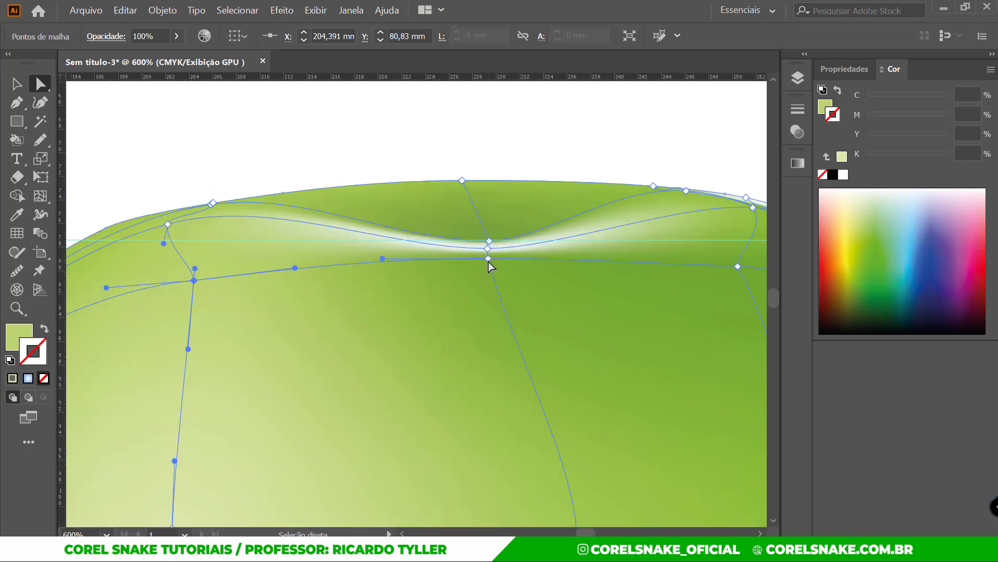
left_click(487, 256)
scroll(515, 320, "down", 3)
scroll(323, 319, "down", 2)
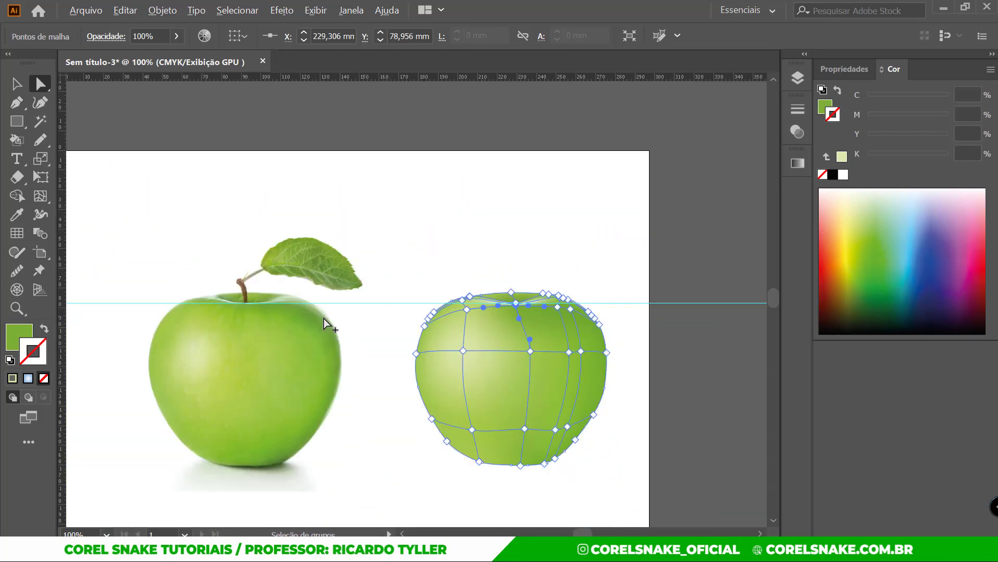
scroll(328, 317, "up", 2)
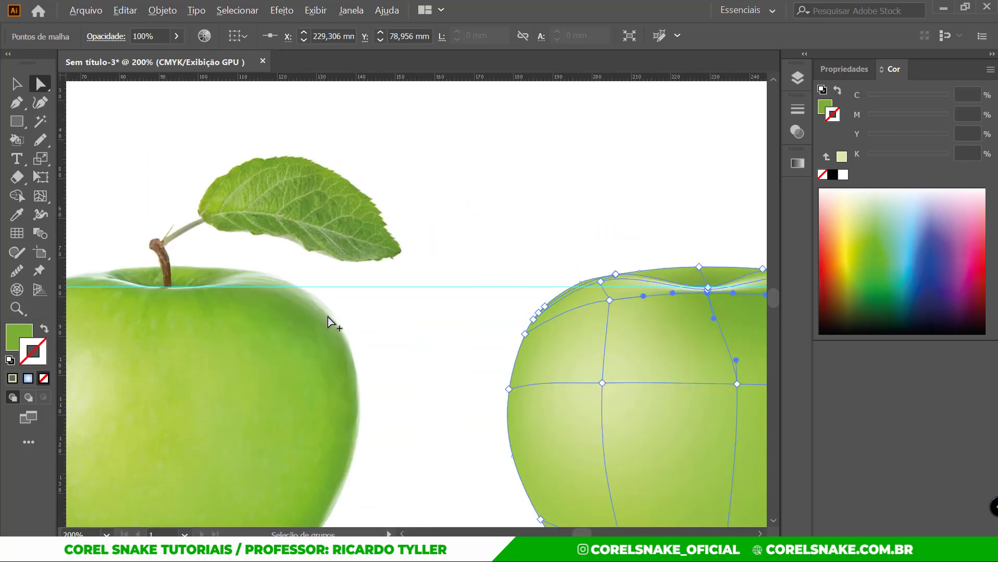
Reselect the mesh apple with the Direct Selection tool, ready for point editing.
left_click(17, 214)
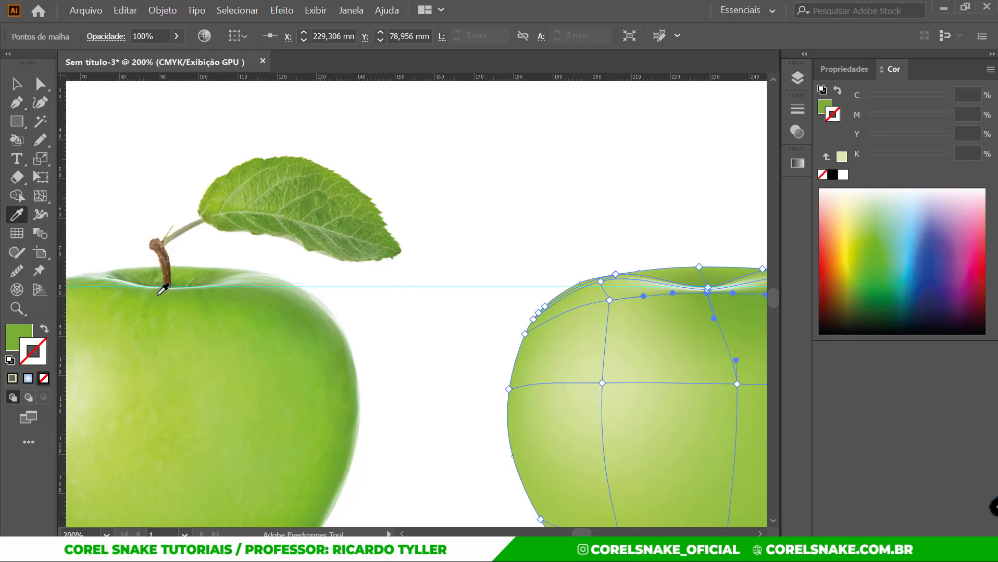
scroll(267, 245, "down", 1)
left_click(41, 86)
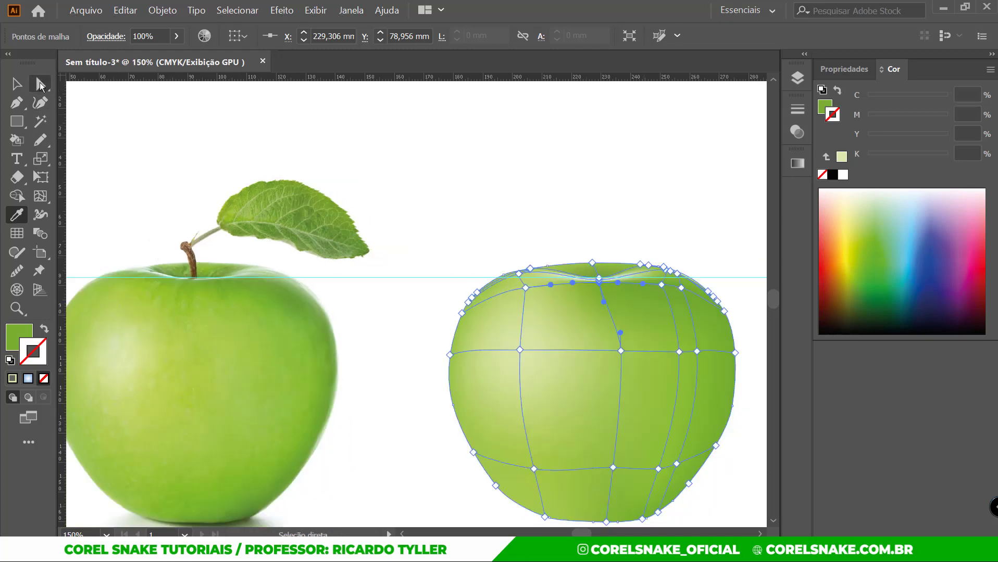
key("v")
left_click(613, 245)
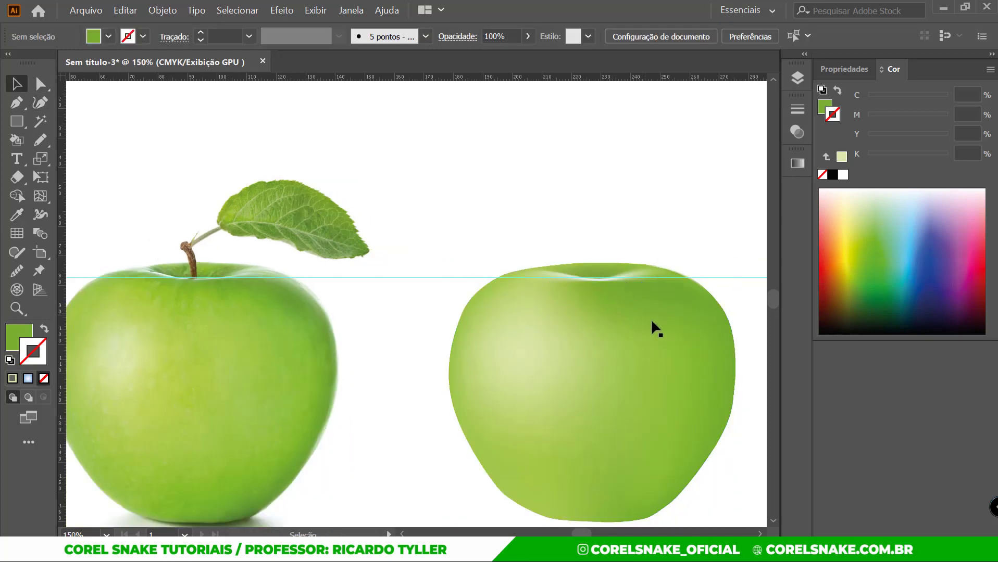
scroll(645, 274, "up", 3)
scroll(573, 291, "up", 1)
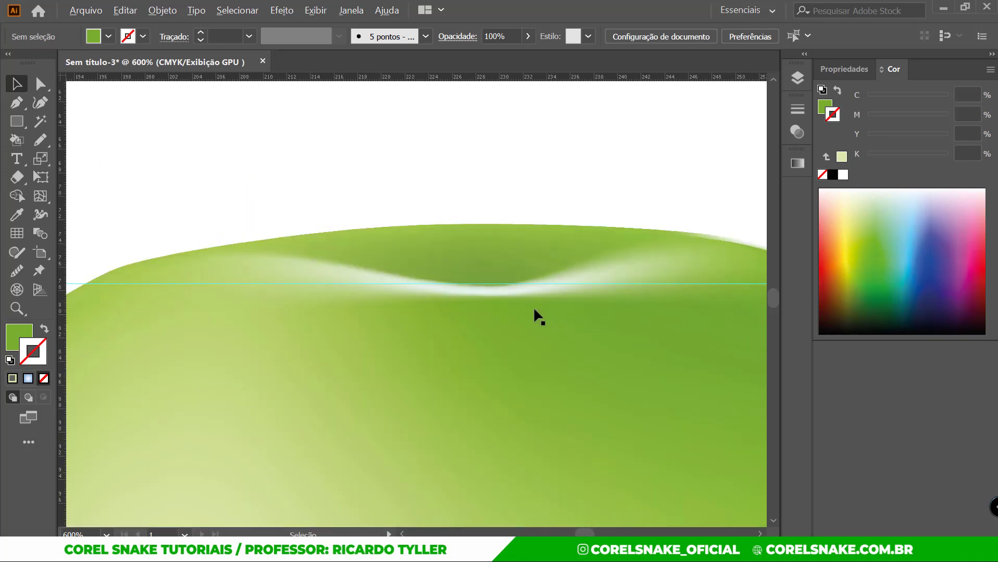
left_click(474, 302)
left_click(40, 88)
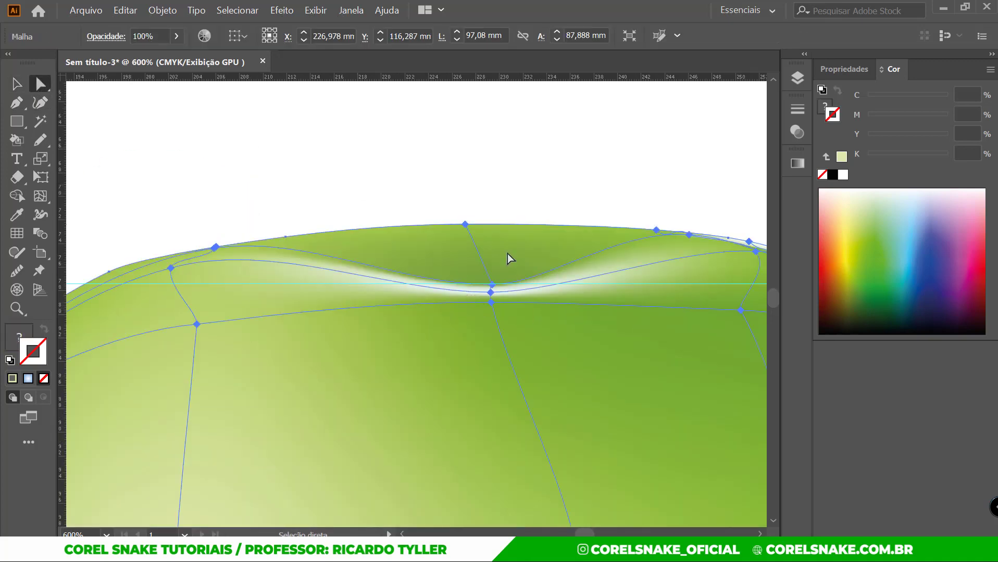
Raise the dimple's central and lower mesh points, then deselect the apple.
scroll(501, 301, "up", 1)
scroll(468, 278, "up", 2)
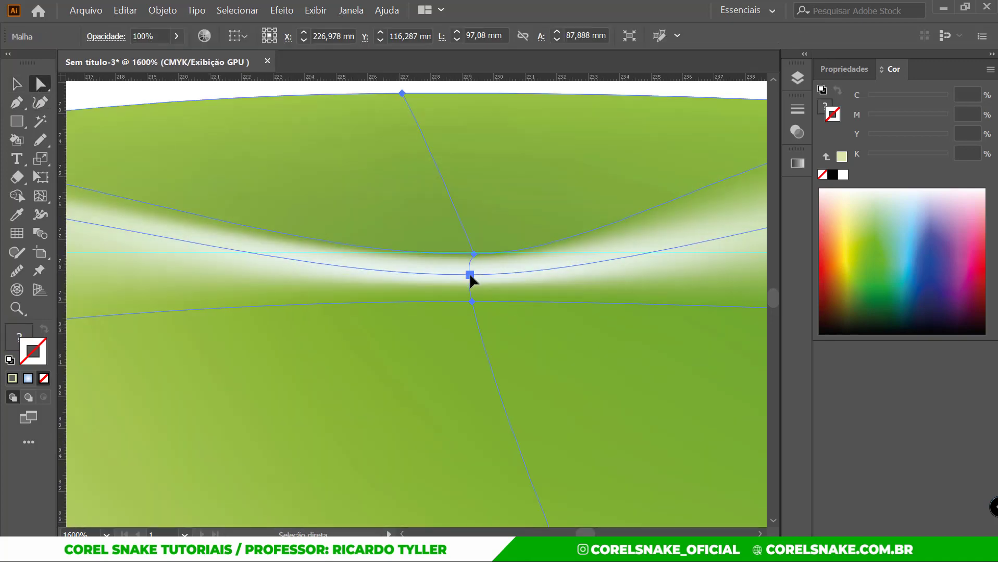
left_click(470, 275)
left_click_drag(470, 274, 469, 265)
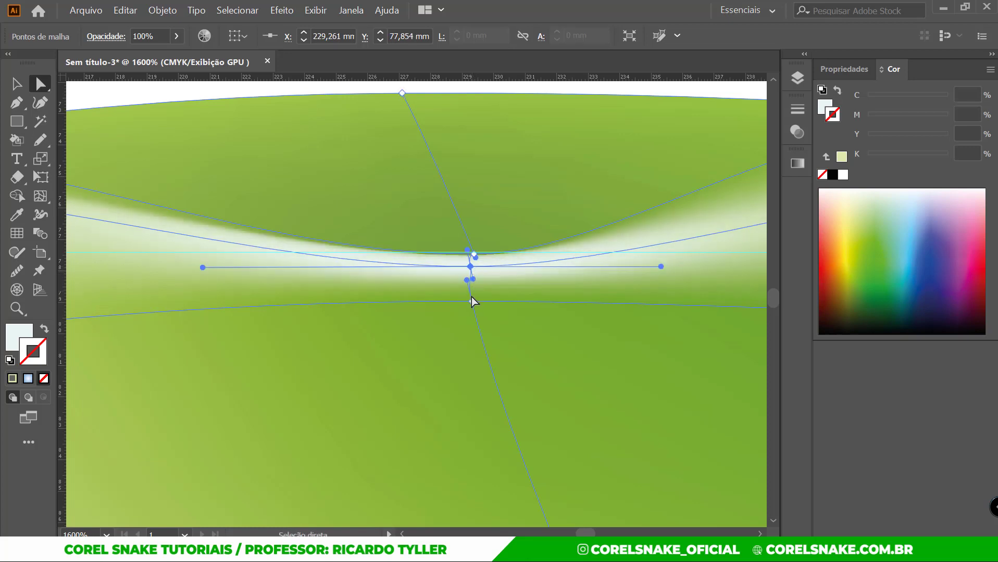
left_click_drag(472, 301, 471, 281)
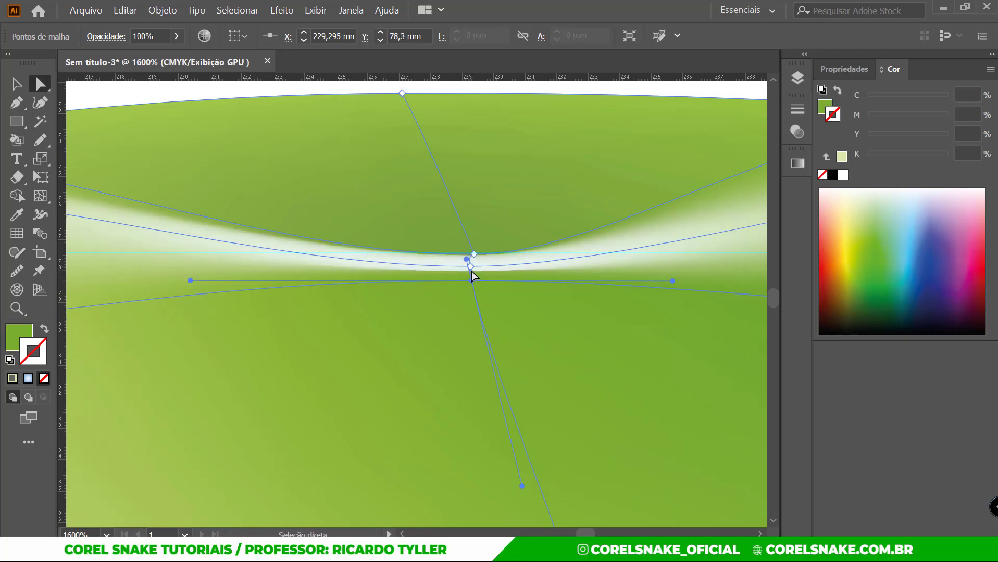
scroll(471, 271, "down", 5)
left_click(471, 205)
scroll(563, 239, "down", 5)
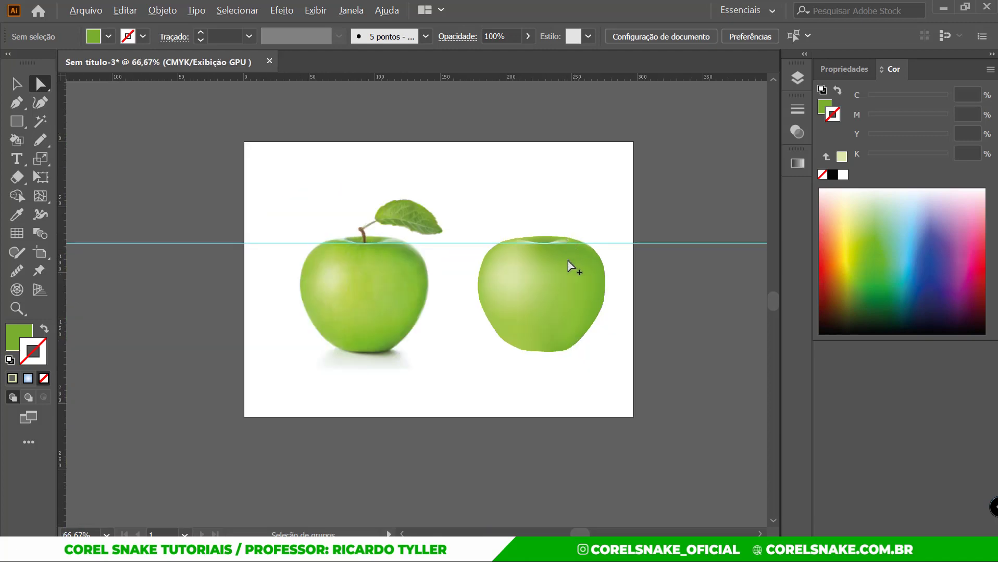
scroll(568, 261, "up", 2)
Lasso-select the mesh points along the apple's right side.
key("v")
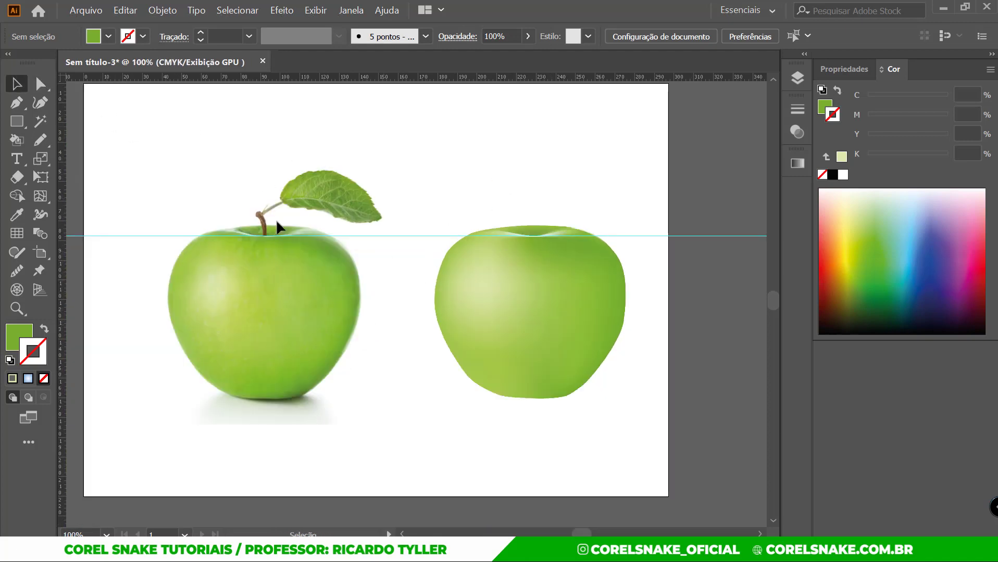
left_click(610, 304)
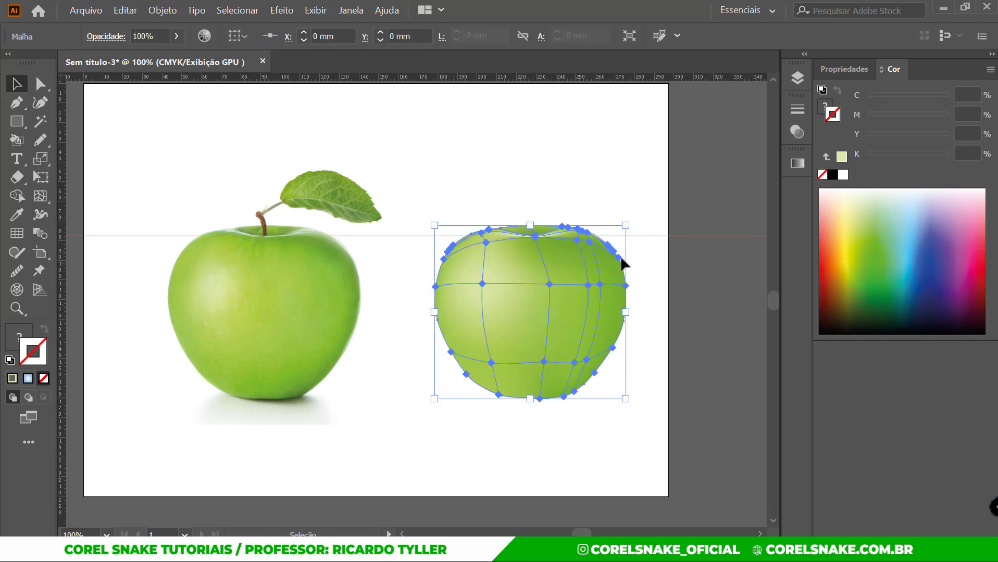
left_click(38, 87)
left_click_drag(39, 86, 78, 122)
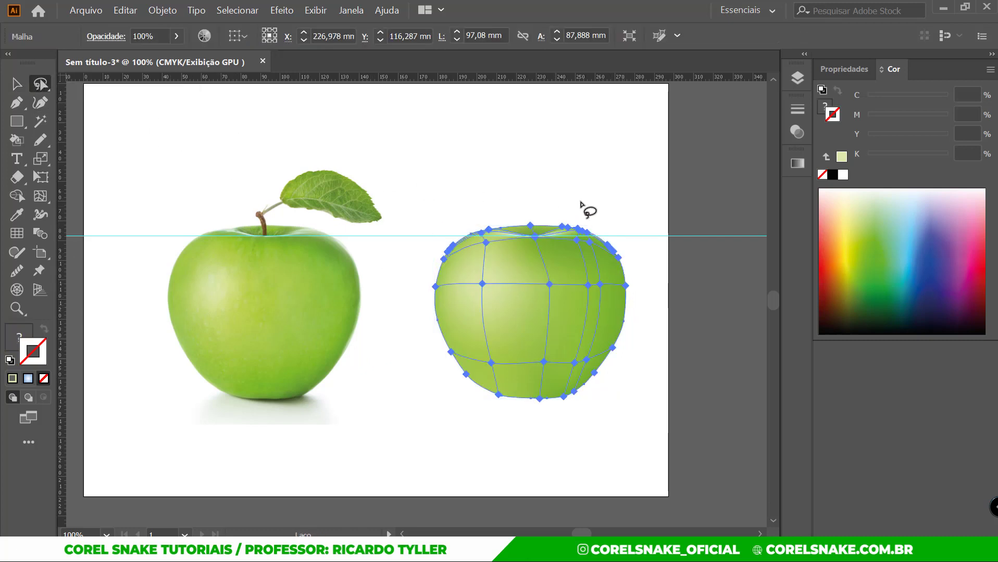
left_click(621, 245)
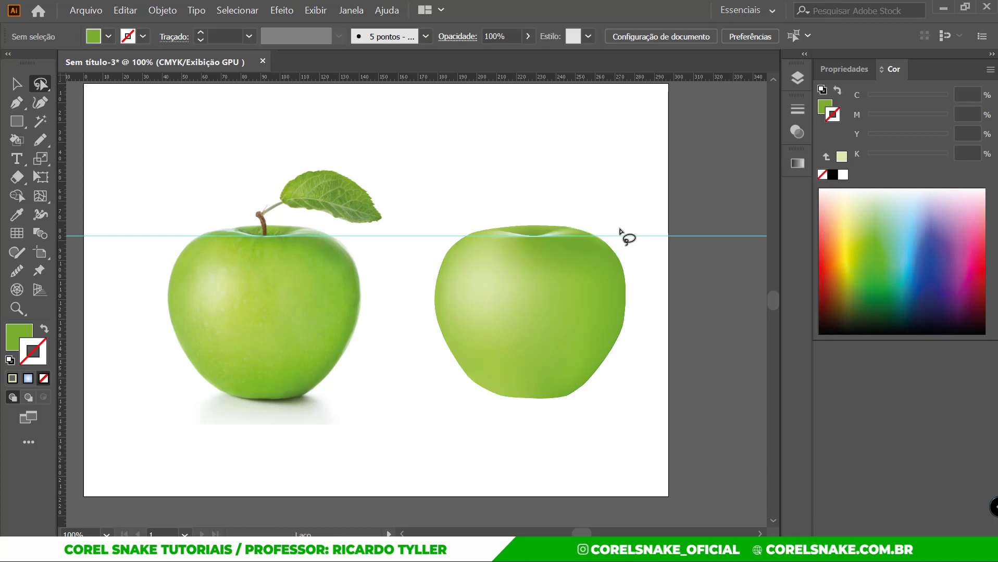
scroll(635, 281, "down", 1)
scroll(634, 289, "up", 1)
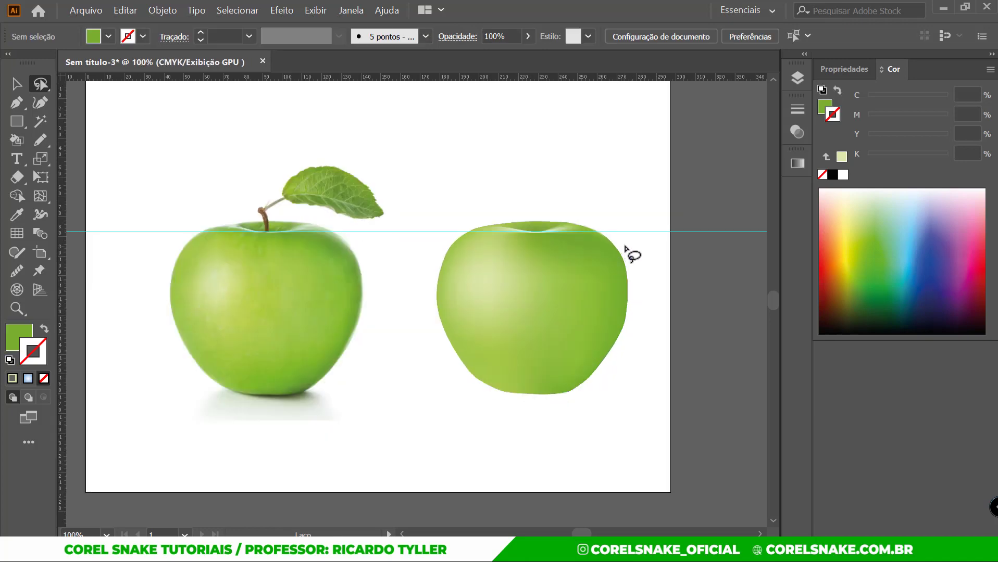
mouse_move(625, 246)
left_mouse_down()
mouse_move(556, 384)
mouse_move(557, 418)
left_mouse_up()
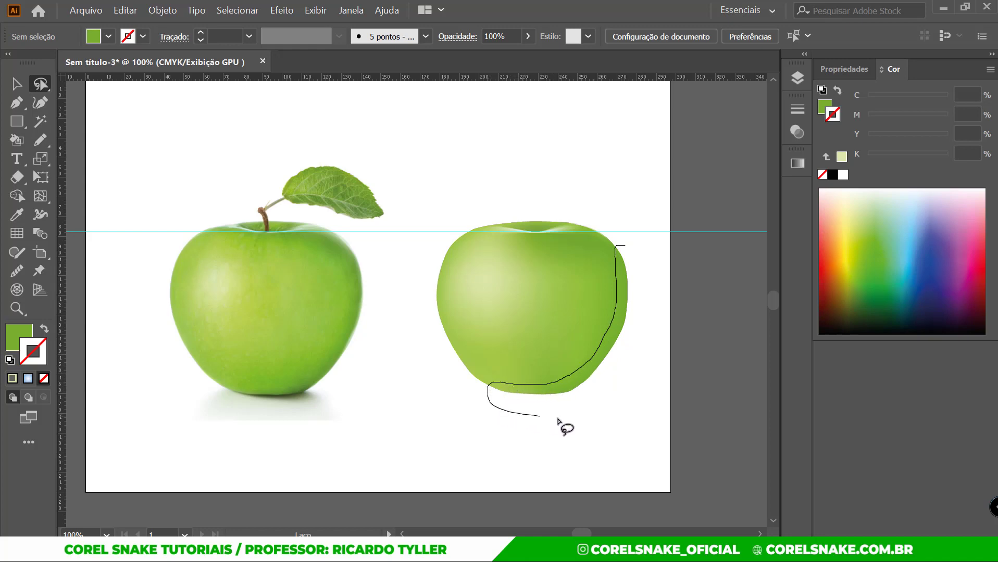
left_click_drag(557, 419, 631, 246)
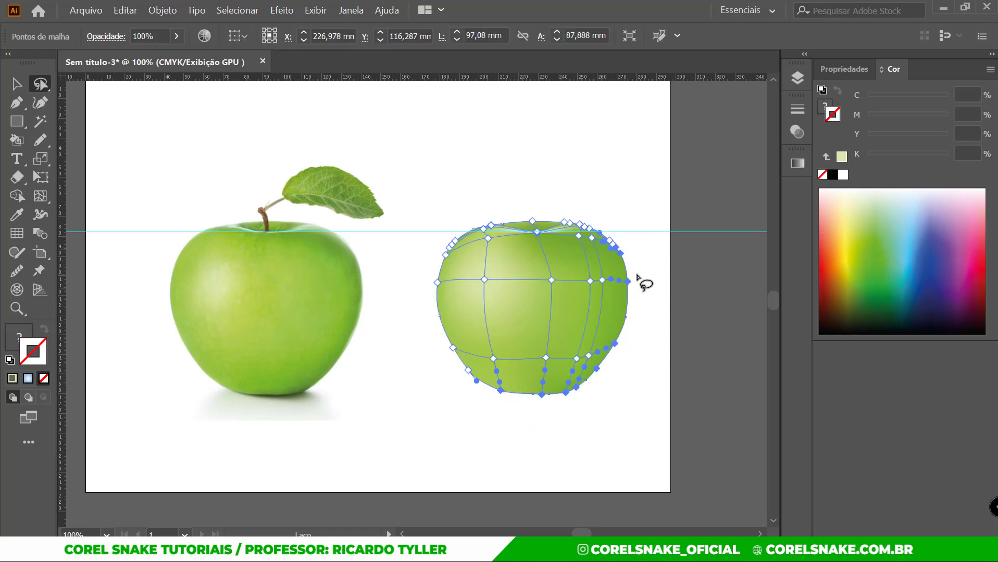
Sample the reference apple's green into the selected right-side mesh points.
left_click(18, 215)
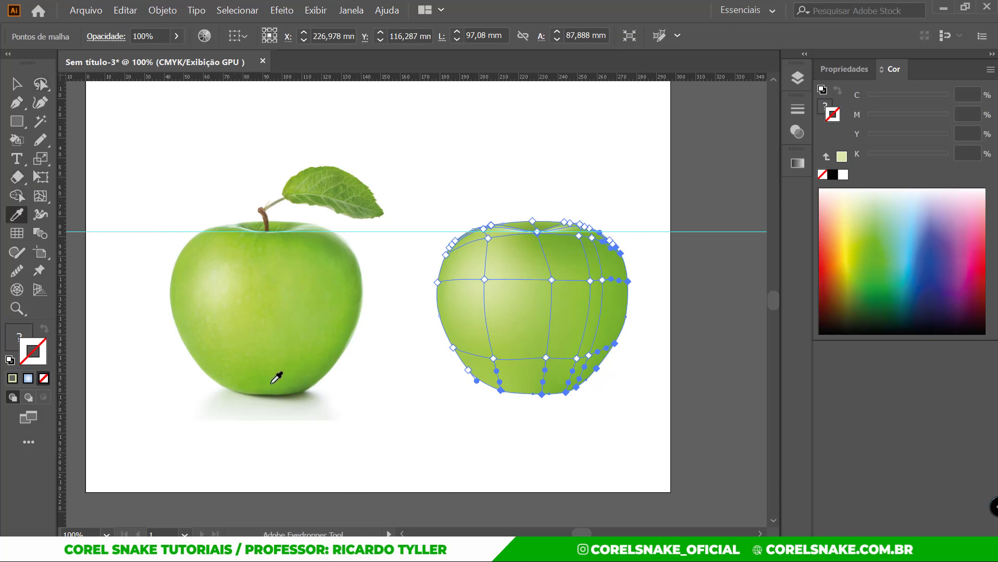
left_click(316, 377)
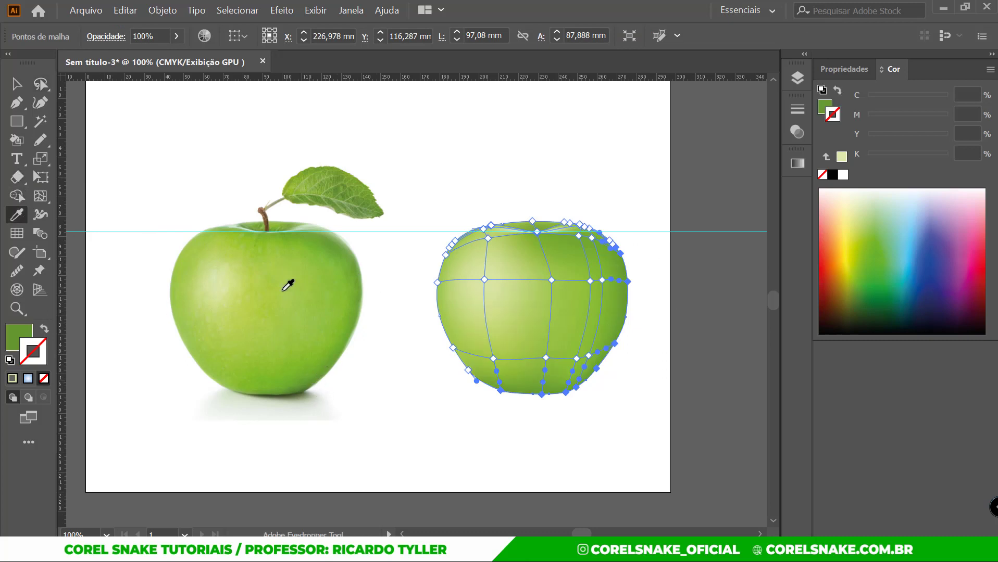
key("v")
left_click(155, 137)
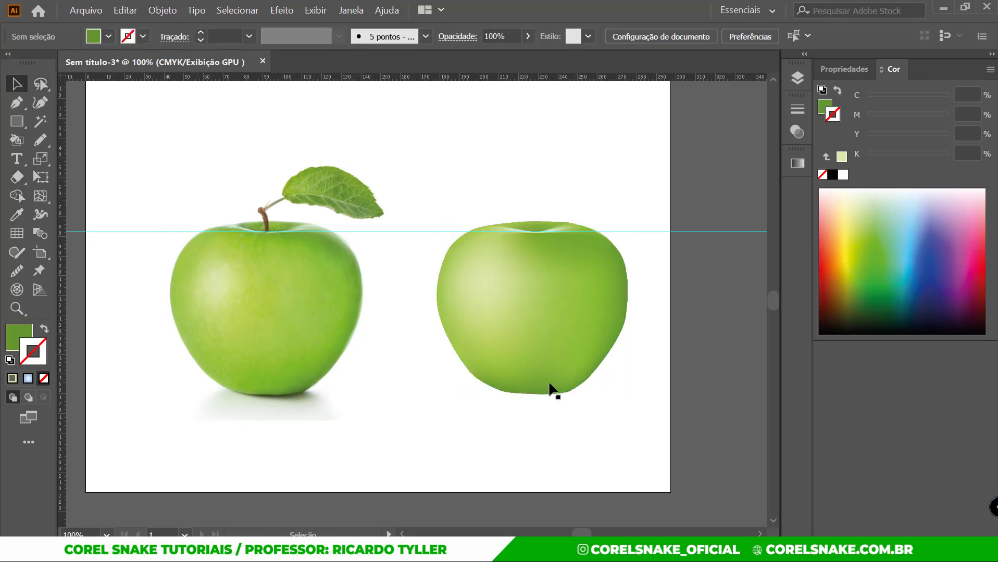
Reposition the lower-right edge mesh point to smooth the curve, then deselect.
left_click(41, 85)
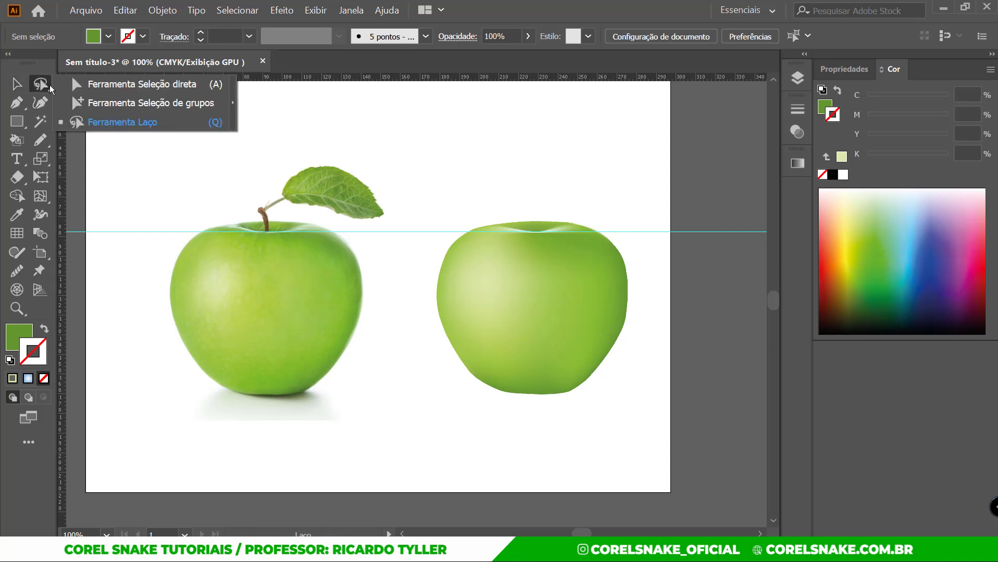
left_click(72, 89)
left_click(619, 320)
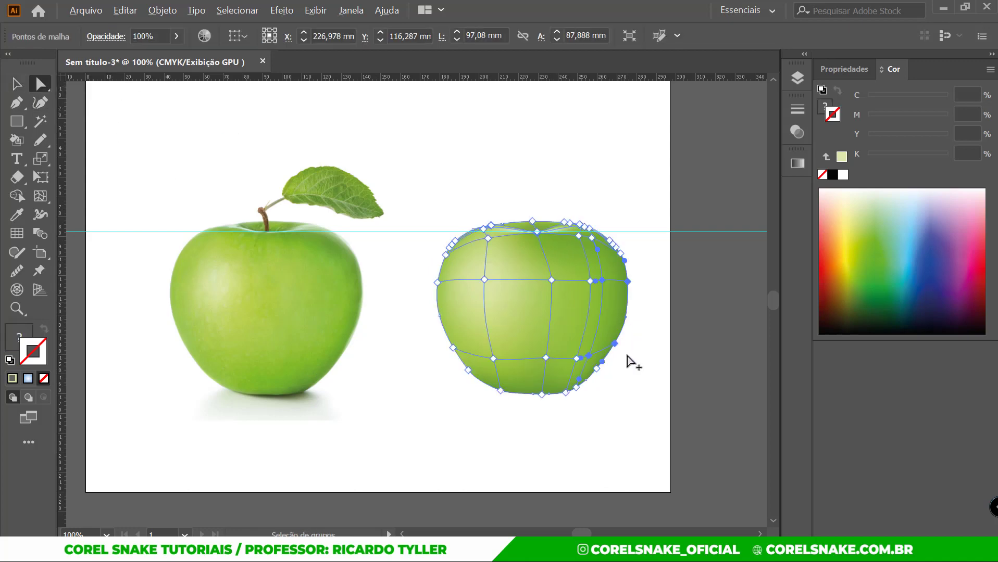
scroll(624, 355, "up", 4)
left_click(576, 312)
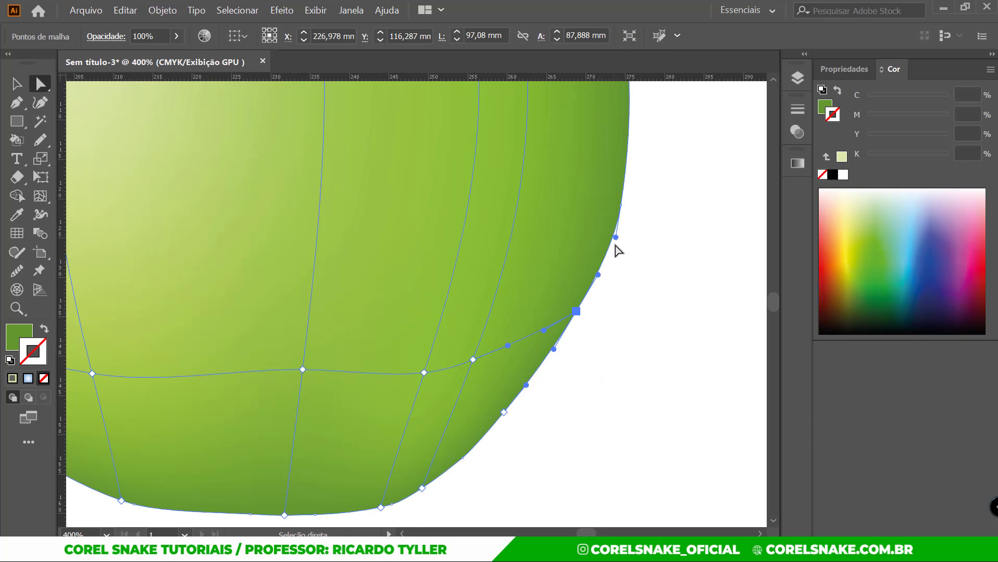
left_click_drag(615, 237, 618, 218)
key("ctrl+z")
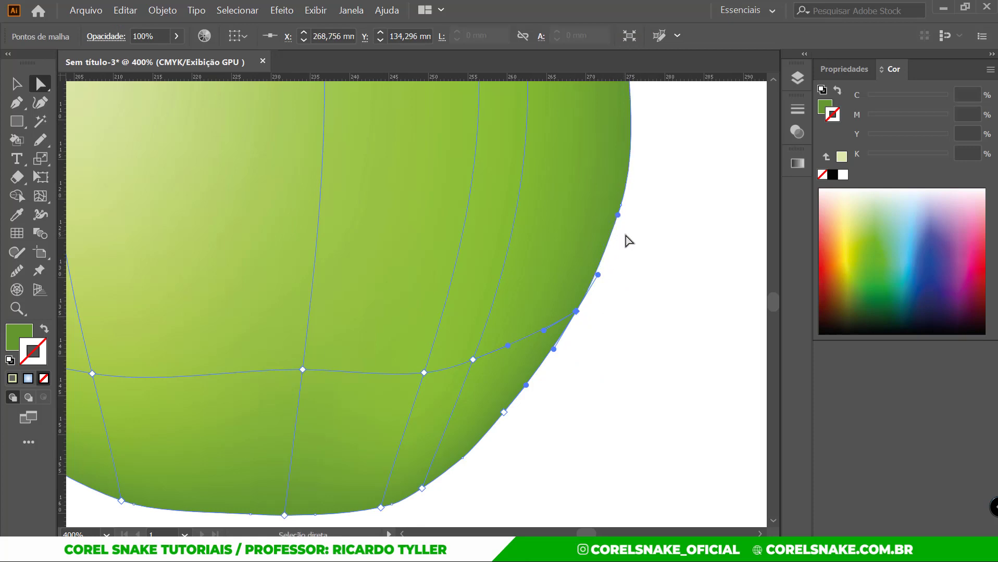
left_click_drag(616, 238, 617, 234)
left_click(628, 240)
scroll(630, 255, "down", 2)
scroll(630, 255, "down", 2)
Move a right-edge mesh point to smooth the apple's outline, then deselect.
scroll(620, 247, "down", 1)
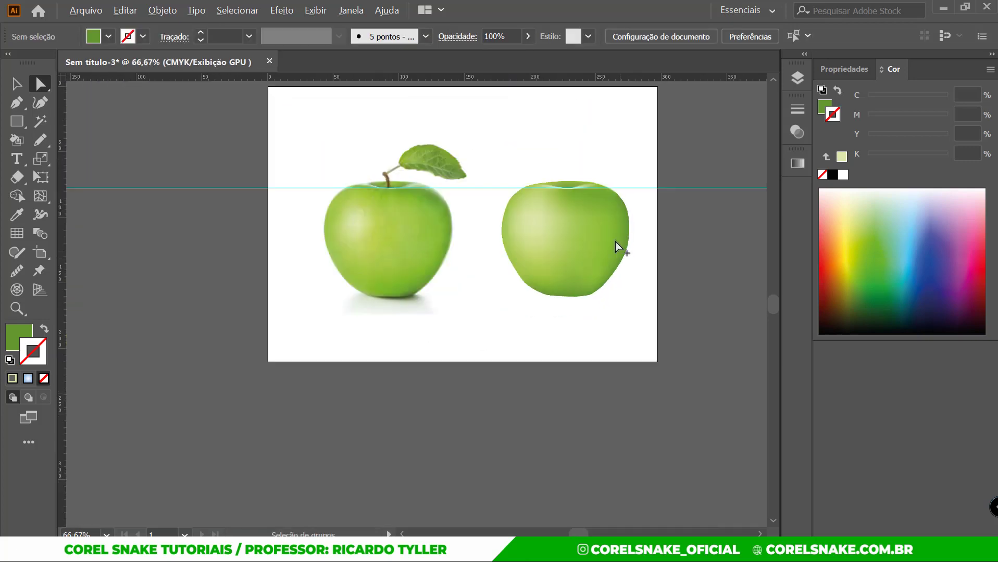
scroll(620, 247, "up", 2)
scroll(661, 263, "down", 1)
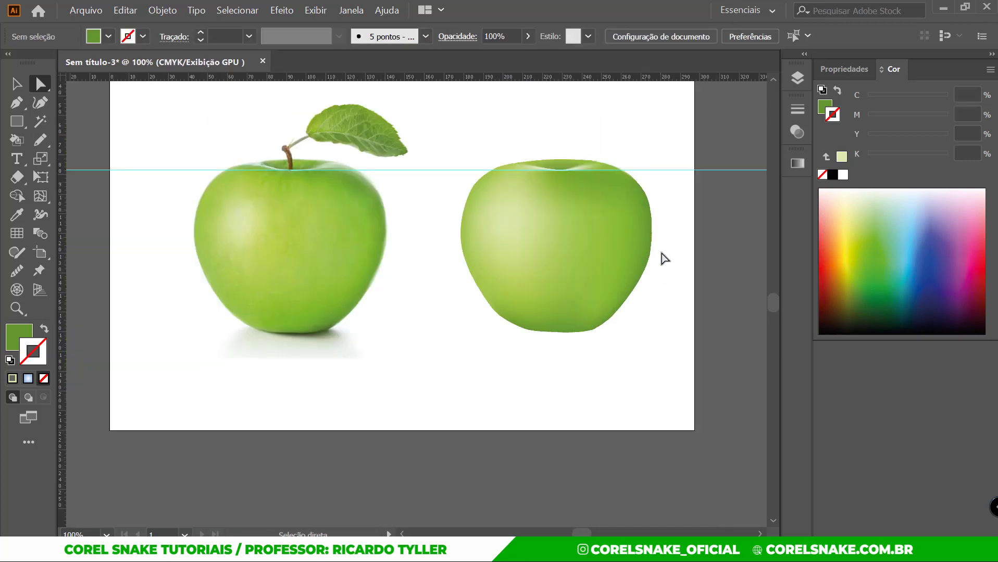
scroll(645, 289, "down", 1)
scroll(659, 265, "up", 1)
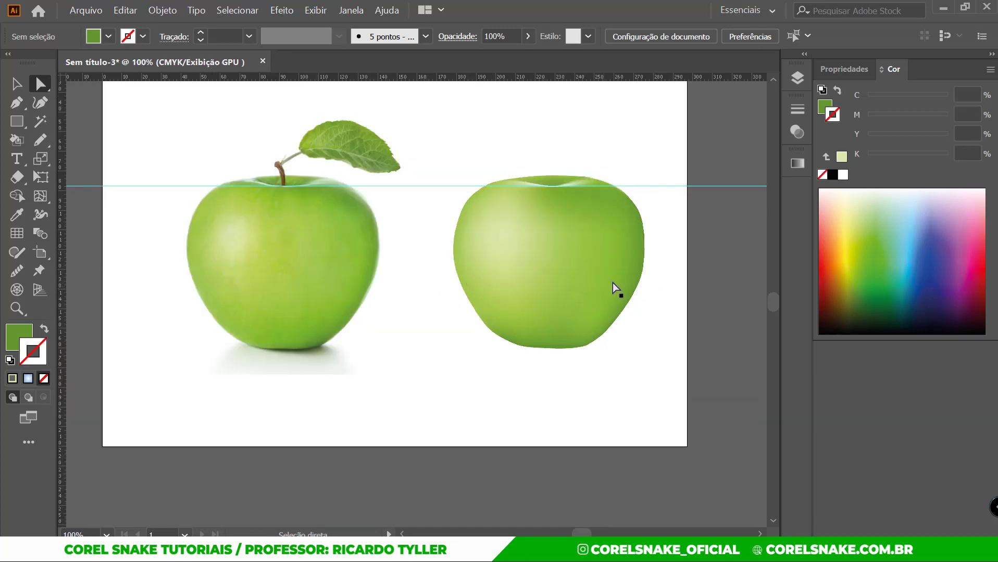
scroll(652, 248, "up", 2)
left_click(638, 292)
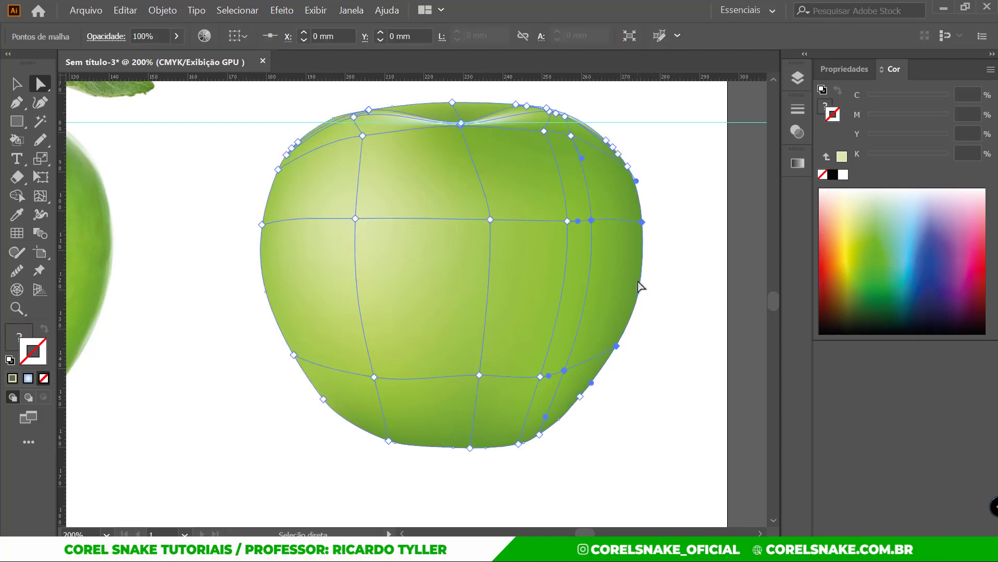
mouse_move(637, 292)
left_mouse_down()
mouse_move(644, 267)
mouse_move(632, 312)
left_mouse_up()
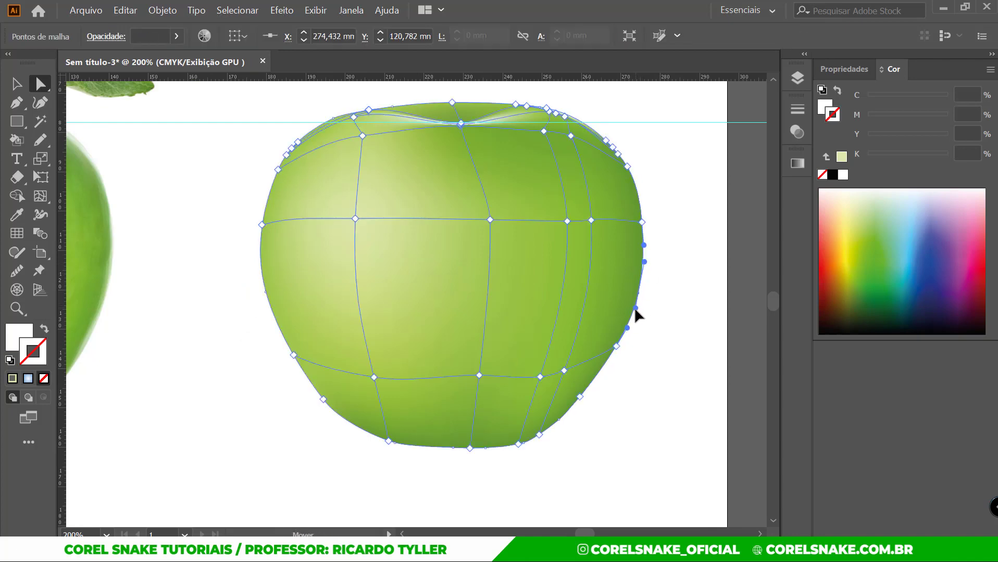
left_click(677, 318)
Zoom around to inspect the finished mesh apple against the reference photo.
scroll(666, 310, "down", 2)
scroll(667, 311, "down", 1)
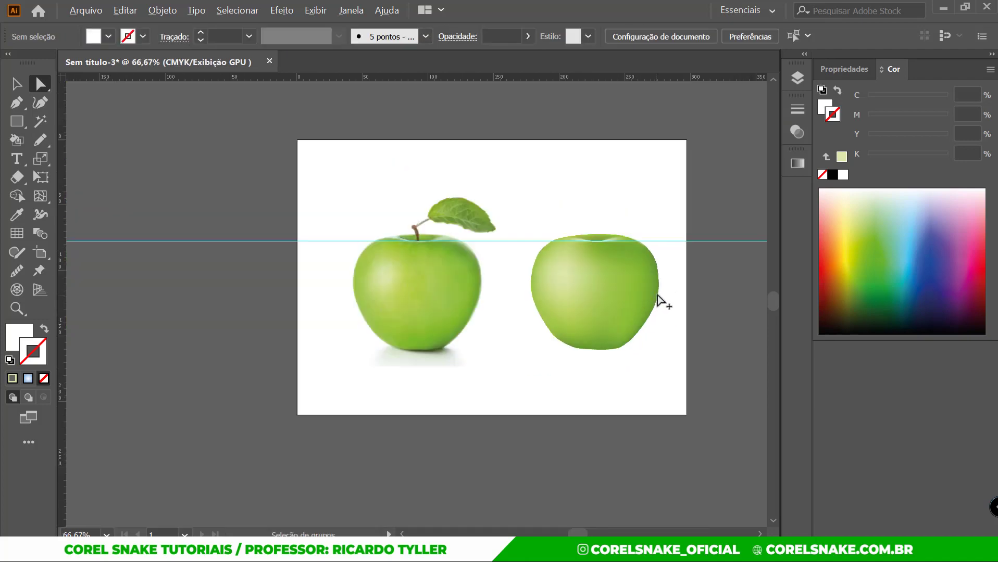
scroll(662, 304, "up", 1)
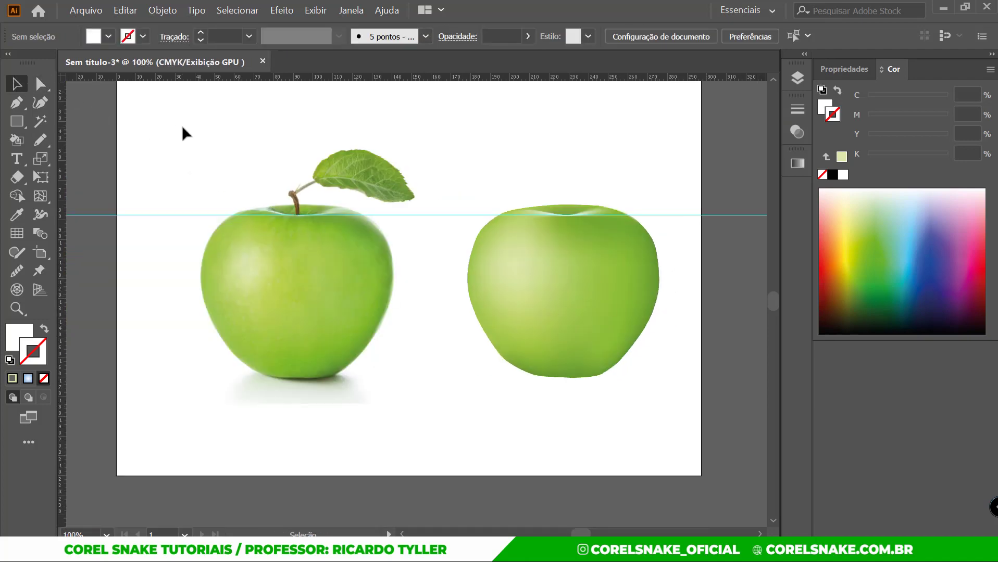
scroll(283, 300, "up", 3)
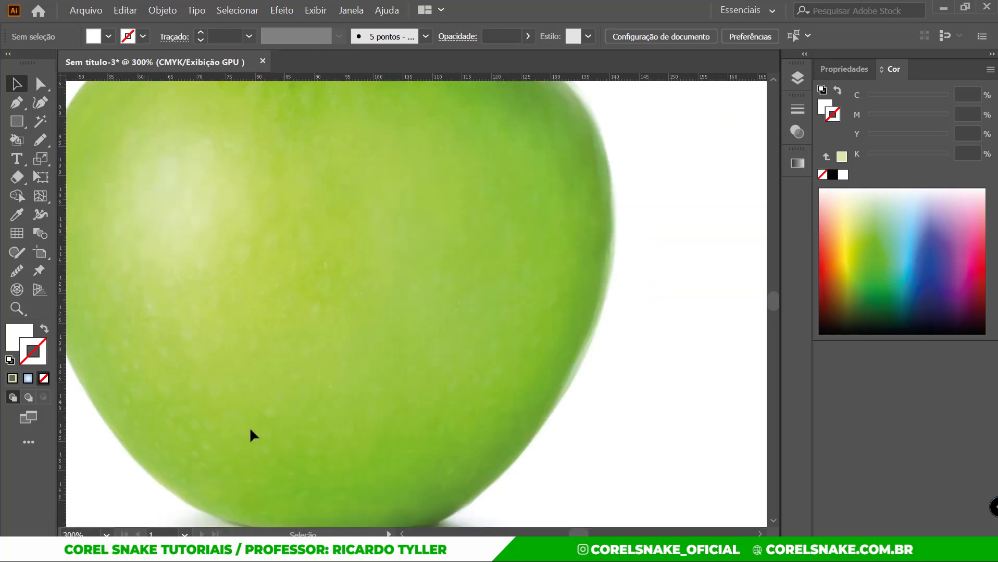
scroll(383, 403, "down", 3)
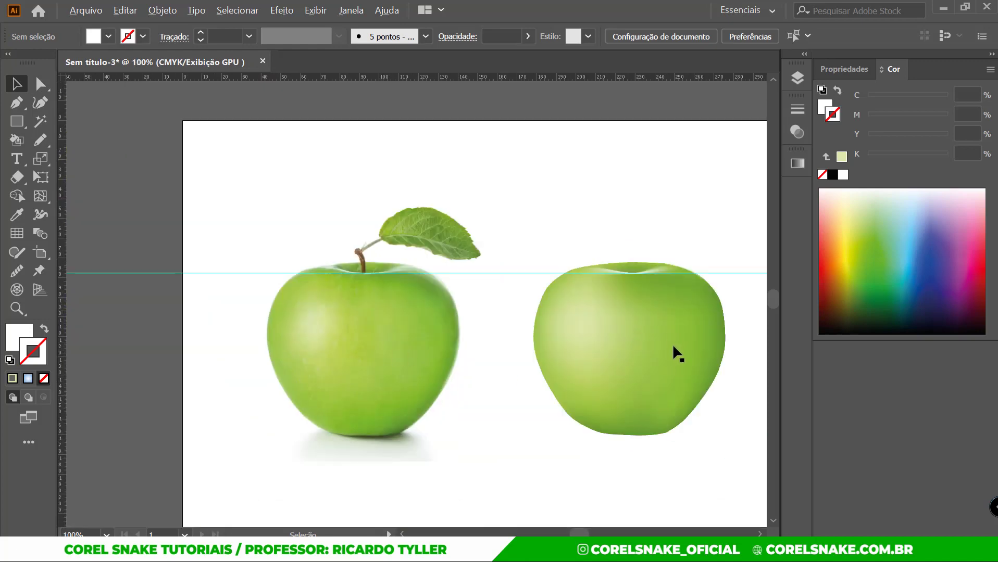
scroll(624, 447, "down", 2)
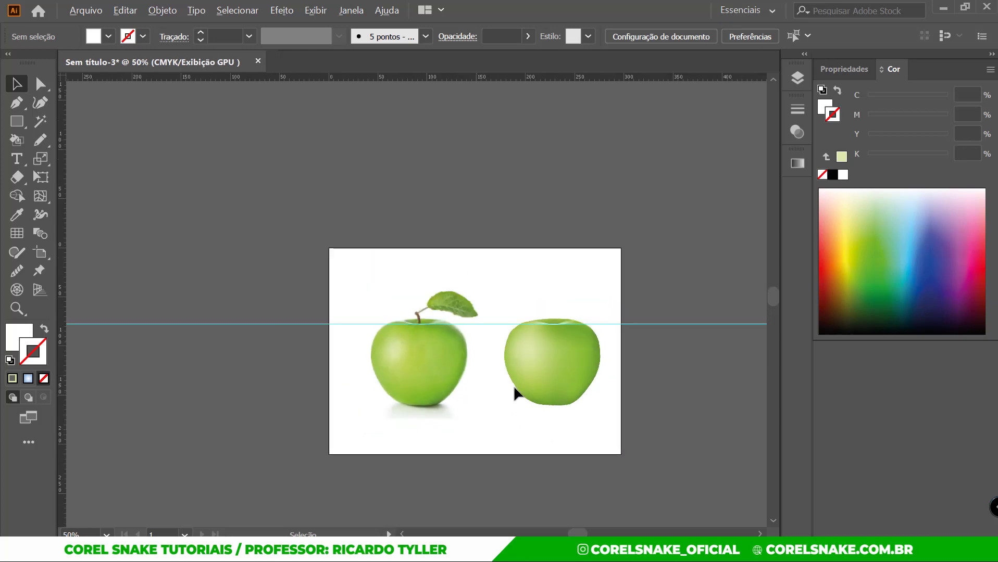
scroll(561, 403, "up", 1)
scroll(563, 400, "up", 1)
scroll(563, 401, "down", 1)
scroll(529, 412, "up", 1)
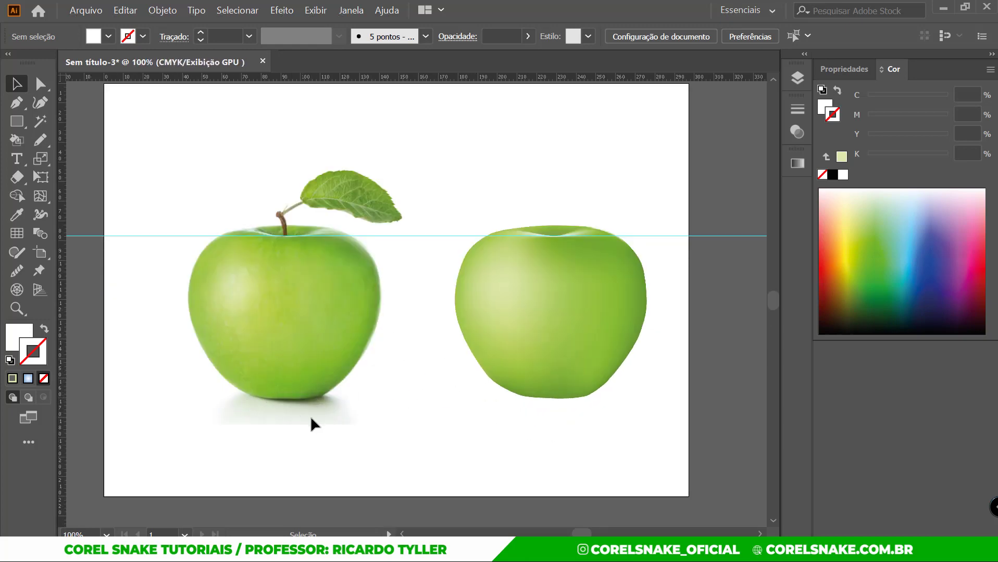
Create layer Camada 2 and drag it below Camada 1 in the Layers panel.
left_click(796, 77)
key("ctrl+l")
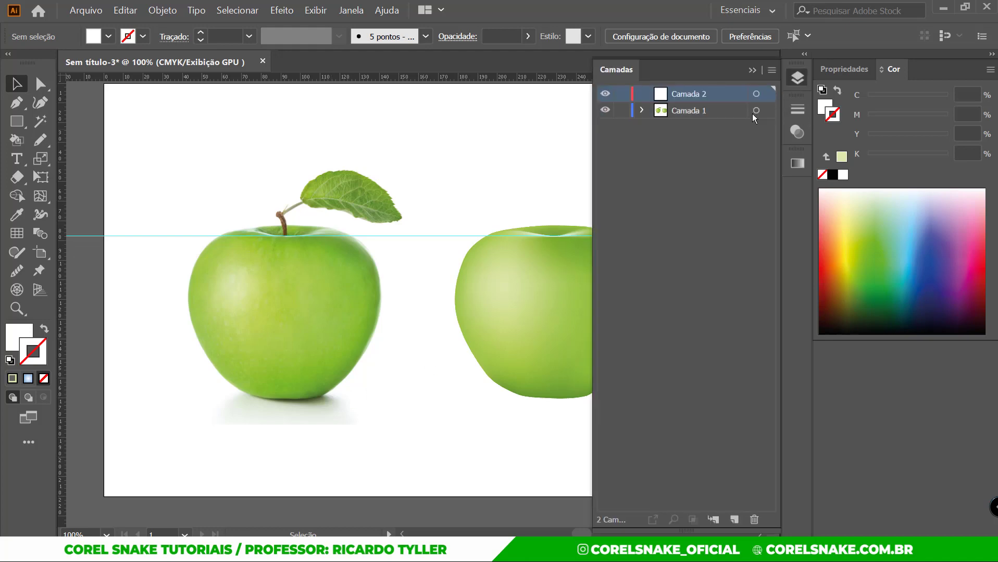
left_click_drag(681, 97, 688, 115)
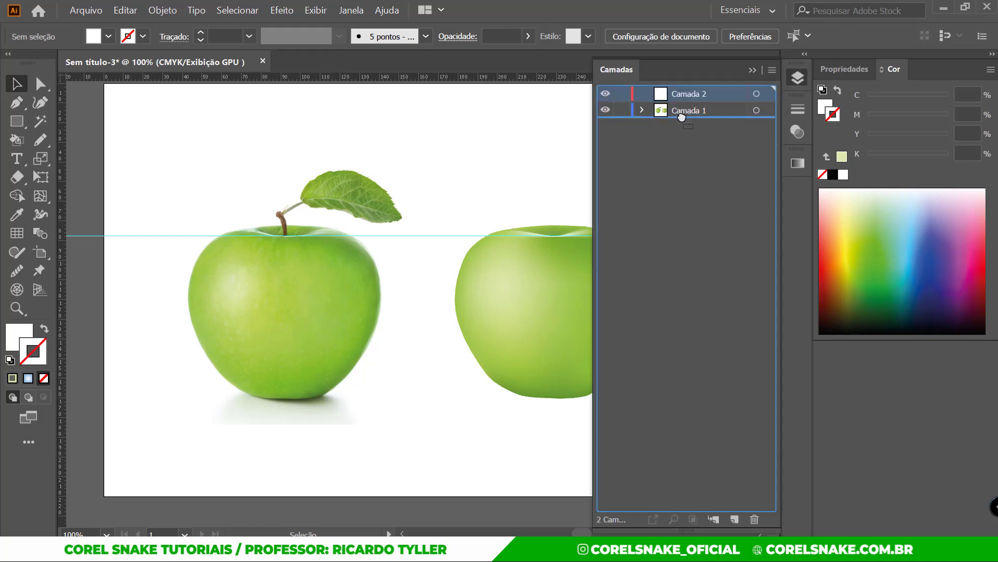
left_click(796, 78)
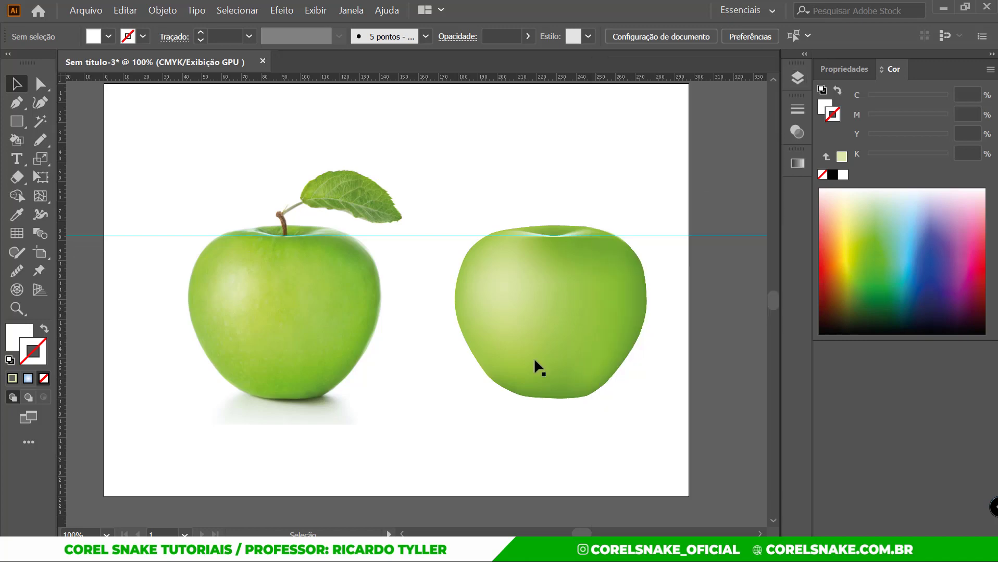
scroll(296, 401, "up", 4)
scroll(272, 405, "up", 2)
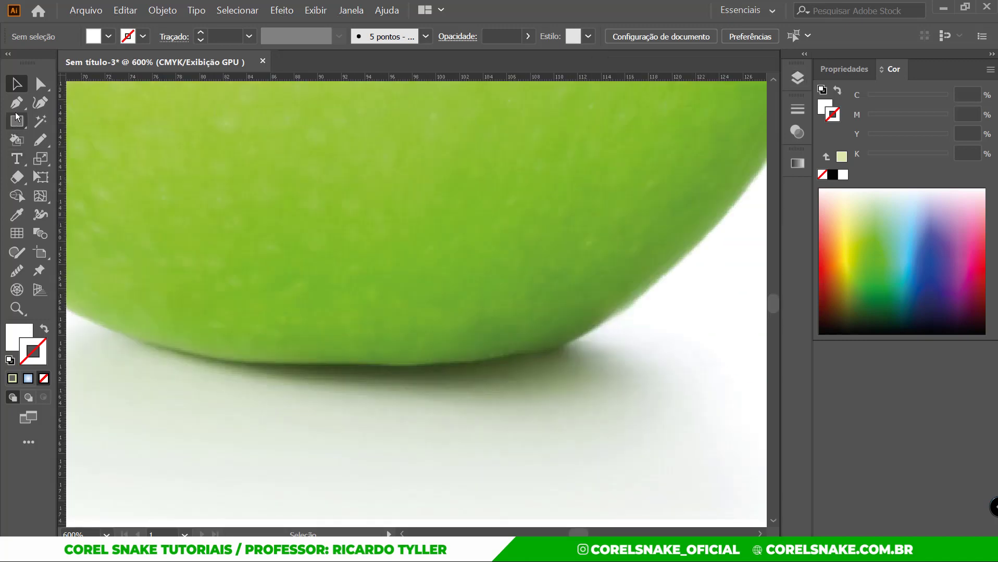
Trace a closed shadow outline with the Pen tool along the apple's base.
key("p")
left_click(138, 335)
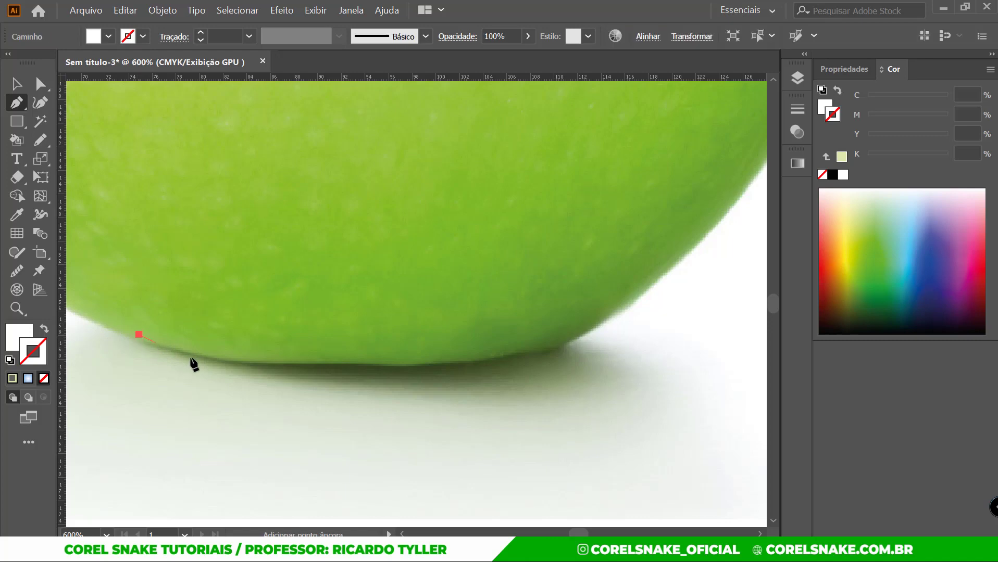
left_click_drag(326, 379, 457, 389)
left_click_drag(572, 378, 603, 372)
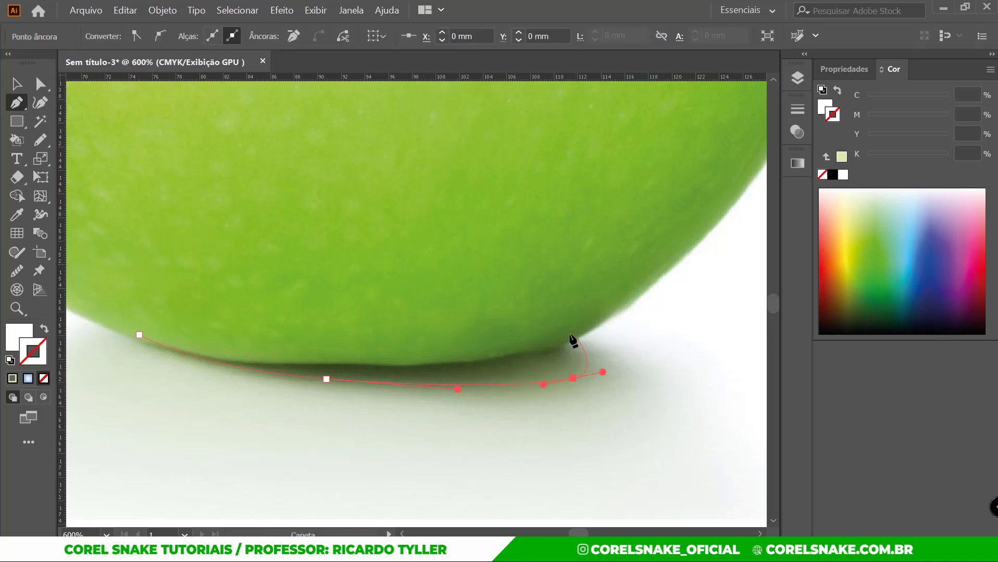
left_click(541, 327)
left_click_drag(533, 331, 511, 321)
left_click(139, 334)
Fill the shadow shape with the photo's dark green shadow colour.
left_click(17, 214)
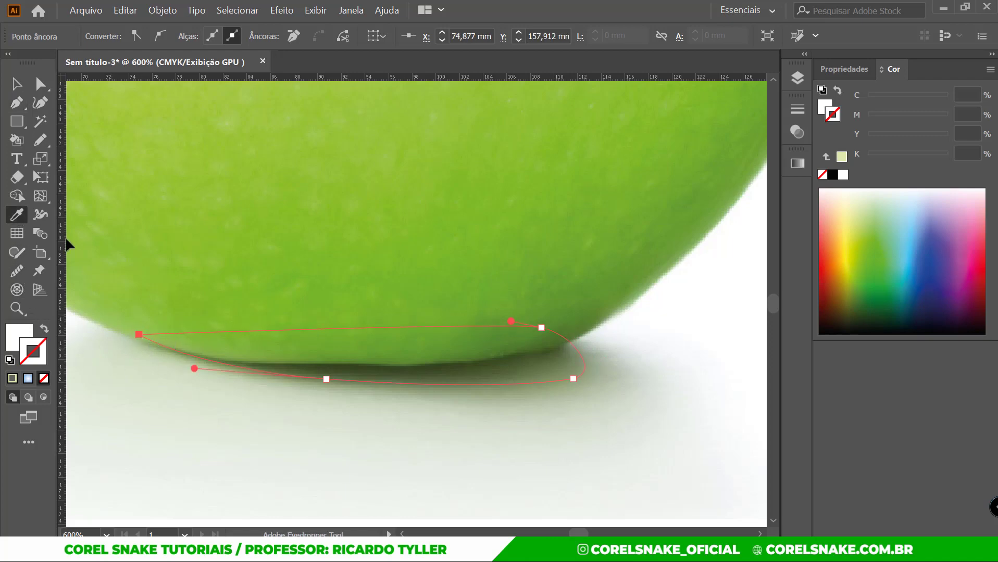
left_click(352, 363, "ctrl")
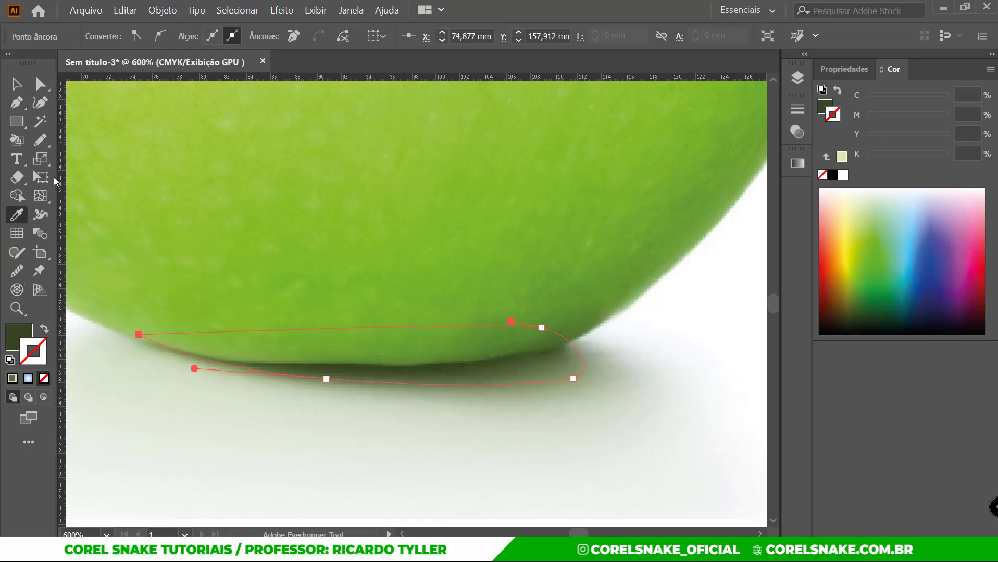
left_click(17, 83)
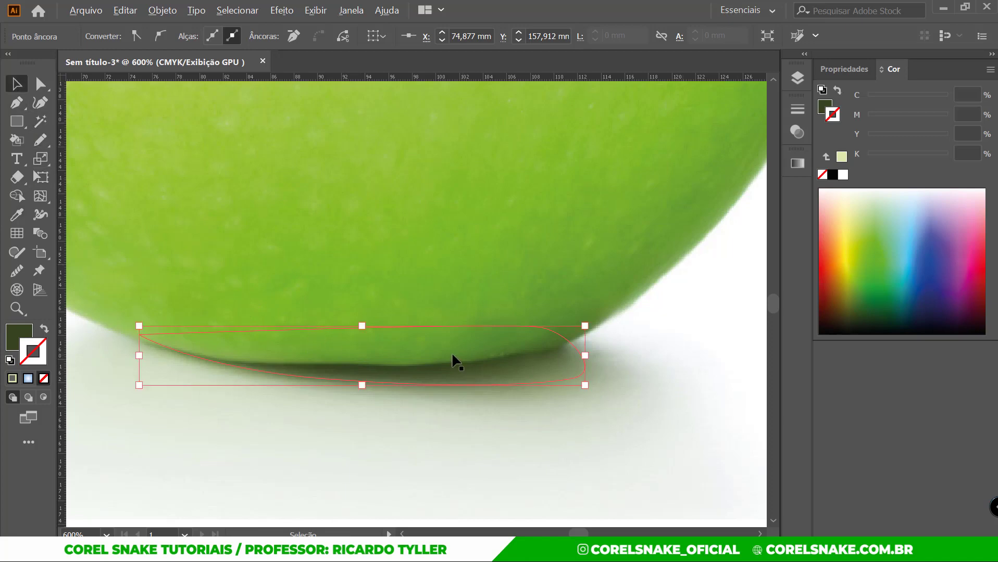
scroll(452, 361, "down", 4)
scroll(447, 361, "down", 1)
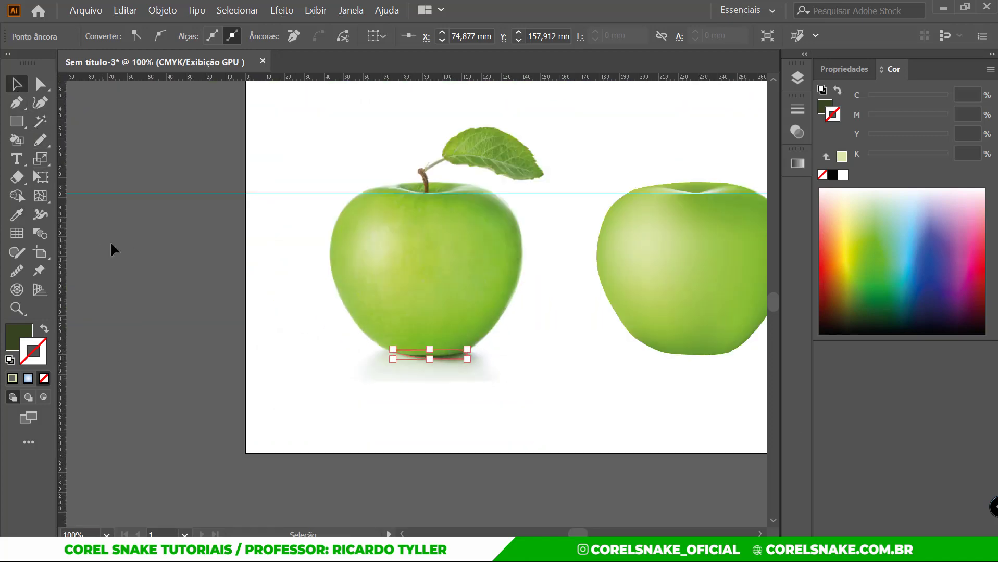
left_click(111, 241)
Position the shadow shape beneath the mesh apple's bottom edge.
left_click(442, 360)
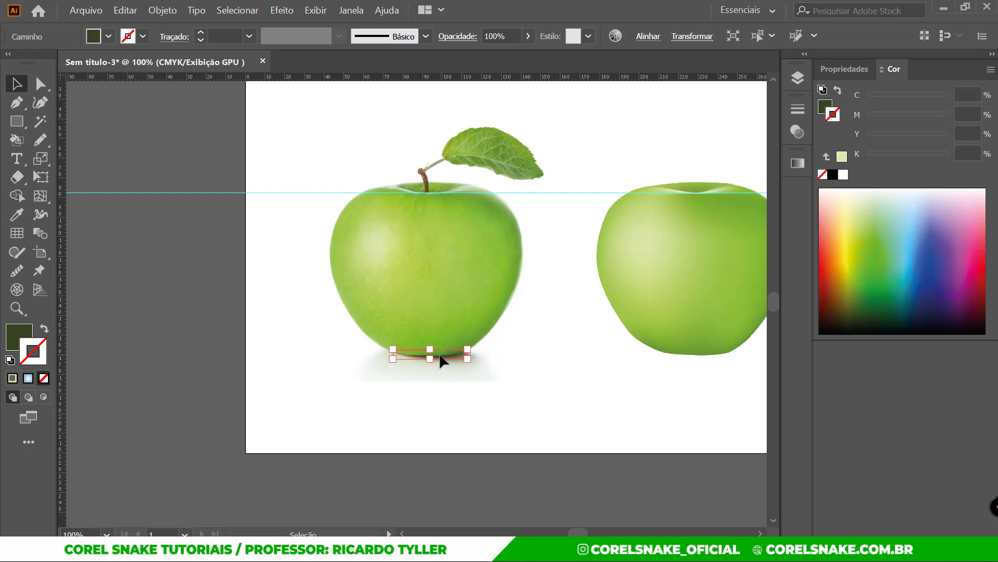
key("ctrl+z")
scroll(575, 345, "down", 1)
scroll(574, 345, "up", 3)
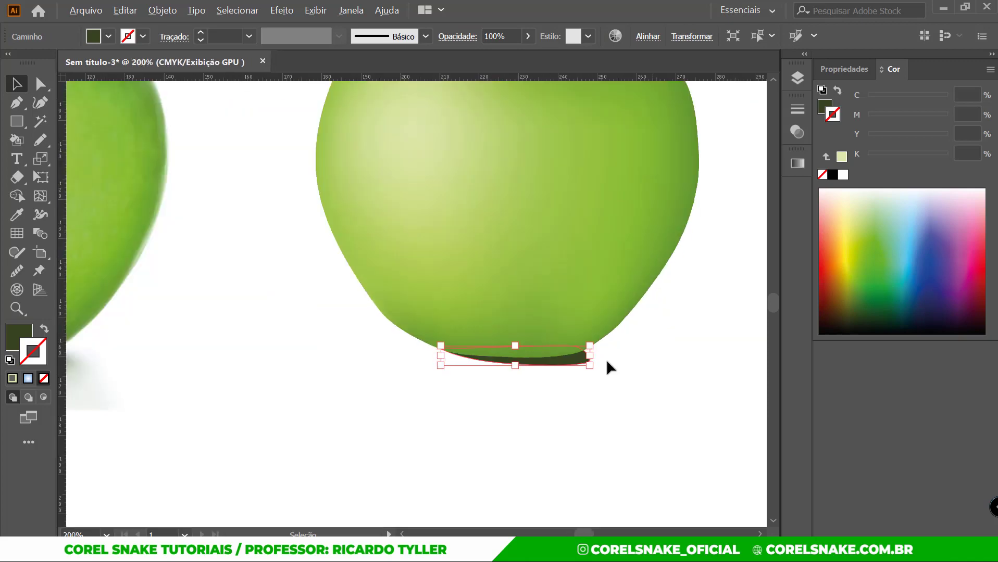
scroll(569, 363, "up", 1)
scroll(570, 363, "up", 2)
scroll(570, 366, "down", 1)
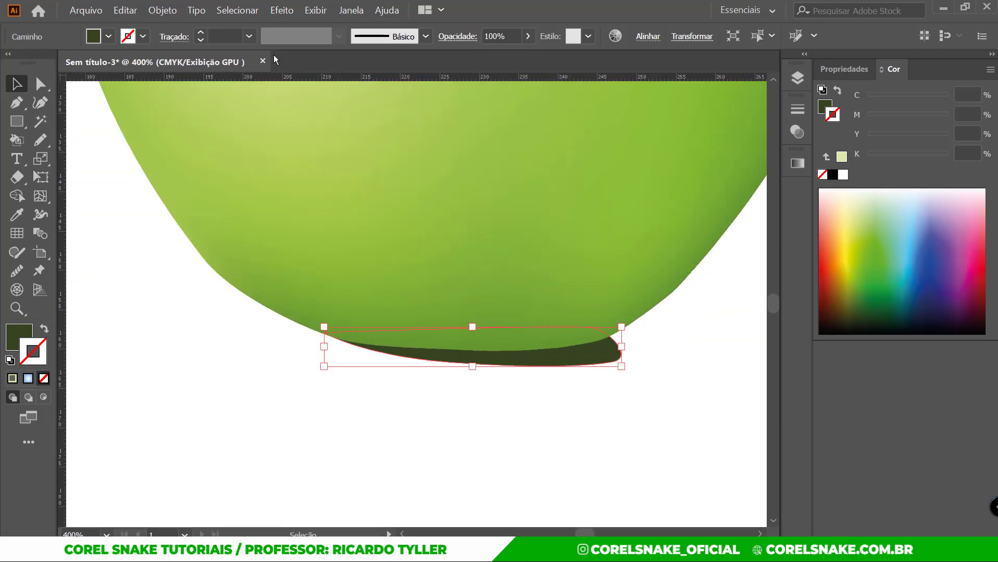
Apply Desfoque gaussiano with a 14,2-pixel radius to the shadow shape.
left_click(282, 10)
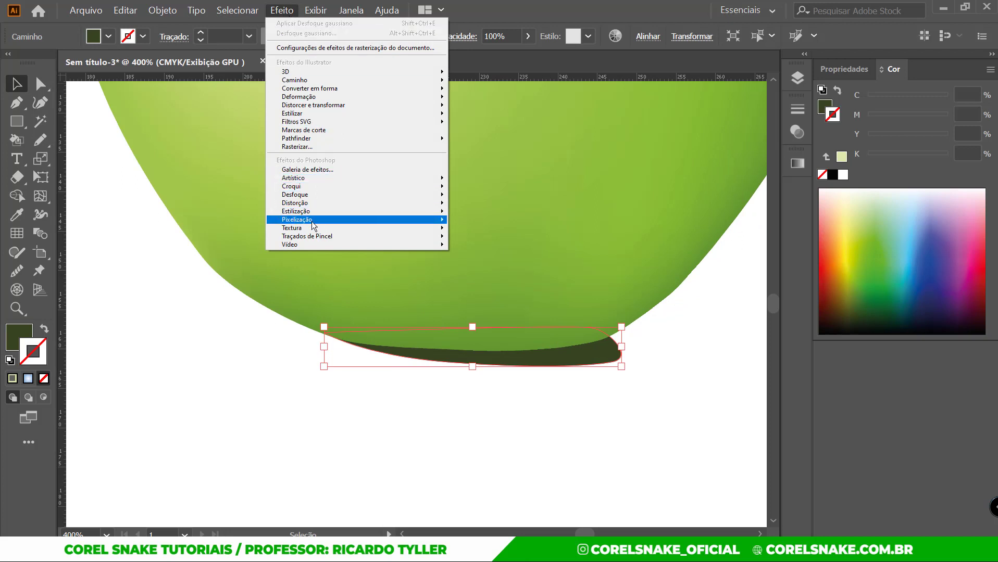
mouse_move(294, 195)
left_click(499, 198)
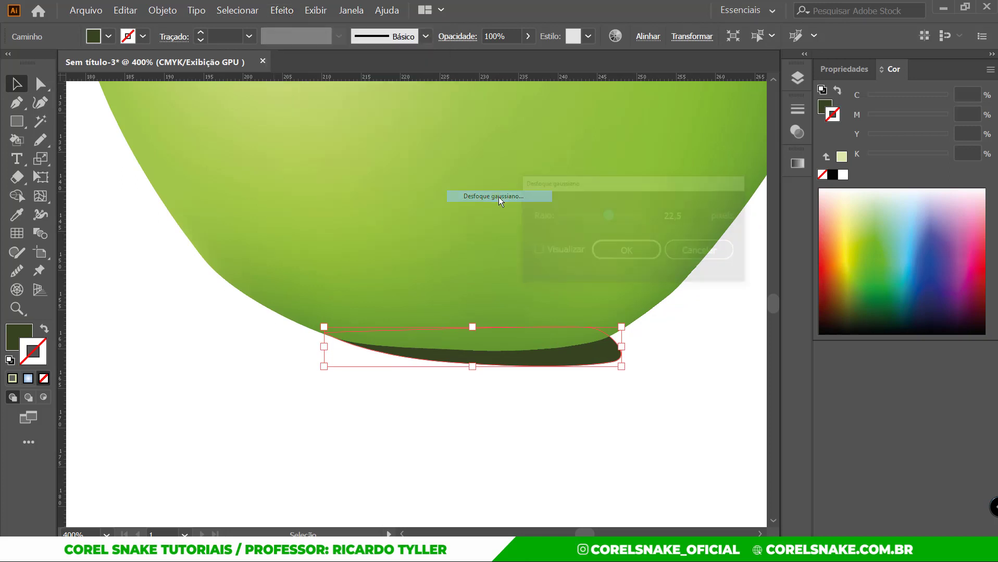
left_click(537, 251)
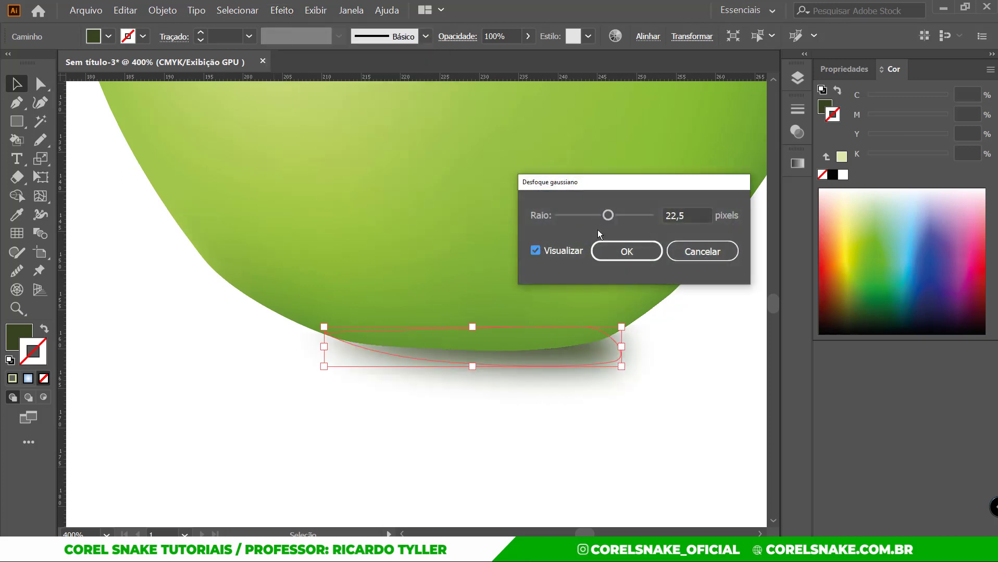
left_click_drag(608, 215, 605, 215)
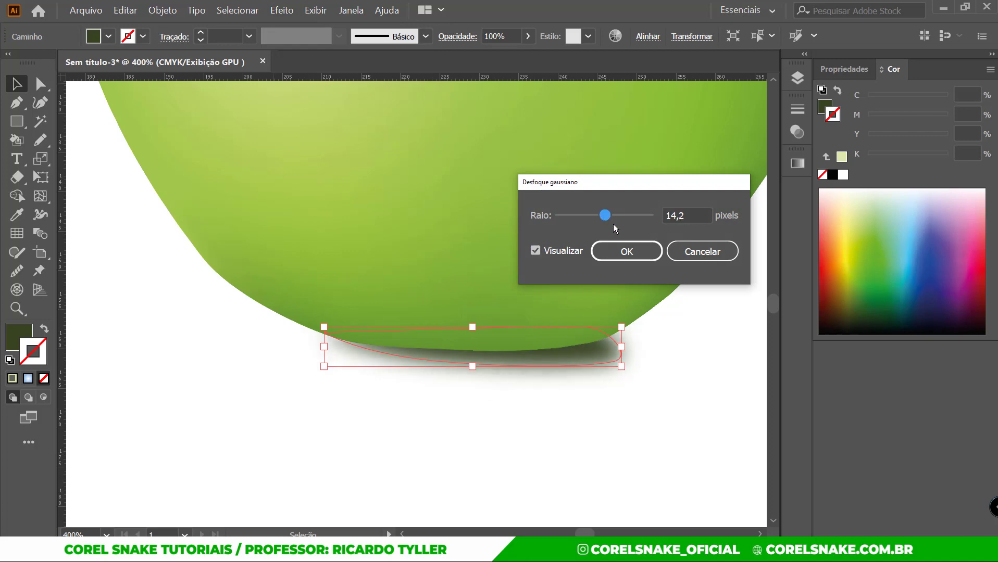
left_click(616, 253)
Draw a large circle with the Ellipse tool below the left apple.
left_click(568, 413)
key("ctrl+1")
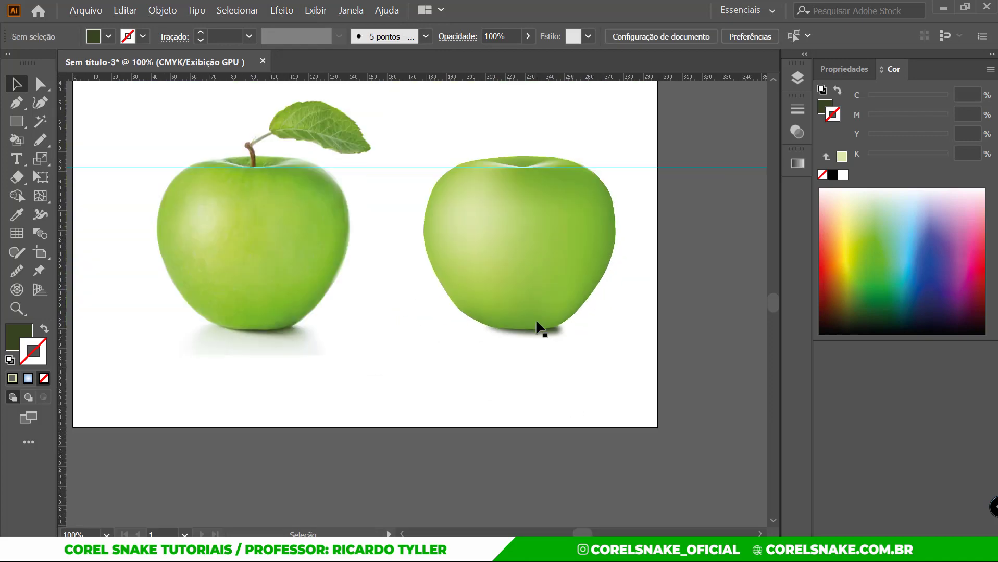
scroll(537, 322, "down", 1)
scroll(534, 345, "up", 1)
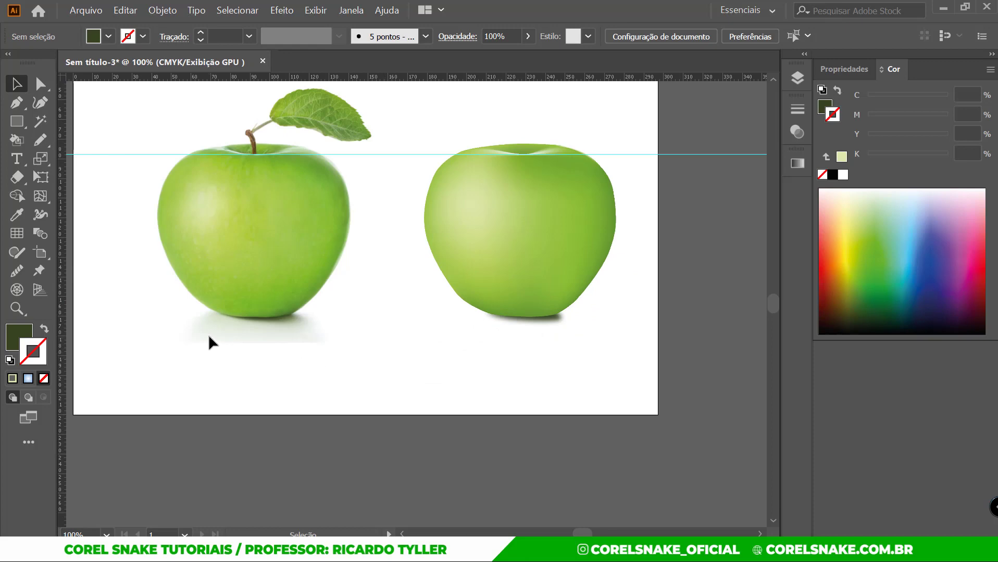
scroll(221, 320, "up", 1)
scroll(210, 323, "up", 2)
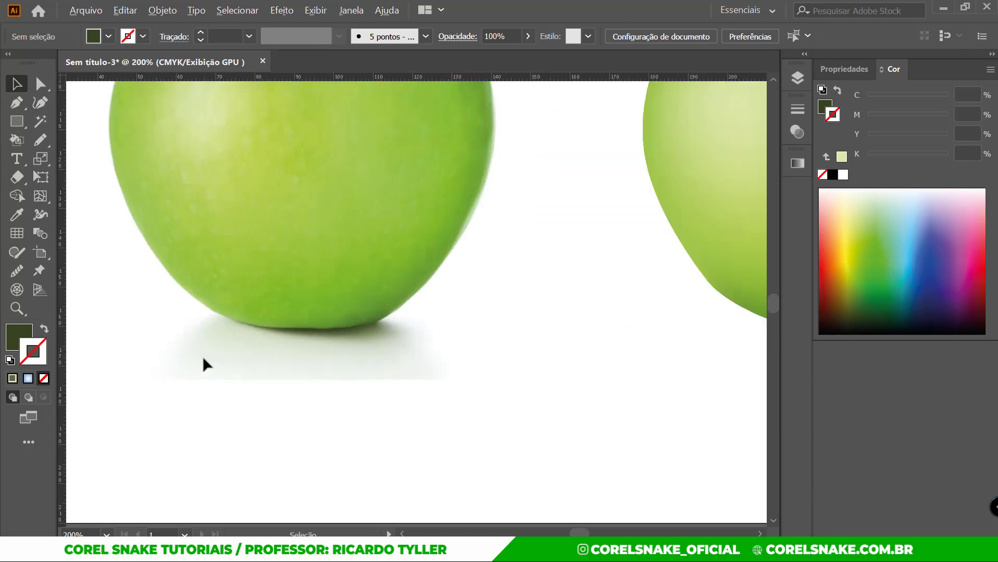
left_click(17, 121)
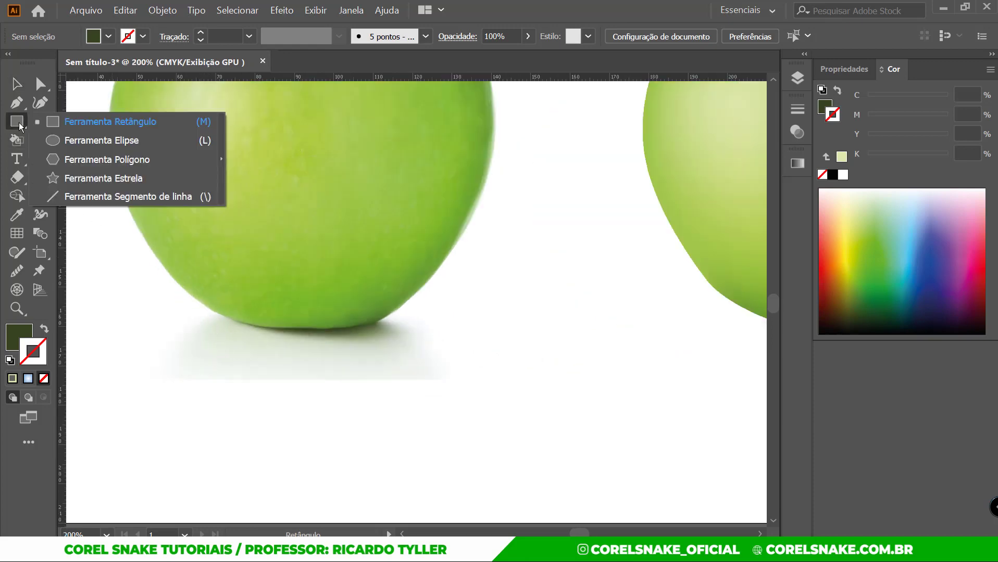
left_click(73, 141)
scroll(345, 294, "down", 1)
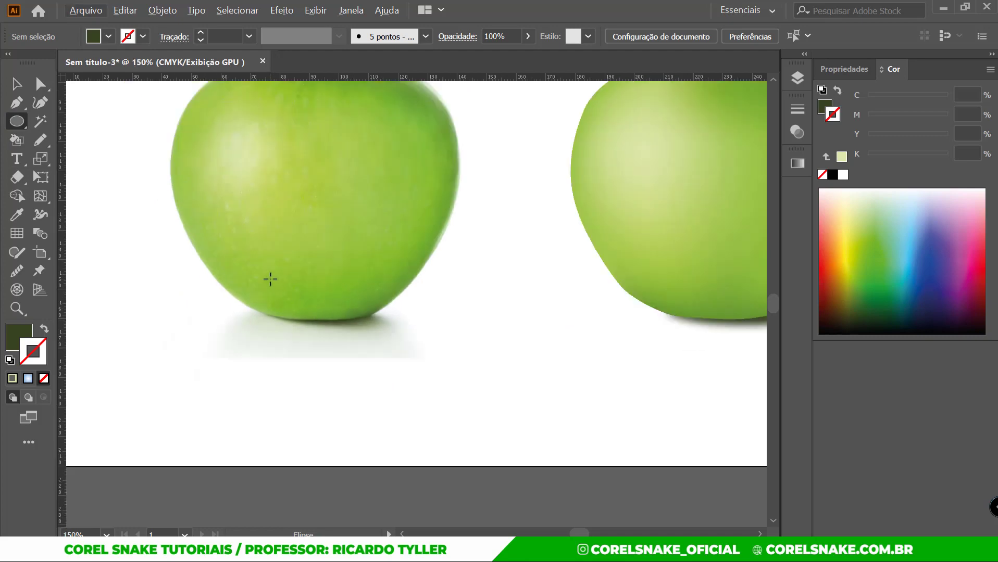
mouse_move(270, 278)
left_mouse_down()
mouse_move(429, 454)
mouse_move(473, 482)
left_mouse_up()
Move and enlarge the circle to about 73,03 mm beneath the left apple.
left_click(17, 83)
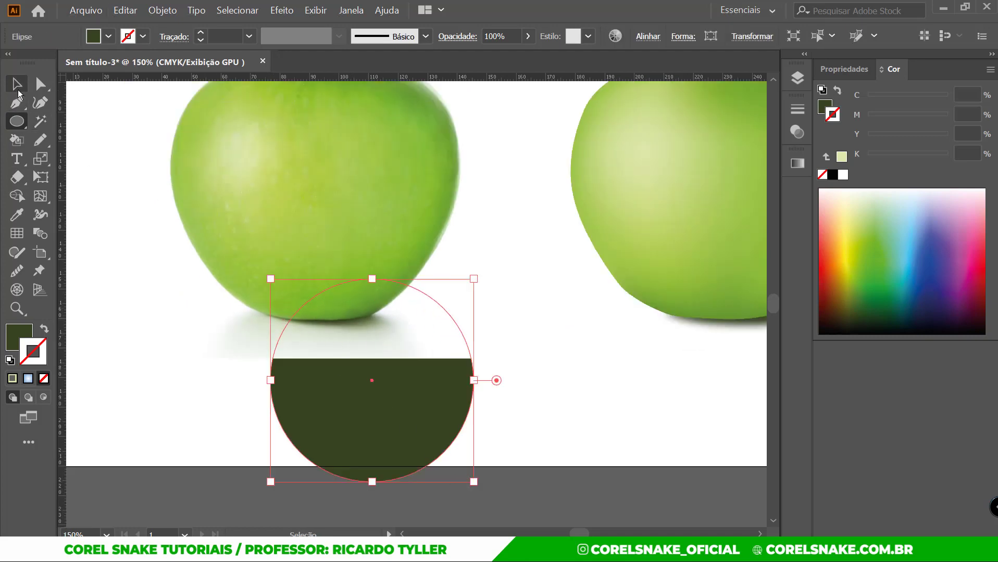
left_click_drag(409, 394, 350, 411)
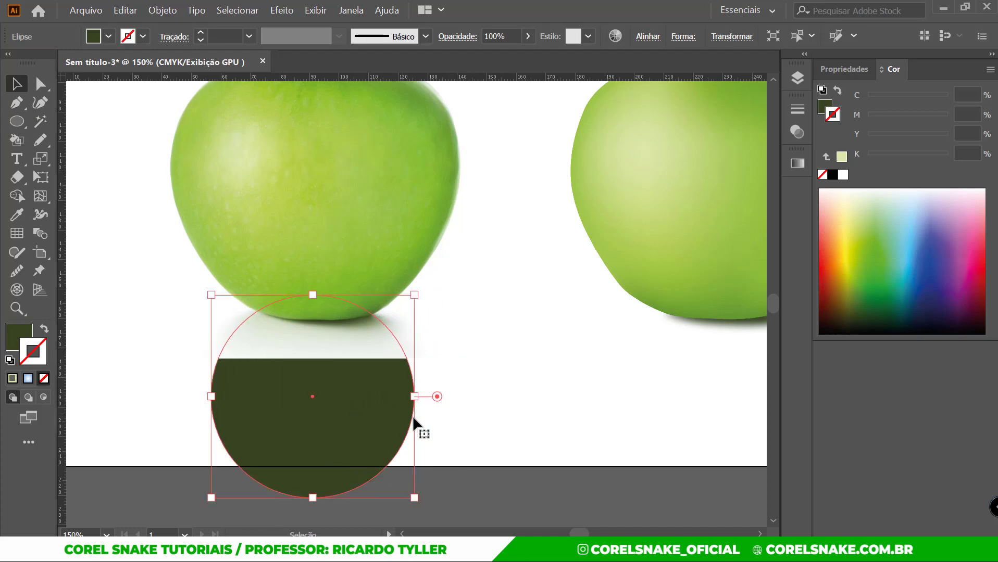
left_click_drag(415, 399, 421, 399)
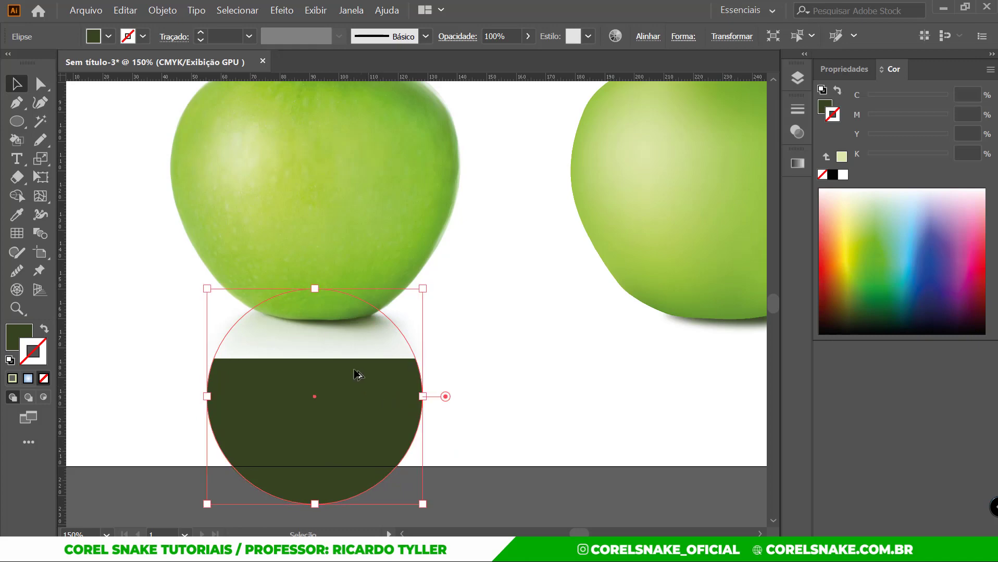
scroll(356, 379, "down", 2)
scroll(357, 379, "up", 2)
scroll(320, 363, "down", 3)
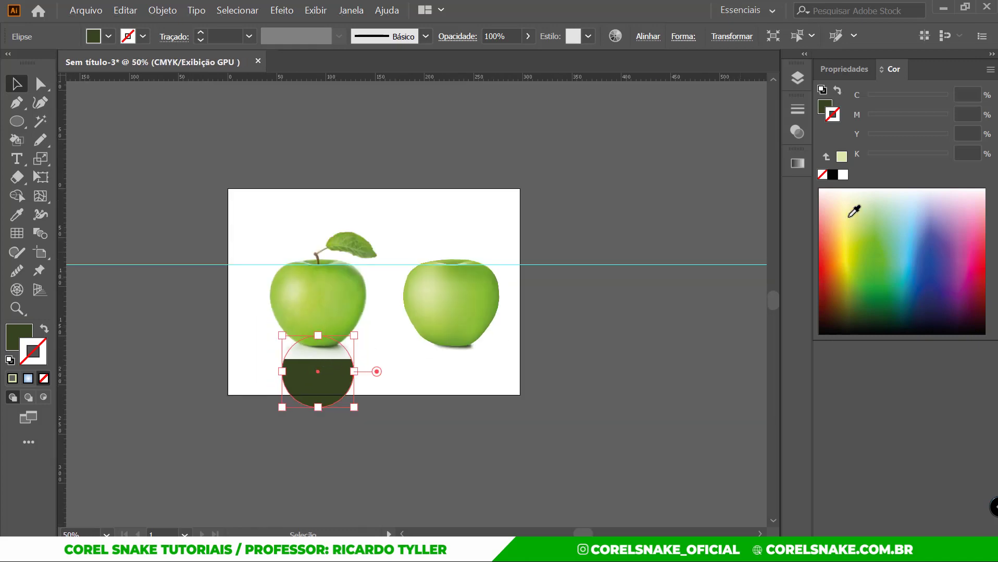
double_click(18, 336)
Fill the circle with light grey and move it under the mesh apple.
left_click(415, 254)
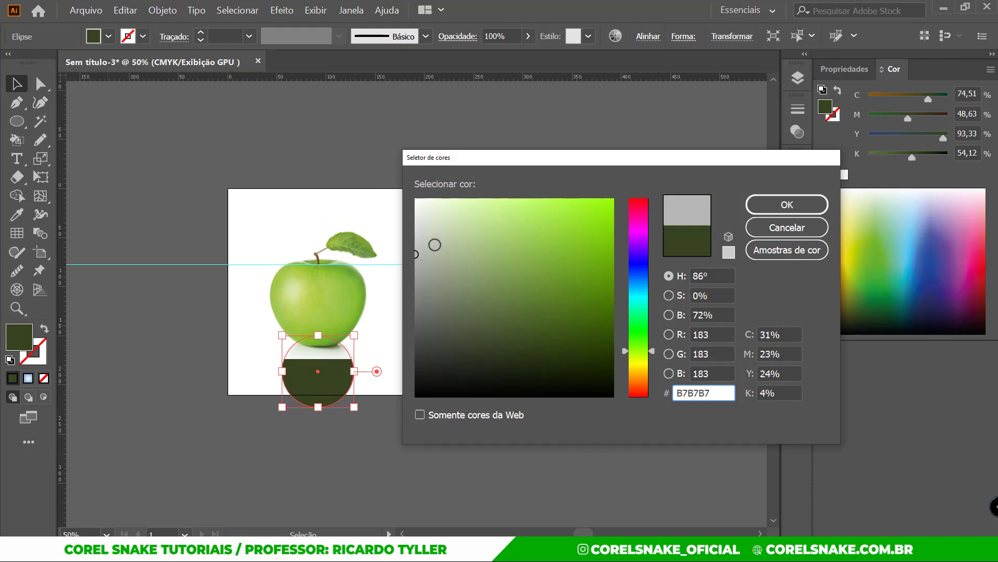
left_click(417, 248)
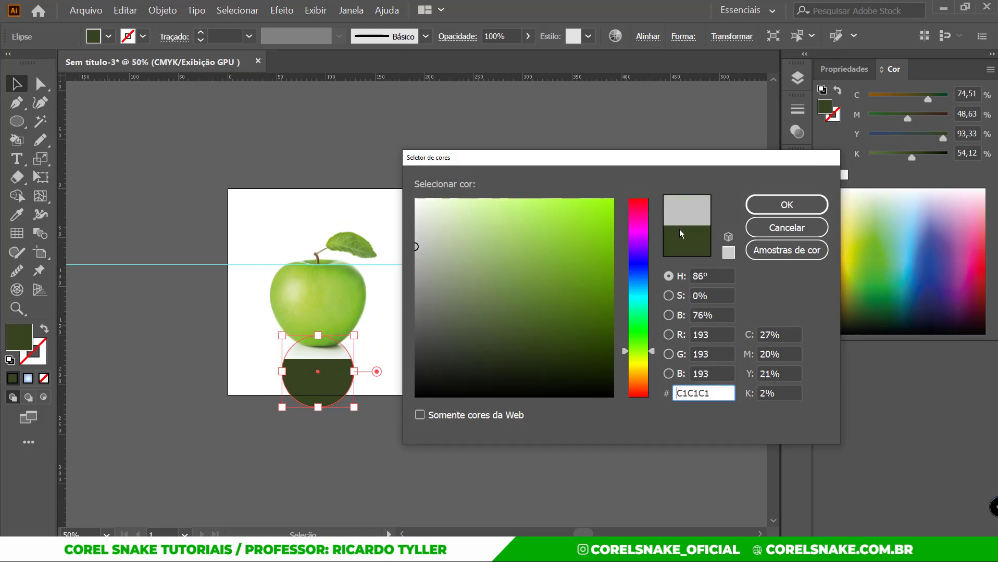
left_click(775, 207)
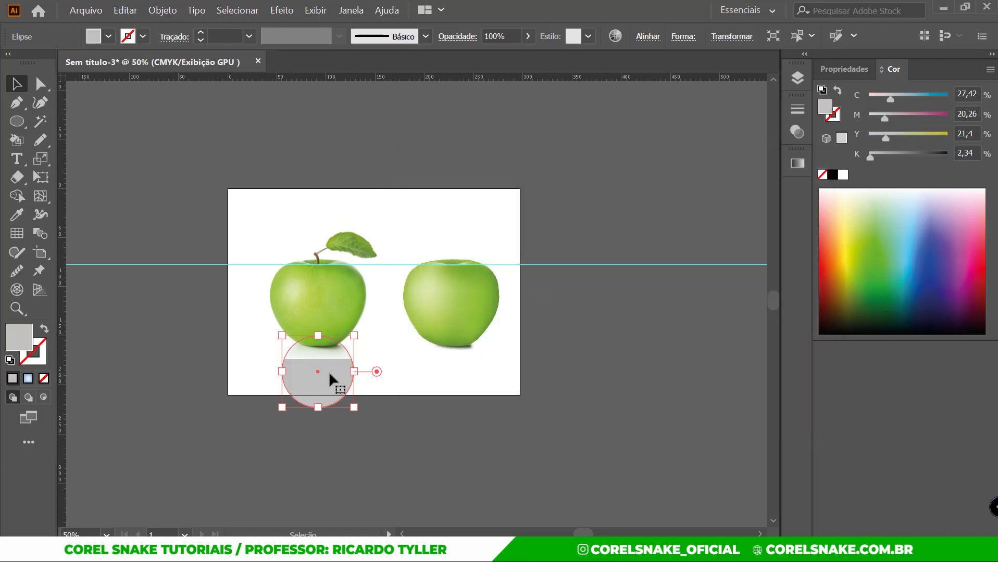
key("ctrl+d")
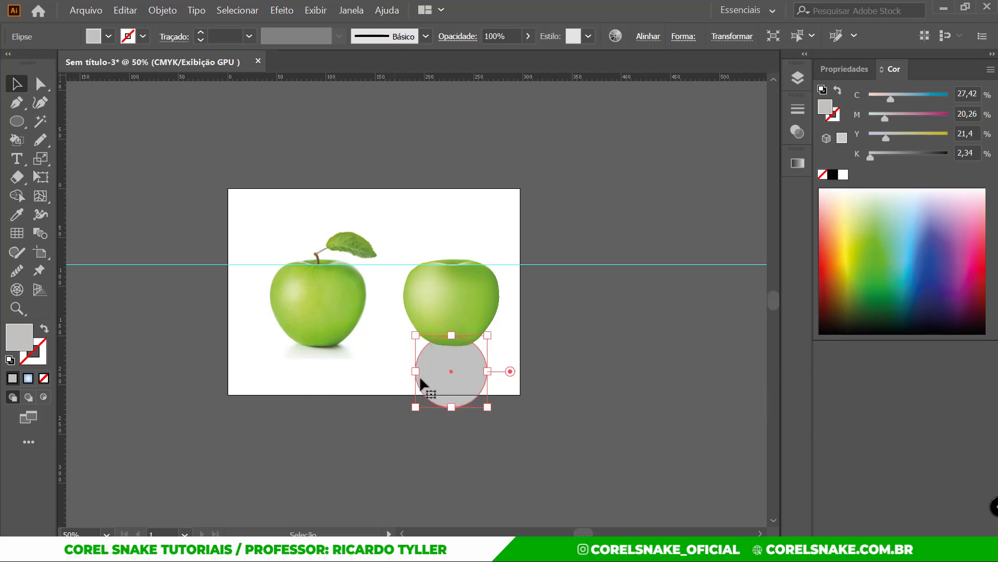
Stack the <Elipse> behind the apple's <Caminho> path in the Layers panel.
left_click(795, 79)
left_click(642, 110)
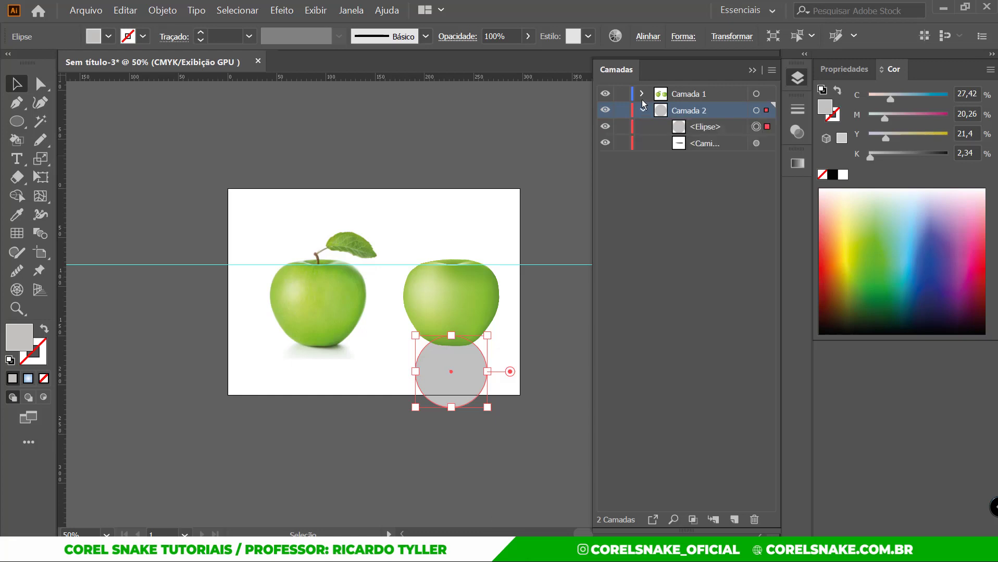
left_click(643, 93)
left_click_drag(701, 179, 699, 205)
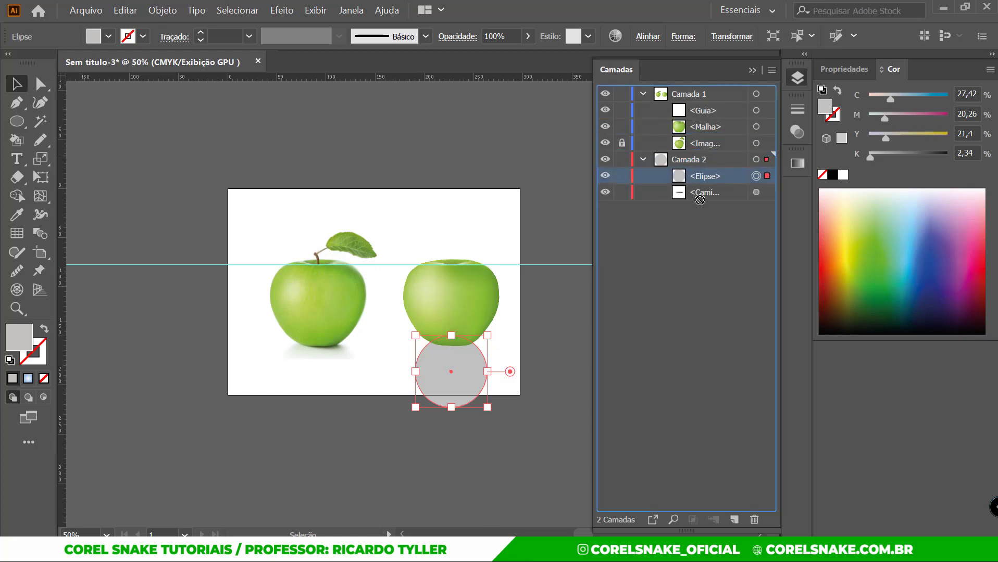
left_click_drag(699, 204, 698, 196)
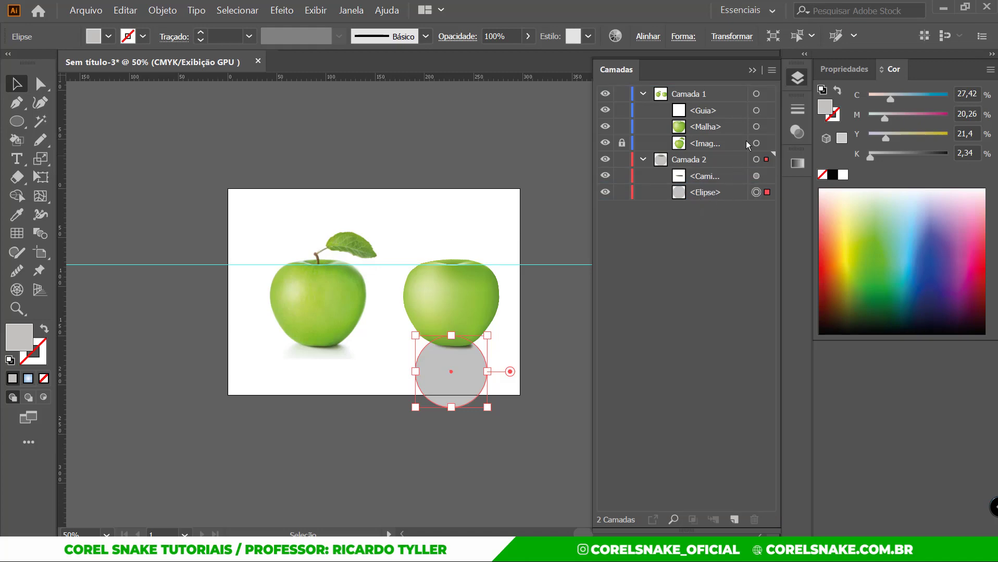
left_click(797, 78)
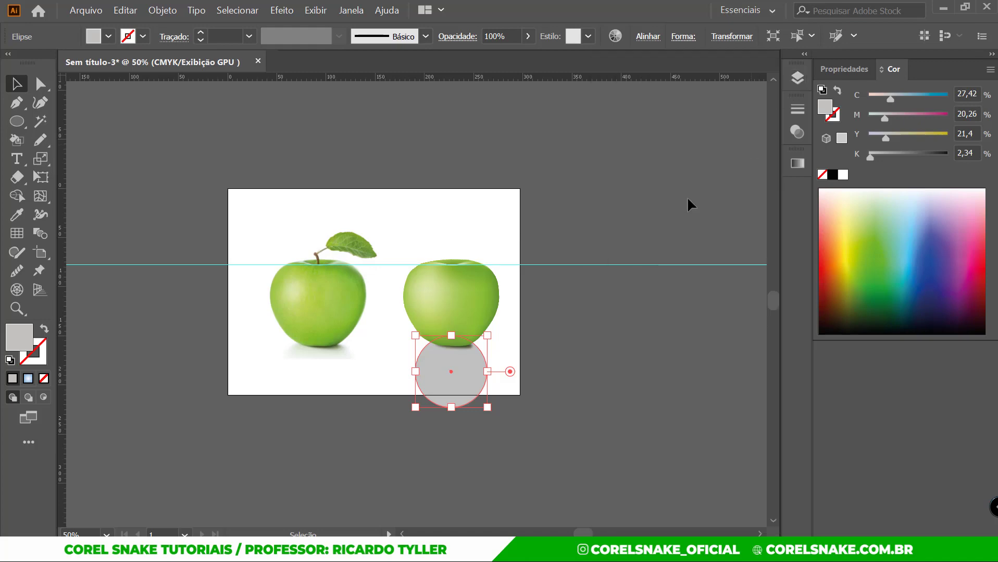
scroll(456, 394, "up", 1)
scroll(454, 390, "up", 1)
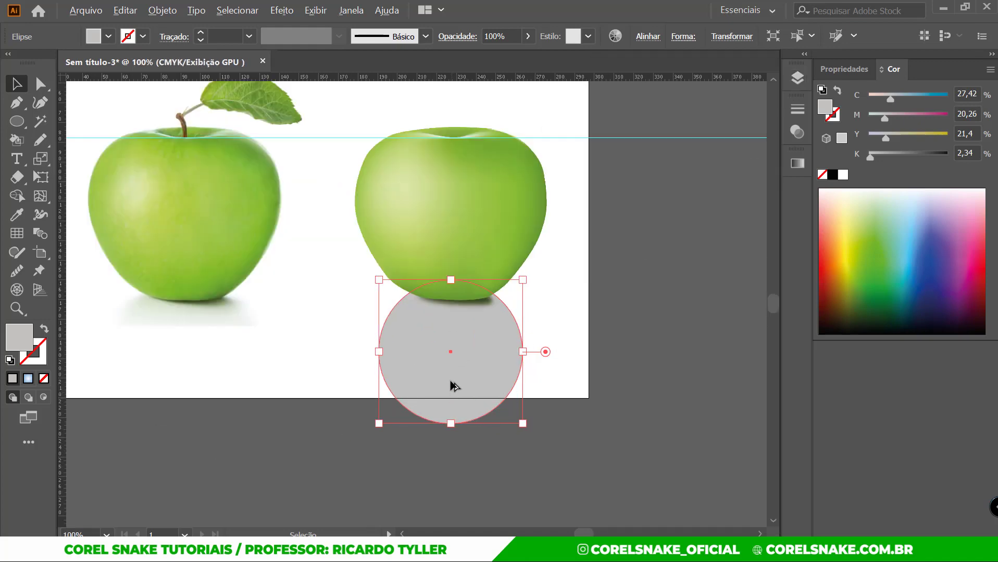
scroll(451, 374, "up", 1)
Draw a light grey rectangle over the circle, from just under the apple to past the artboard's bottom.
left_click(621, 442)
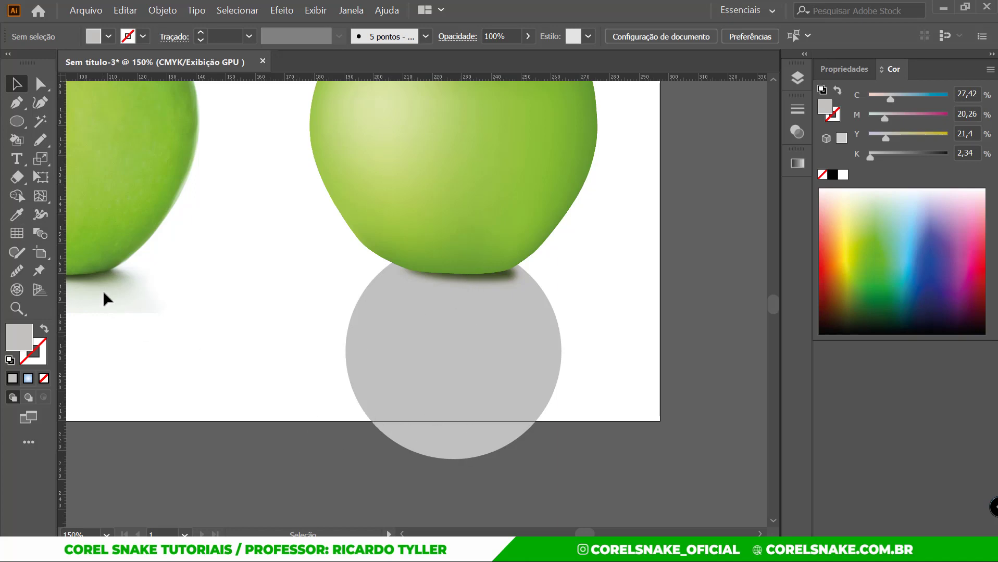
left_click(446, 432)
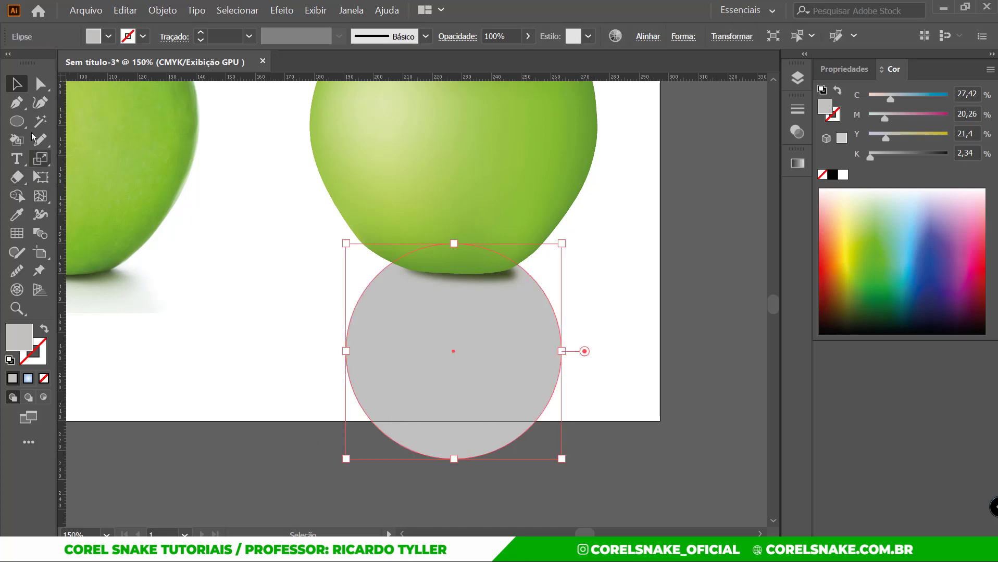
left_click_drag(17, 125, 105, 119)
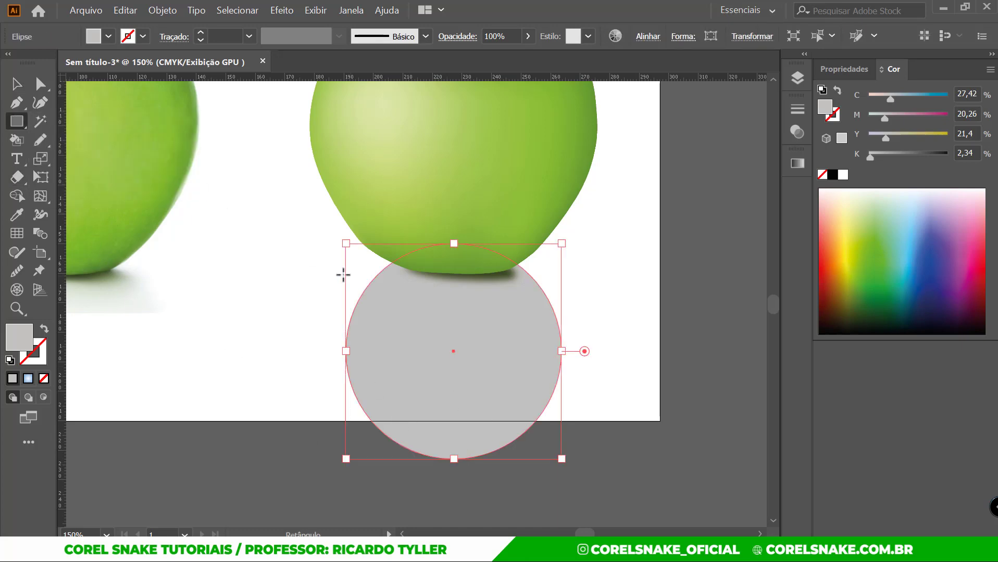
mouse_move(325, 230)
left_mouse_down()
mouse_move(591, 466)
mouse_move(569, 473)
left_mouse_up()
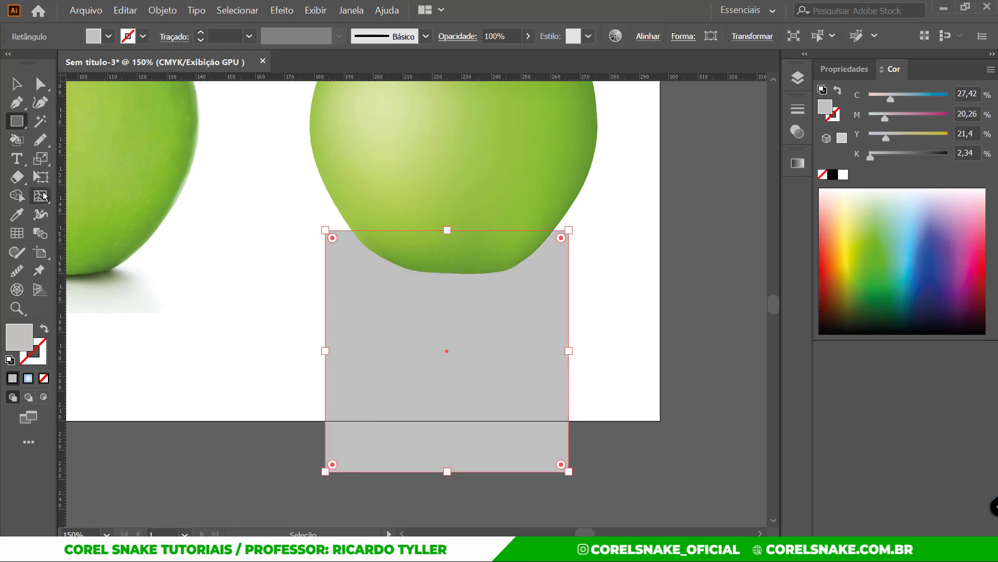
Fill the rectangle with a linear gradient whose right stop is near-black.
left_click(40, 195)
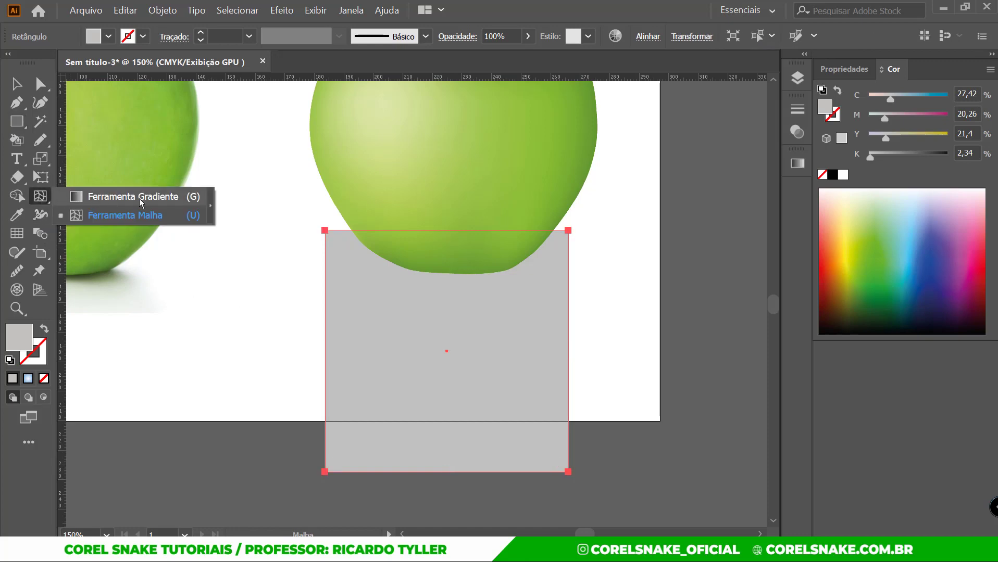
key("v")
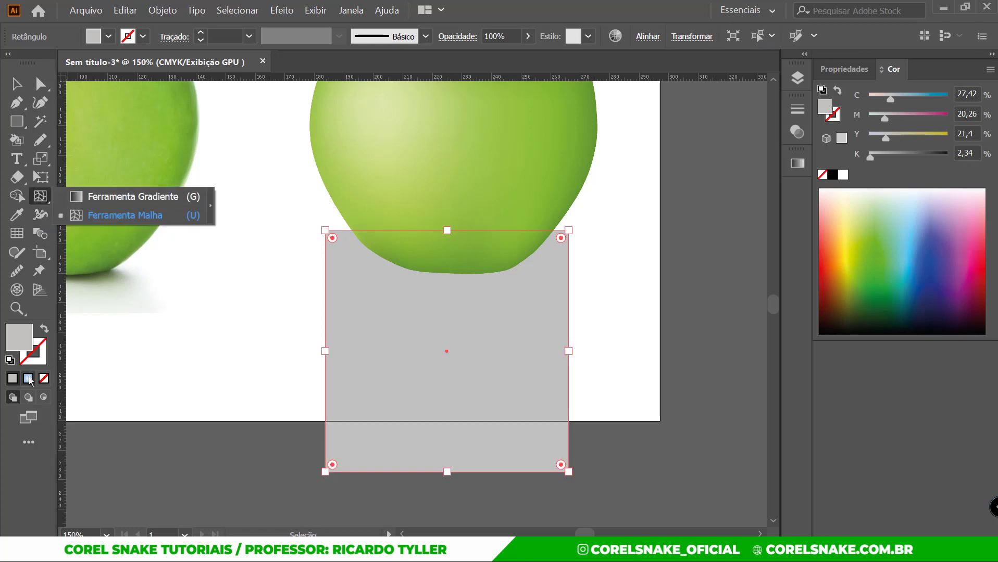
left_click(29, 379)
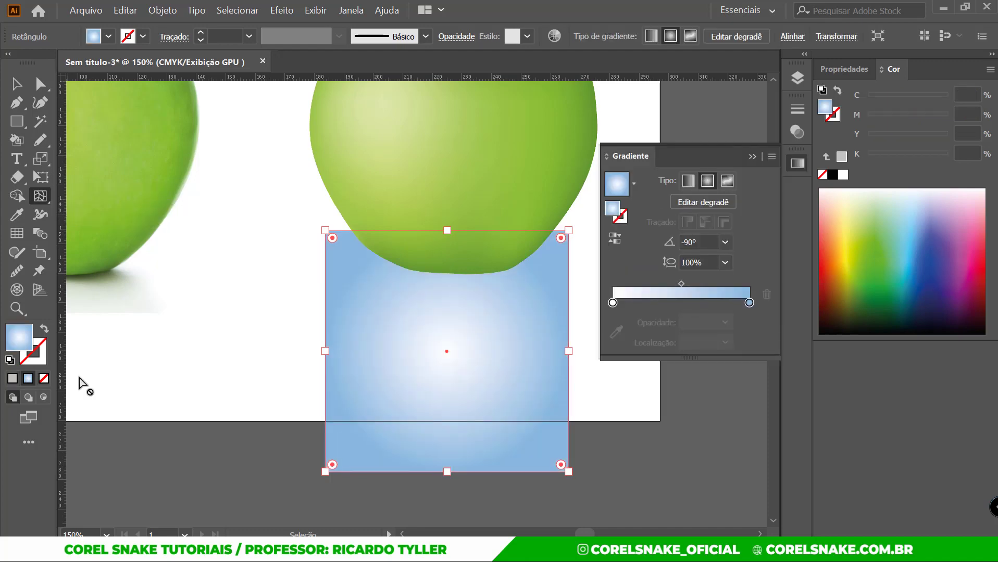
left_click(633, 182)
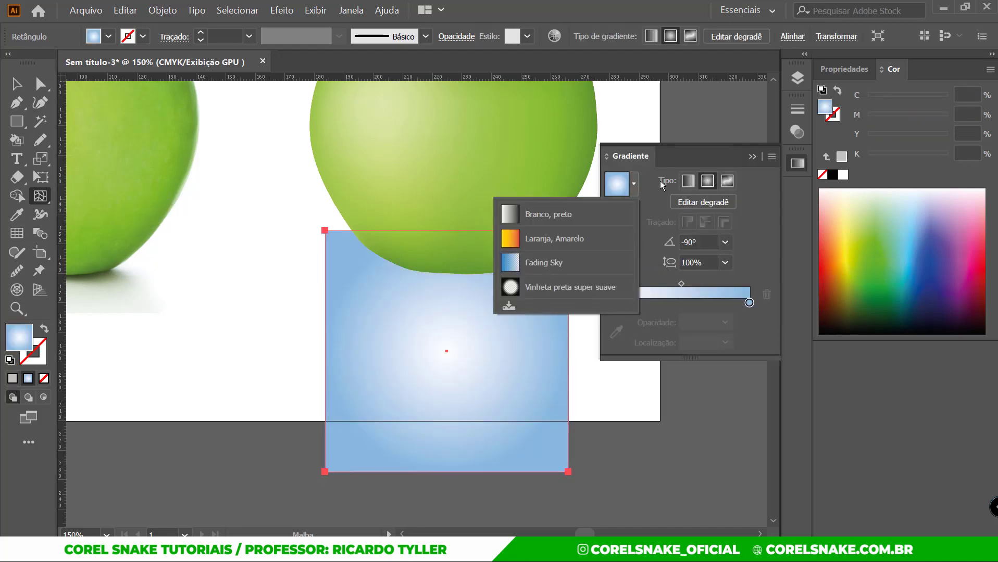
left_click(688, 181)
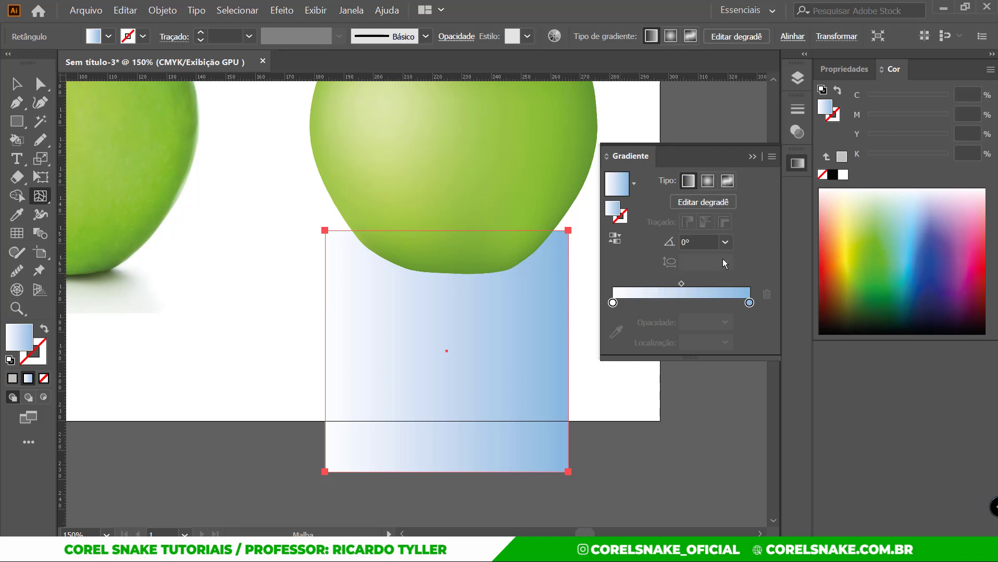
left_click(749, 304)
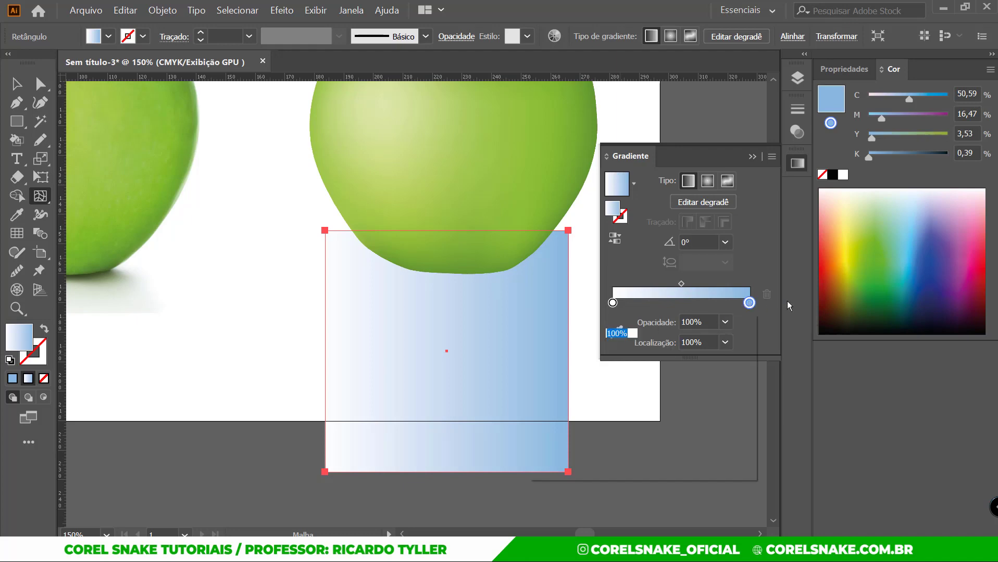
left_click(854, 328)
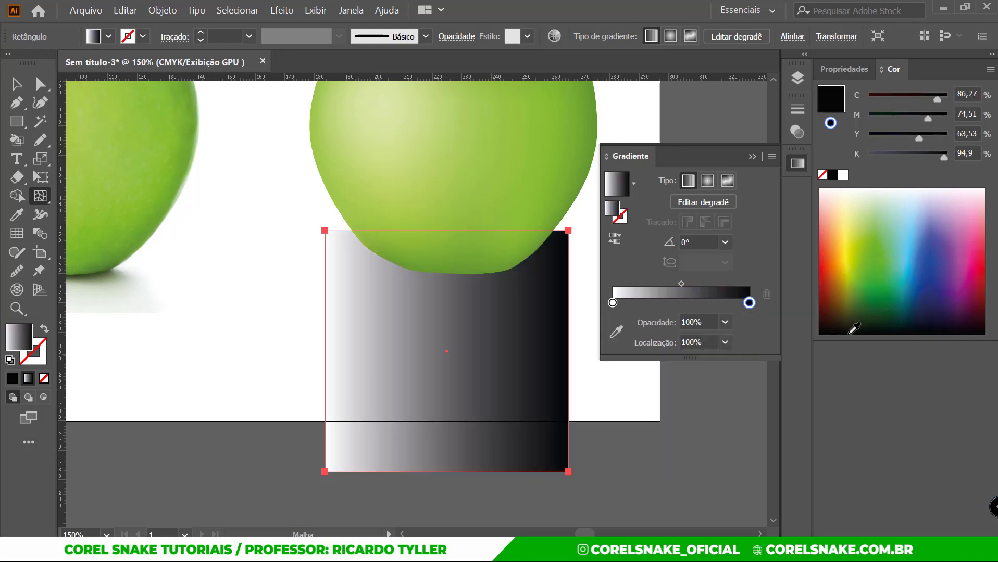
left_click(797, 164)
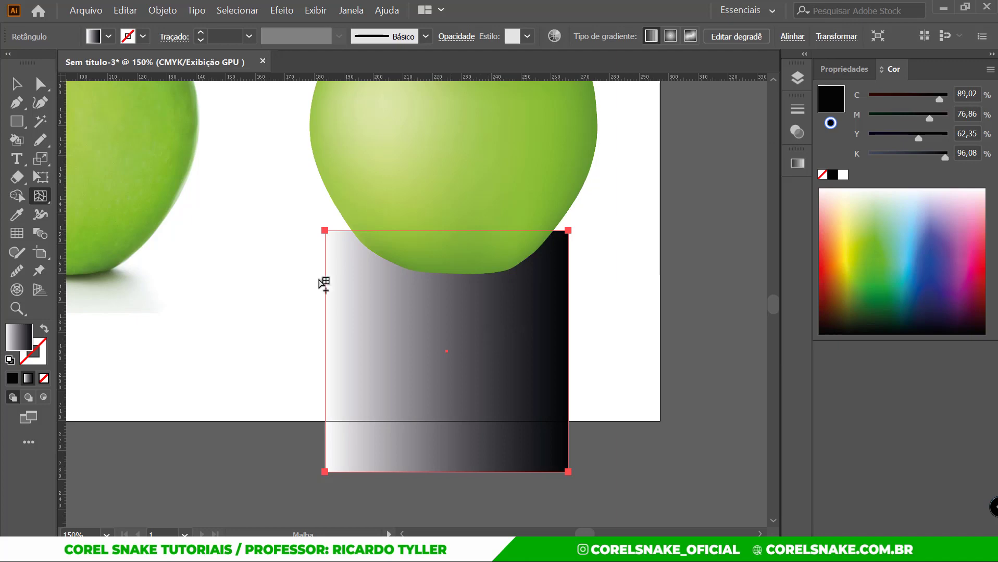
Redraw the gradient vertically, white at the rectangle's top fading to black at its bottom.
left_click(19, 82)
key("u")
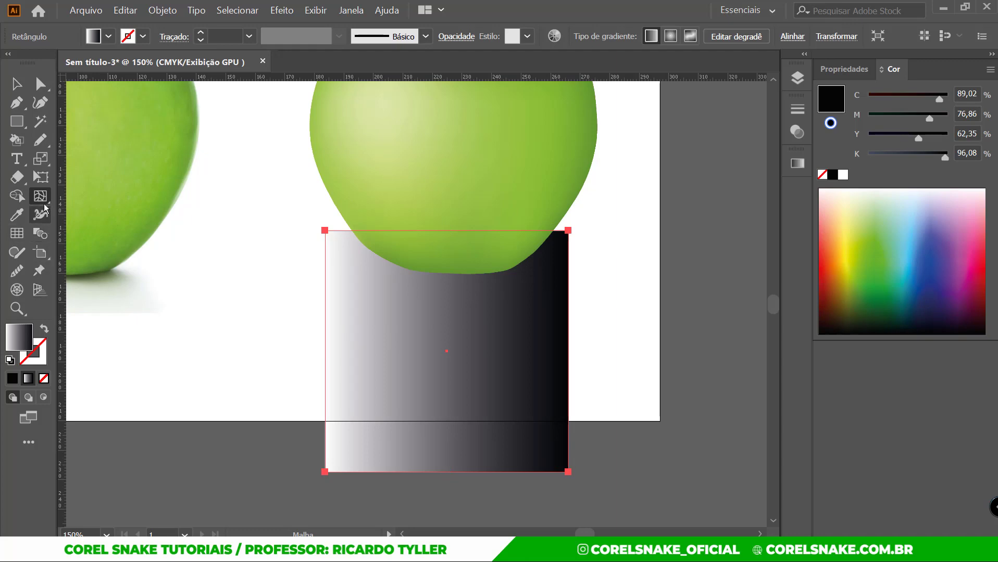
left_click_drag(40, 199, 97, 202)
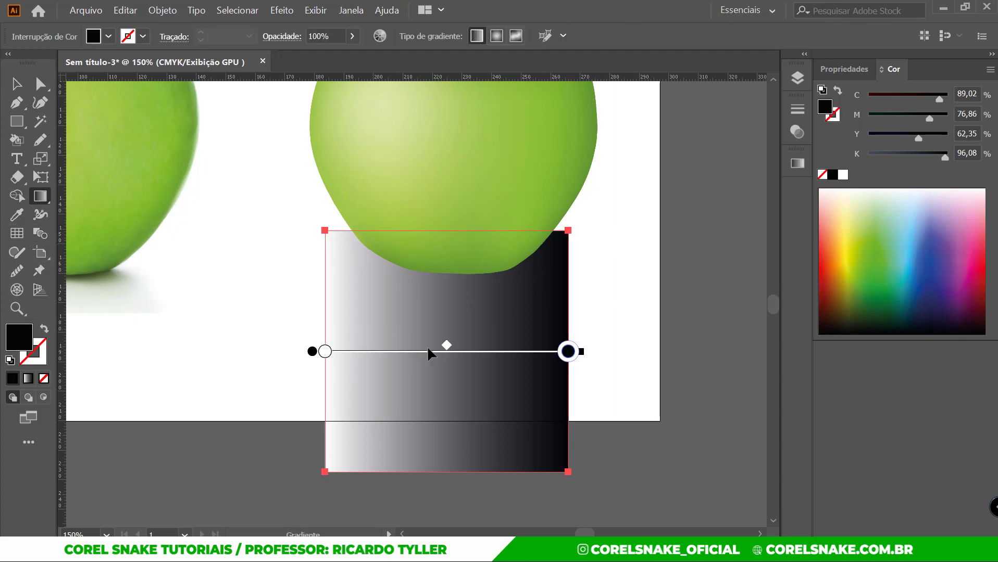
left_click_drag(455, 258, 455, 462)
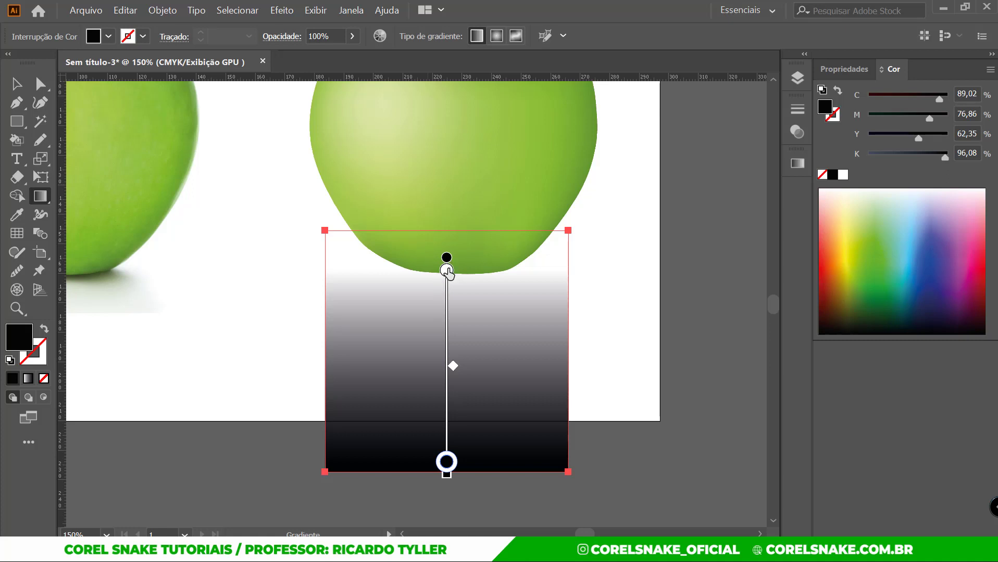
left_click_drag(446, 258, 446, 229)
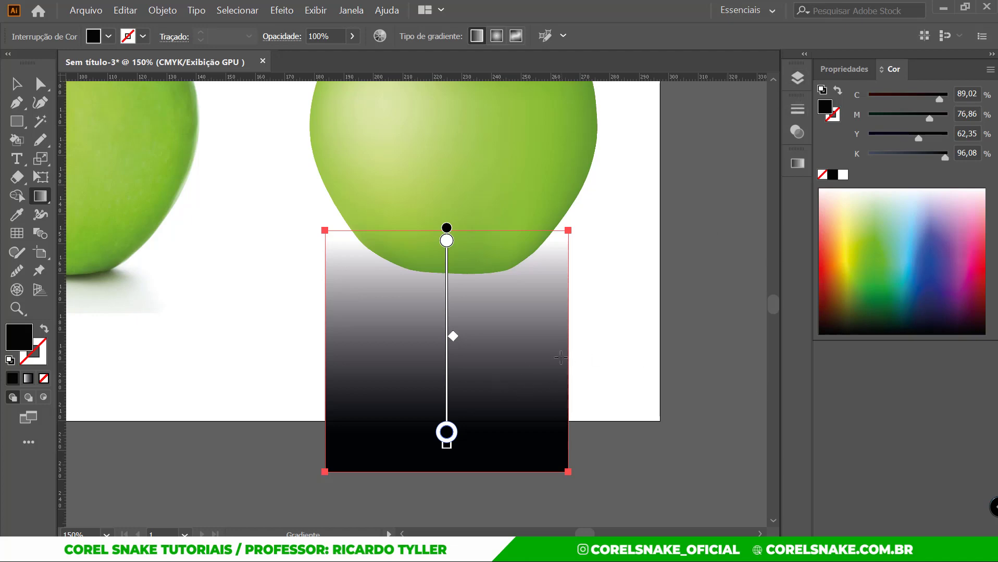
In Layers, stack the ellipse above the path and select it together with the gradient rectangle.
left_click(795, 83)
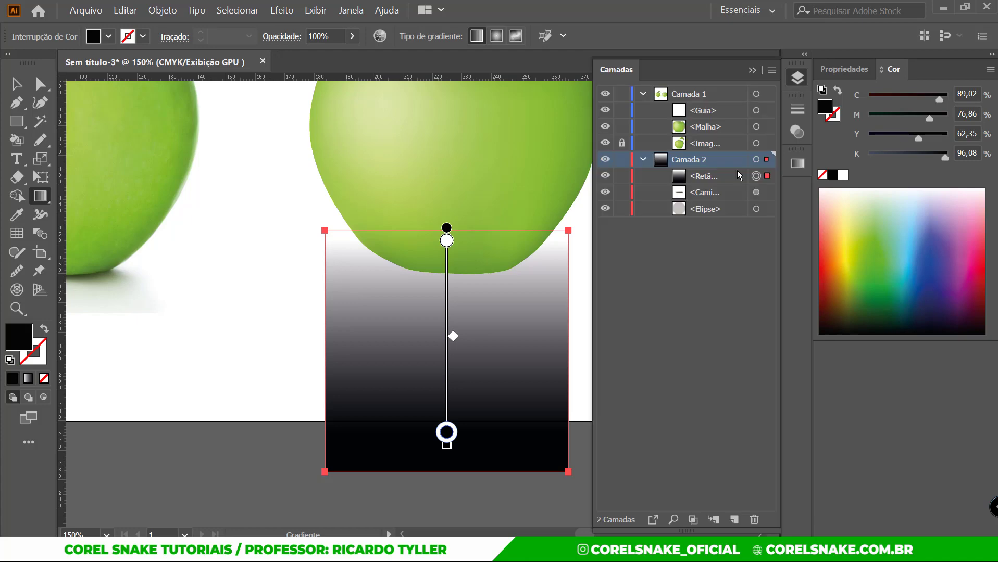
left_click(705, 180)
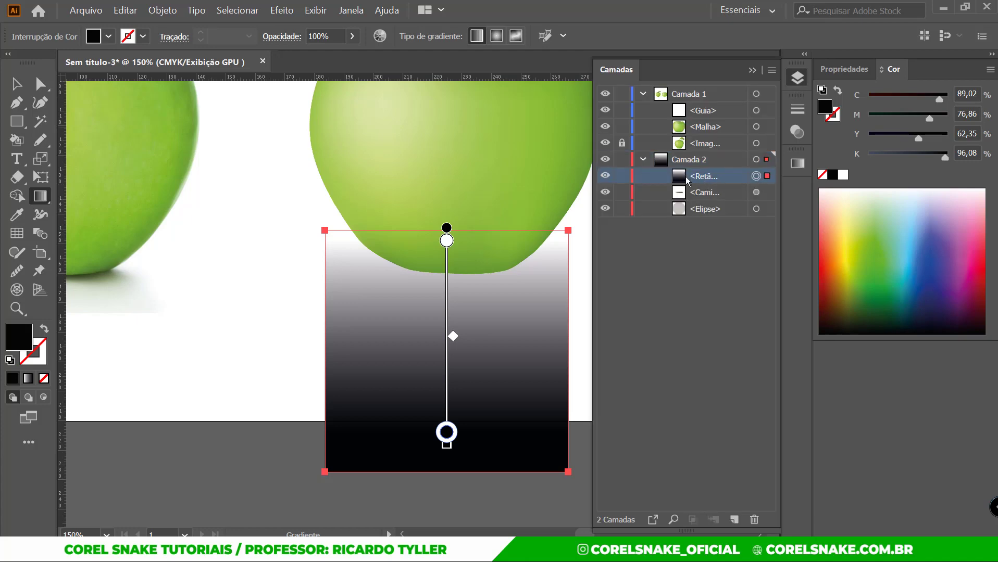
left_click(756, 193, "shift")
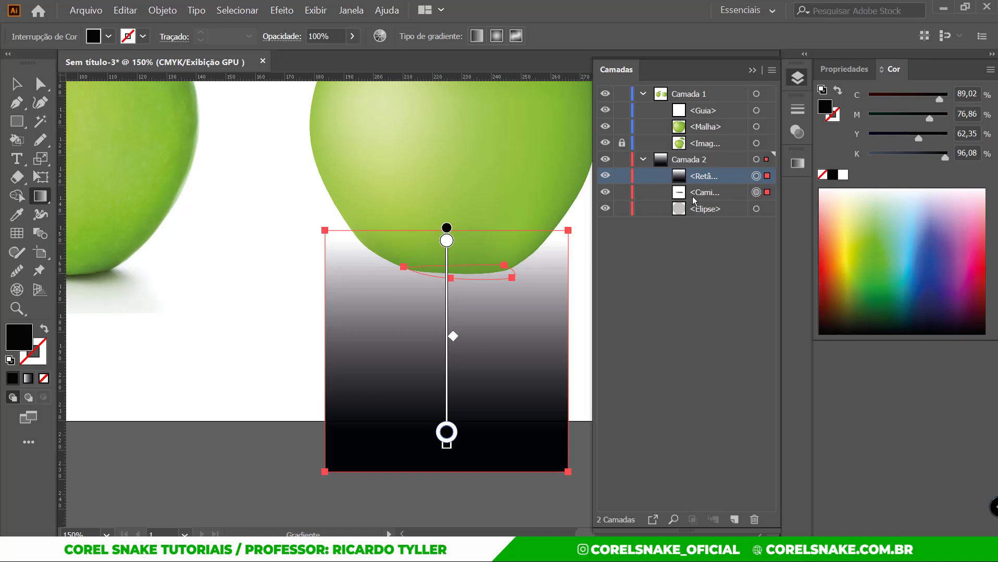
left_click_drag(700, 209, 717, 193)
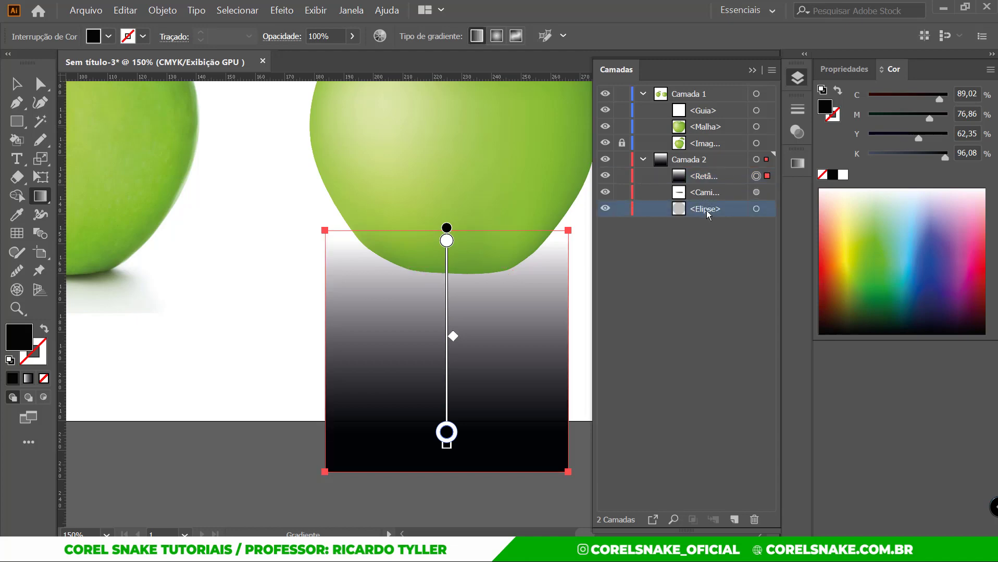
left_click(766, 192, "shift")
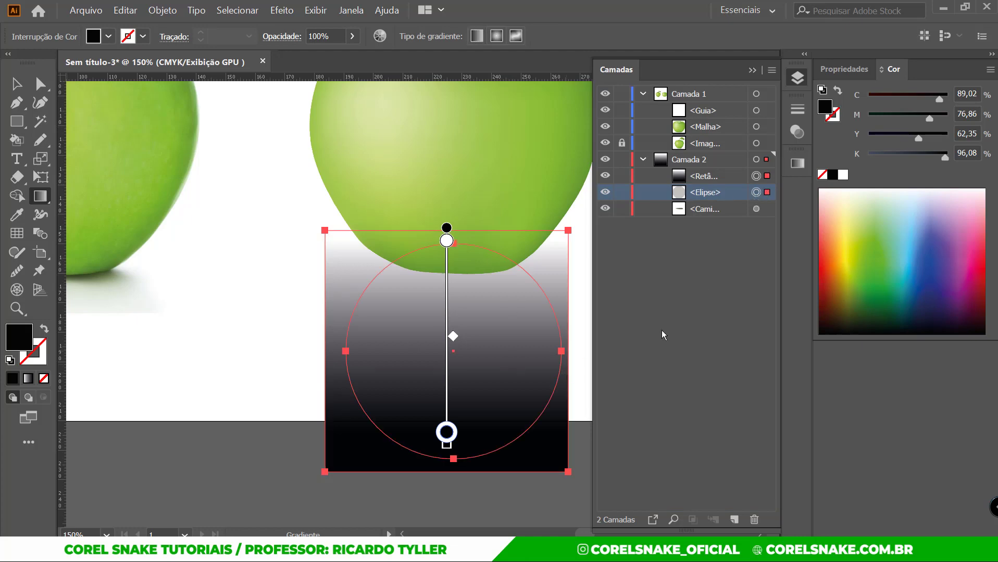
left_click(800, 138)
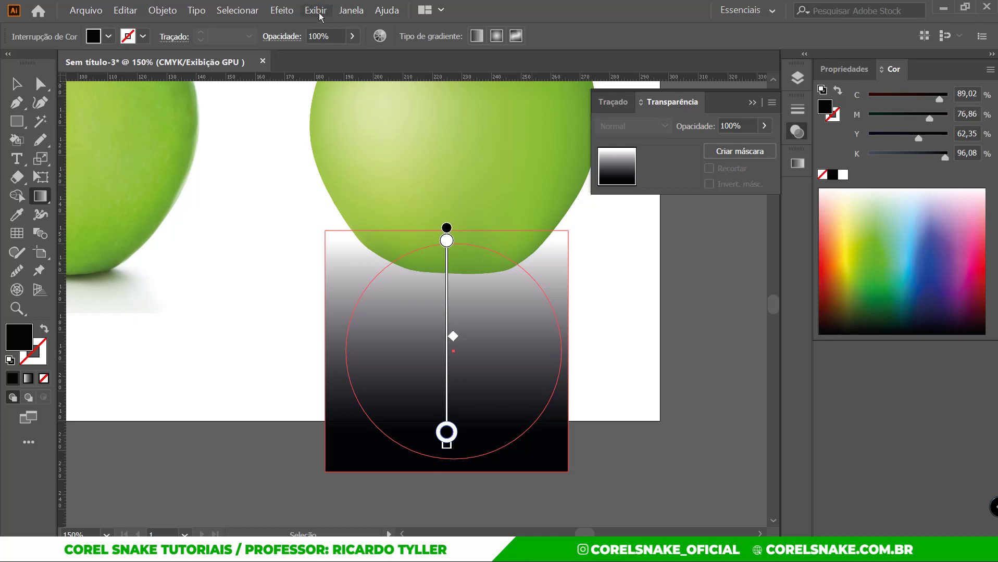
Create an opacity mask from the gradient rectangle over the grey circle, extending the mask's fade slightly lower.
left_click(356, 13)
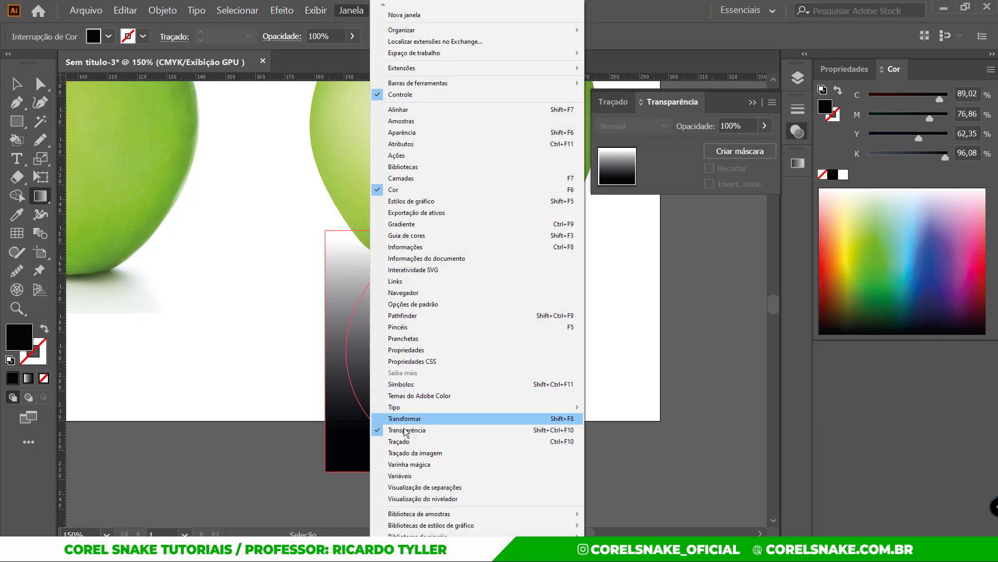
left_click(426, 432)
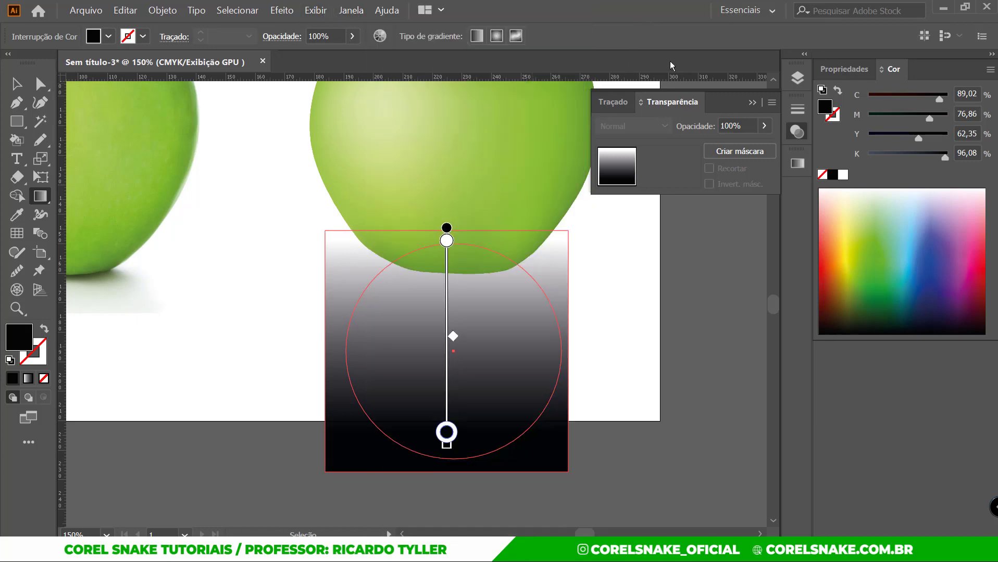
left_click(749, 152)
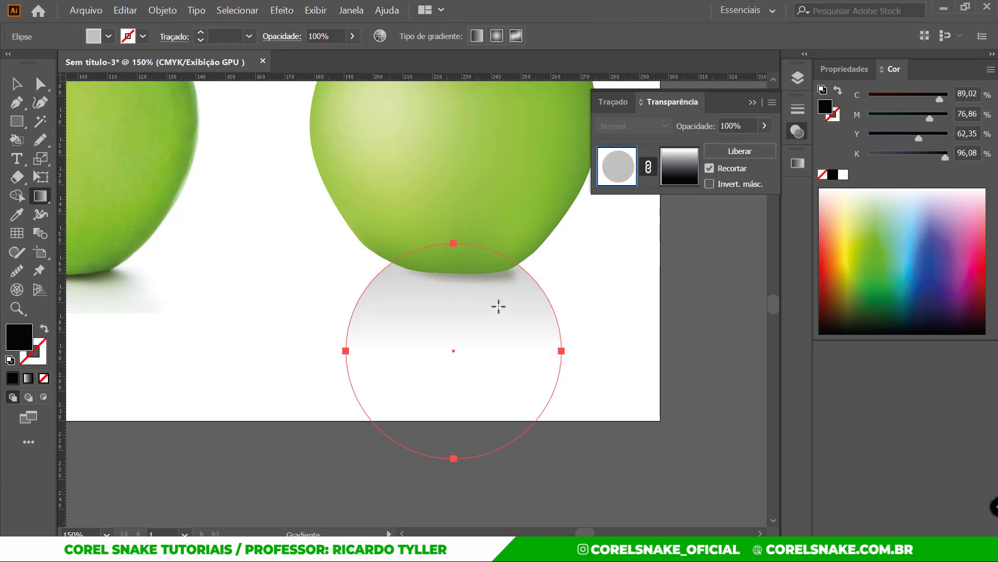
left_click(679, 172)
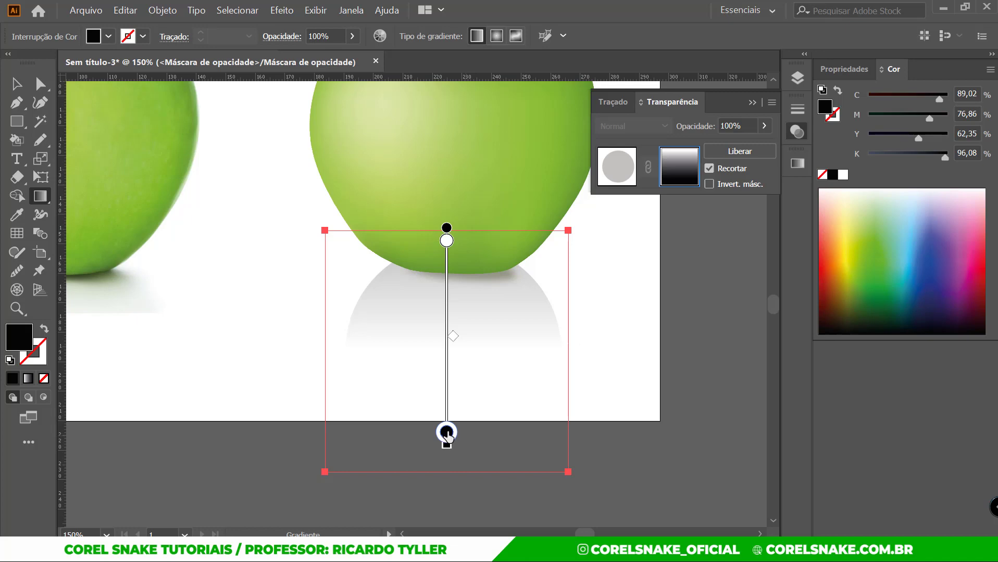
left_click_drag(448, 435, 446, 471)
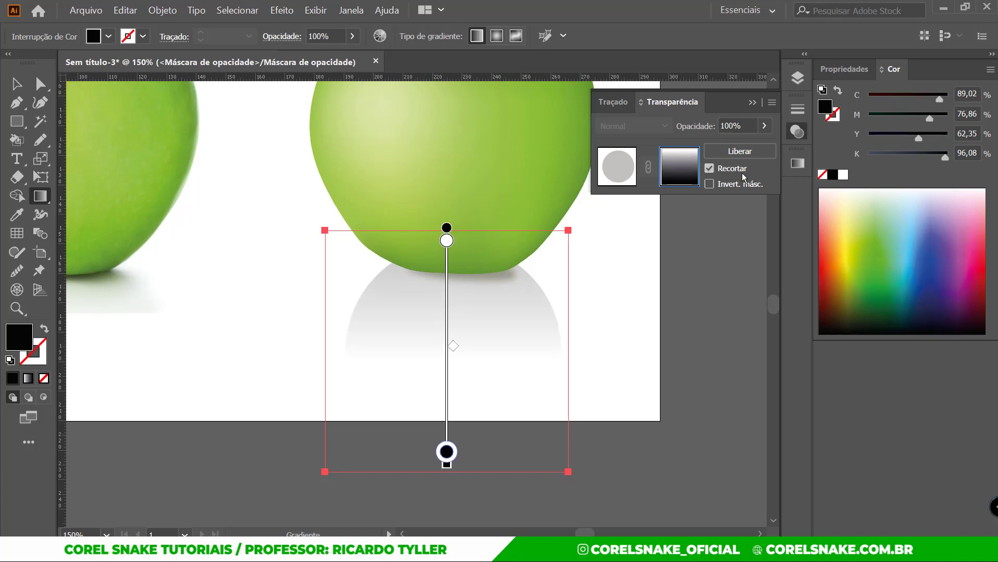
left_click(624, 164)
Apply a 14,2-pixel Gaussian blur to the shadow ellipse.
left_click(796, 78)
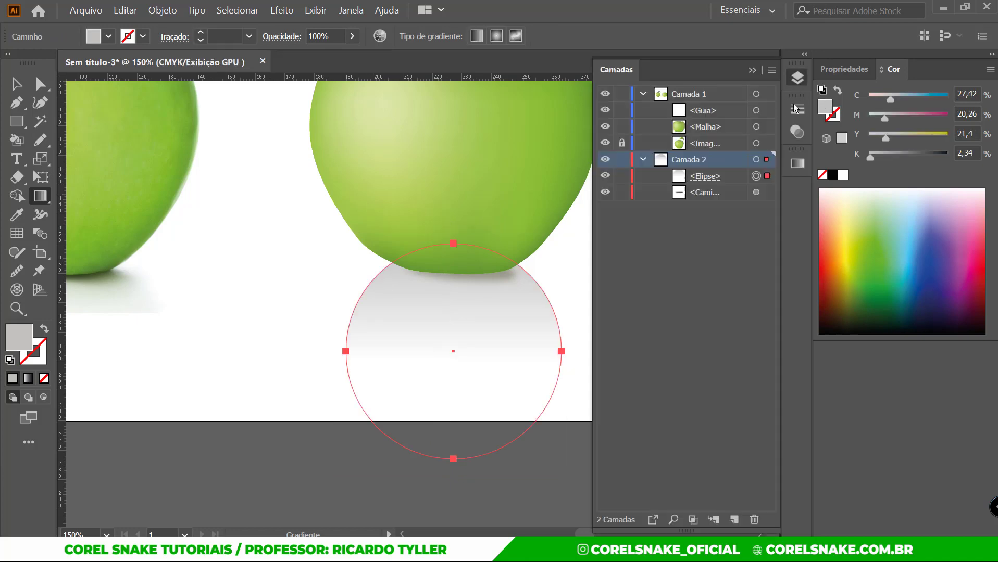
left_click(703, 177)
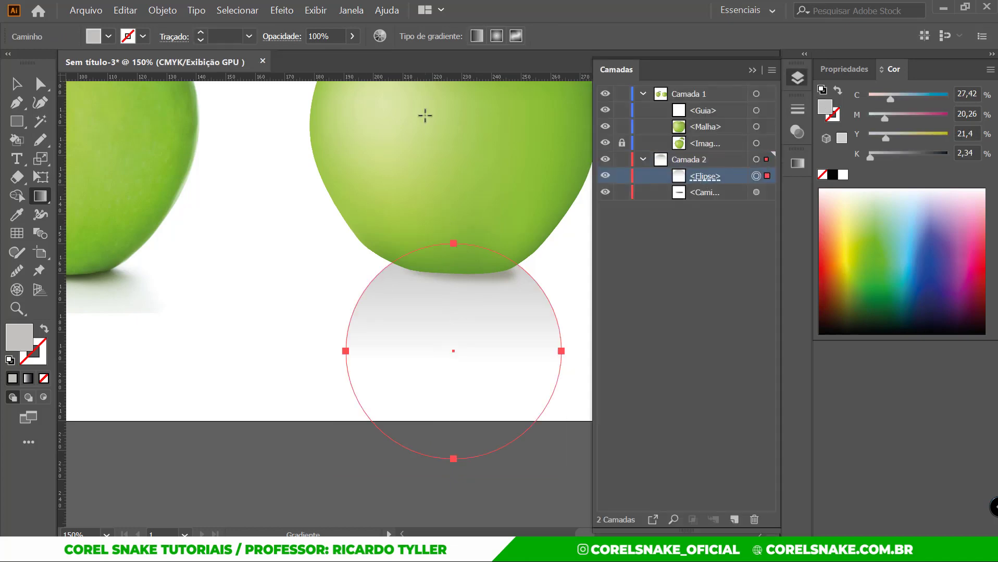
key("v")
left_click(283, 11)
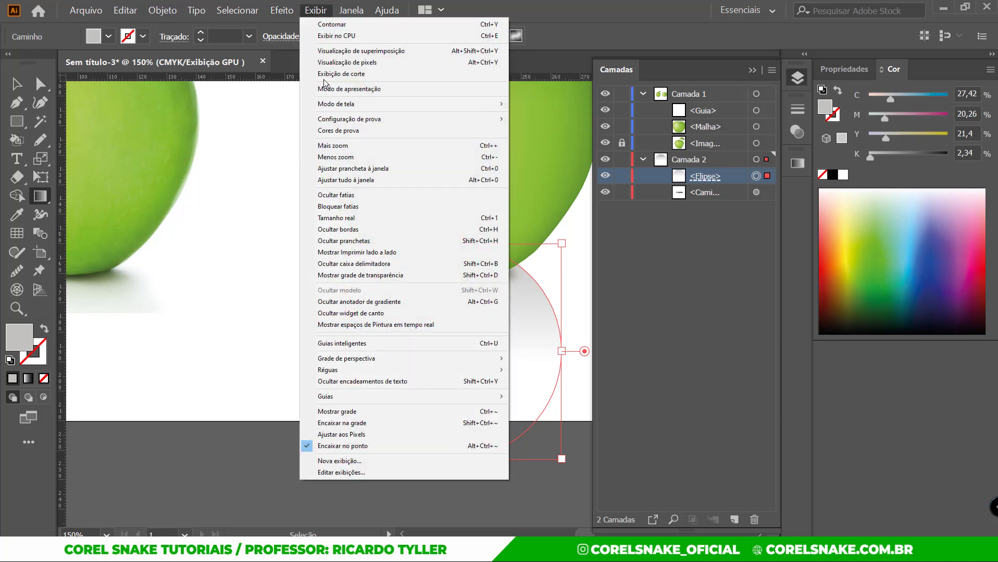
mouse_move(312, 195)
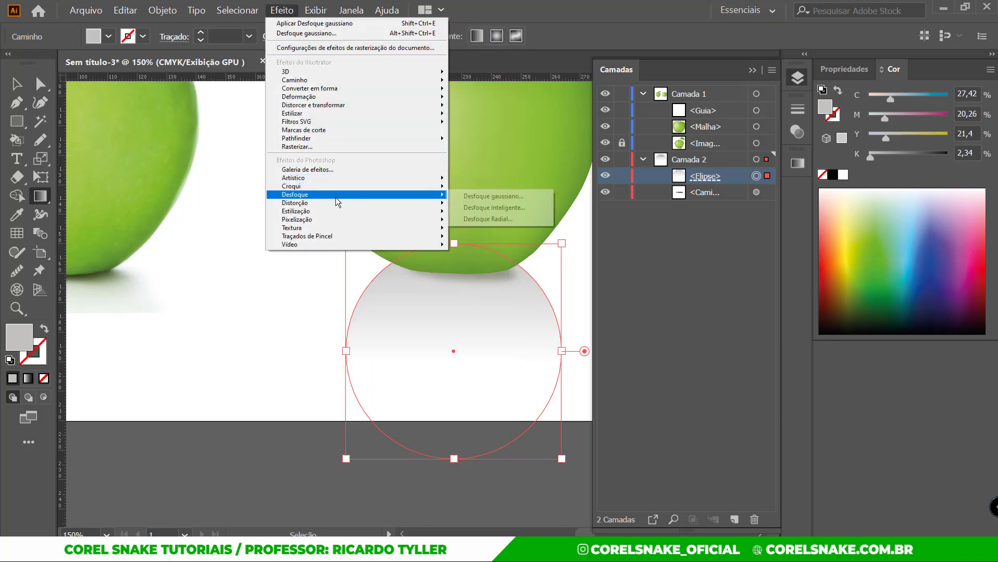
left_click(497, 197)
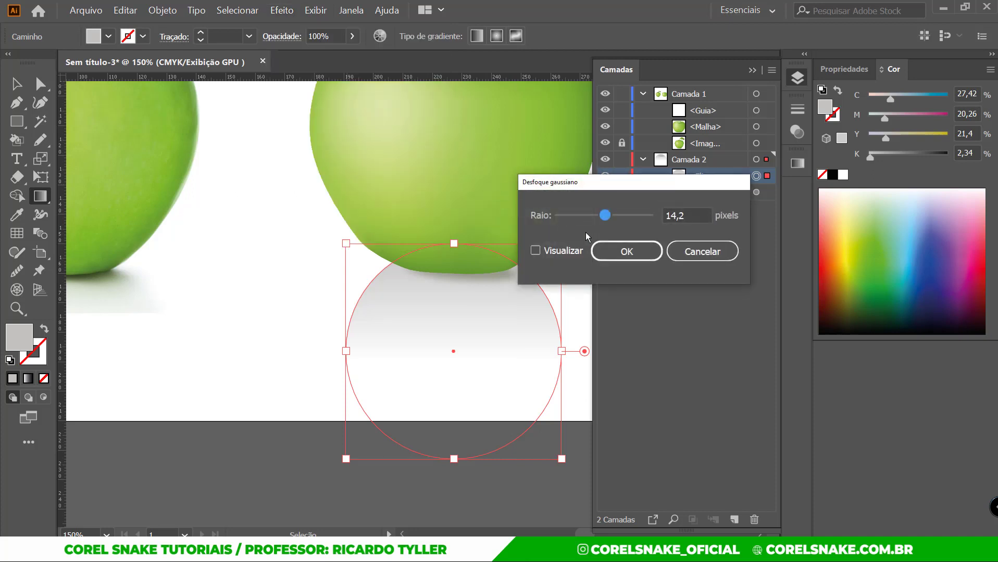
left_click(542, 252)
left_click(626, 252)
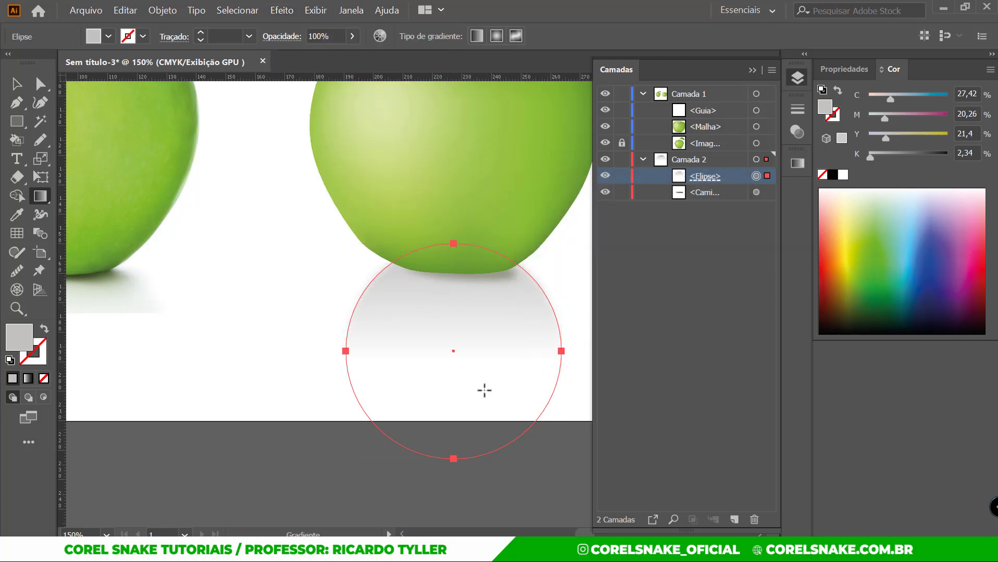
Move the path above the blurred ellipse in Layers and fit the whole artboard in view.
key("v")
left_click(248, 399)
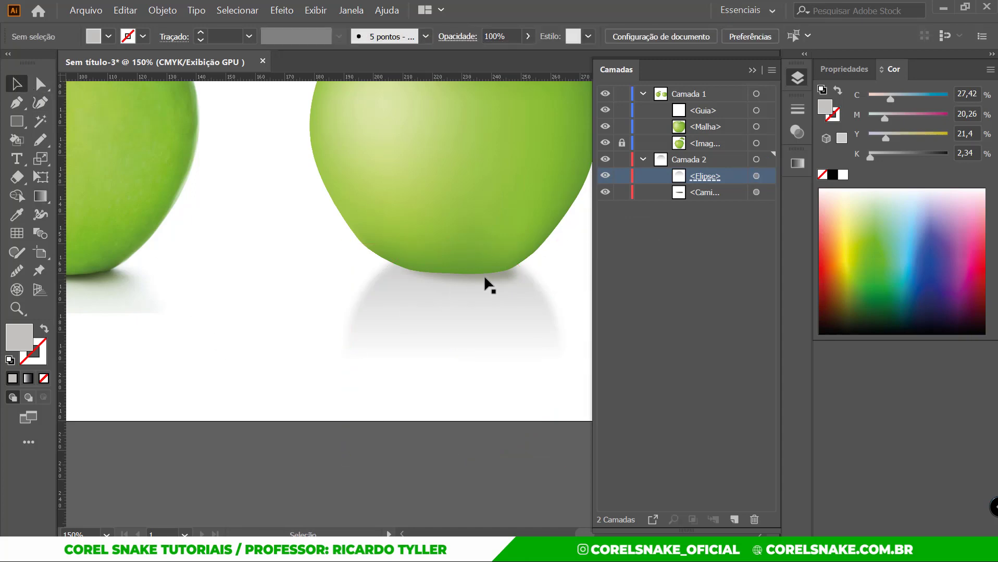
left_click(487, 277)
left_click(692, 193)
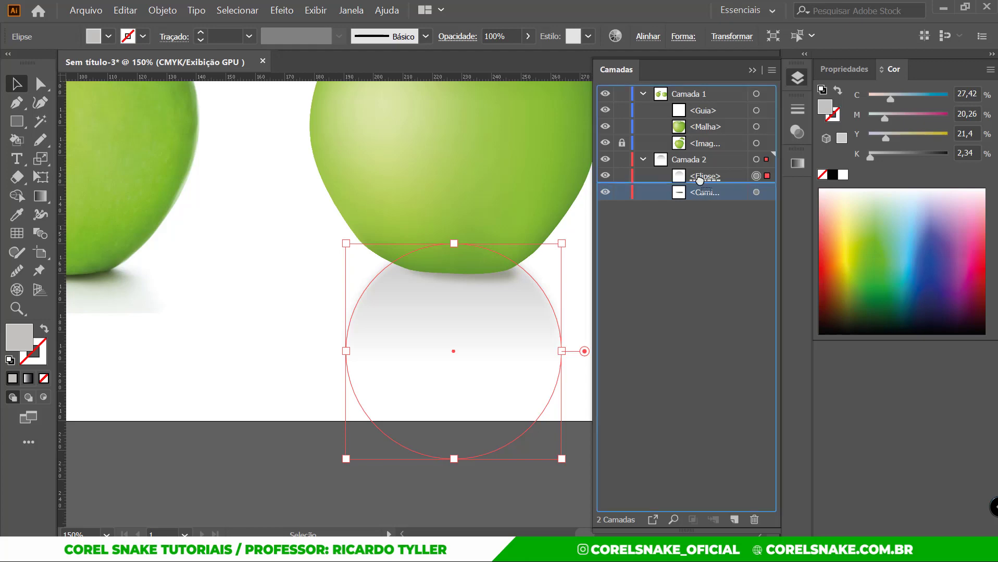
left_click_drag(700, 197, 703, 171)
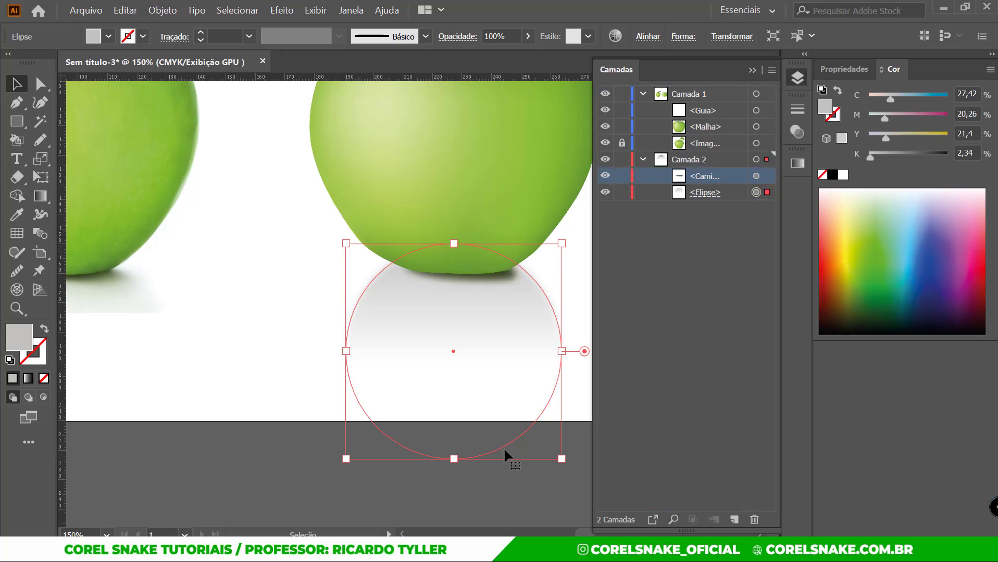
left_click(504, 477)
left_click(797, 79)
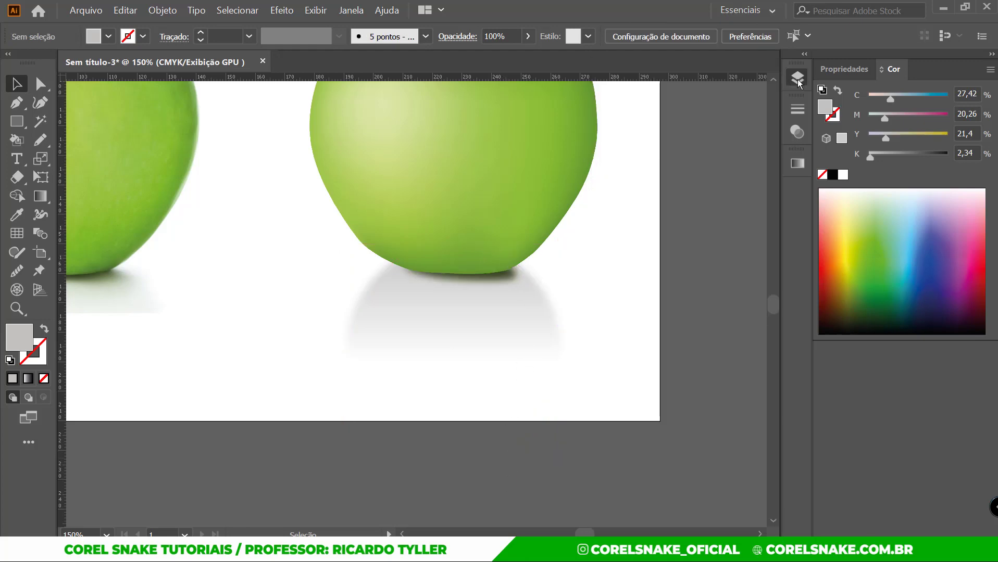
key("ctrl+0")
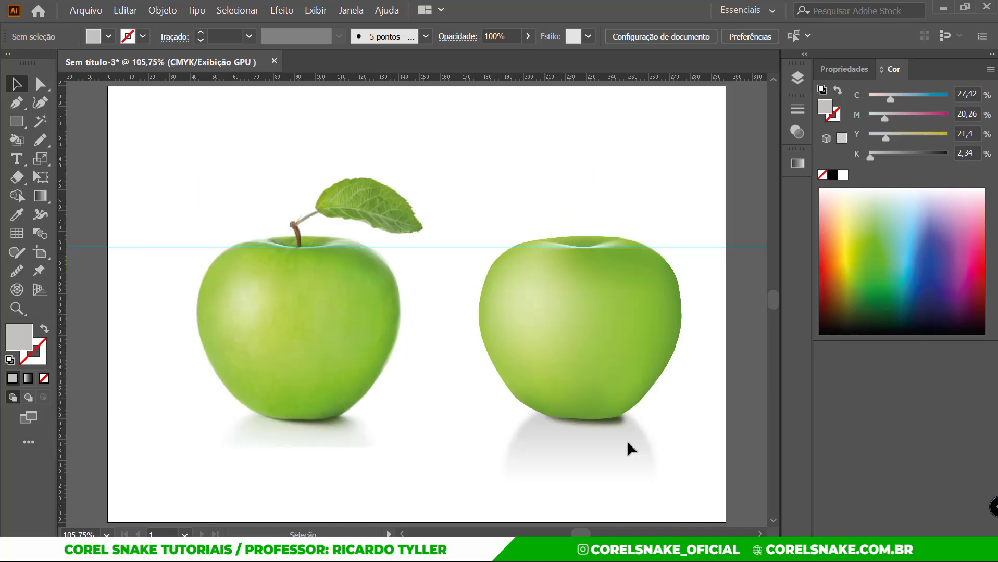
Select the shadow ellipse under the right apple and enter its opacity-mask editing.
left_click(623, 442)
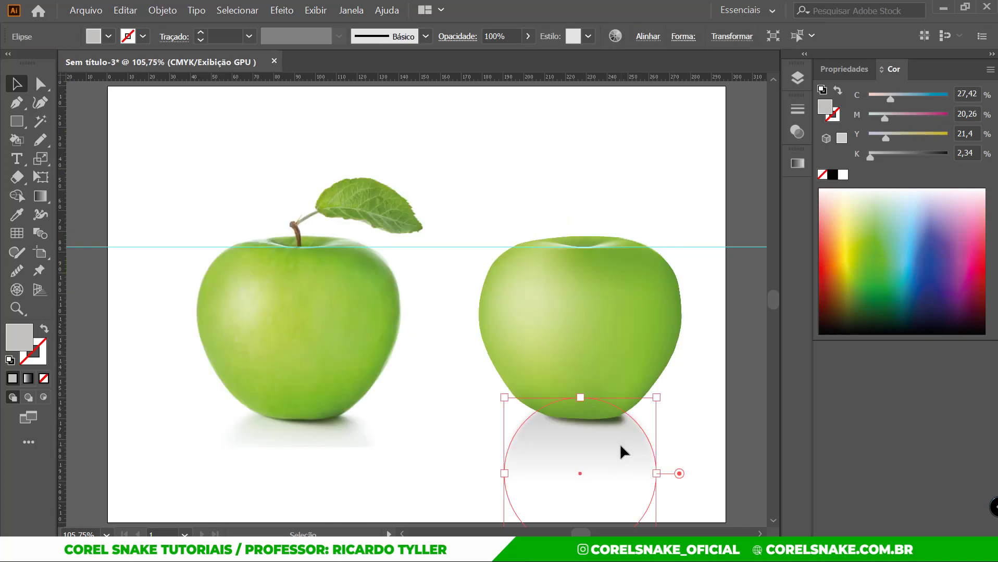
left_click(797, 164)
left_click(797, 134)
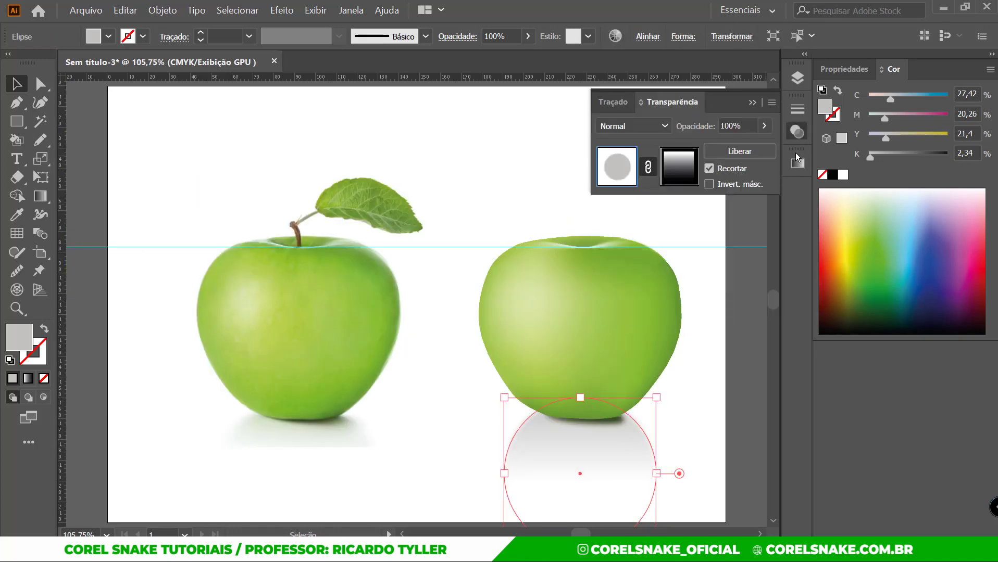
left_click(684, 164)
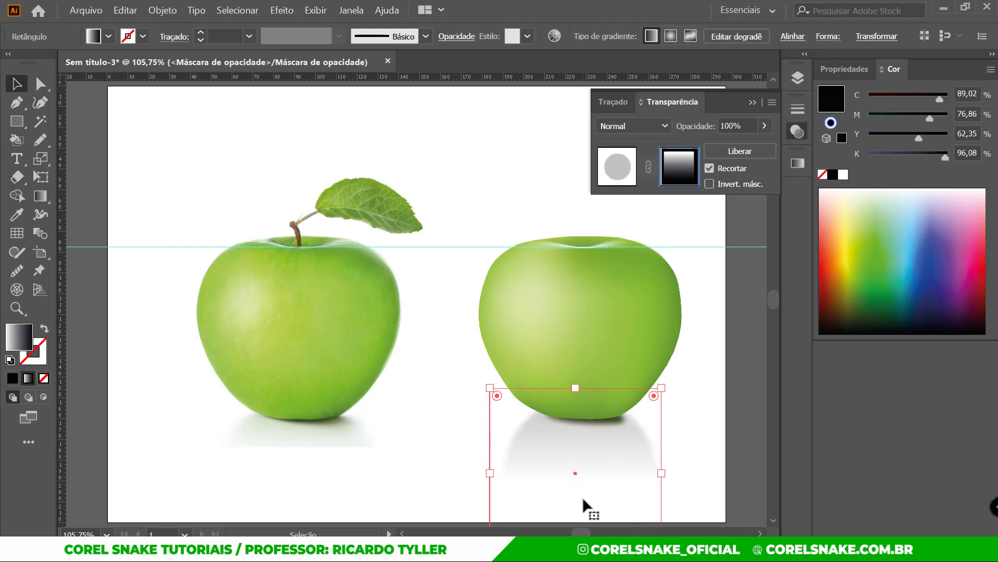
left_click(45, 197)
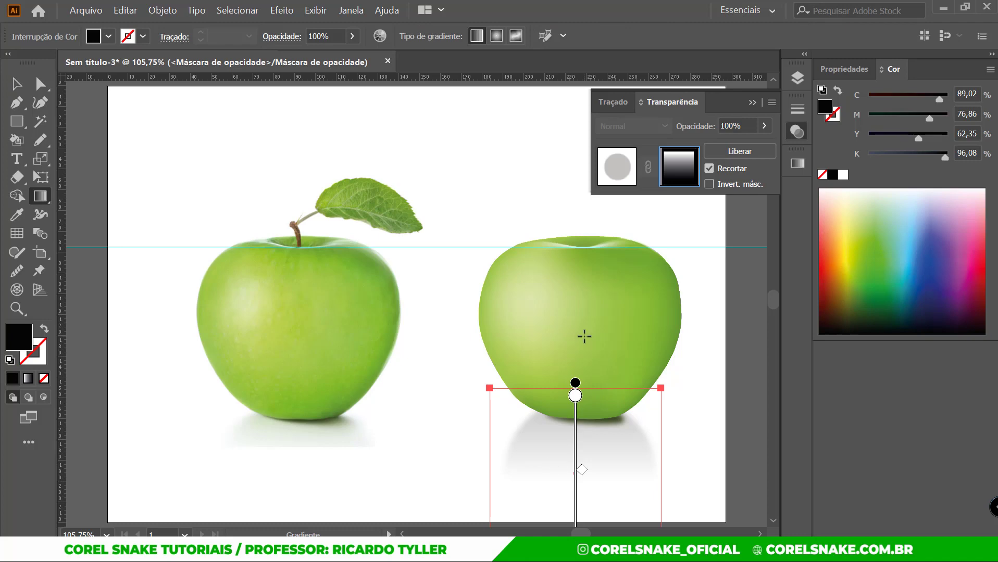
scroll(584, 337, "down", 1)
scroll(588, 445, "up", 1)
scroll(576, 485, "up", 2)
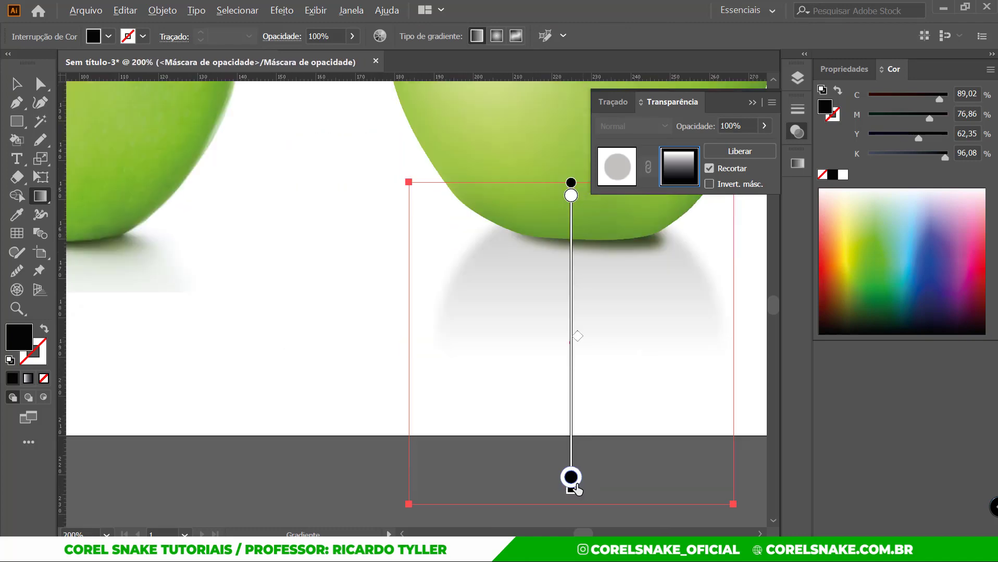
Reposition the mask gradient's black and white stops so the shadow fades out toward the bottom.
mouse_move(571, 478)
left_mouse_down()
mouse_move(570, 410)
mouse_move(570, 428)
left_mouse_up()
mouse_move(571, 195)
left_mouse_down()
mouse_move(571, 248)
mouse_move(571, 150)
left_mouse_up()
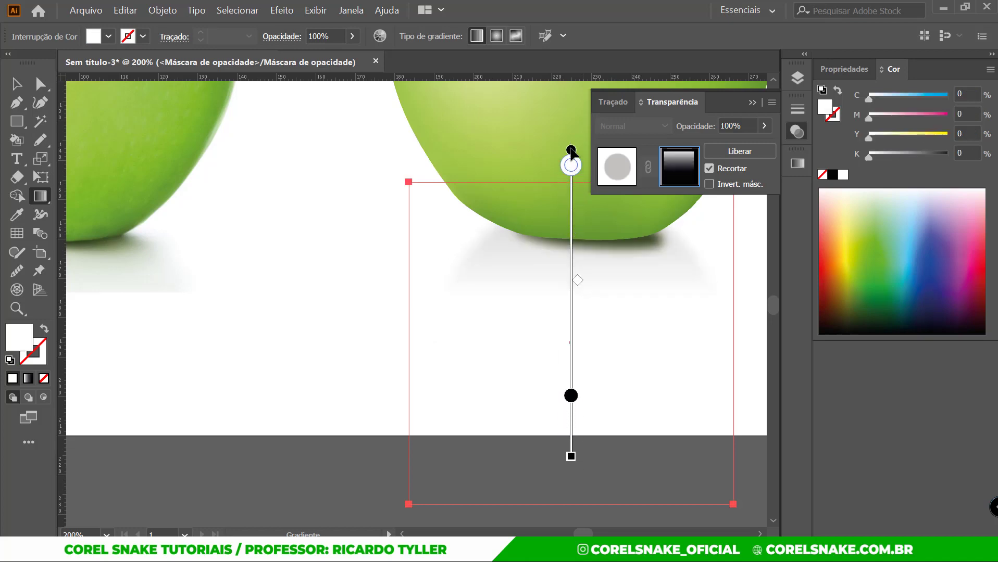
left_click(571, 396)
left_click_drag(571, 397, 571, 418)
left_click_drag(571, 456, 571, 502)
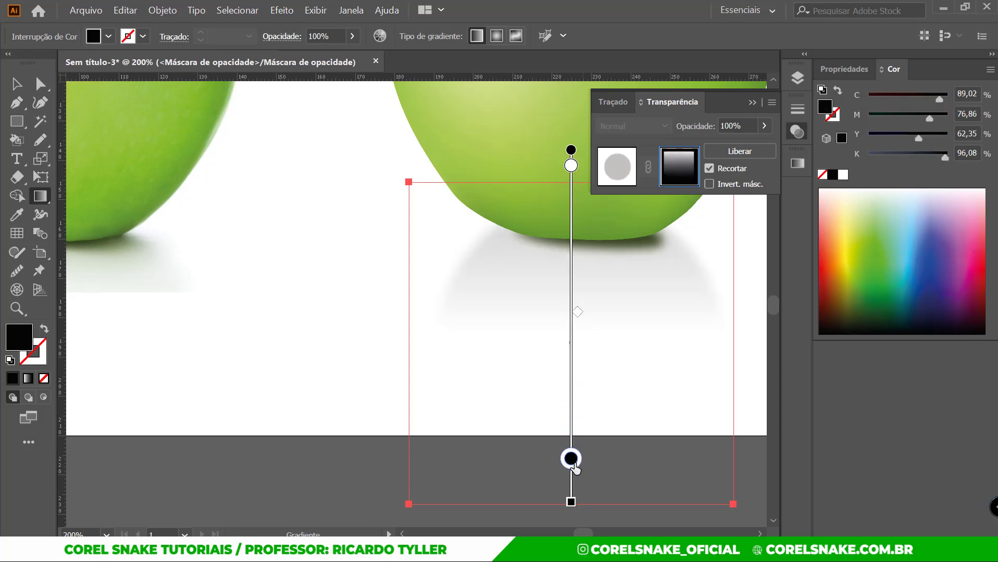
left_click_drag(572, 460, 571, 473)
scroll(575, 408, "down", 2)
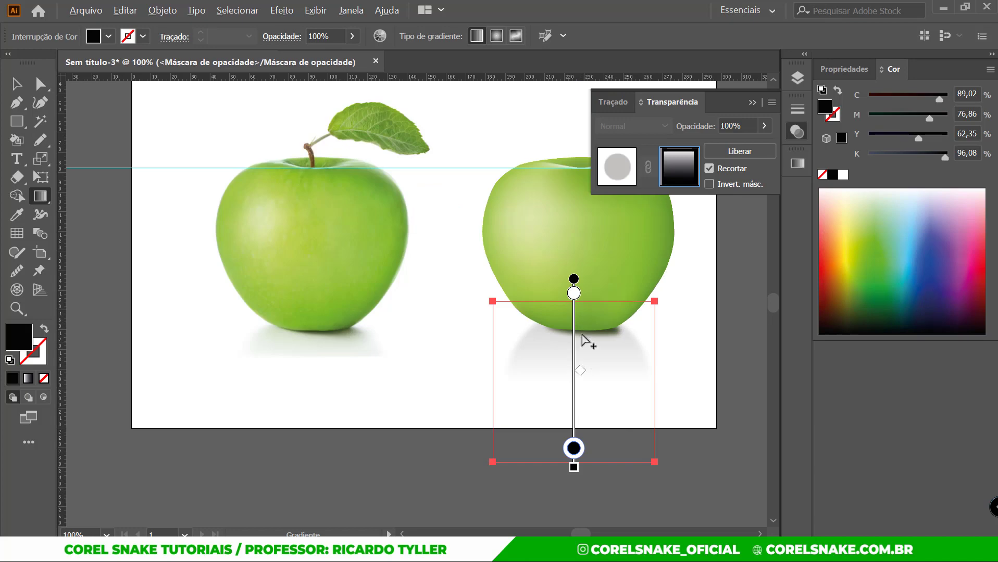
left_click_drag(574, 280, 574, 228)
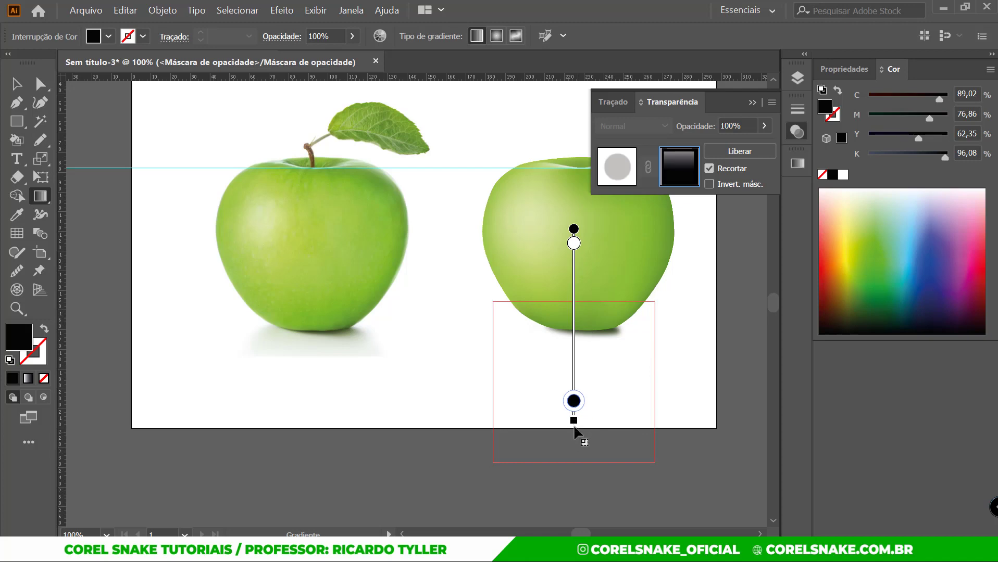
left_click_drag(574, 417, 574, 495)
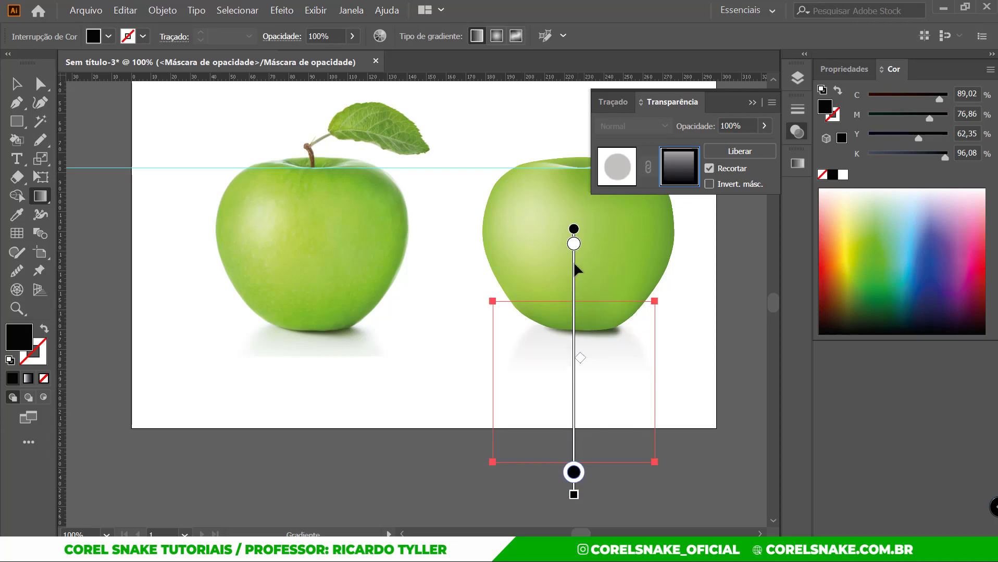
left_click_drag(574, 229, 574, 256)
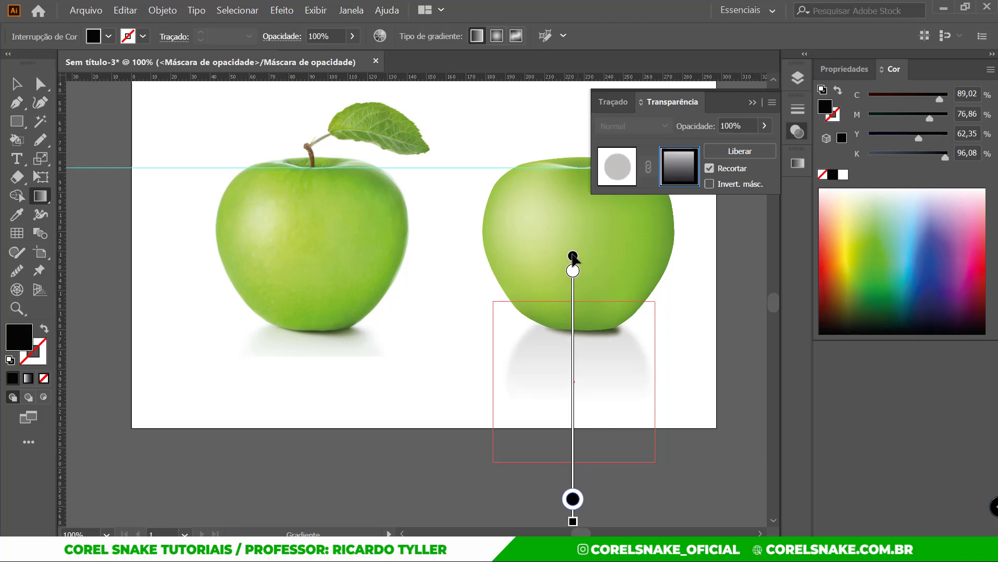
Deselect the shadow and exit opacity-mask editing back to its artwork.
left_click(19, 87)
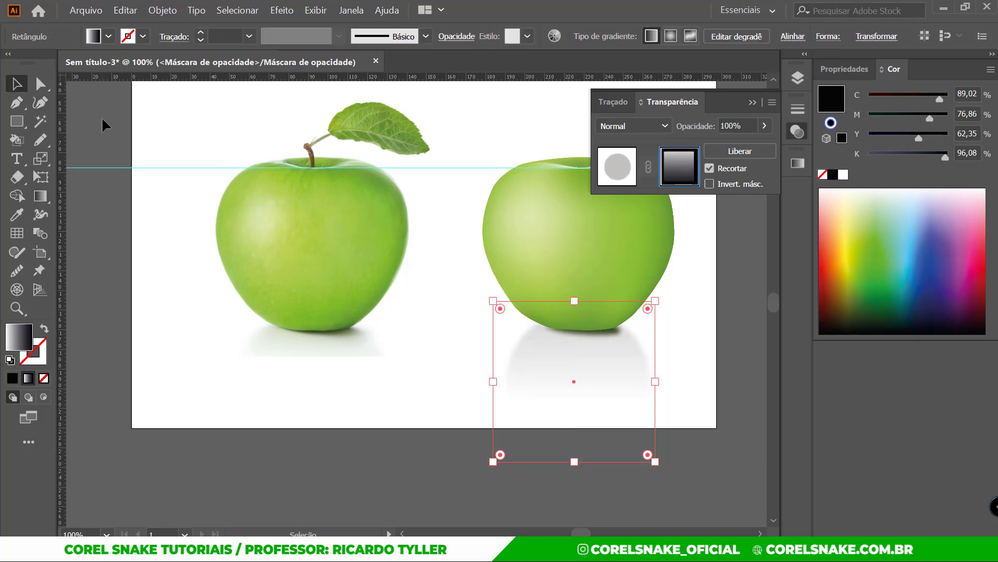
left_click(536, 177)
left_click(798, 132)
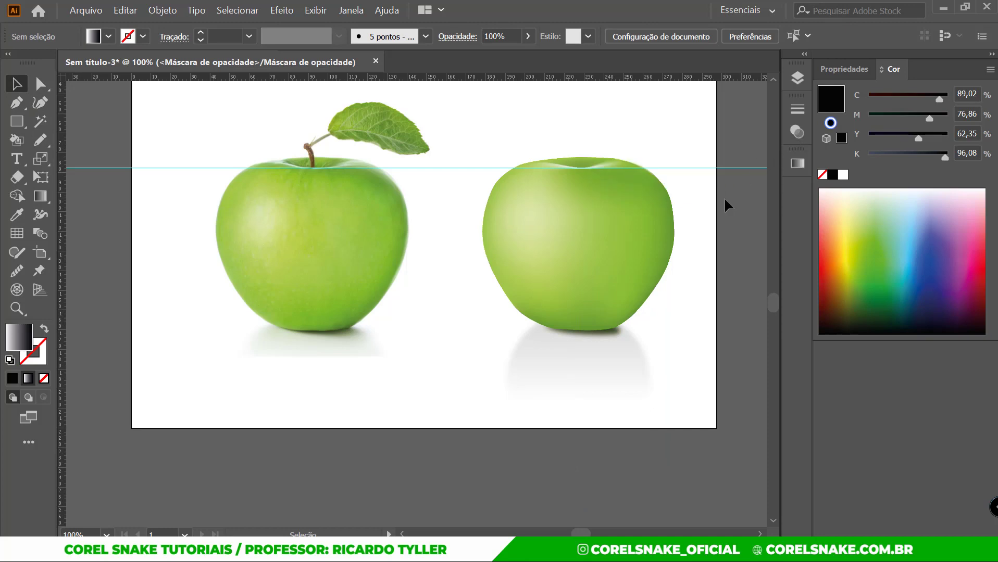
scroll(724, 206, "up", 1)
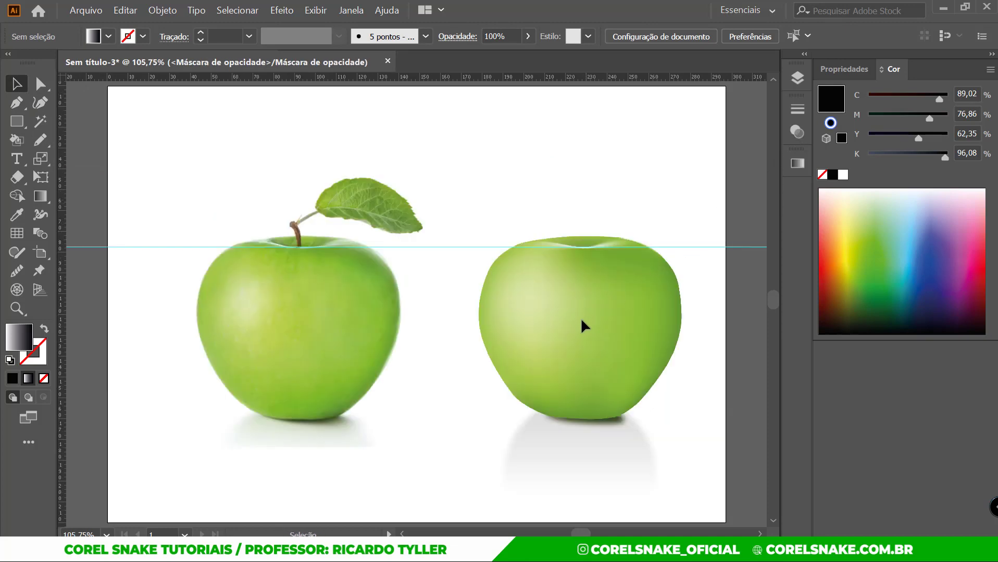
left_click(798, 79)
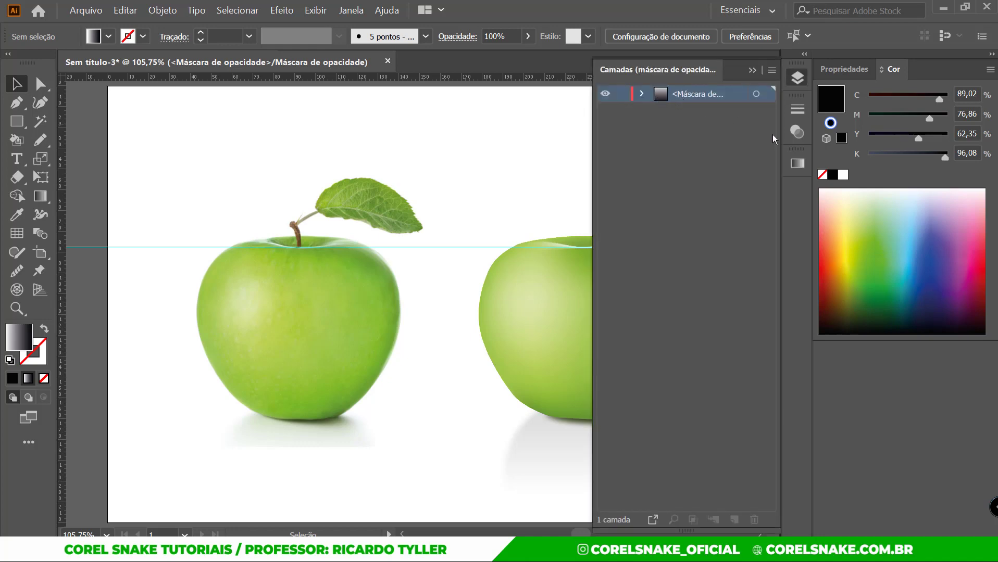
left_click(797, 132)
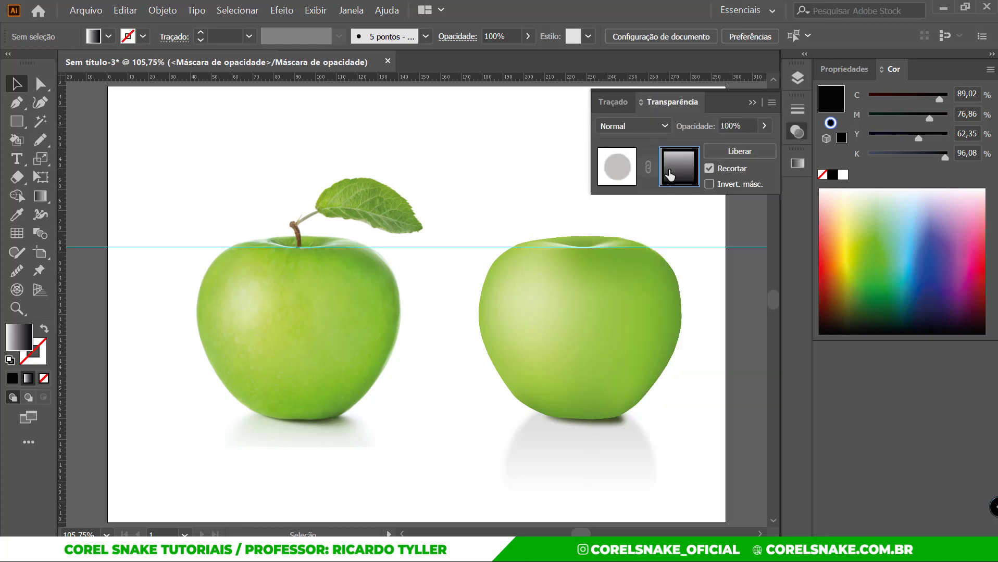
left_click(616, 166)
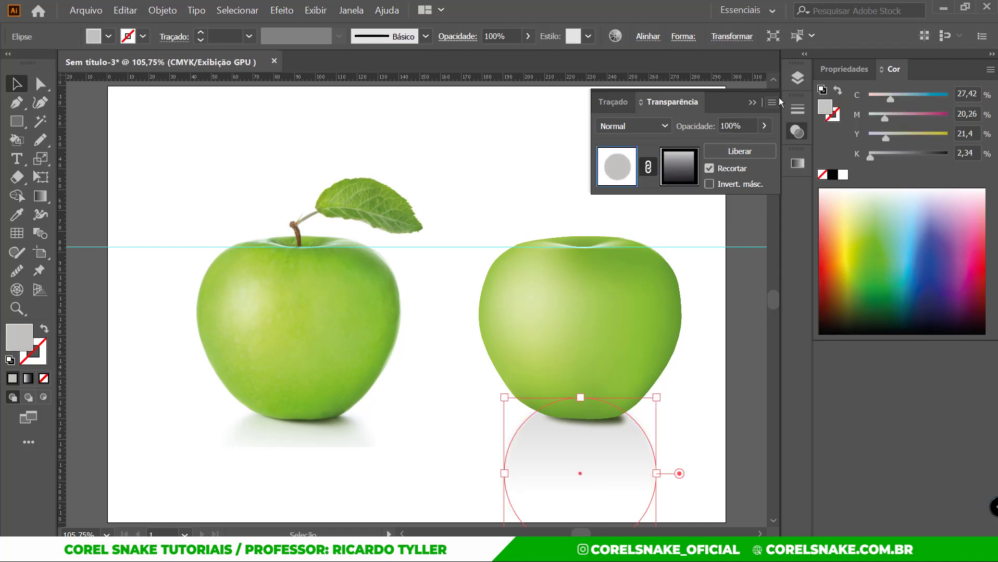
left_click(796, 83)
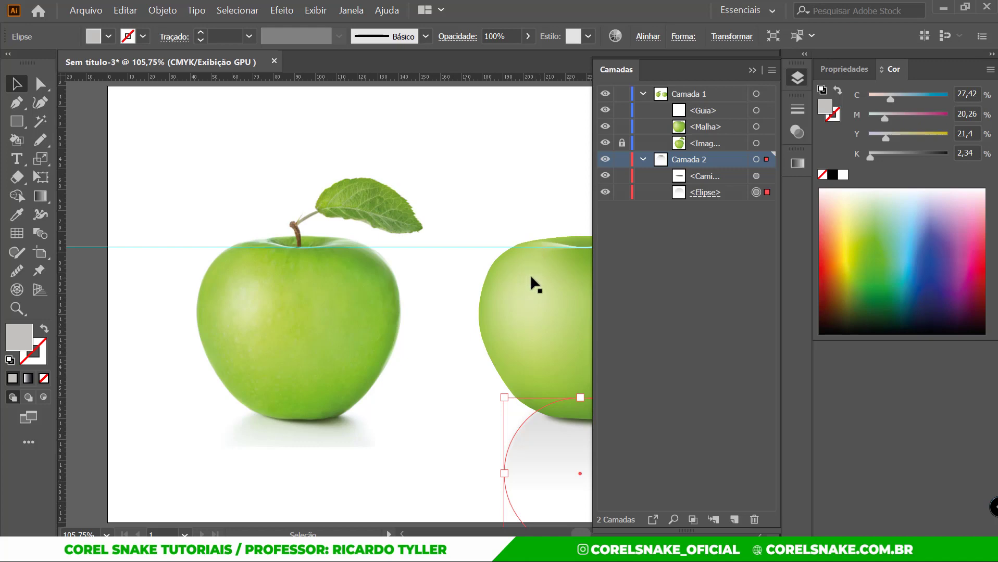
Add a new gradient mesh point inside the right apple.
left_click(535, 290)
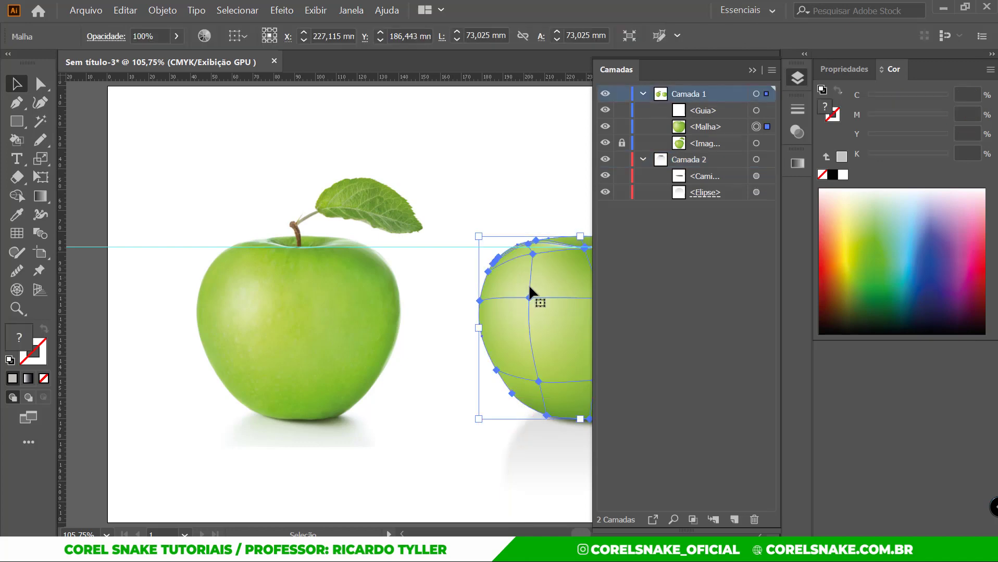
left_click(795, 80)
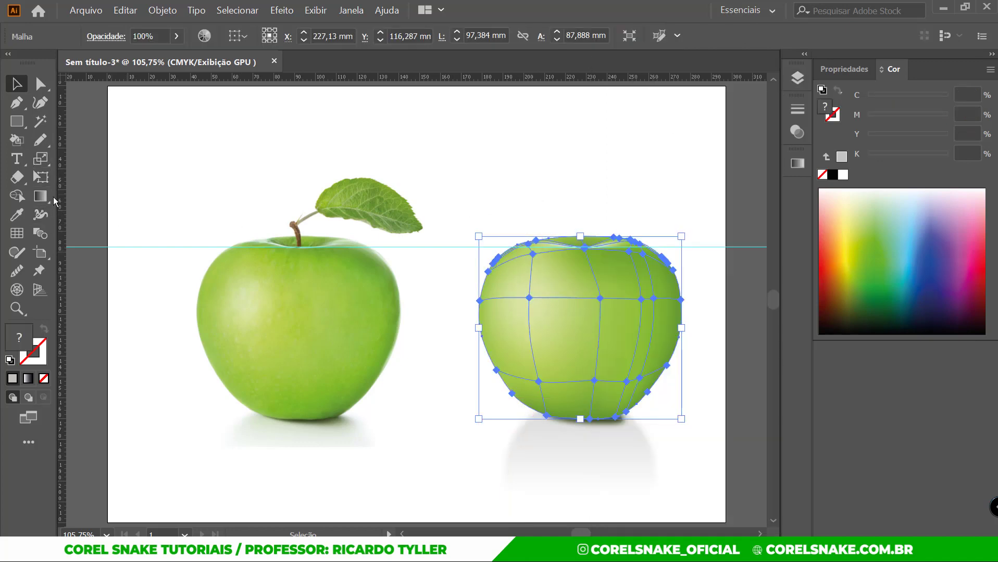
left_click_drag(40, 196, 78, 214)
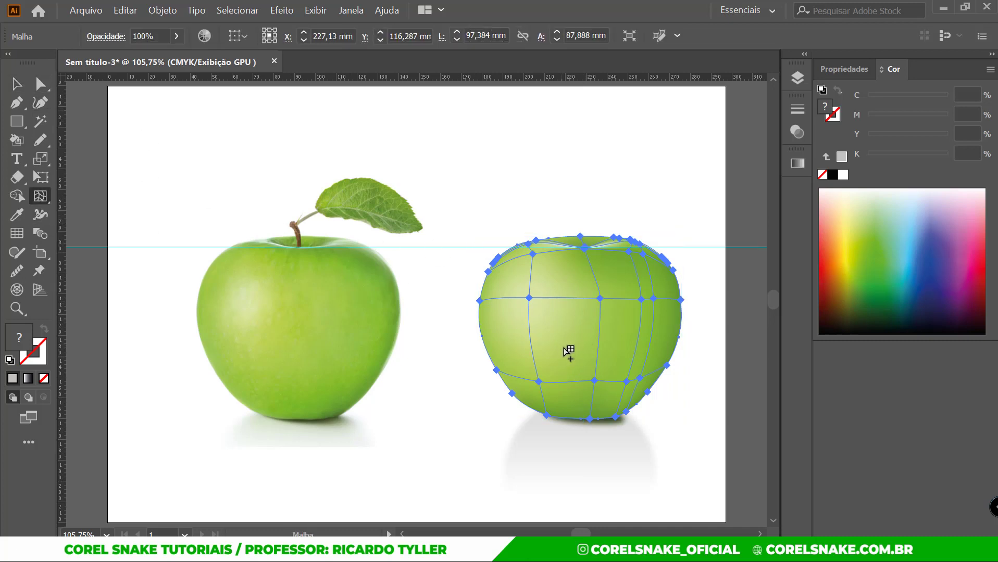
left_click(565, 349)
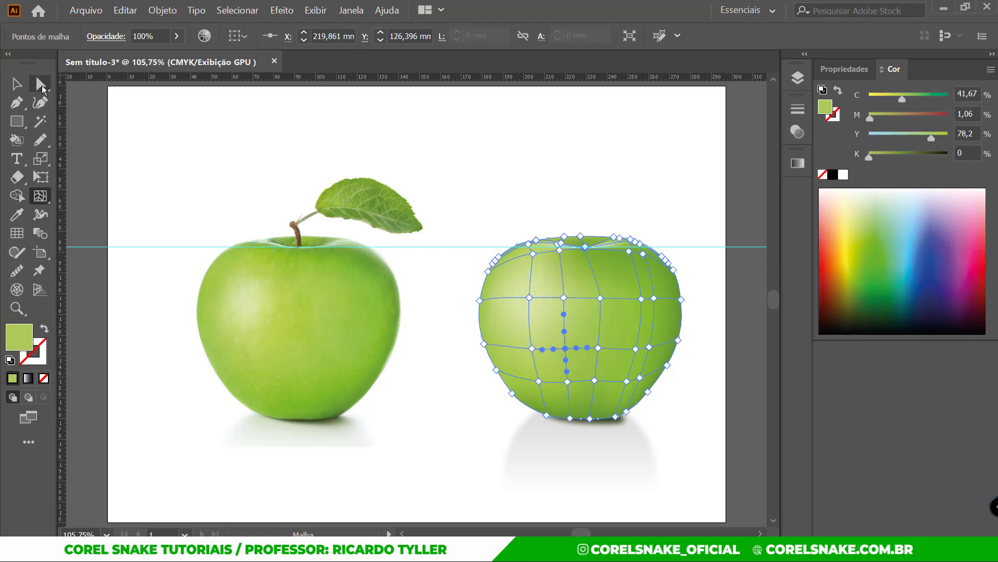
Lasso the central mesh points and tint them with green sampled from the reference apple.
left_click_drag(39, 91, 104, 123)
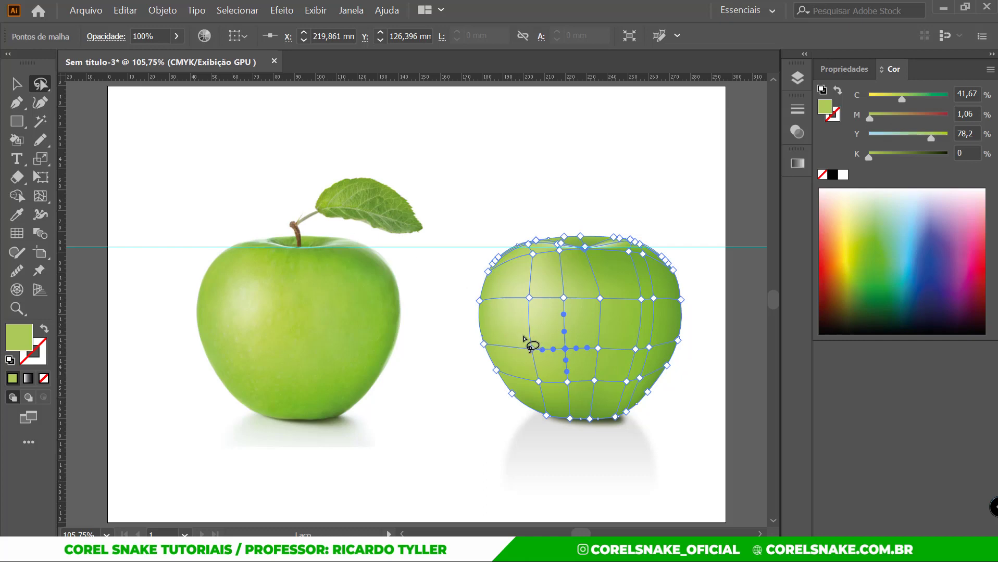
mouse_move(525, 342)
left_mouse_down()
mouse_move(591, 338)
mouse_move(524, 345)
left_mouse_up()
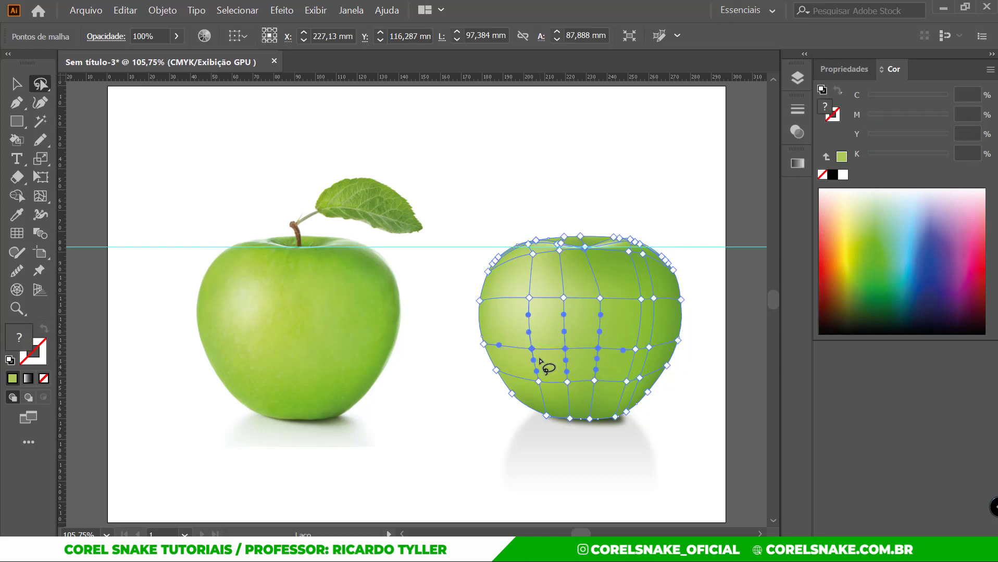
key("i")
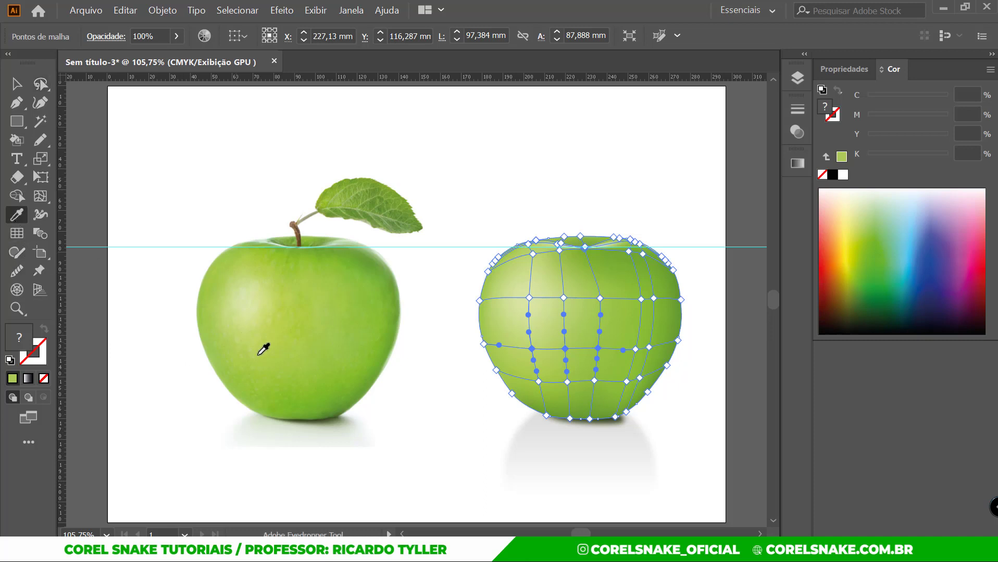
left_click(279, 343)
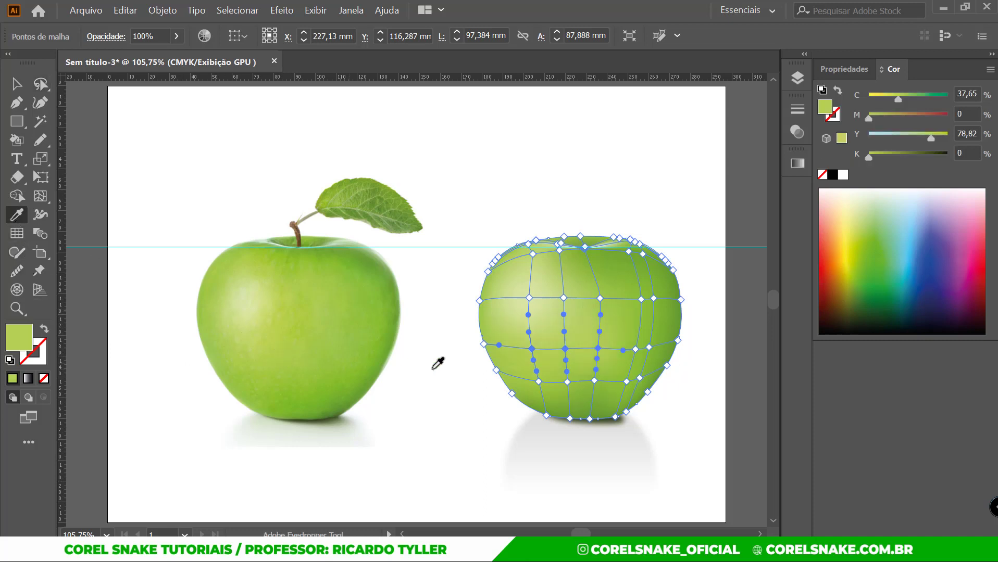
left_click(17, 83)
left_click(442, 147)
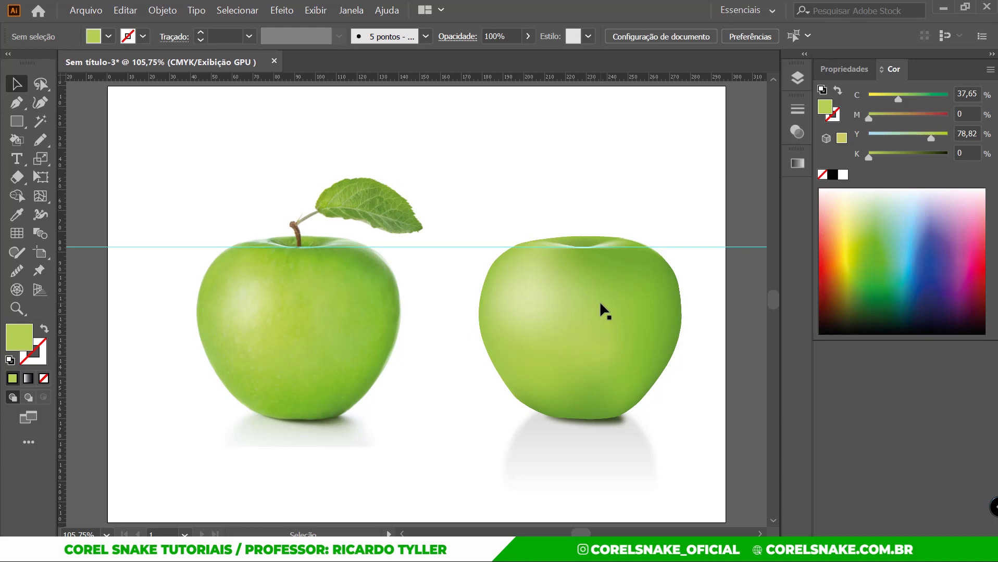
Trace the reference photo's stem outline freehand with the Pencil tool.
scroll(300, 245, "up", 2)
scroll(297, 224, "up", 4)
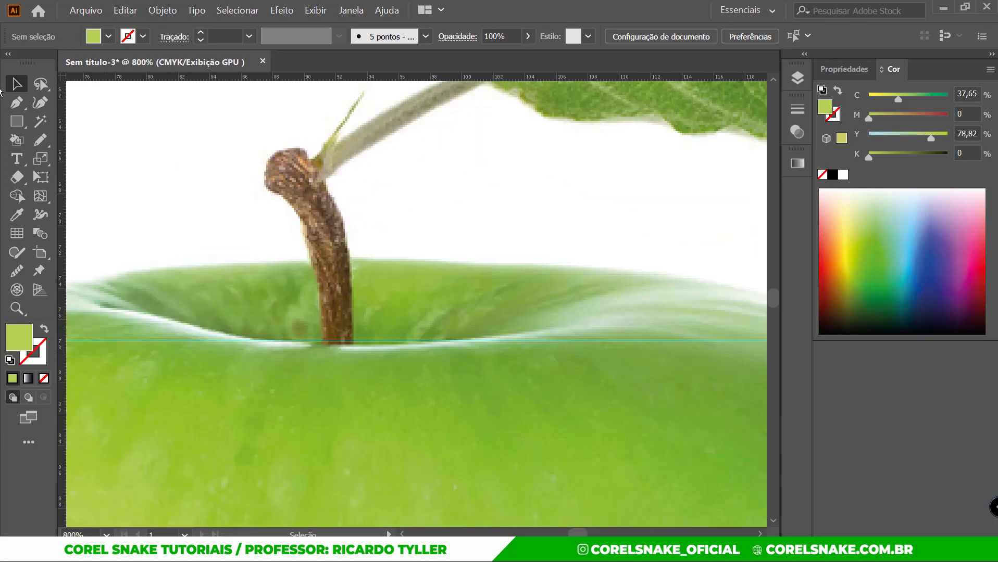
left_click(16, 102)
scroll(227, 185, "up", 3)
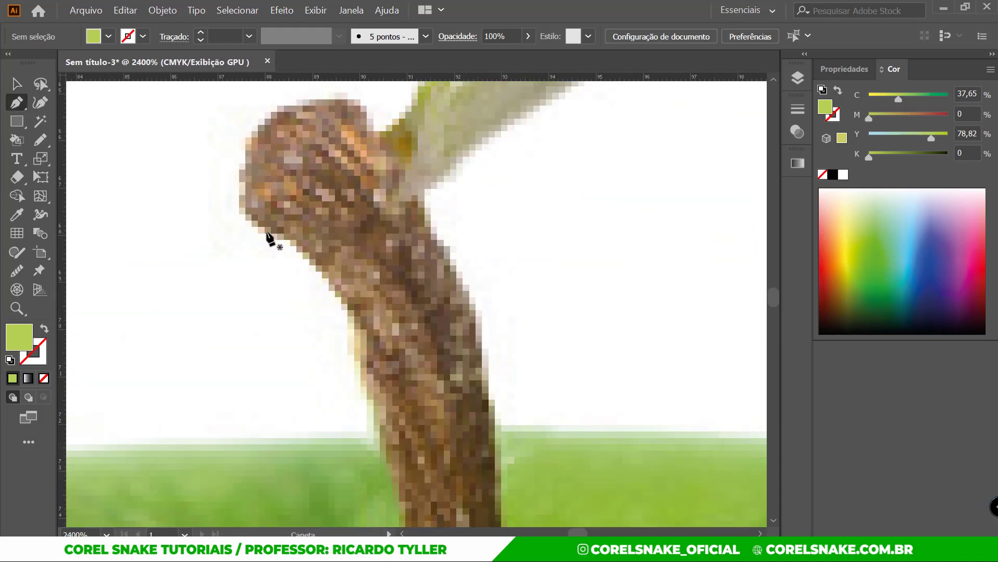
left_click_drag(268, 232, 243, 182)
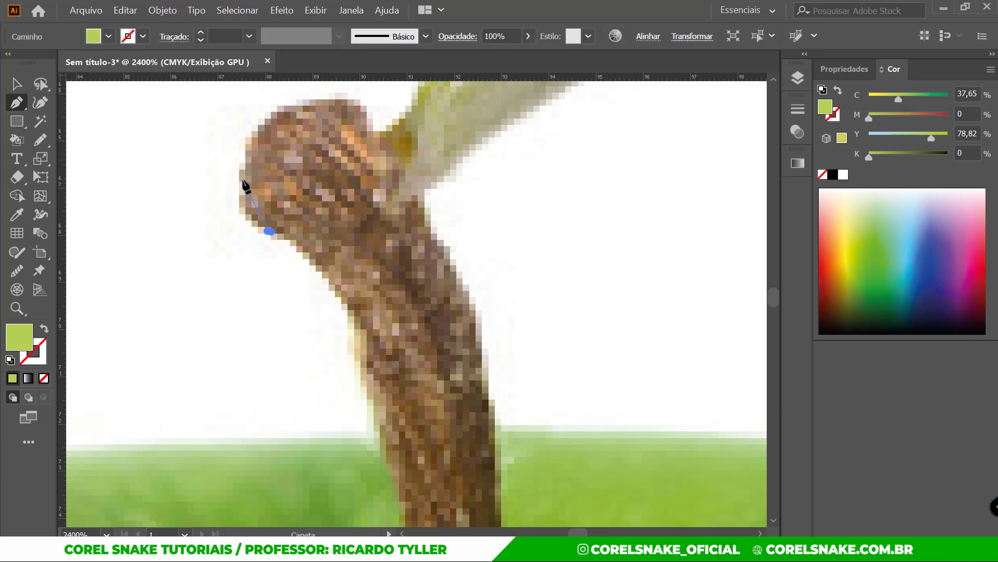
key("ctrl+z")
key("n")
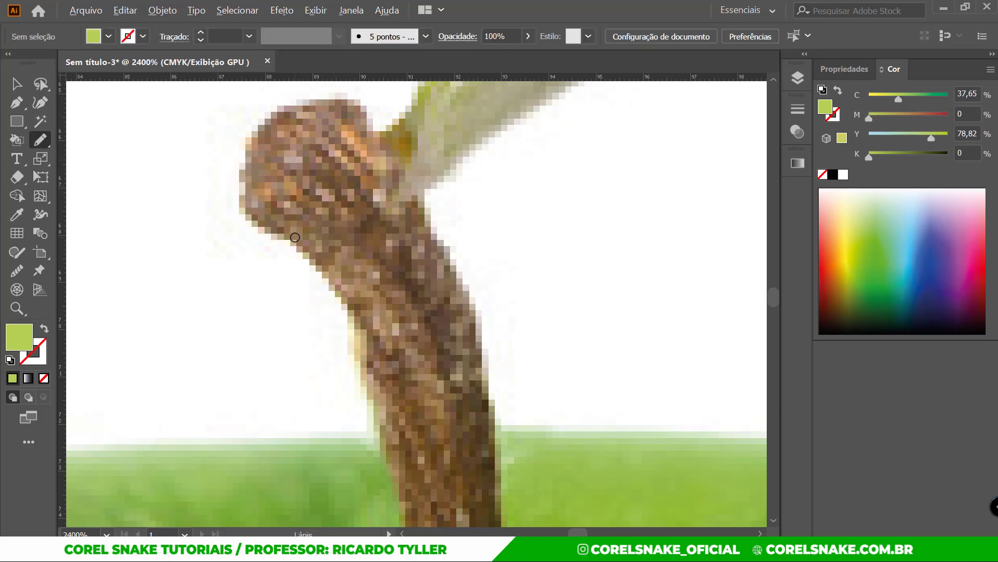
scroll(295, 238, "down", 2)
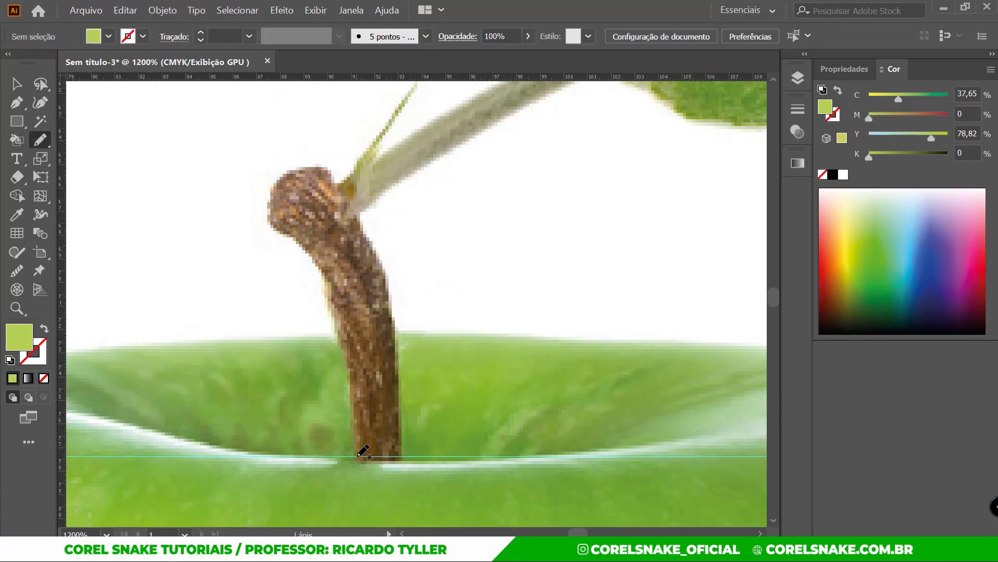
left_click_drag(357, 458, 308, 252)
mouse_move(284, 186)
left_mouse_down()
mouse_move(378, 257)
mouse_move(395, 411)
mouse_move(381, 456)
mouse_move(357, 458)
left_mouse_up()
Refine the stem's right-edge and top anchors so the outline follows the curved stem.
left_click(17, 83)
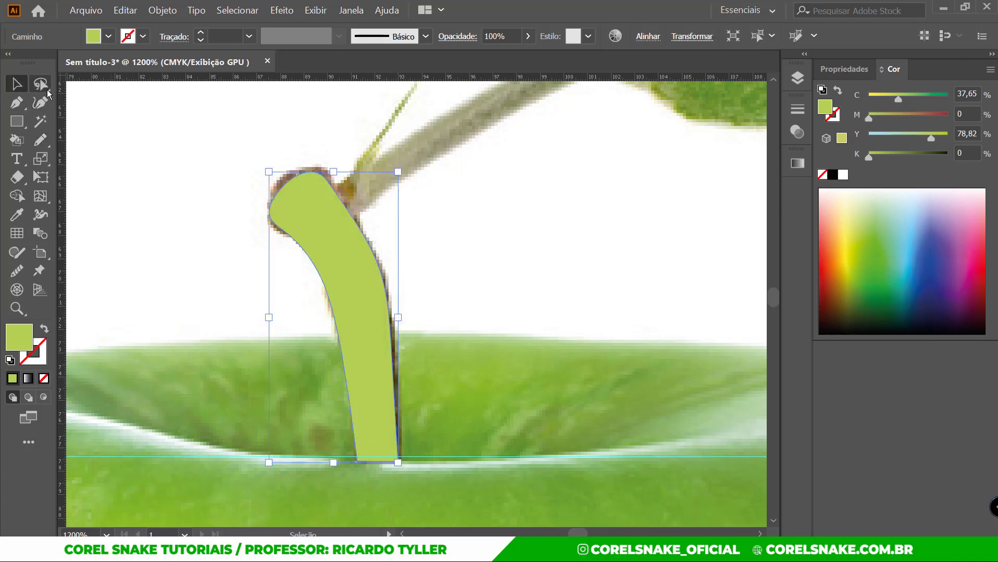
left_click_drag(41, 84, 91, 89)
left_click(89, 85)
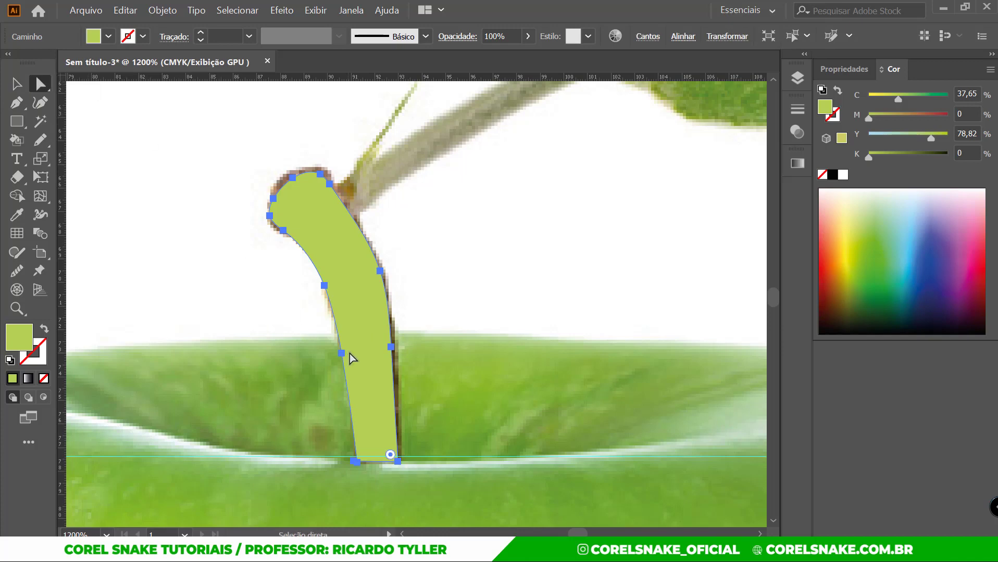
left_click(393, 348)
left_click_drag(392, 347, 398, 363)
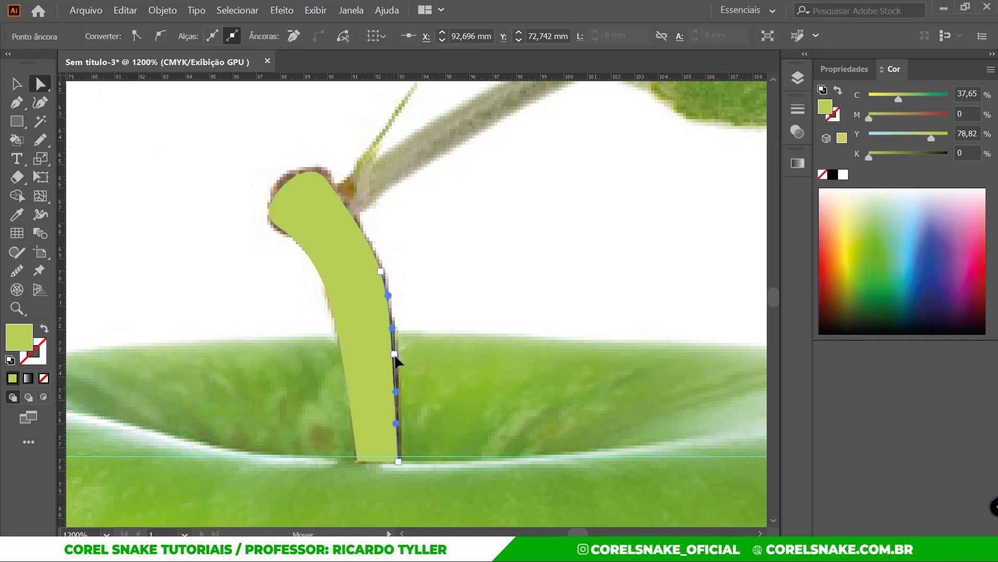
left_click_drag(293, 179, 285, 171)
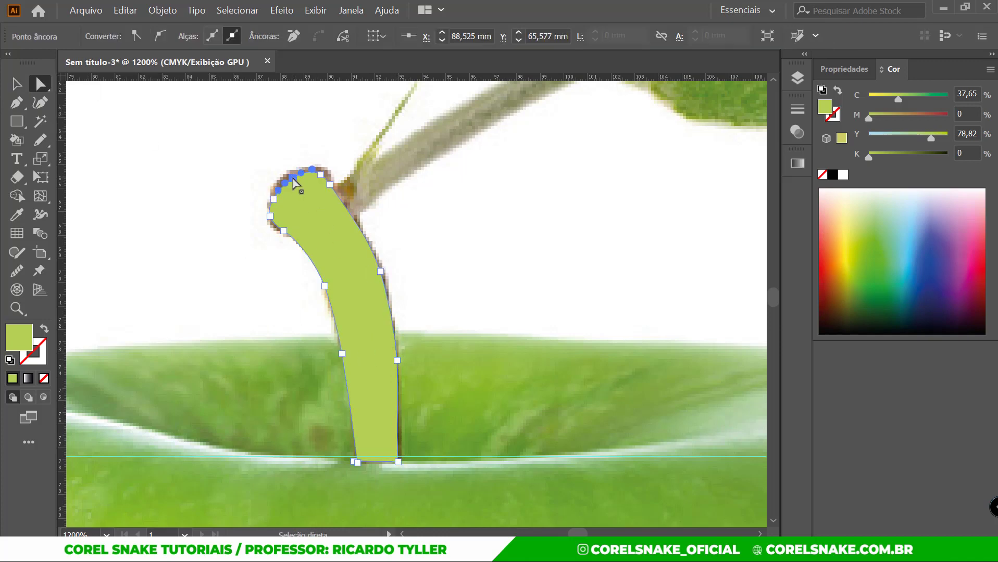
left_click(274, 199)
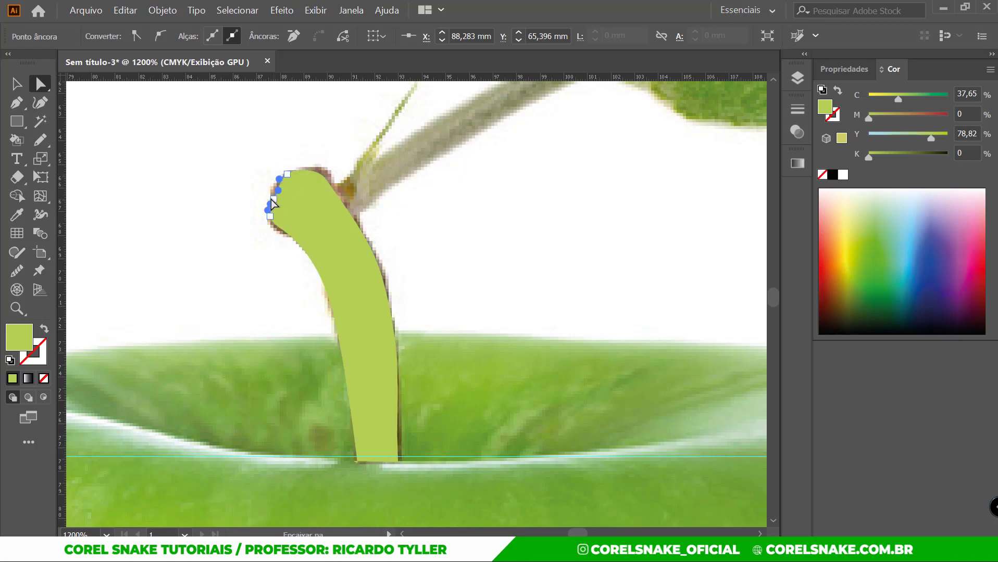
key("v")
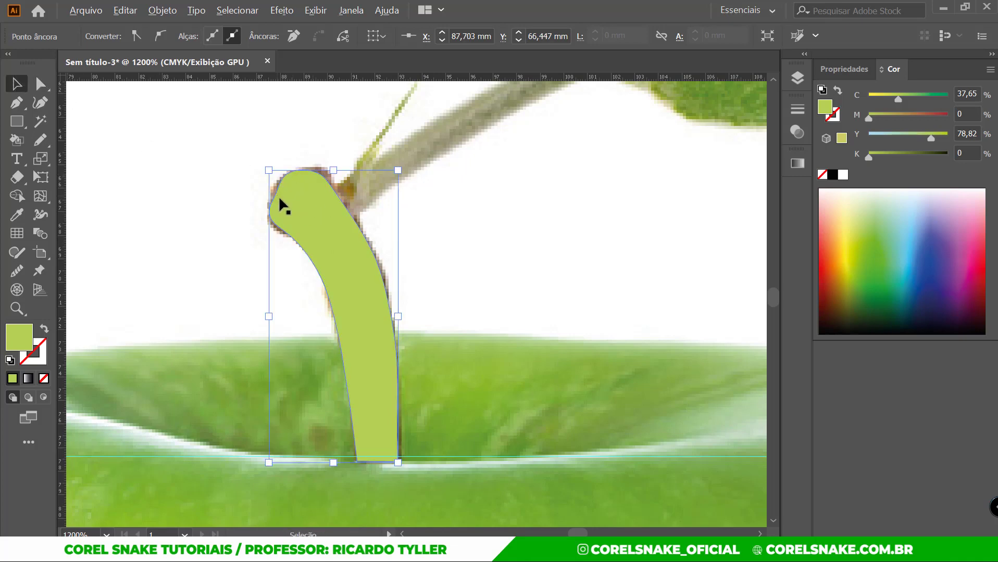
scroll(280, 203, "down", 3)
scroll(289, 211, "down", 2)
scroll(301, 222, "up", 1)
Shift the traced stem onto the right mesh apple and fill it with brown sampled from the photo's stem.
scroll(240, 216, "down", 1)
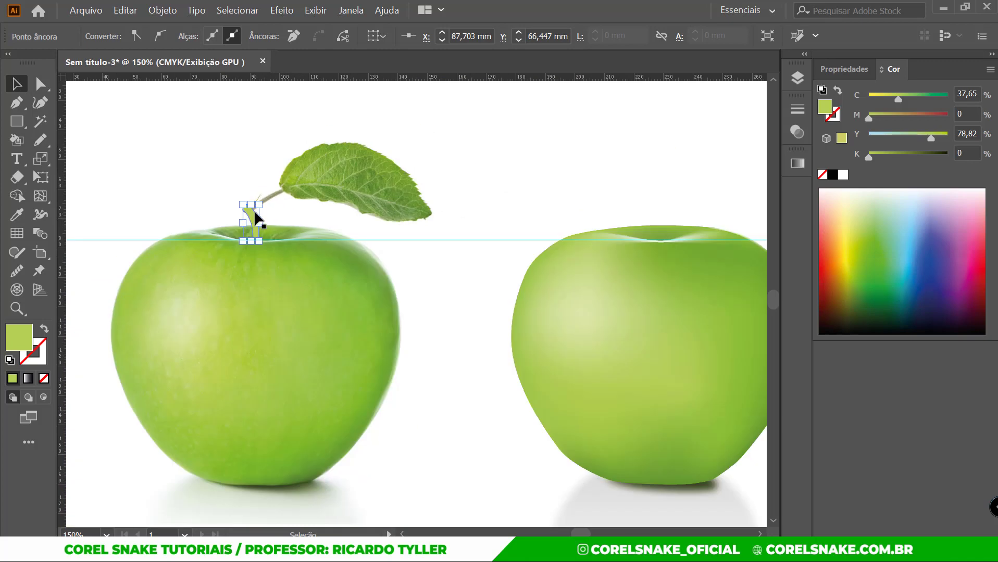
left_click(255, 215)
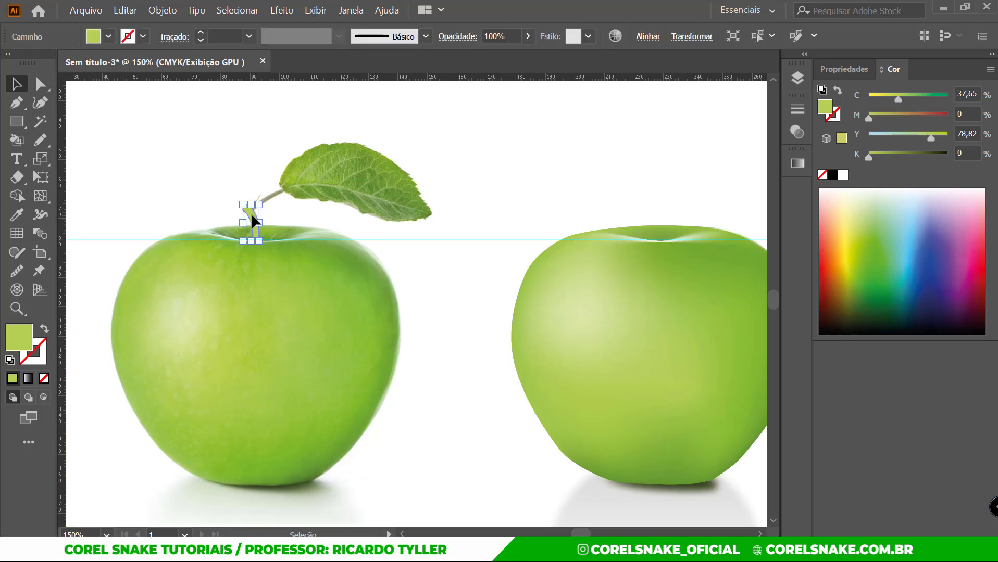
key("ctrl+d")
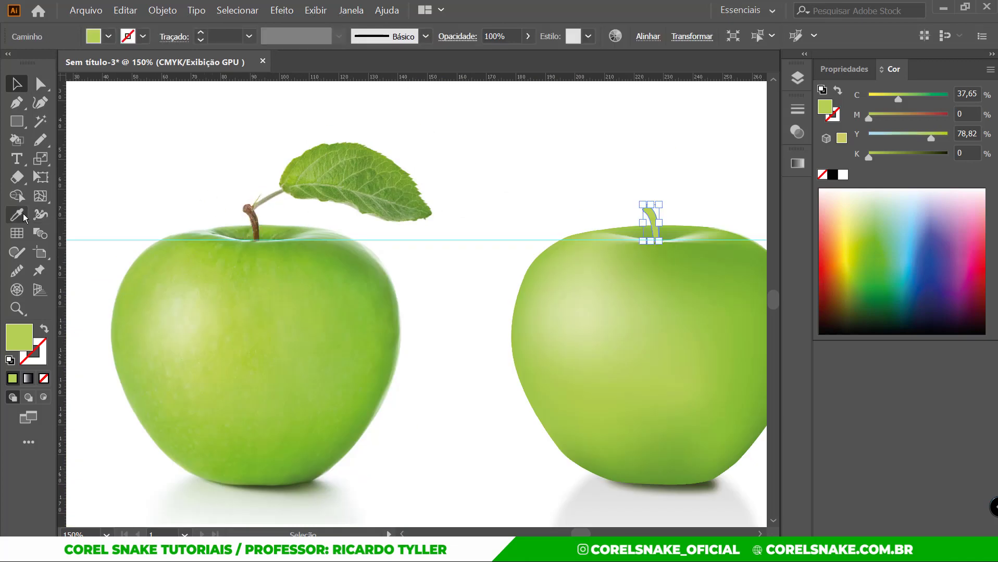
key("i")
left_click(254, 234)
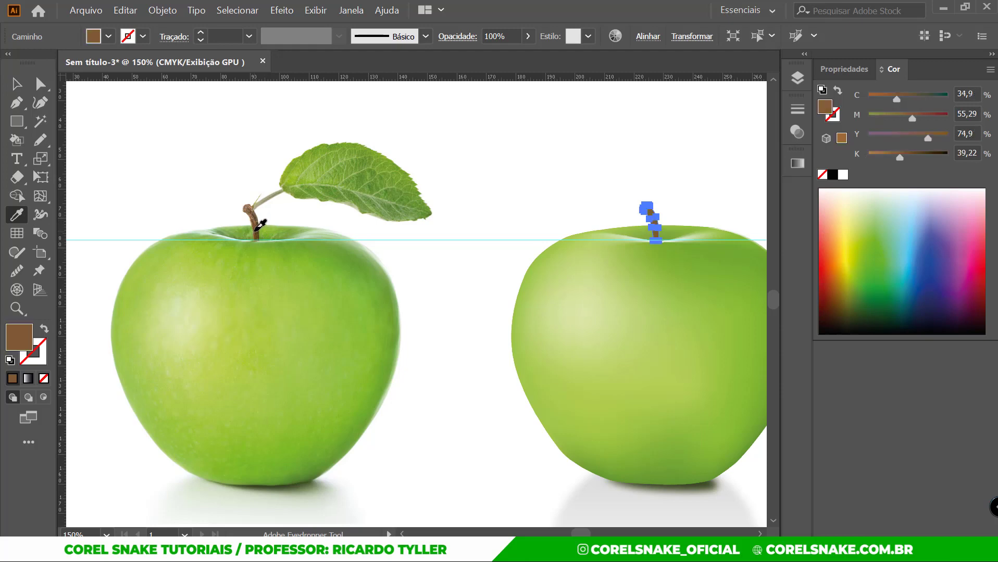
key("v")
left_click(141, 106)
scroll(365, 192, "down", 2)
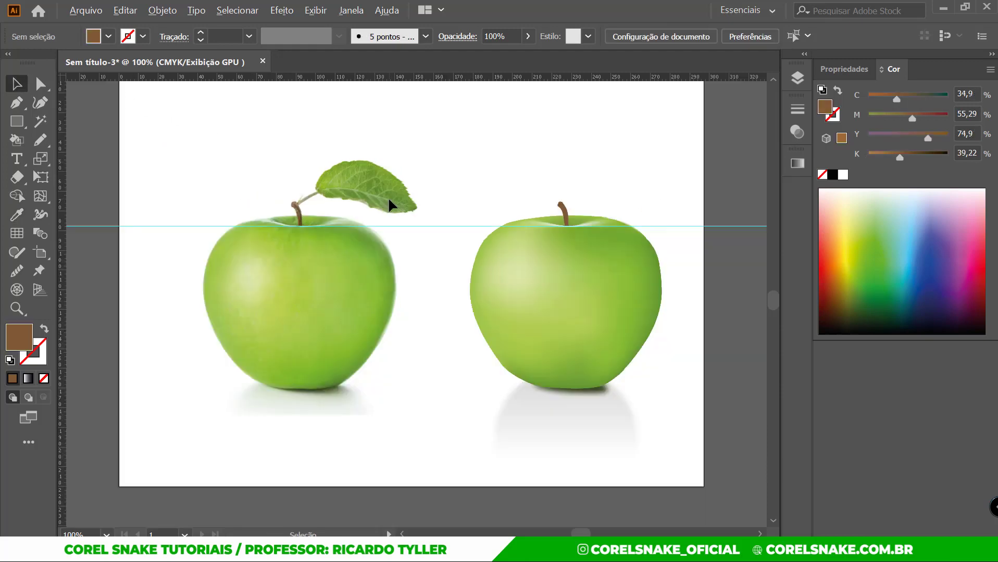
scroll(500, 224, "up", 3)
scroll(513, 231, "up", 3)
scroll(518, 316, "up", 3)
Nudge the stem up-left and pull the stray triangle's corner into the stem's bottom edge.
scroll(485, 354, "up", 1)
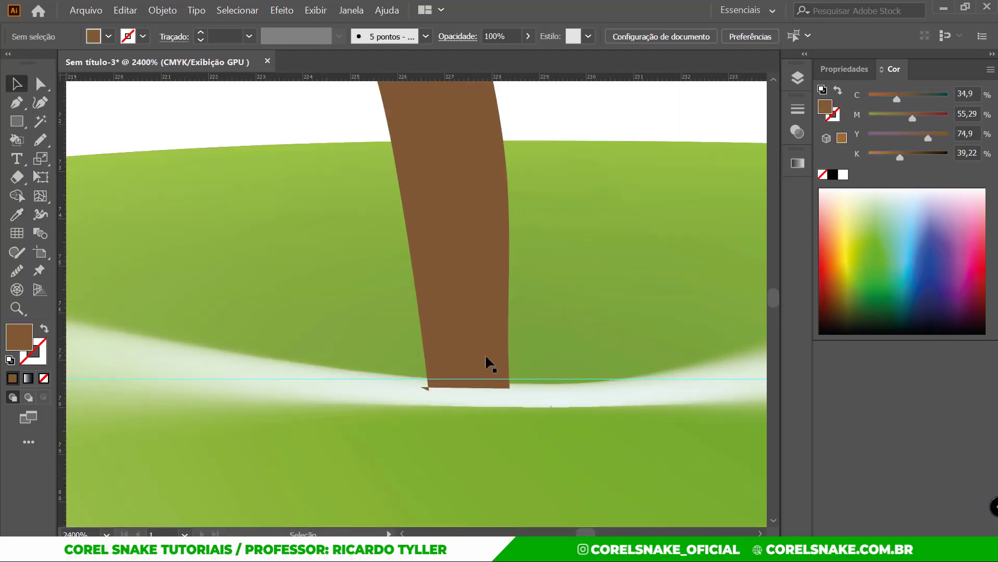
left_click(486, 343)
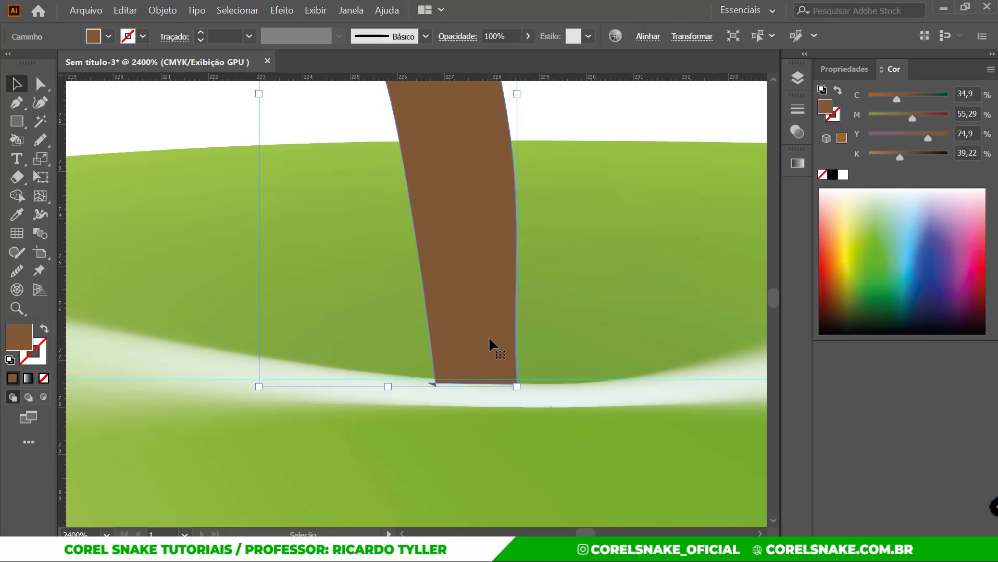
scroll(489, 344, "up", 3)
left_click_drag(442, 295, 438, 286)
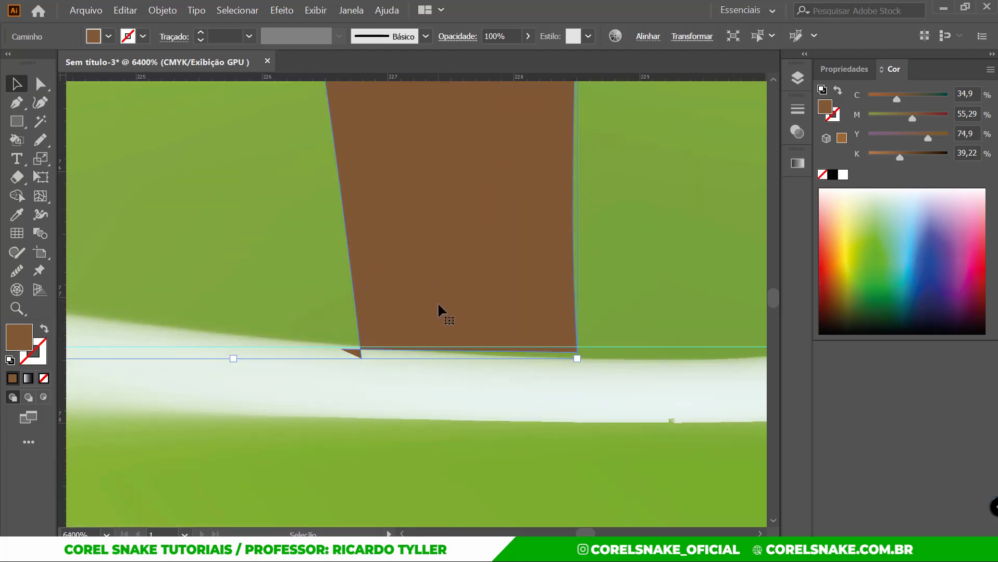
left_click(41, 83)
left_click_drag(369, 341, 335, 366)
scroll(334, 368, "up", 2)
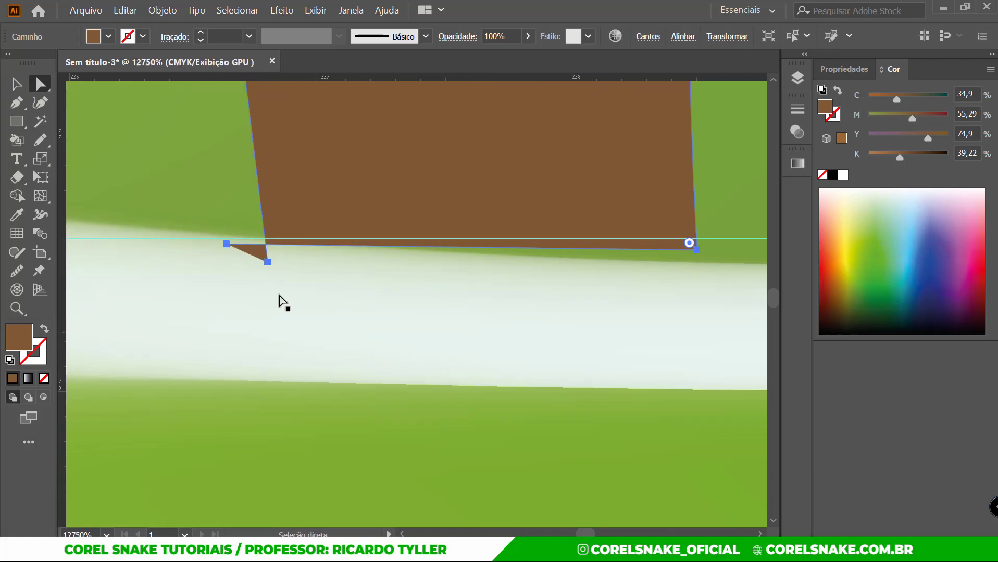
left_click(228, 244)
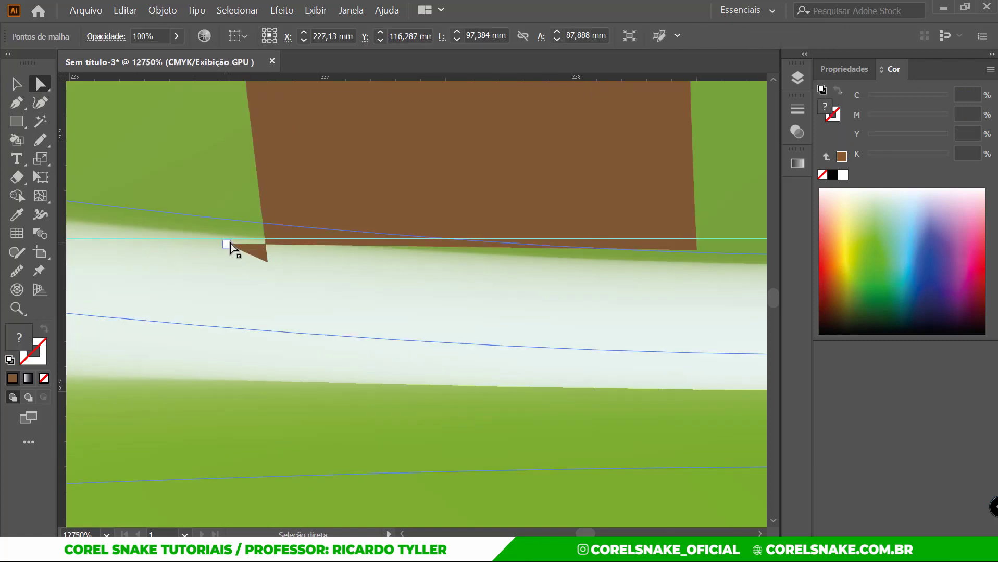
mouse_move(227, 244)
left_mouse_down()
mouse_move(290, 264)
mouse_move(258, 241)
mouse_move(334, 244)
left_mouse_up()
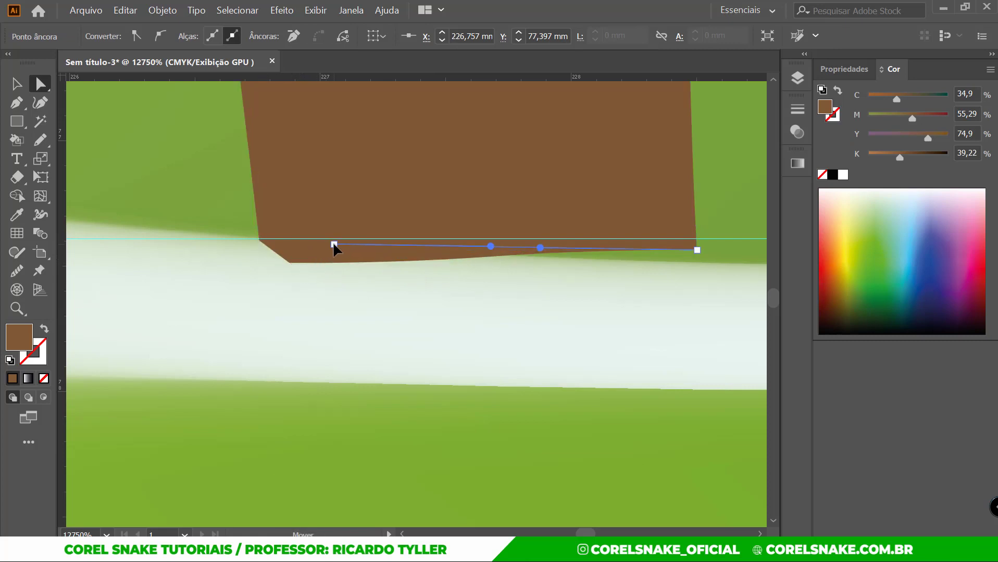
Lower the stem's bottom-edge anchors onto the apple and smooth the base curve.
left_click_drag(491, 246, 540, 257)
left_click_drag(698, 249, 701, 260)
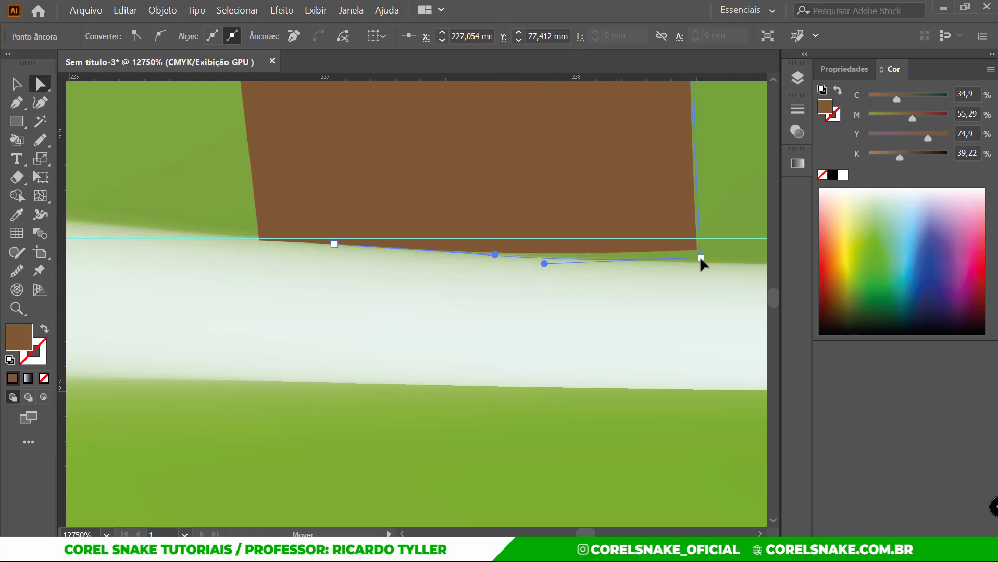
left_click_drag(545, 267, 545, 264)
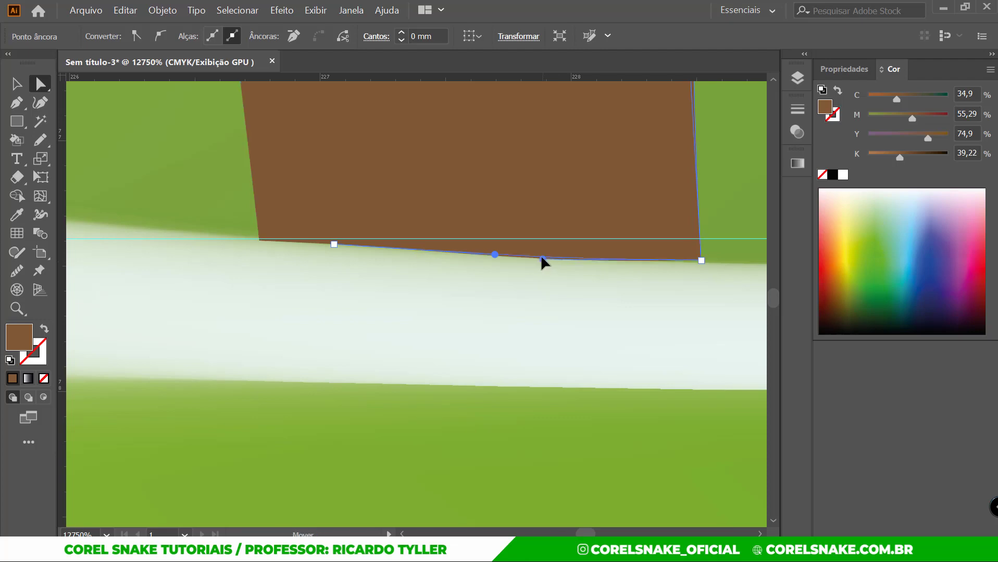
scroll(545, 262, "down", 5, "alt")
scroll(526, 263, "down", 5, "alt")
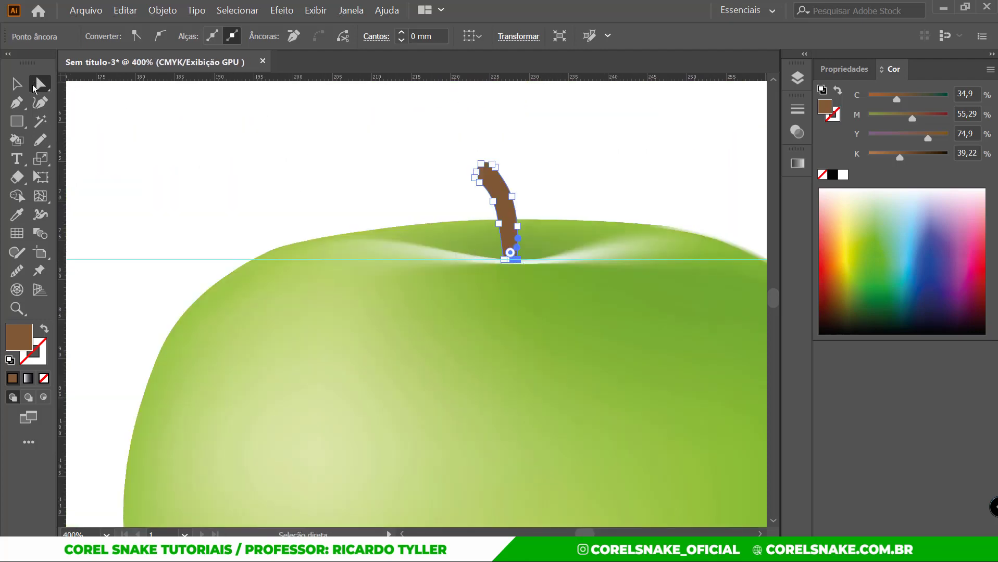
key("v")
left_click(174, 138)
scroll(401, 191, "down", 2, "alt")
scroll(508, 186, "down", 2, "alt")
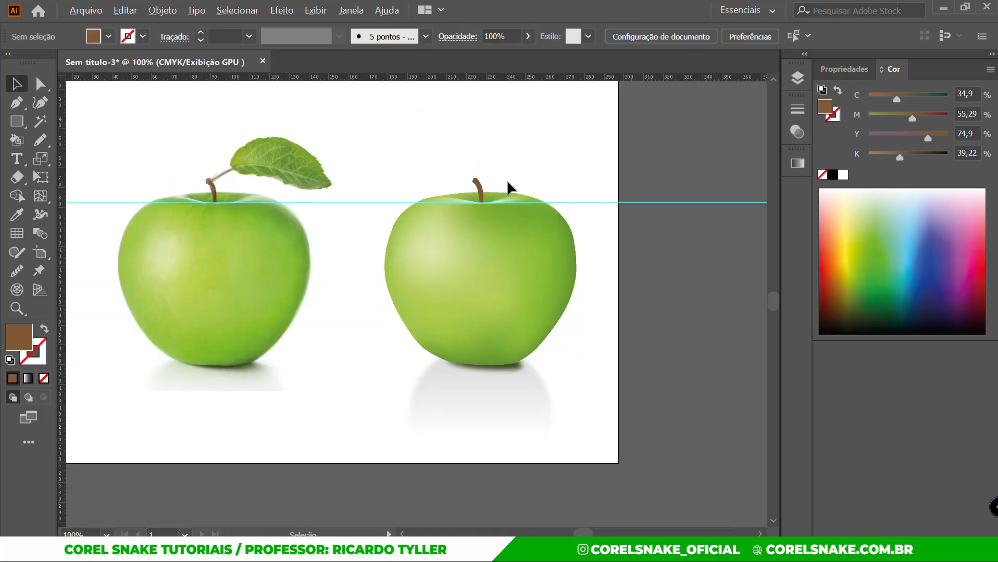
key("ctrl+0")
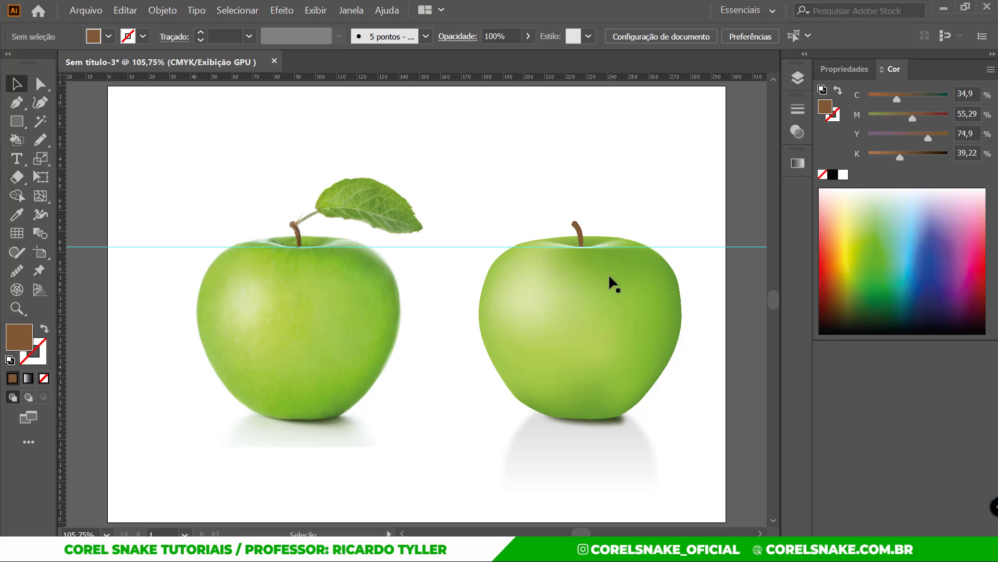
Smooth the apple's lower-left edge by nudging a mesh point upward and reshaping its curve.
left_click(523, 395)
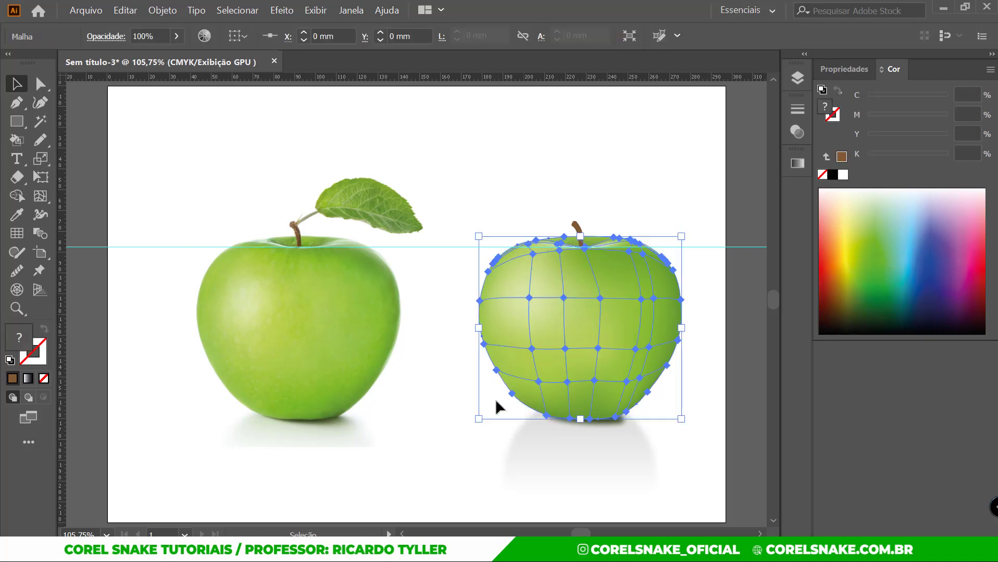
left_click(41, 86)
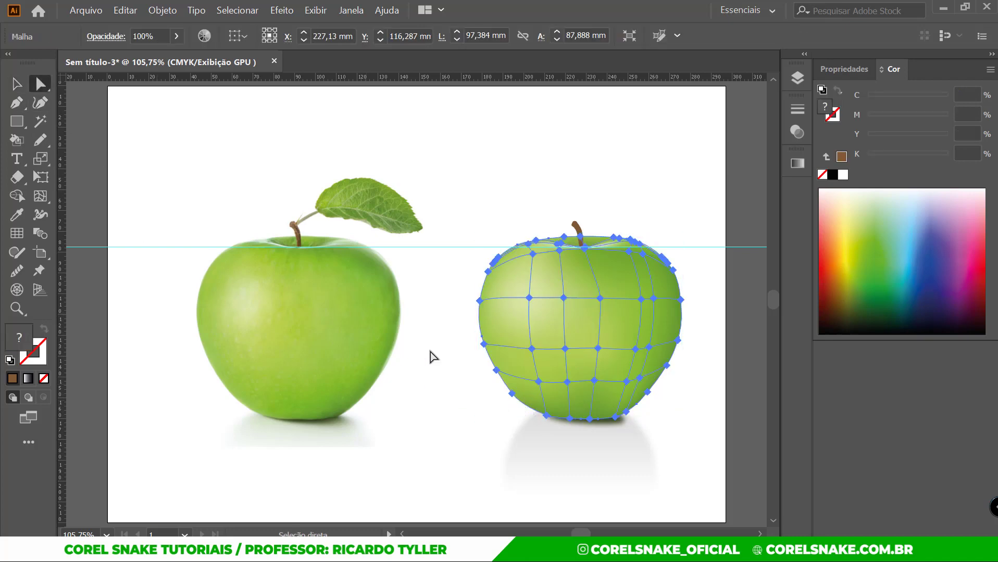
scroll(540, 417, "up", 5)
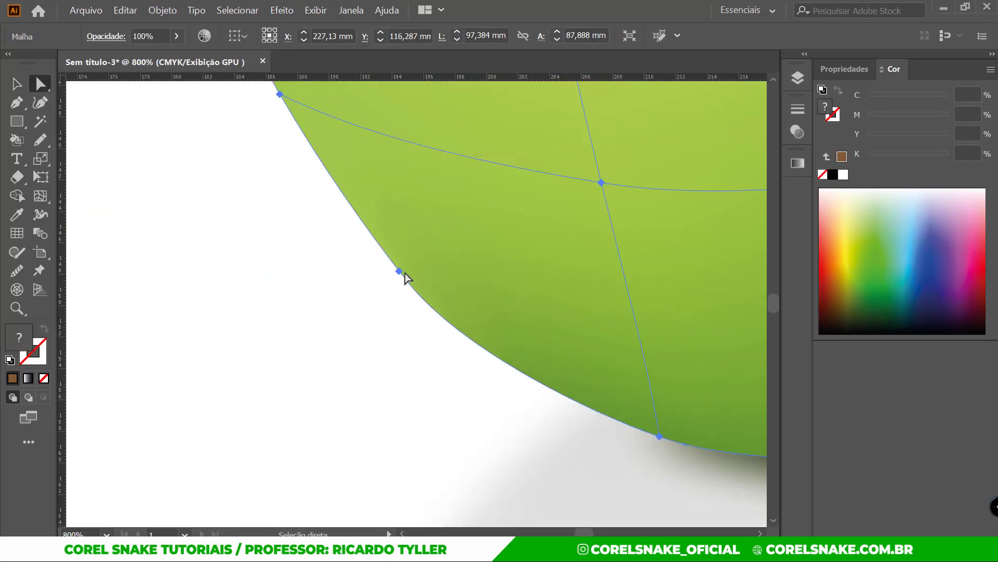
left_click(400, 271)
left_click_drag(400, 270, 403, 263)
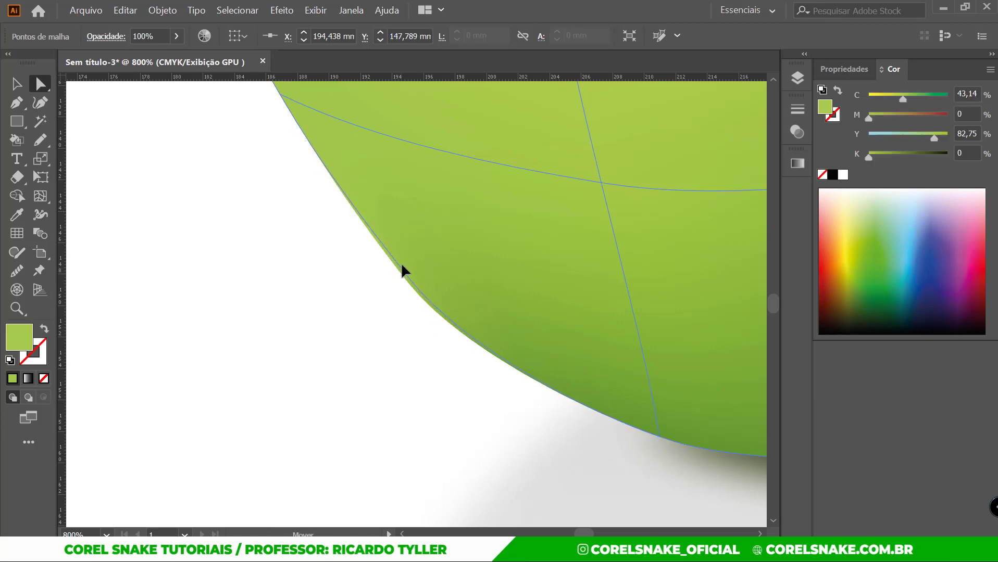
left_click_drag(471, 352, 479, 343)
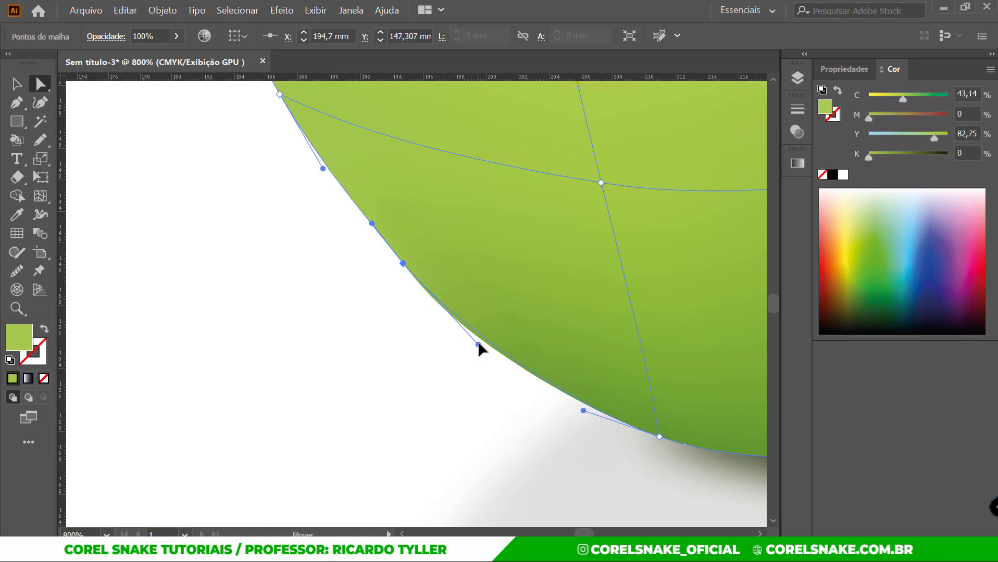
left_click(410, 356)
Adjust a mesh point on the lower-right edge to deepen its green, then fit the artboard to the window.
scroll(425, 334, "down", 3)
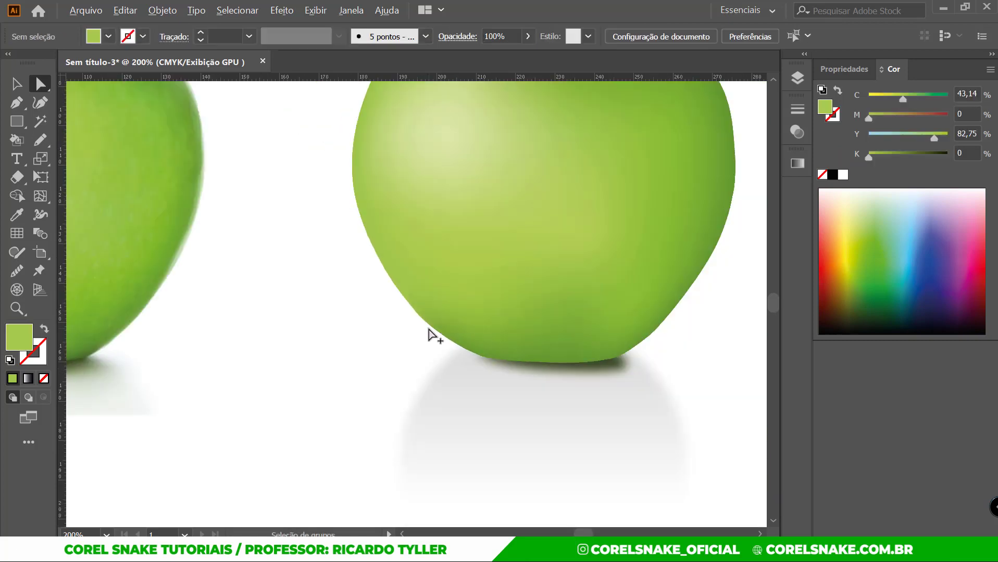
scroll(435, 336, "down", 2)
scroll(516, 340, "down", 1)
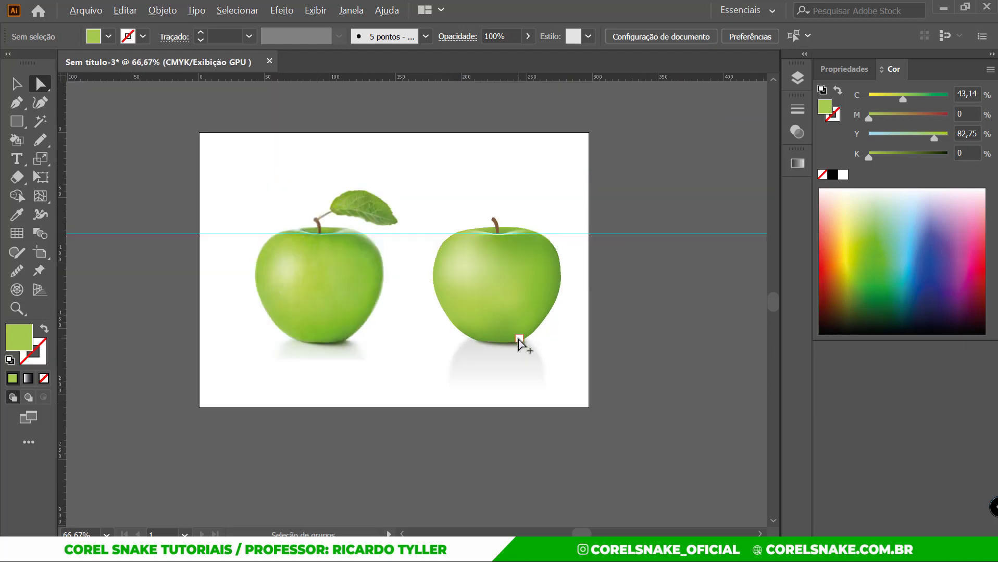
scroll(522, 336, "up", 2)
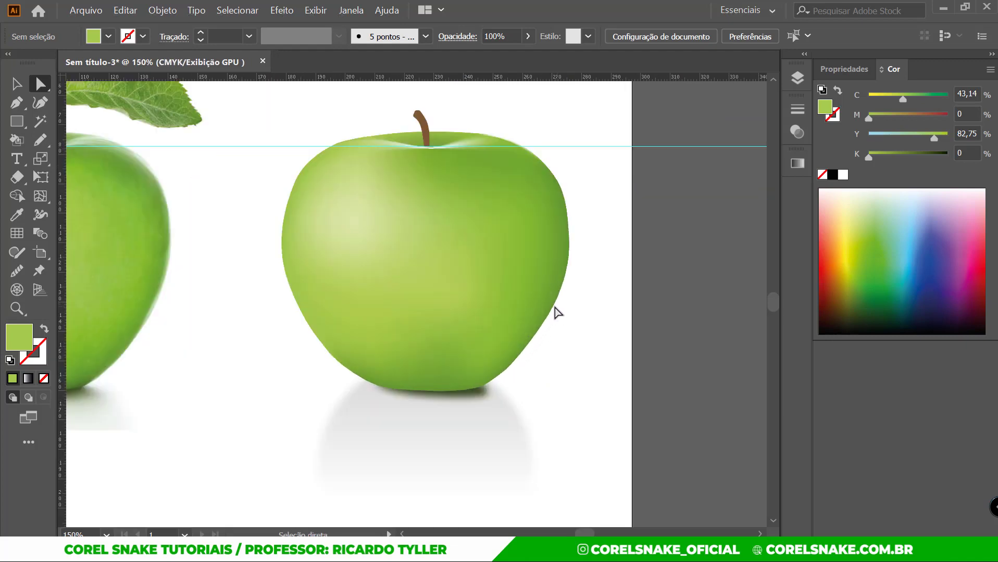
left_click(551, 302)
left_click(549, 315)
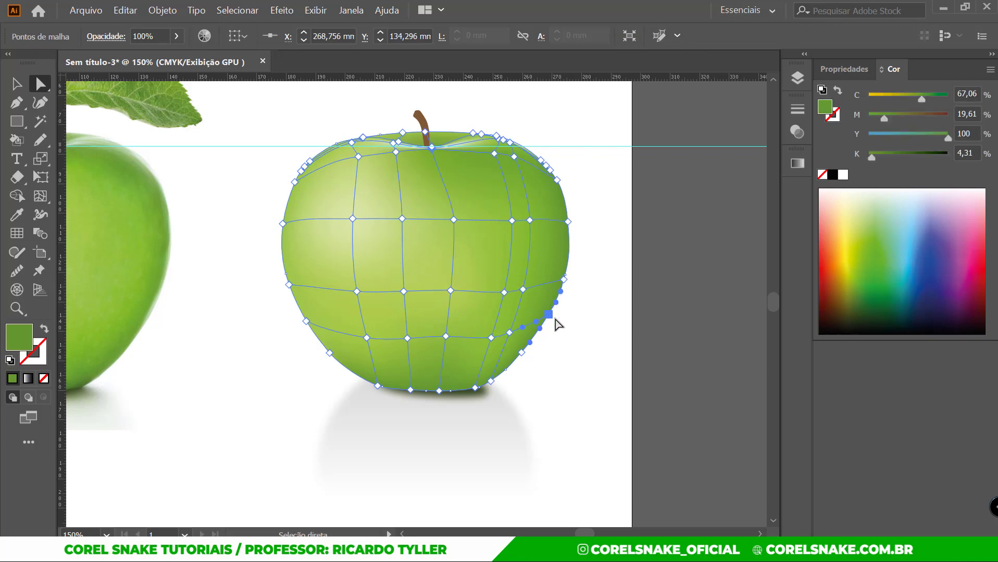
scroll(572, 312, "up", 1)
left_click(624, 265)
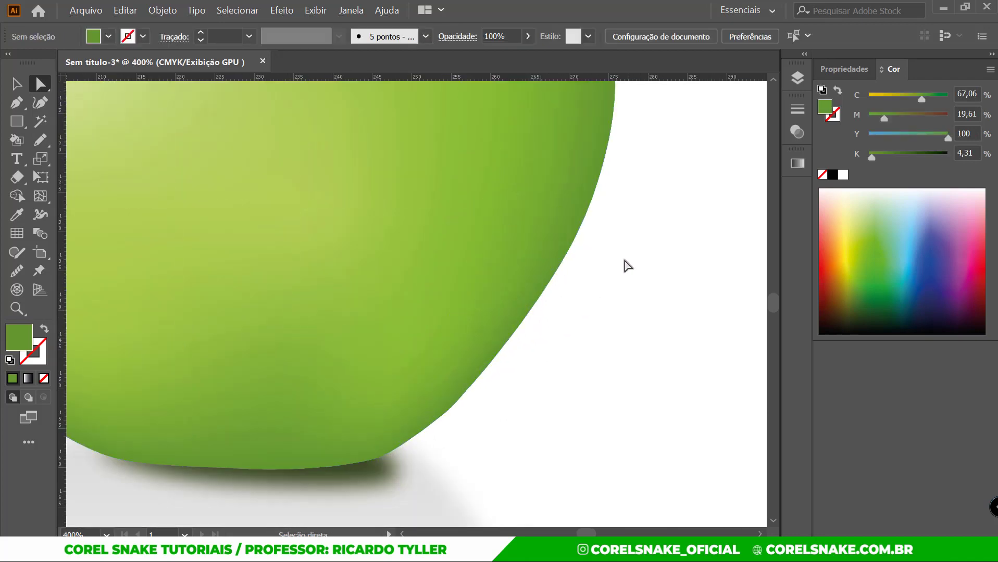
scroll(612, 286, "down", 2)
scroll(613, 298, "down", 2)
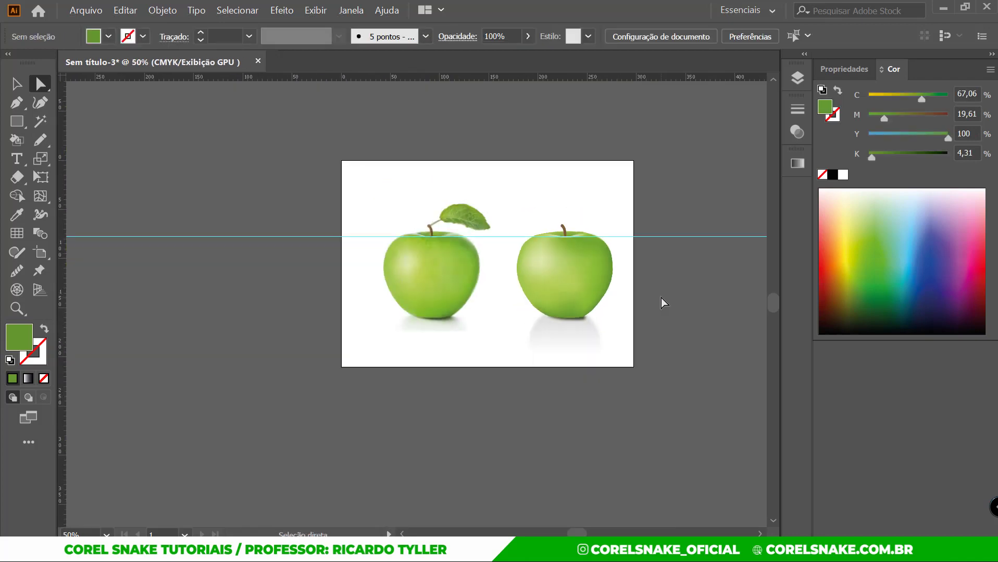
key("ctrl+0")
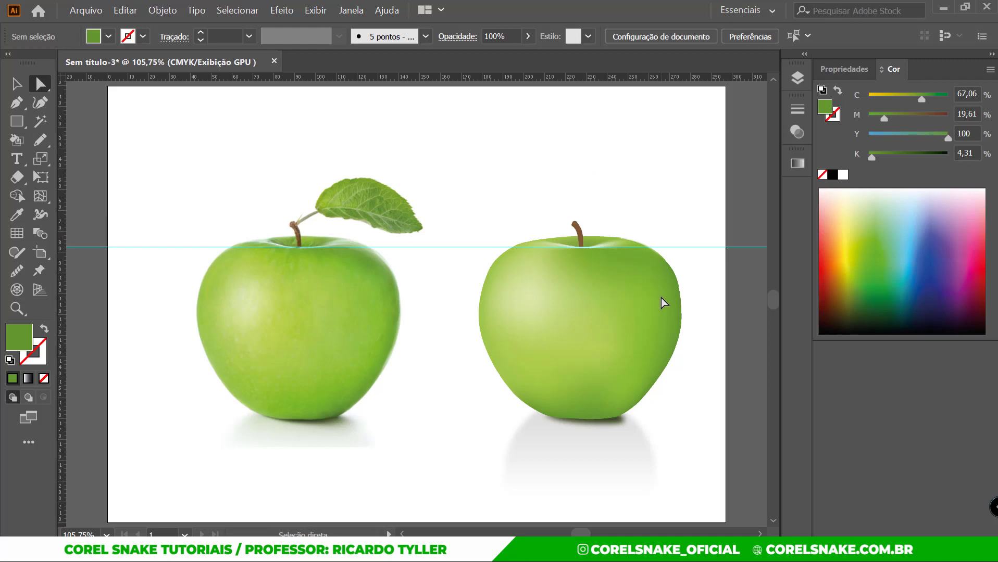